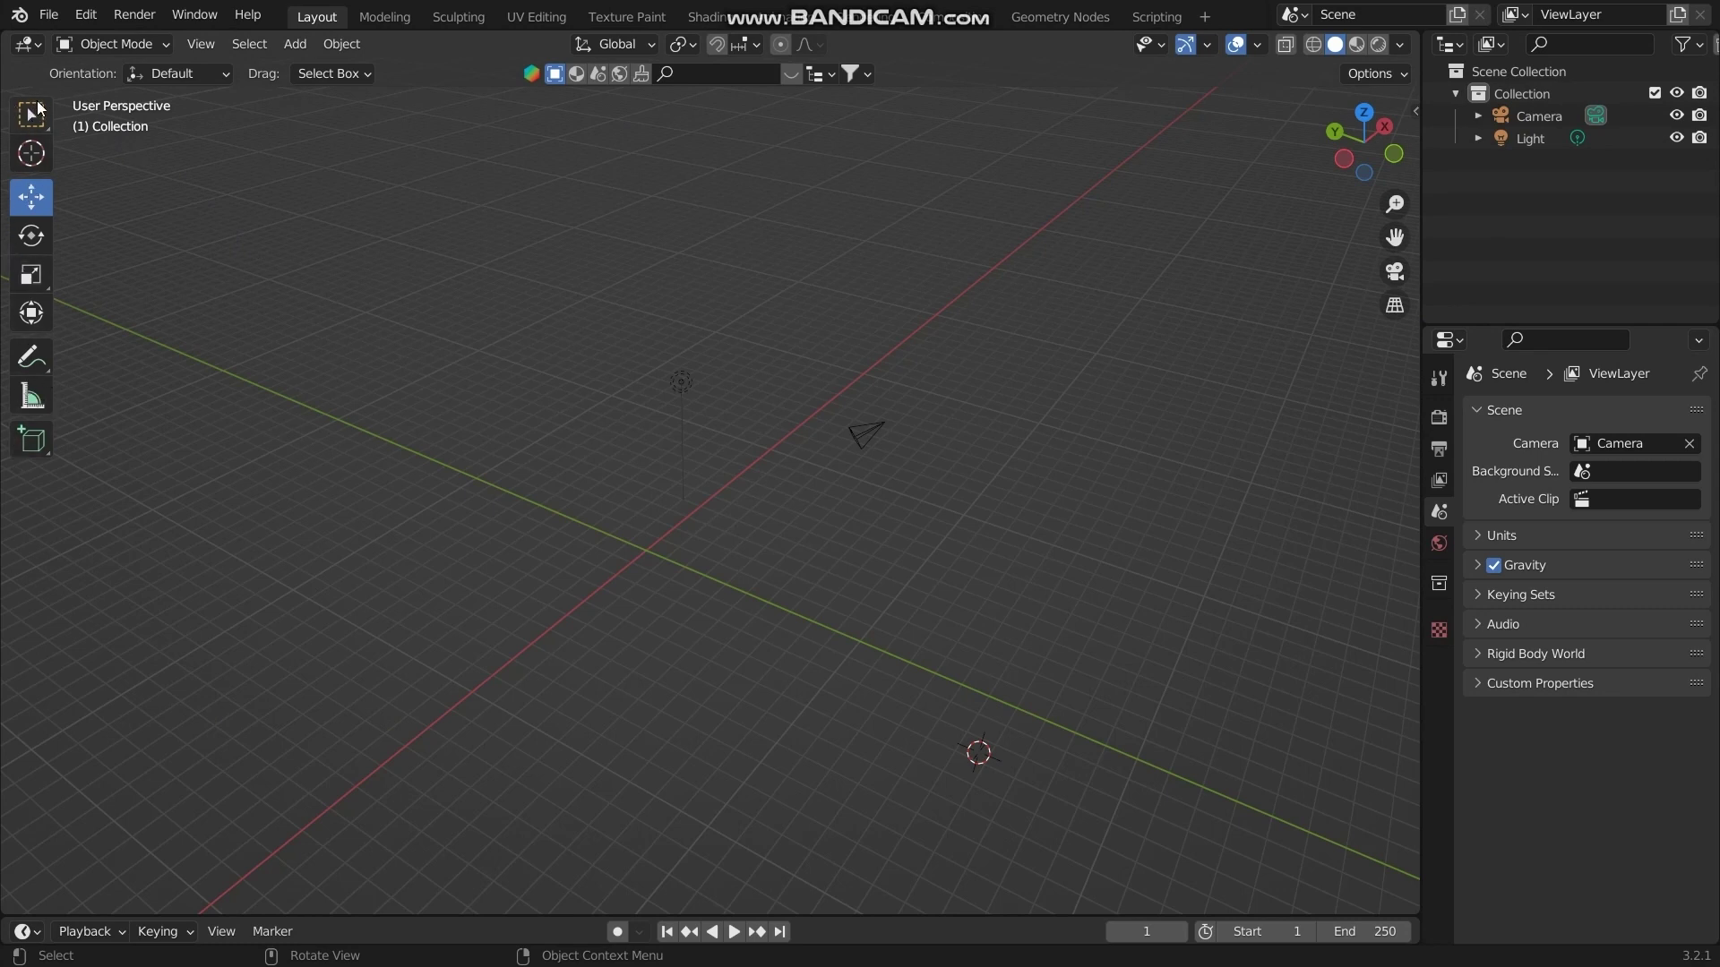
Turn on the Screencast Keys overlay for the 3D viewport
{"action": "middle_click_drag", "start_coordinate": [376, 439], "coordinate": [1024, 454]}
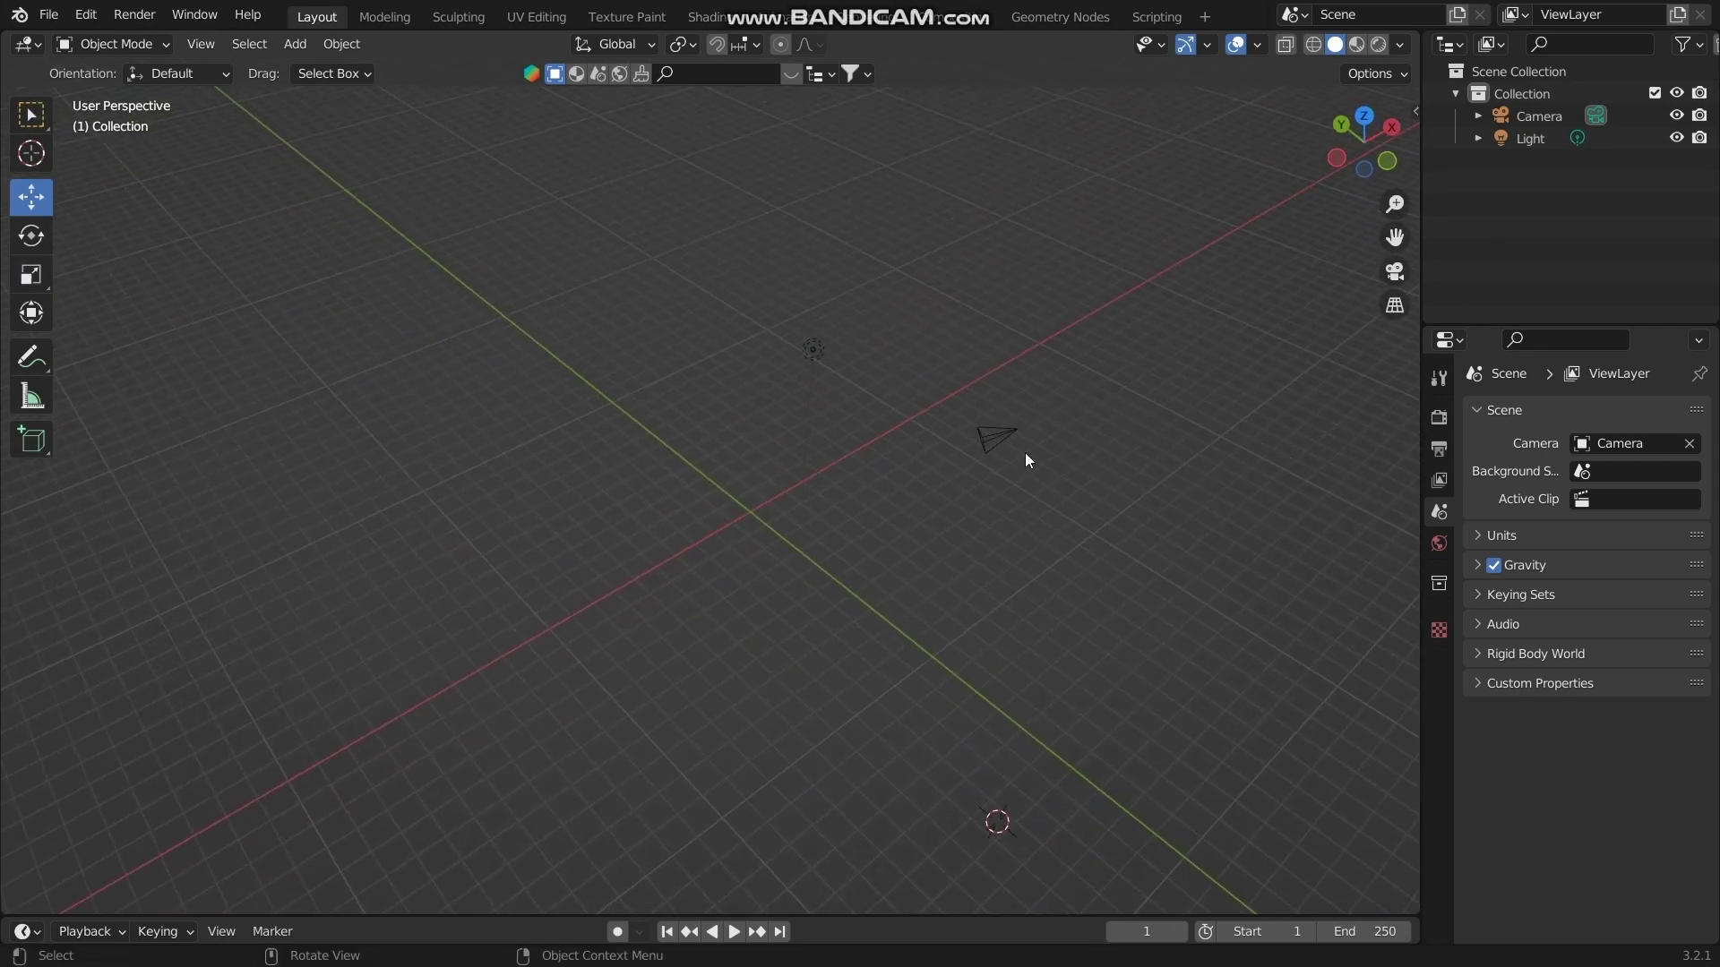
{"action": "key", "text": "n"}
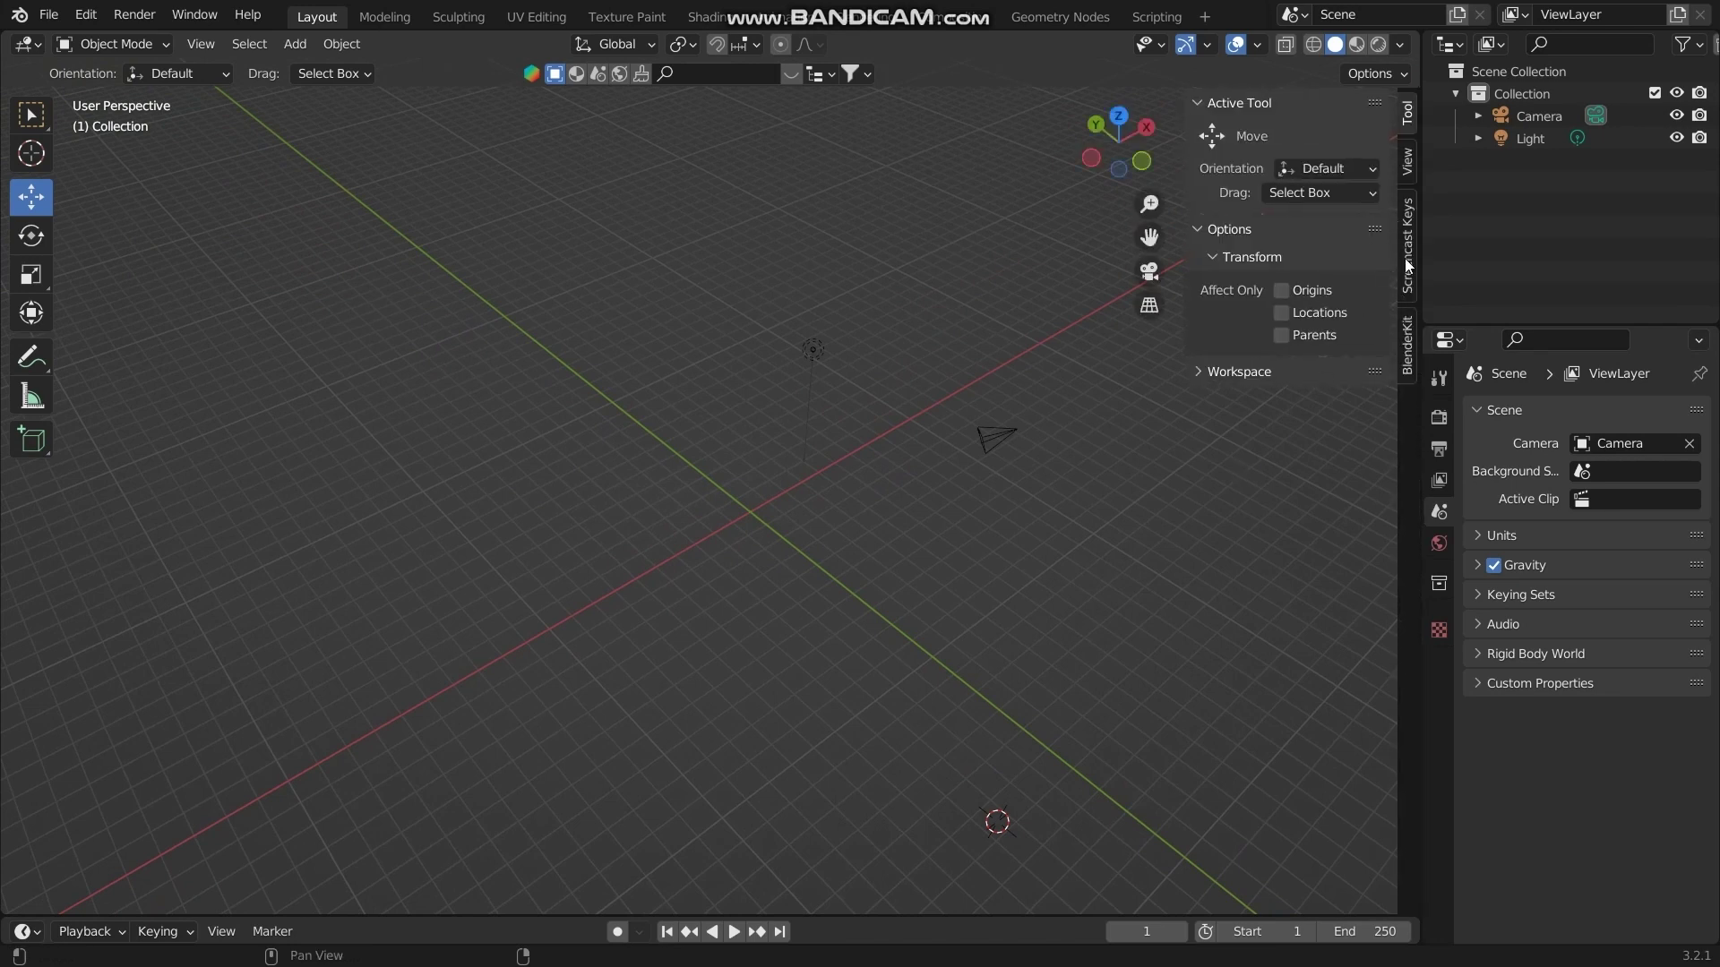
{"action": "left_click", "coordinate": [1407, 260]}
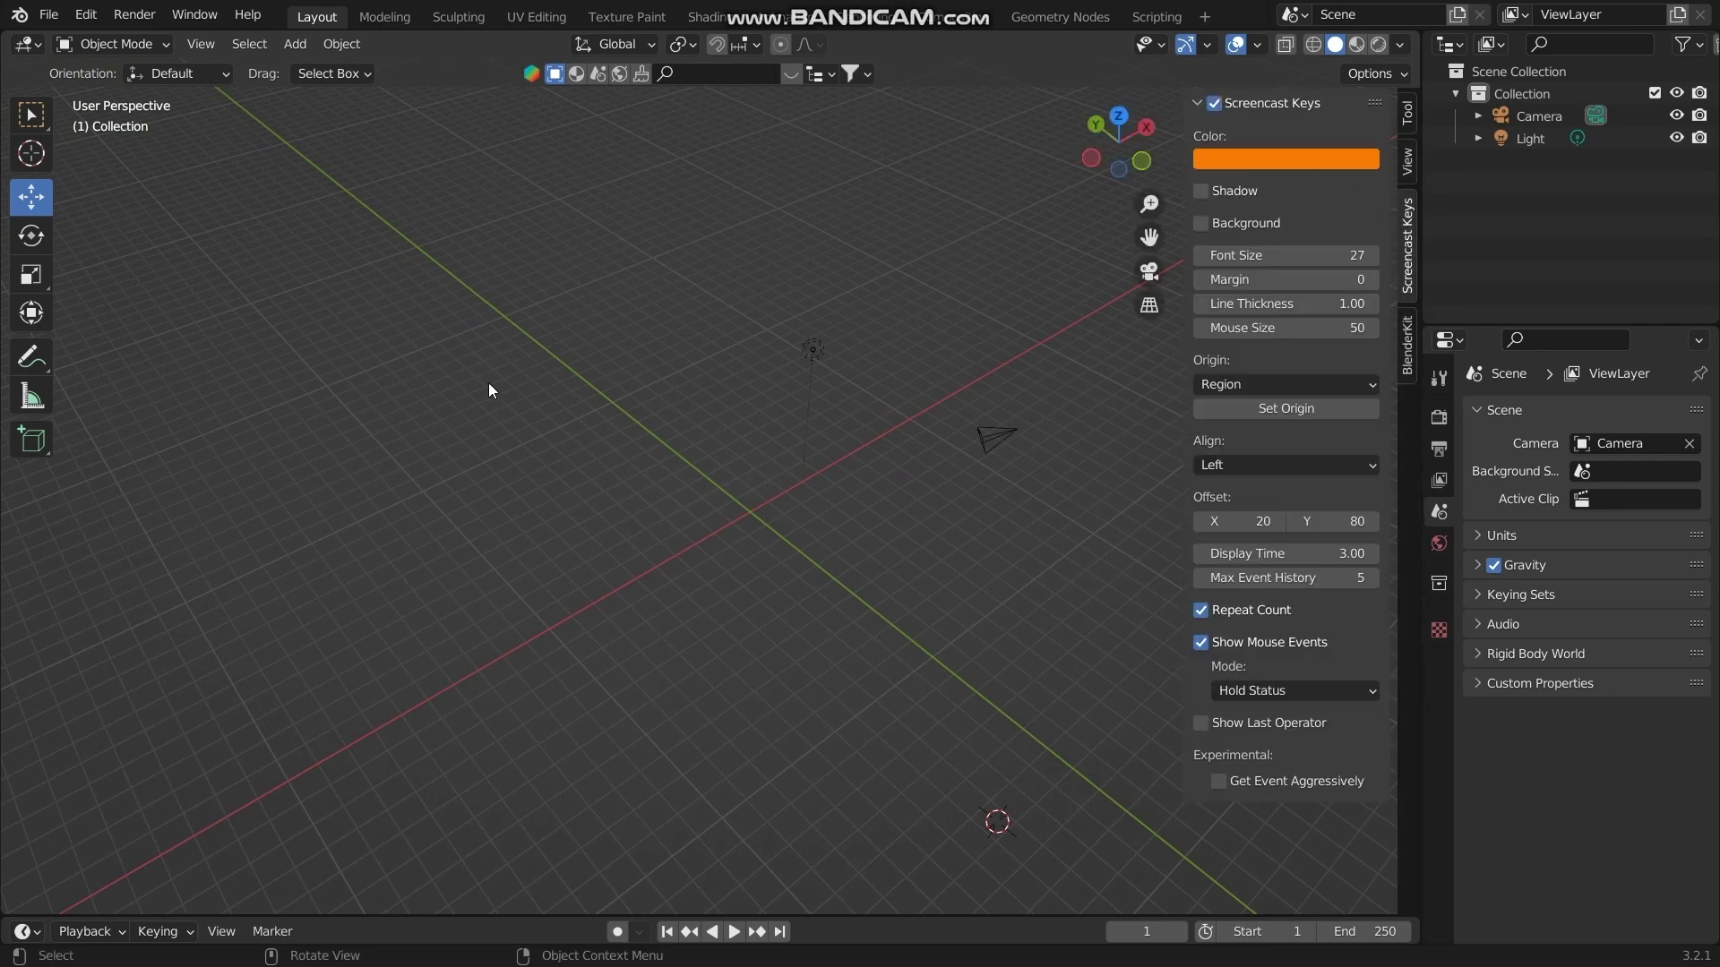
{"action": "key", "text": "n"}
{"action": "middle_click_drag", "start_coordinate": [614, 552], "coordinate": [535, 485], "text": "shift"}
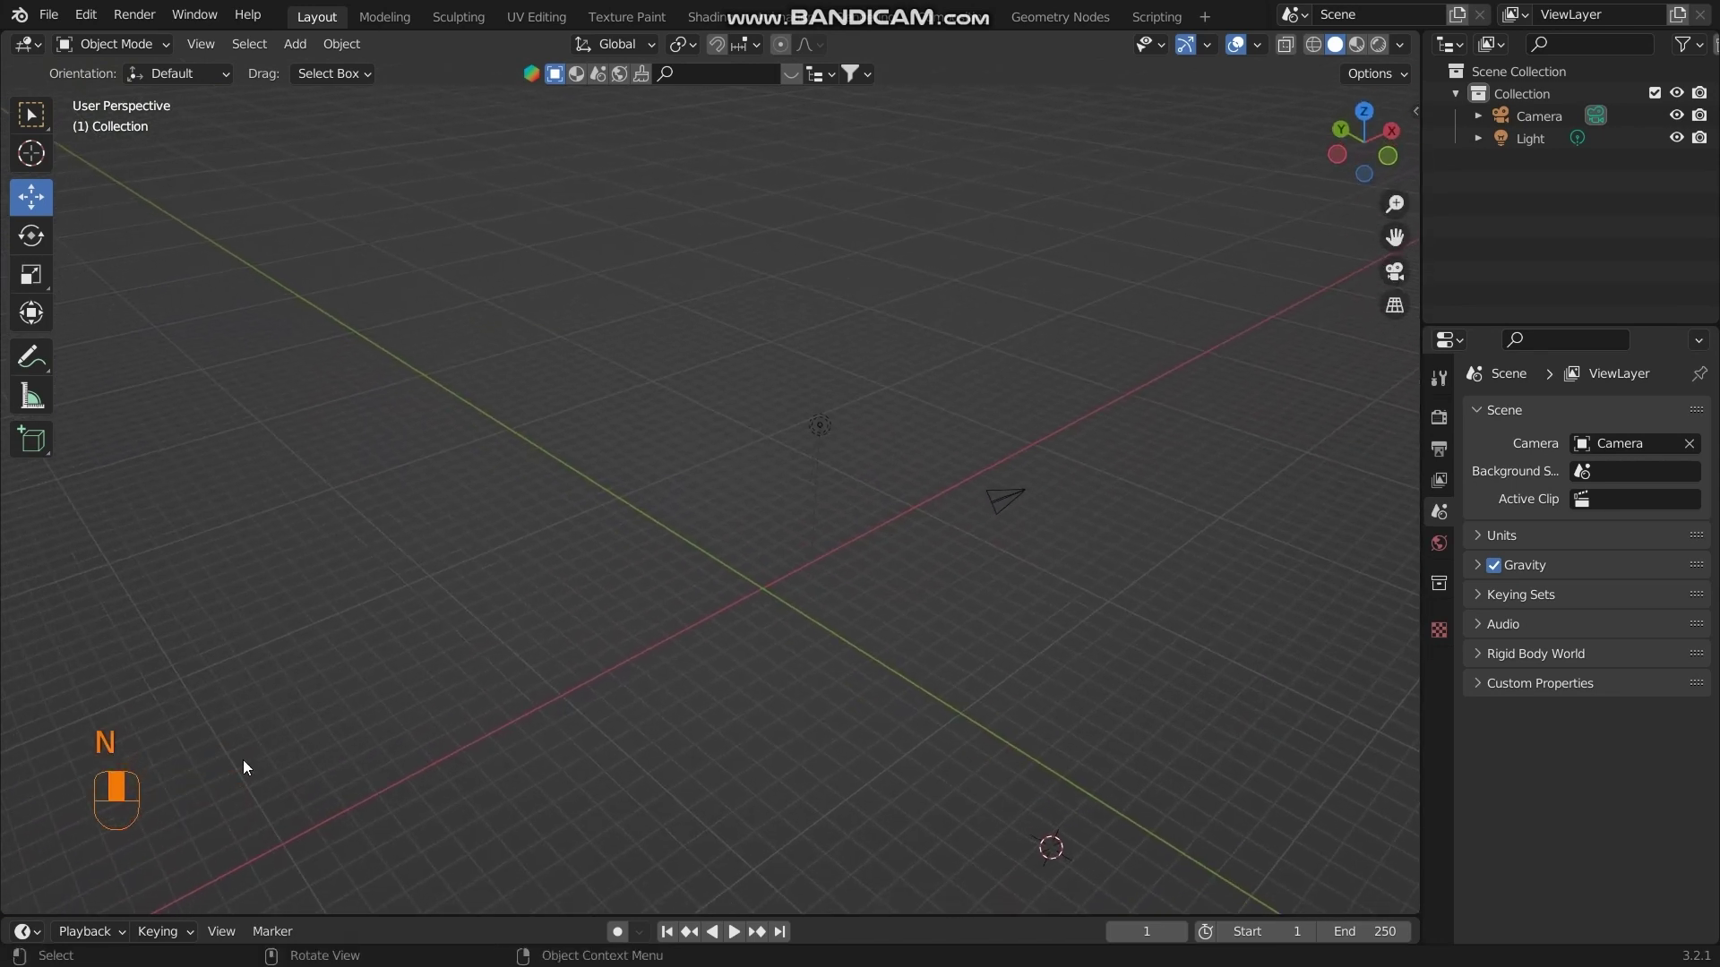
Look through the available editor types and the interaction modes offered with nothing selected
{"action": "scroll", "coordinate": [643, 522], "scroll_direction": "up", "scroll_amount": 2}
{"action": "scroll", "coordinate": [643, 521], "scroll_direction": "down", "scroll_amount": 2}
{"action": "middle_click_drag", "start_coordinate": [664, 519], "coordinate": [735, 483], "text": "shift"}
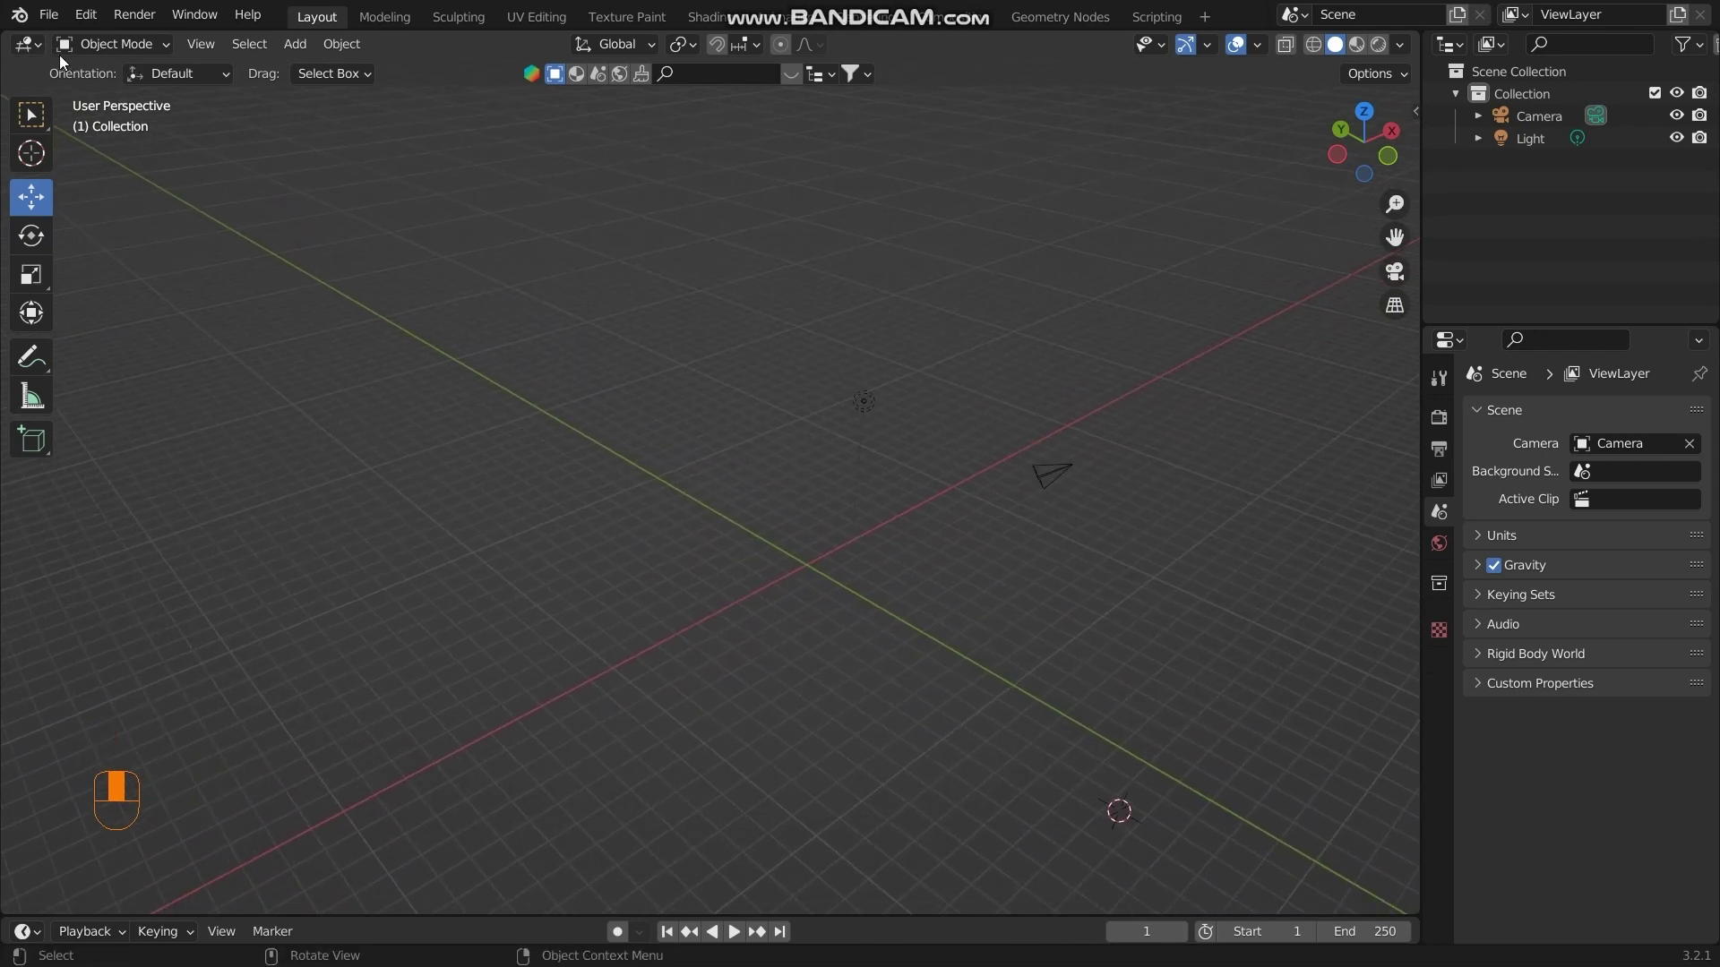
{"action": "left_click", "coordinate": [30, 45]}
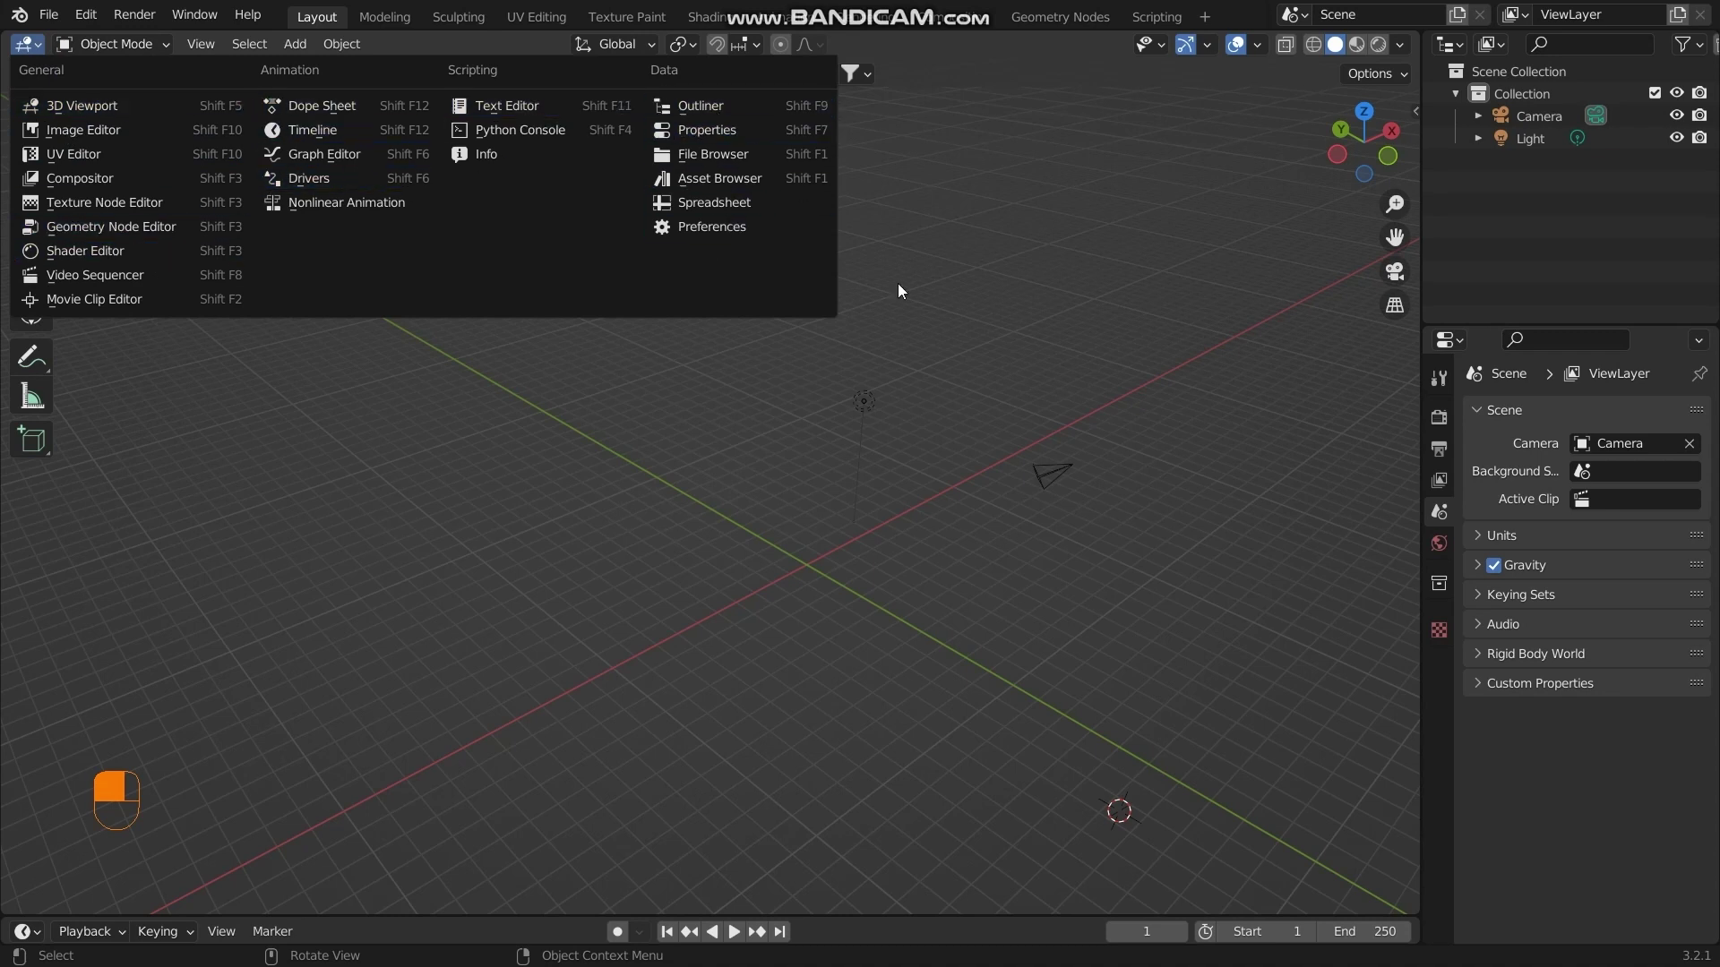
{"action": "left_click", "coordinate": [125, 47]}
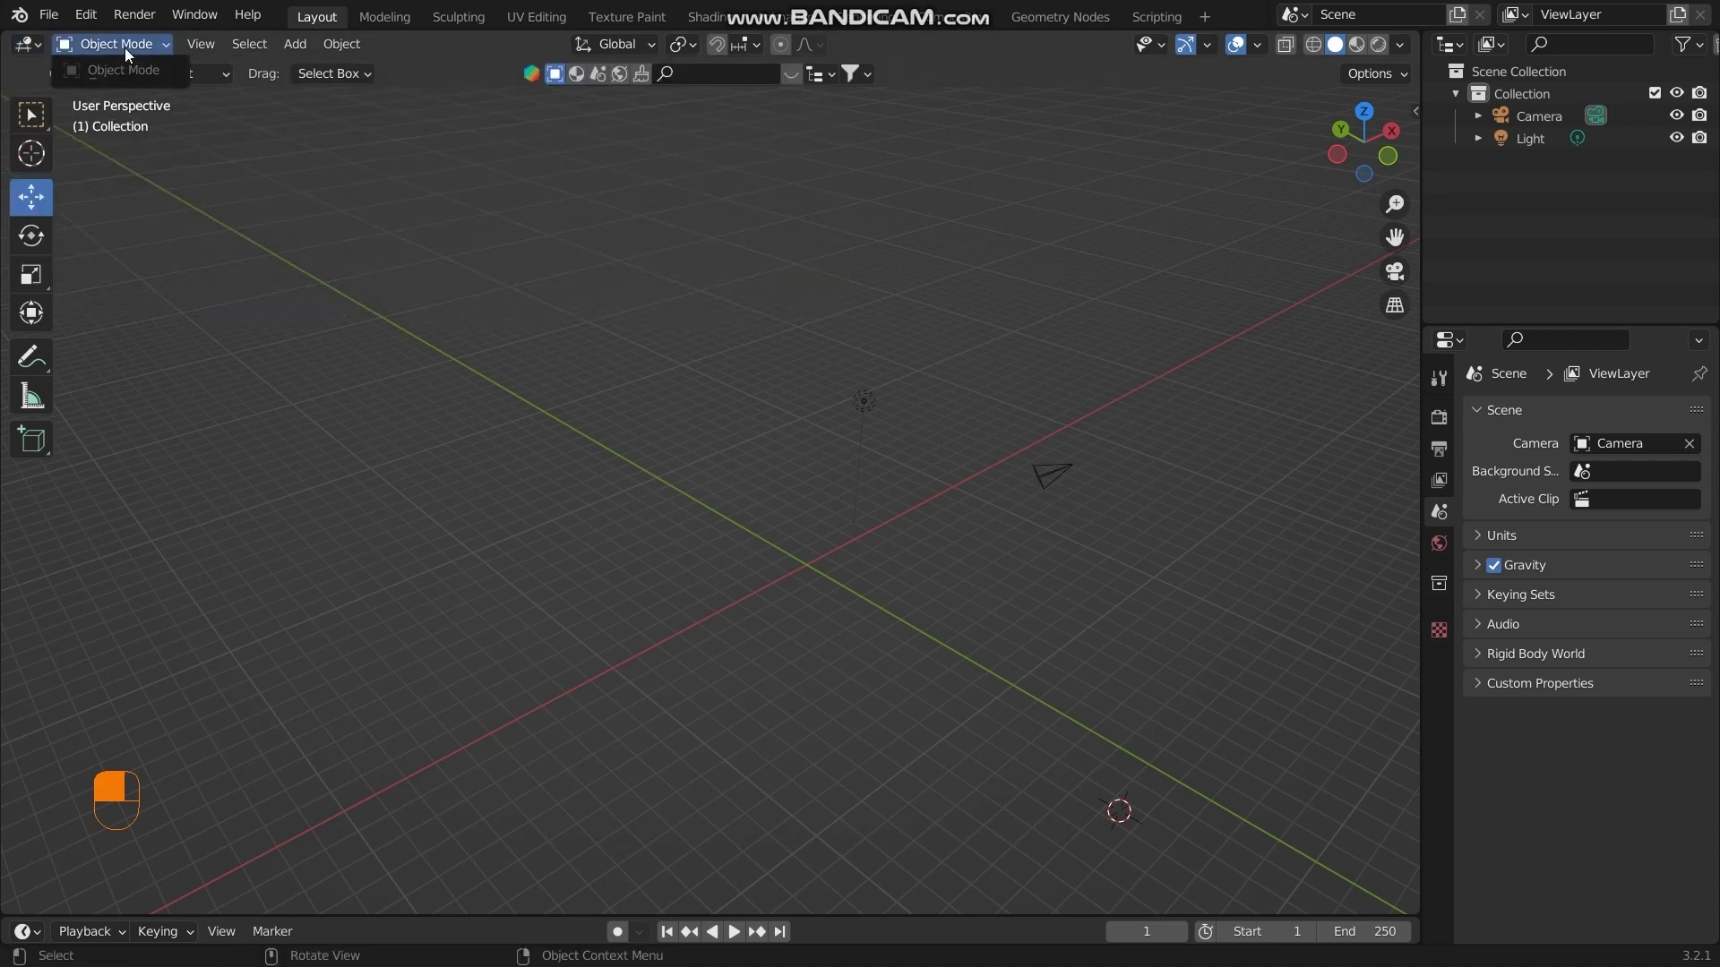
Add a cube mesh to the scene and frame it in the viewport
{"action": "middle_click_drag", "start_coordinate": [932, 403], "coordinate": [903, 586]}
{"action": "key", "text": "shift+a"}
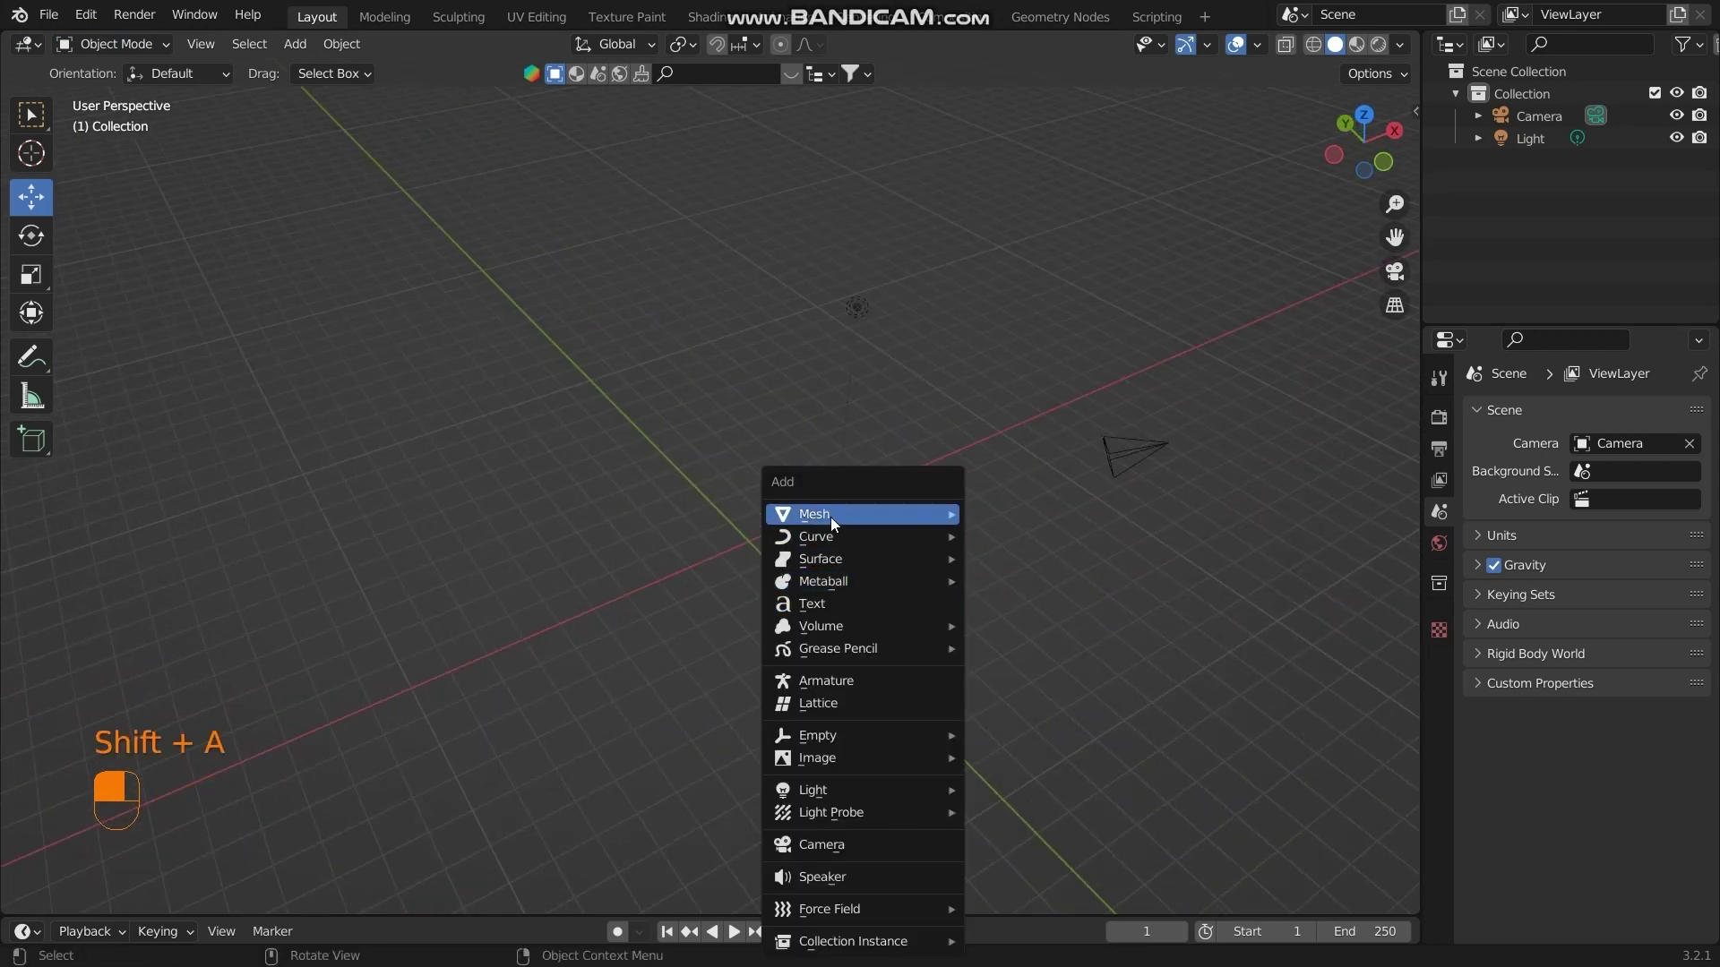
{"action": "mouse_move", "coordinate": [830, 516]}
{"action": "left_click", "coordinate": [1012, 537]}
{"action": "middle_click_drag", "start_coordinate": [879, 536], "coordinate": [873, 470]}
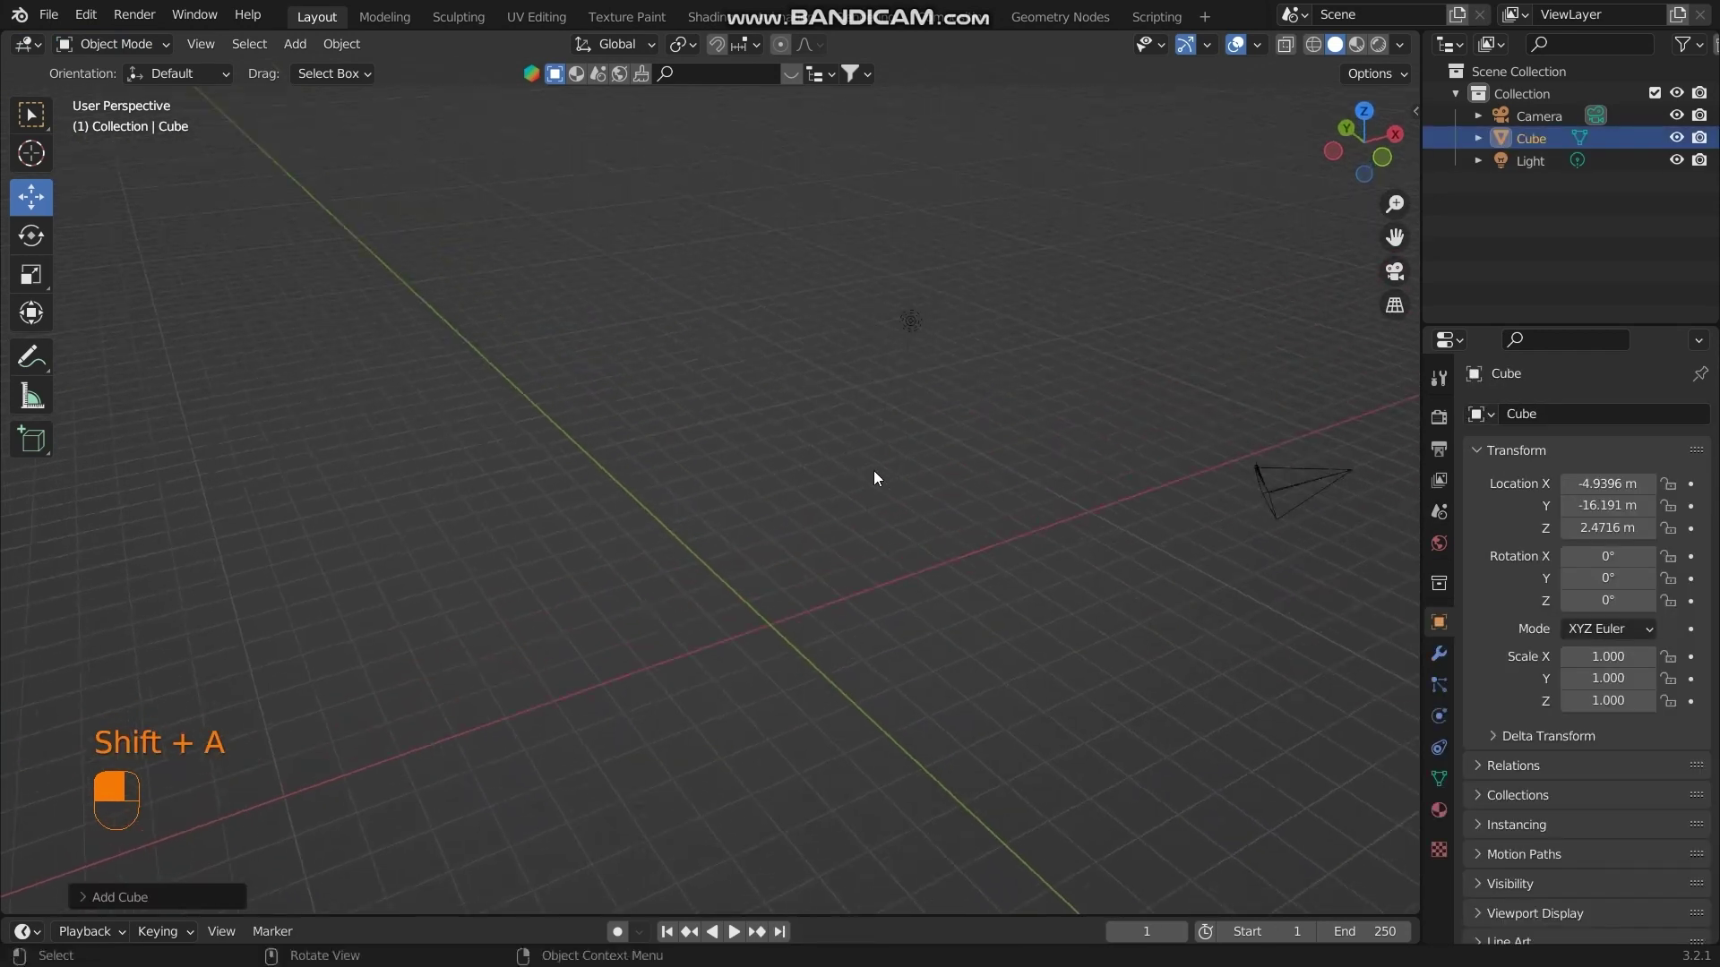
{"action": "scroll", "coordinate": [851, 460], "scroll_direction": "down", "scroll_amount": 2}
{"action": "key", "text": "KP_Decimal"}
{"action": "scroll", "coordinate": [1044, 376], "scroll_direction": "down", "scroll_amount": 6}
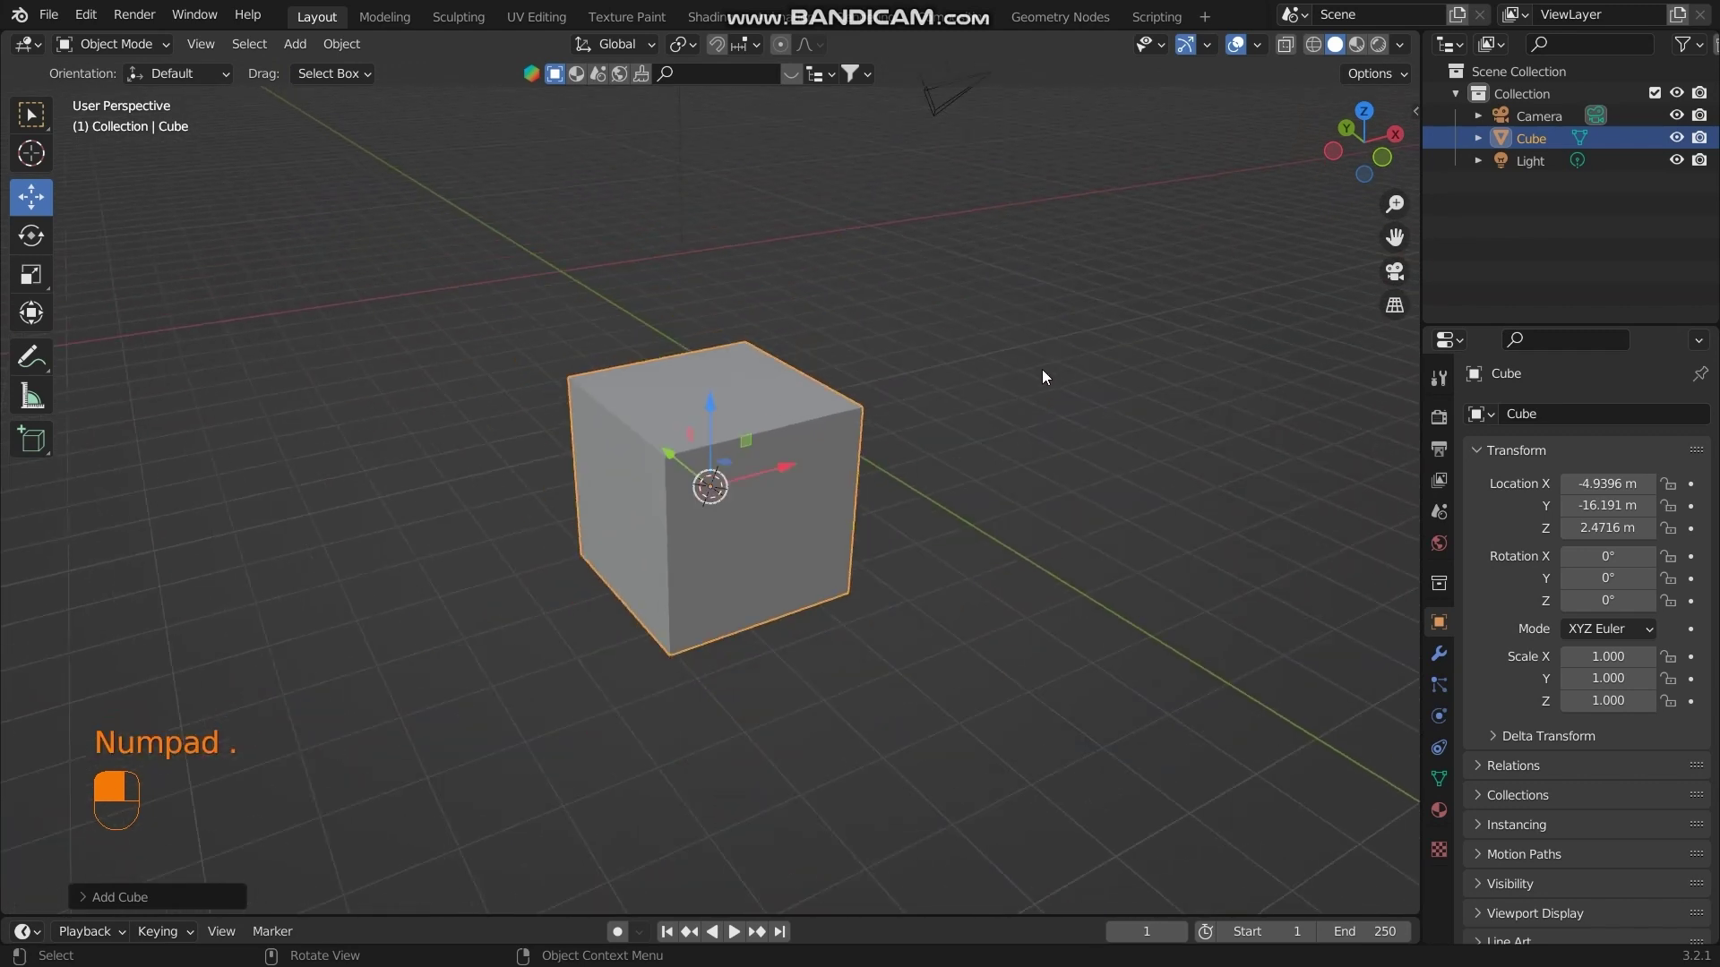
Examine the interaction modes and the transform properties available for the selected cube
{"action": "left_click", "coordinate": [846, 494]}
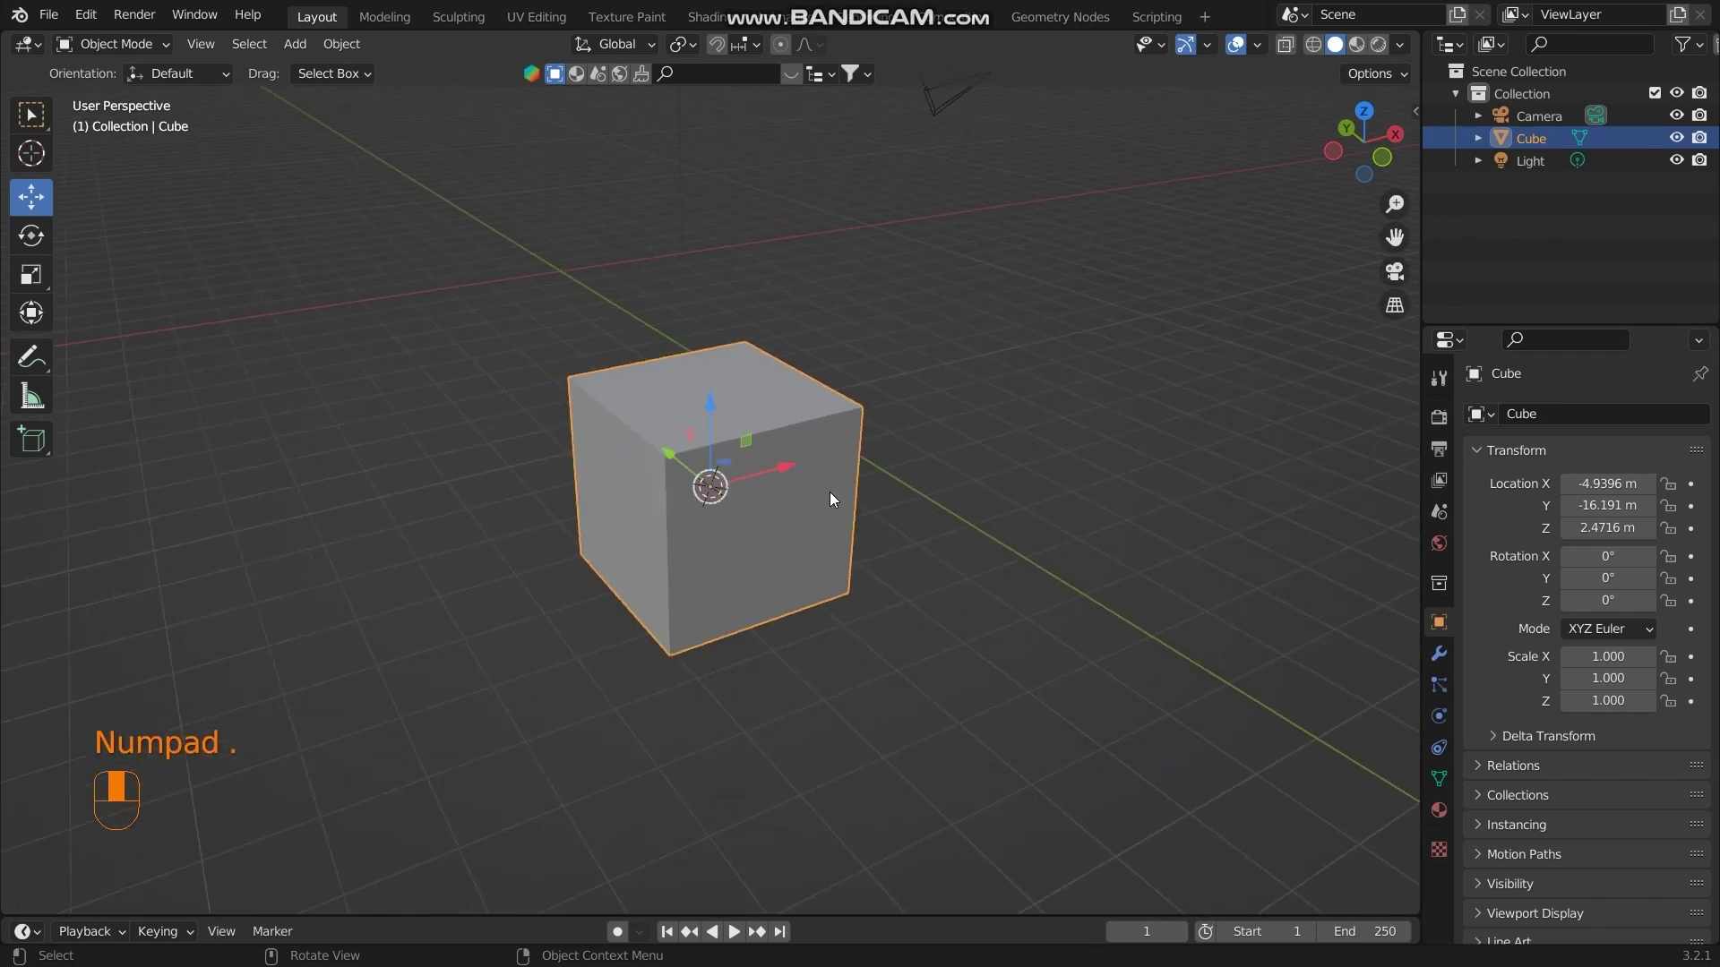
{"action": "left_click", "coordinate": [131, 43]}
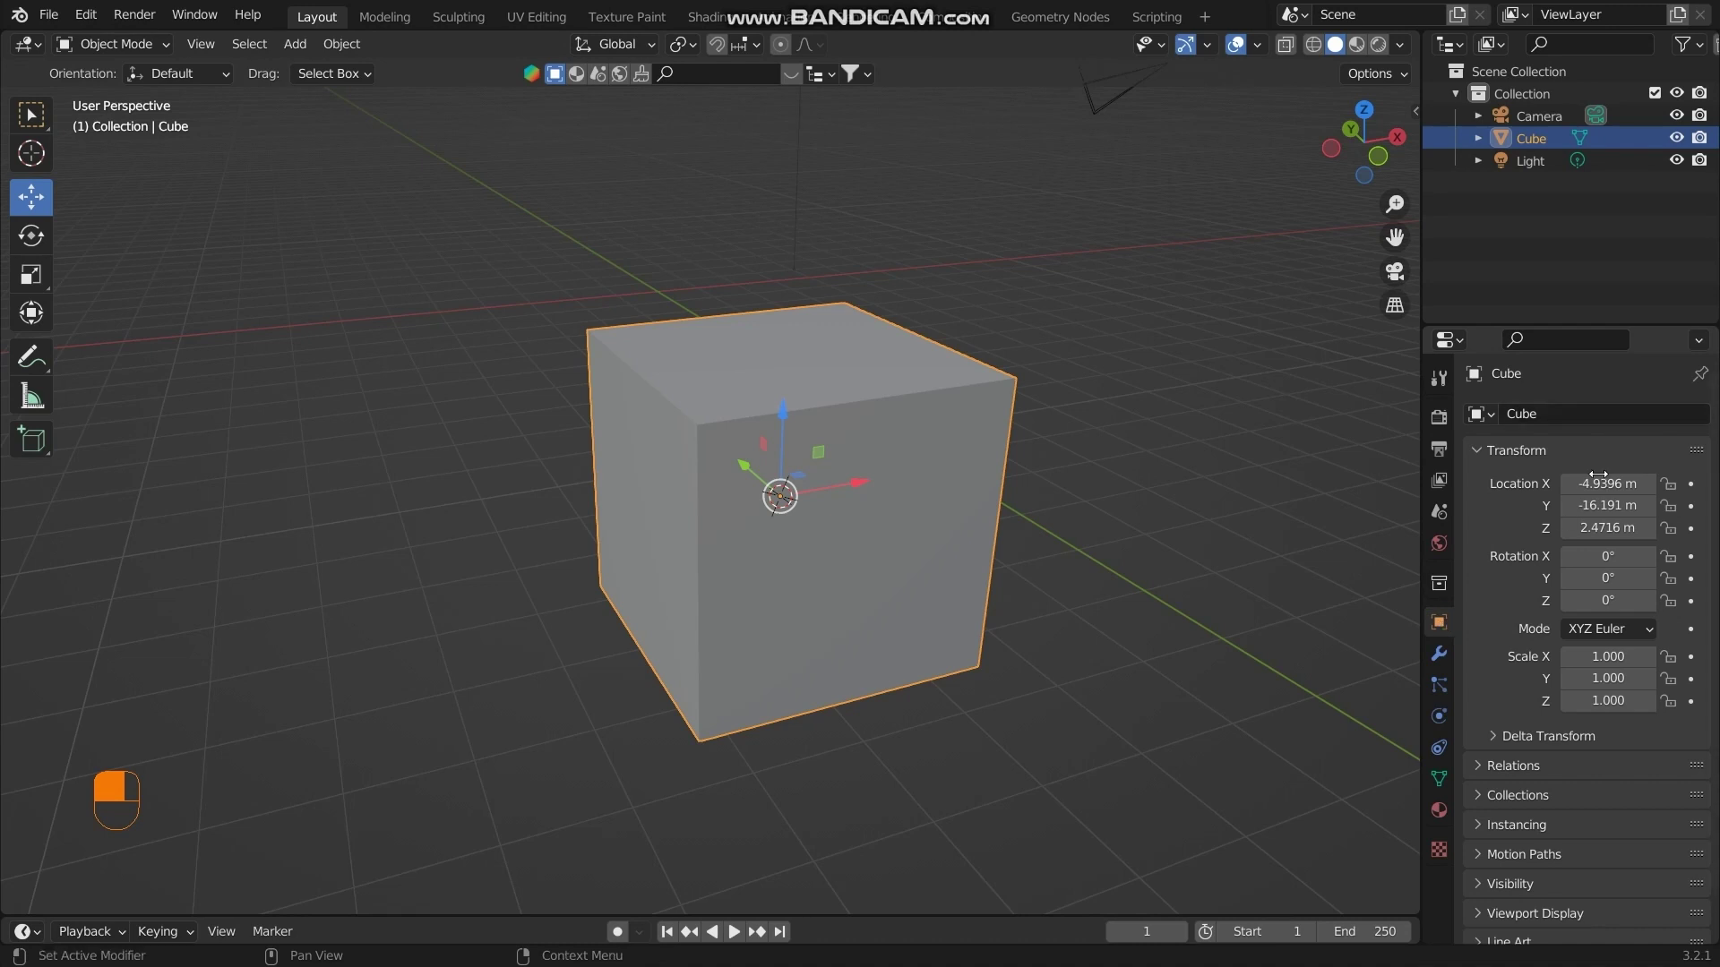
{"action": "scroll", "coordinate": [1608, 475], "scroll_direction": "down", "scroll_amount": 1}
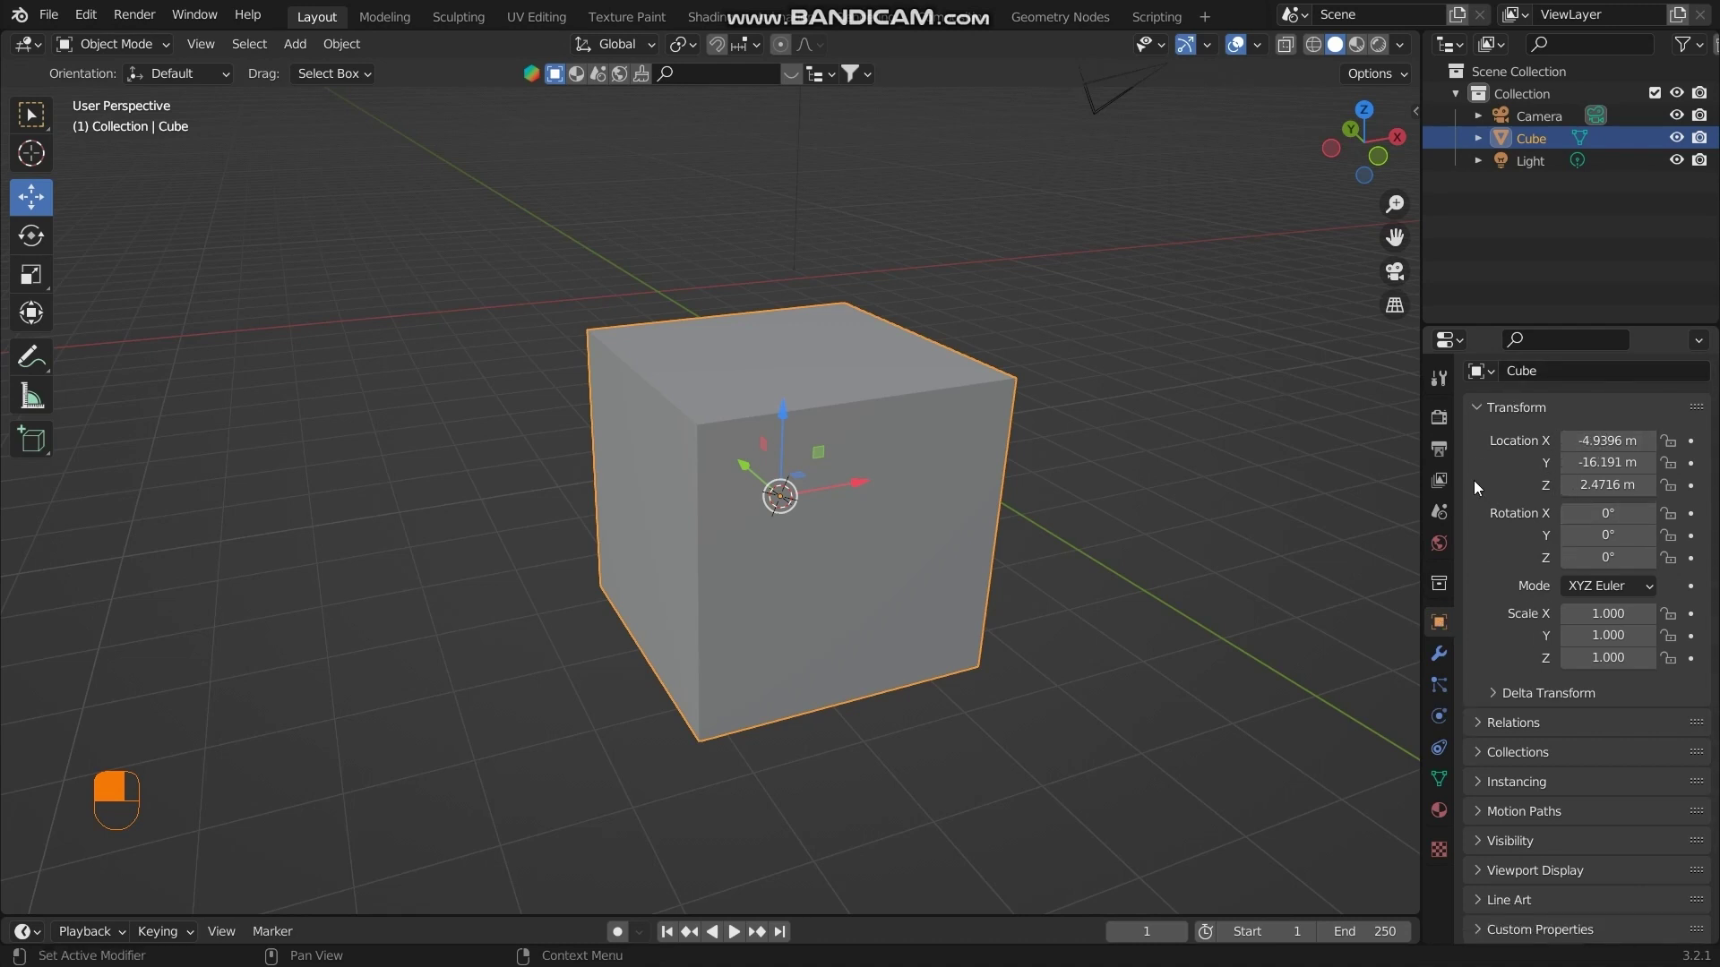
{"action": "scroll", "coordinate": [960, 398], "scroll_direction": "down", "scroll_amount": 3}
{"action": "middle_click_drag", "start_coordinate": [1060, 416], "coordinate": [1113, 460]}
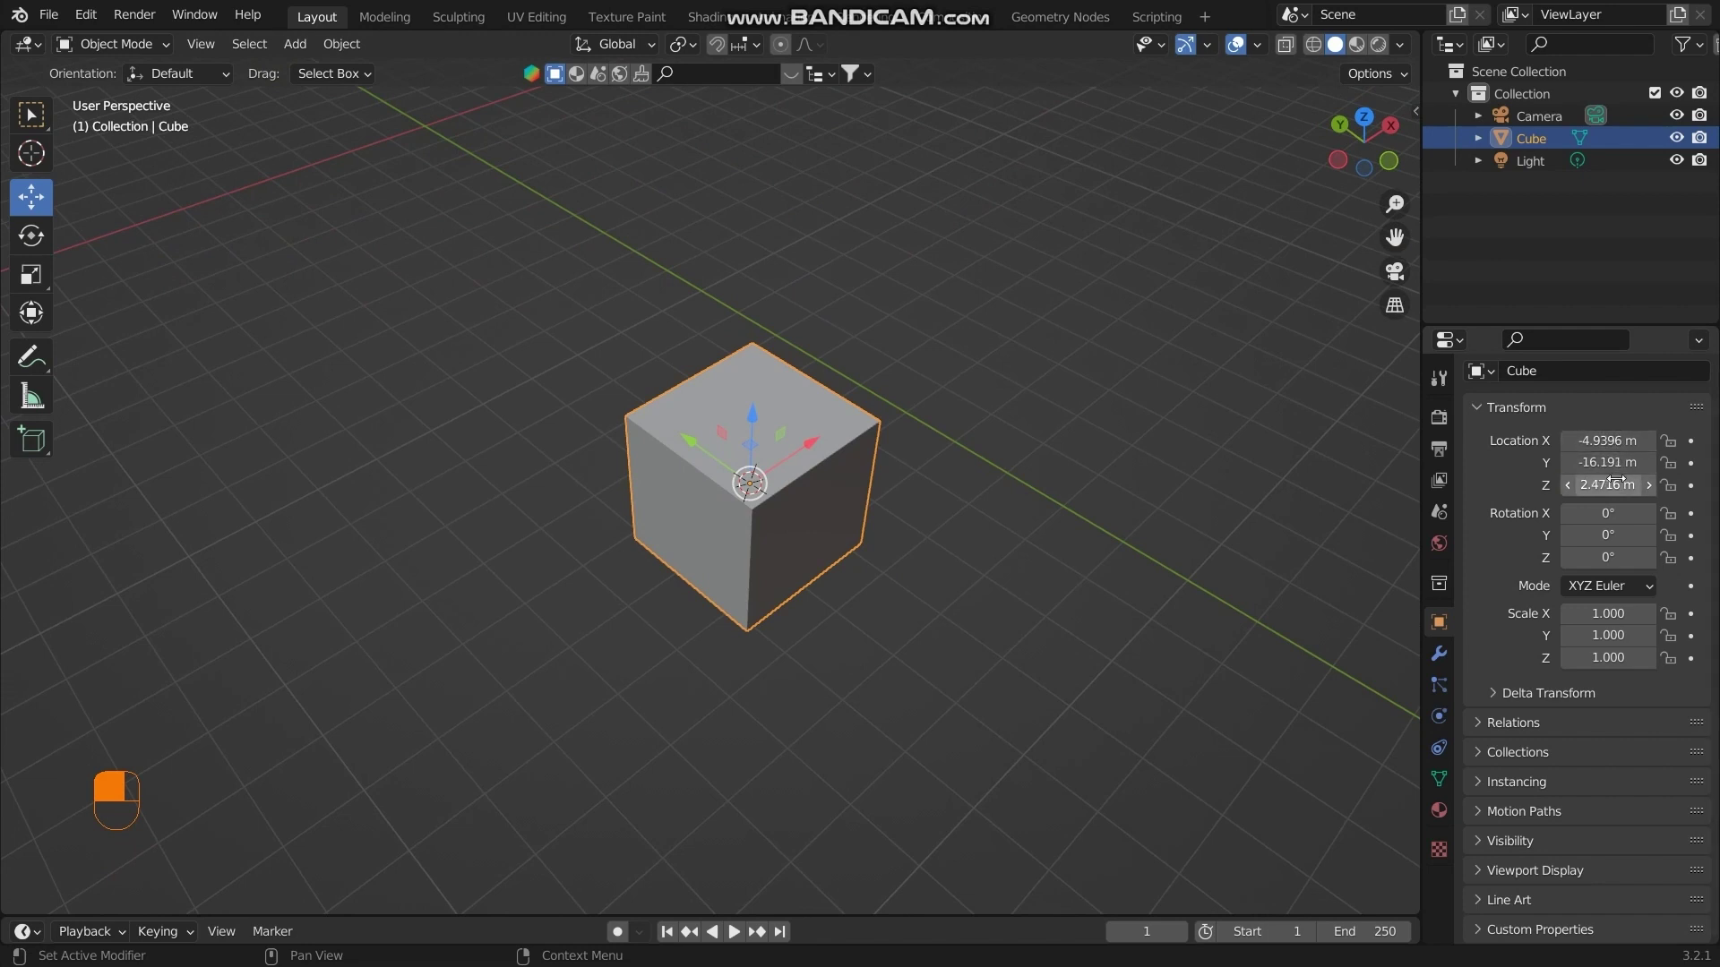
{"action": "scroll", "coordinate": [875, 531], "scroll_direction": "down", "scroll_amount": 4}
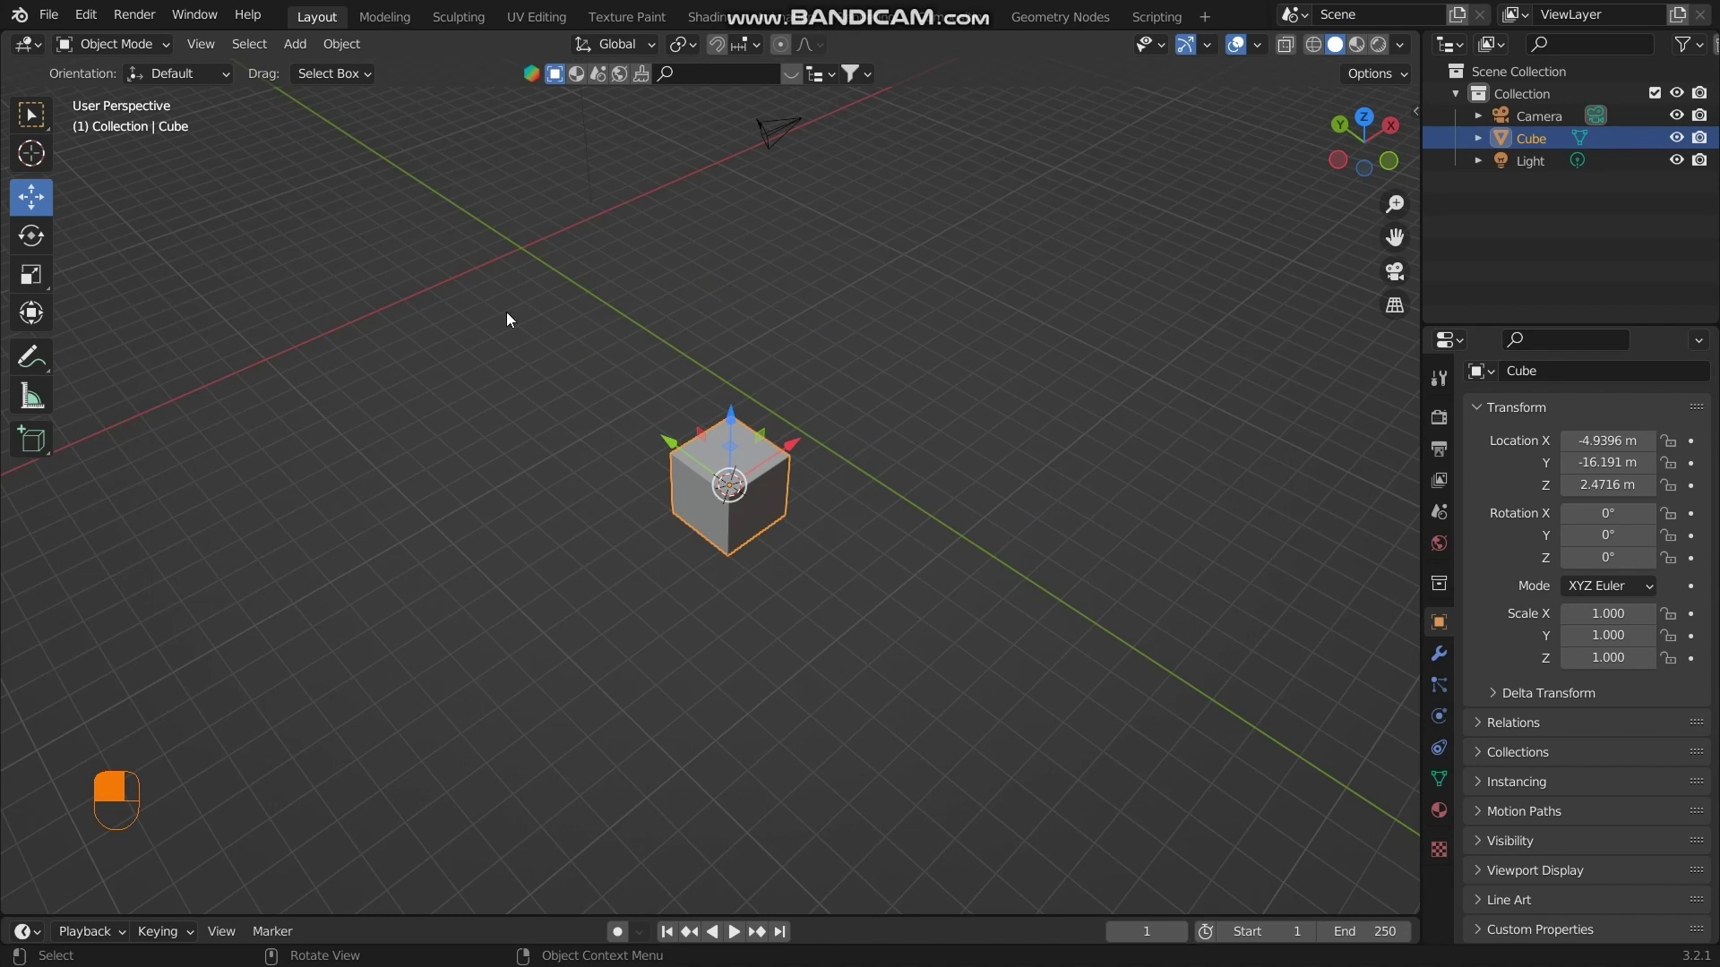
{"action": "middle_click_drag", "start_coordinate": [763, 492], "coordinate": [878, 506]}
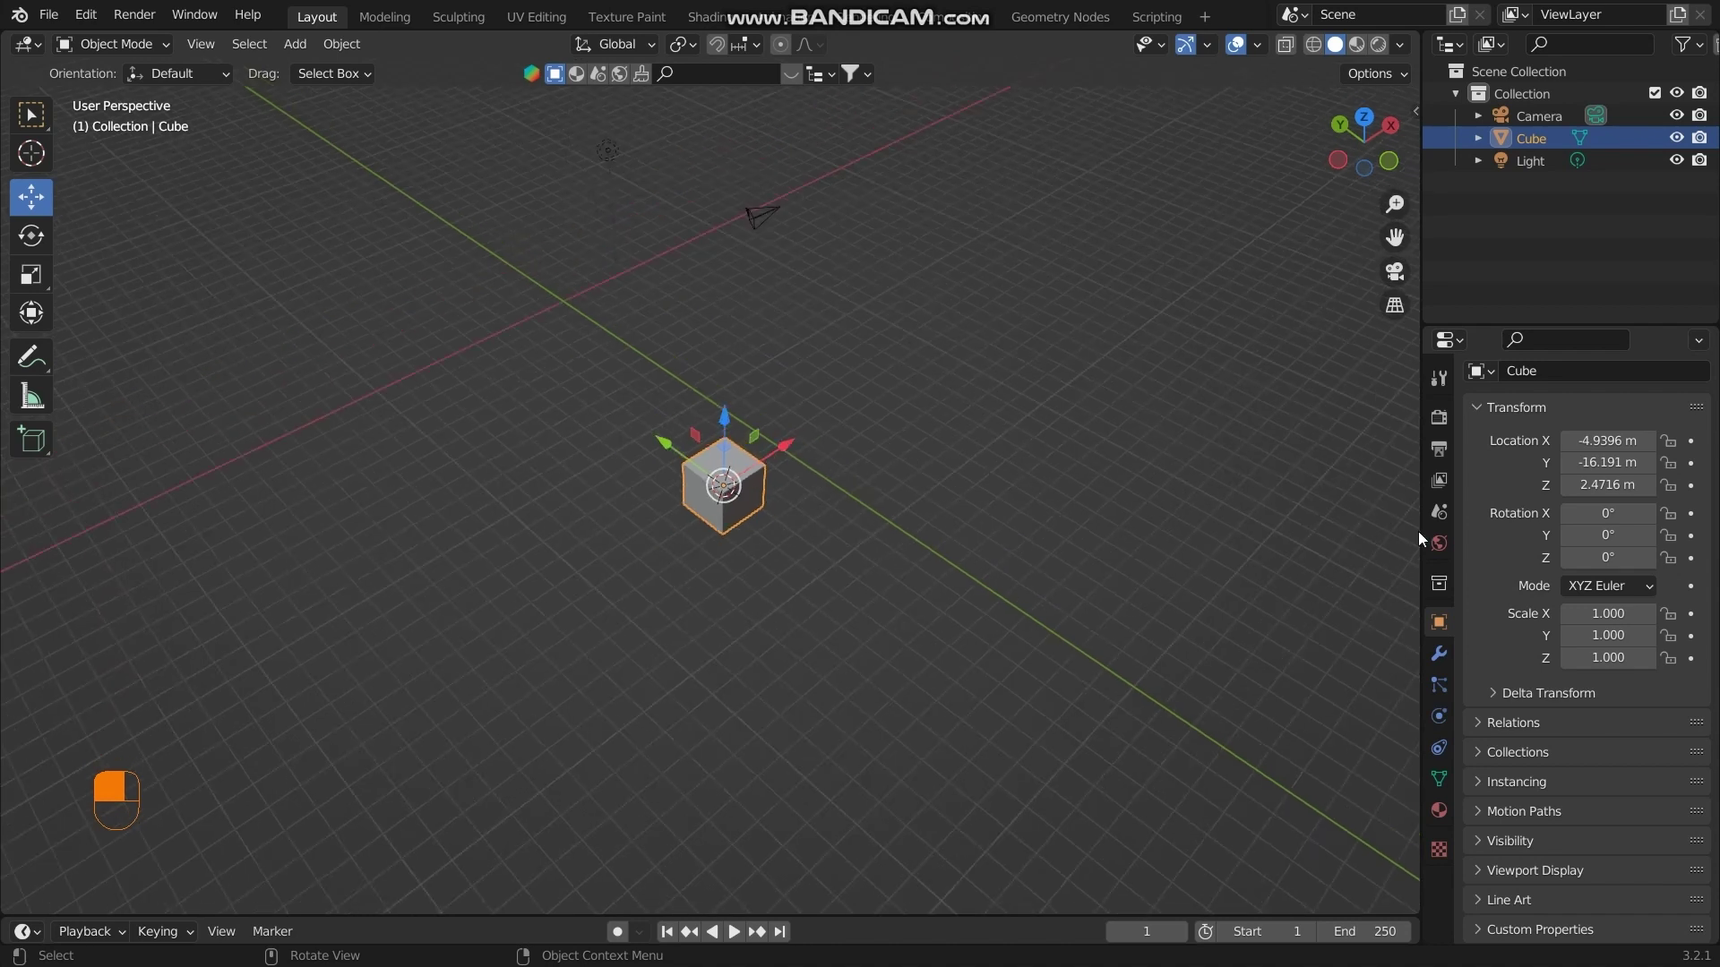
Rotate the cube freely to a tilt of about X -26.7°, Y -14.8°, Z 29.5°
{"action": "key", "text": "r"}
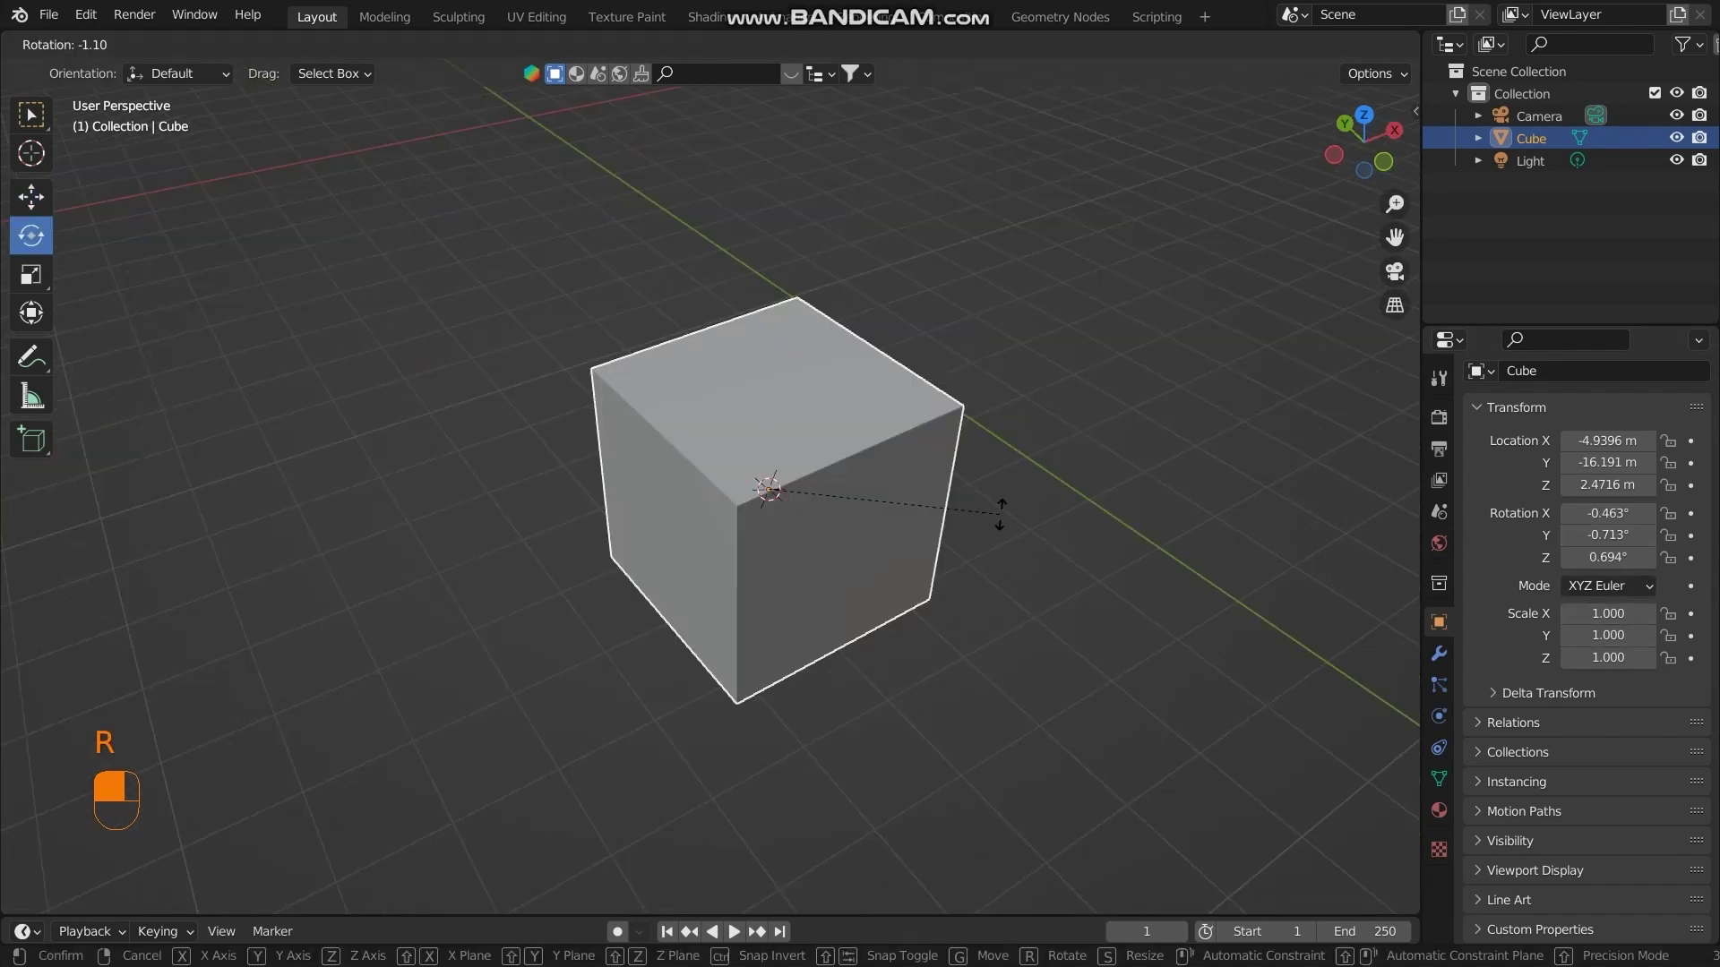
{"action": "key", "text": "Escape"}
{"action": "key", "text": "r"}
{"action": "left_click", "coordinate": [957, 293]}
{"action": "middle_click_drag", "start_coordinate": [582, 394], "coordinate": [797, 430]}
{"action": "middle_click_drag", "start_coordinate": [806, 511], "coordinate": [784, 534]}
{"action": "scroll", "coordinate": [760, 421], "scroll_direction": "up", "scroll_amount": 3}
{"action": "middle_click_drag", "start_coordinate": [737, 424], "coordinate": [856, 395]}
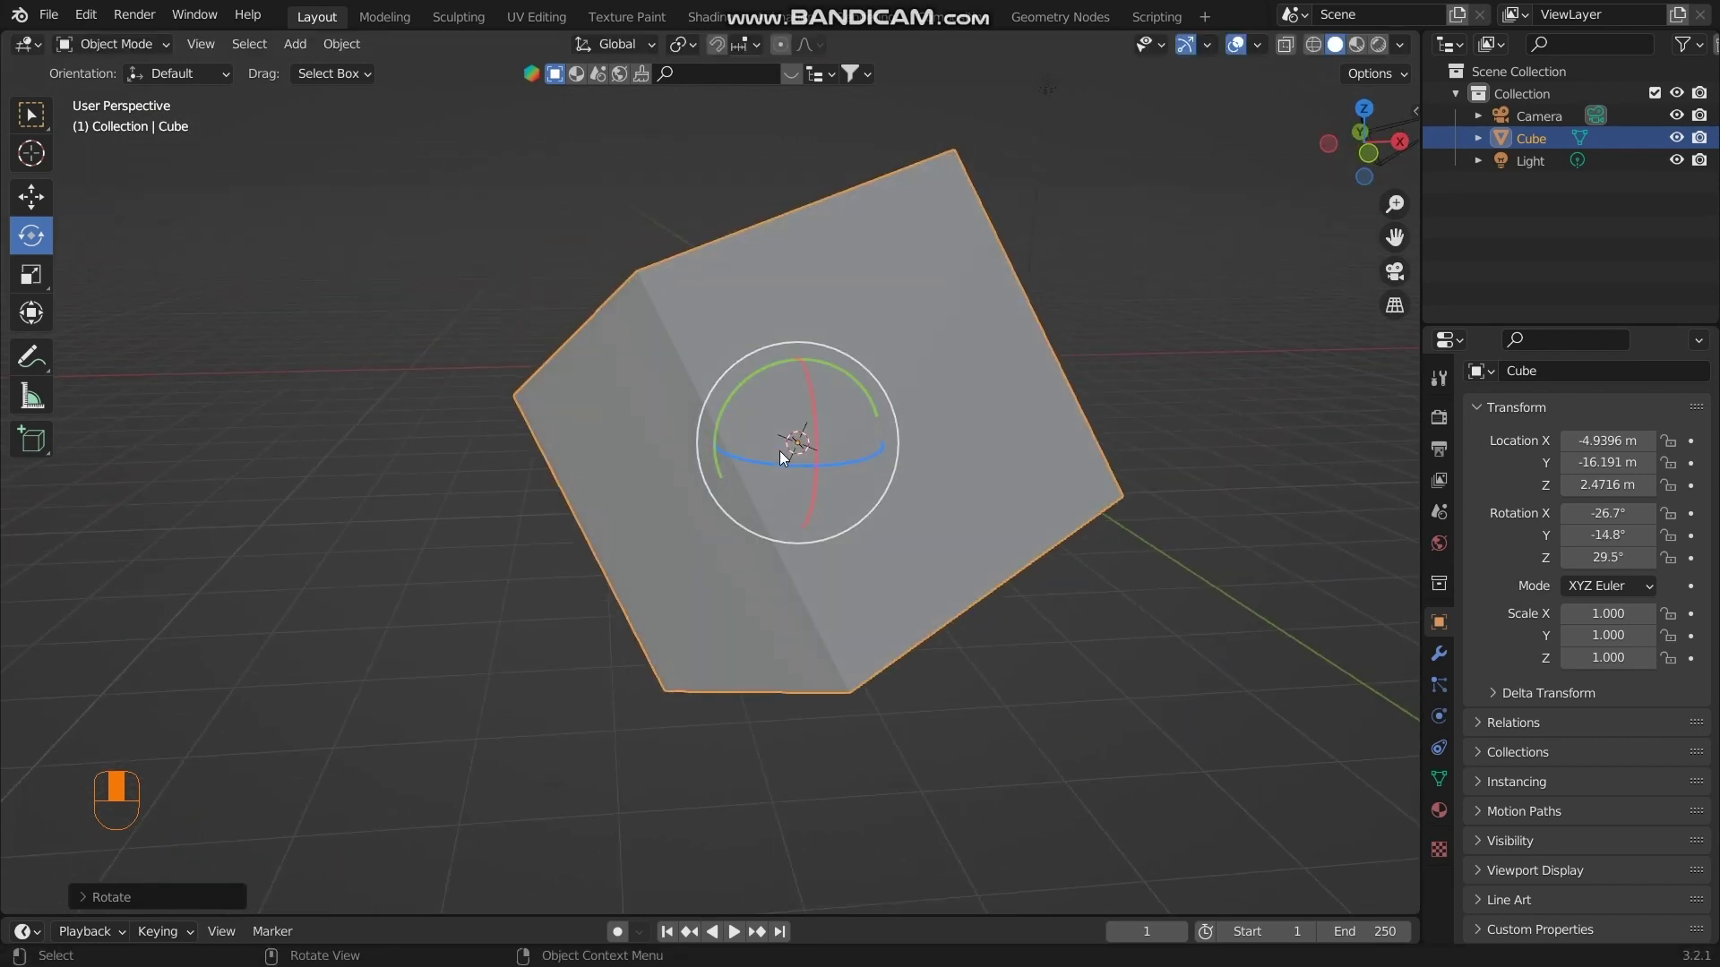
{"action": "middle_click_drag", "start_coordinate": [779, 450], "coordinate": [782, 357]}
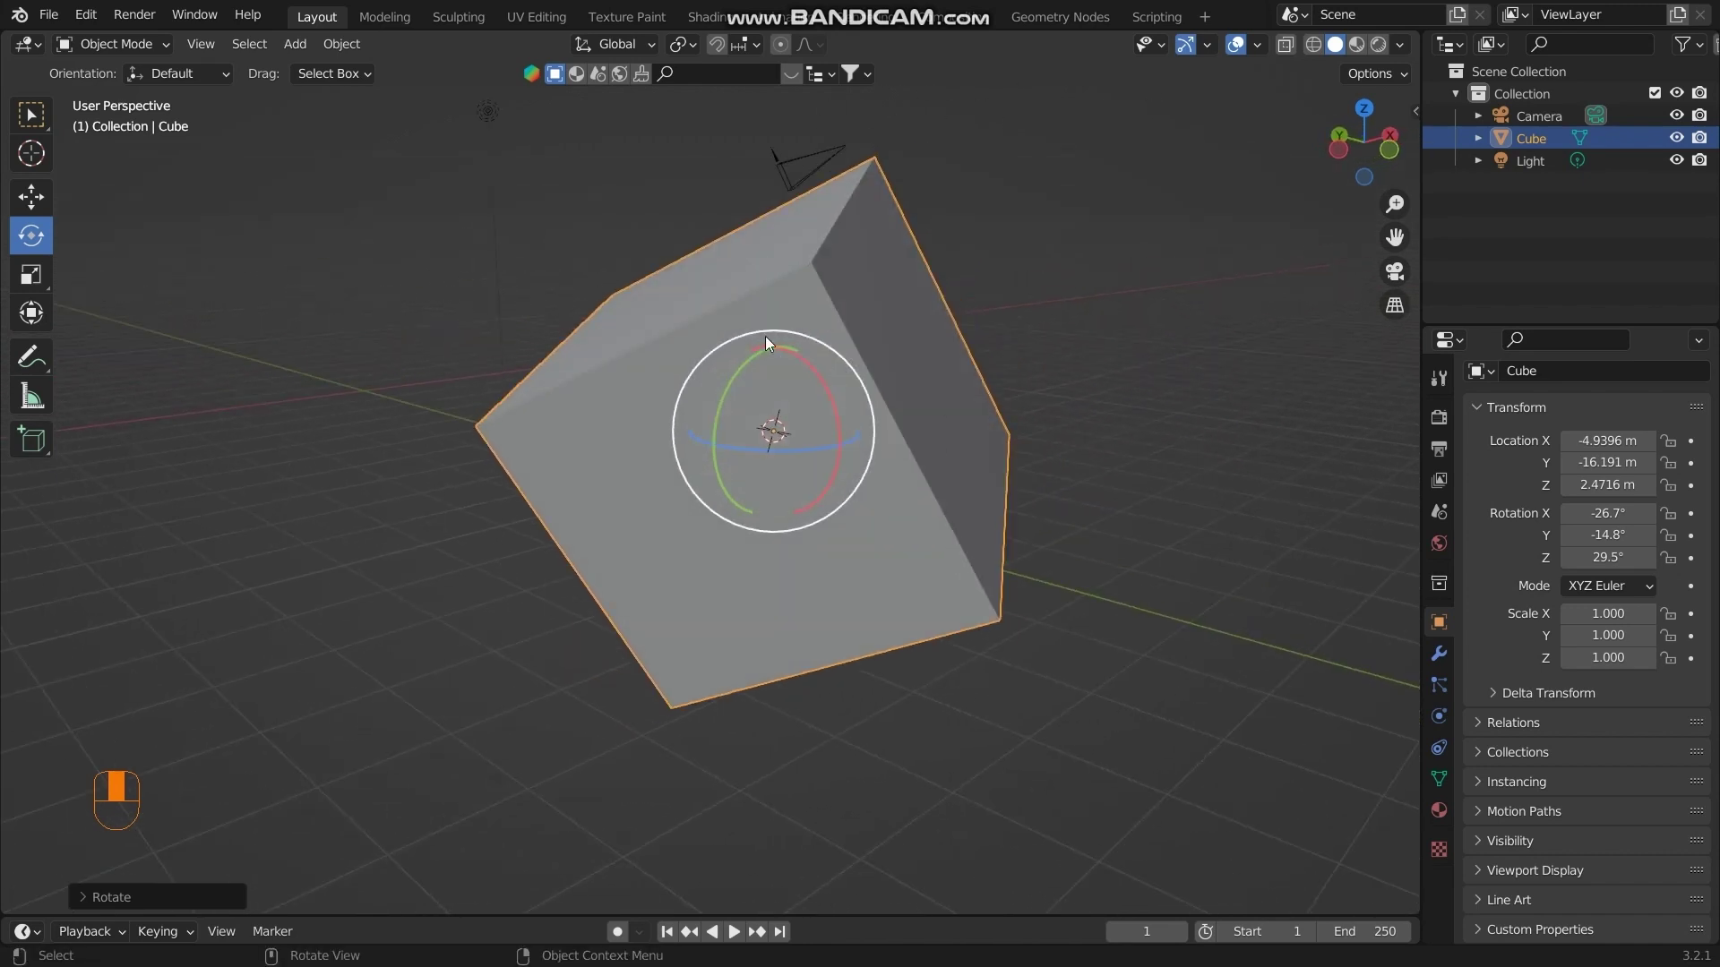
Activate the Move tool and inspect its gizmo axes on the tilted cube
{"action": "middle_click_drag", "start_coordinate": [720, 446], "coordinate": [806, 478]}
{"action": "left_click", "coordinate": [31, 196]}
{"action": "scroll", "coordinate": [797, 433], "scroll_direction": "up", "scroll_amount": 2}
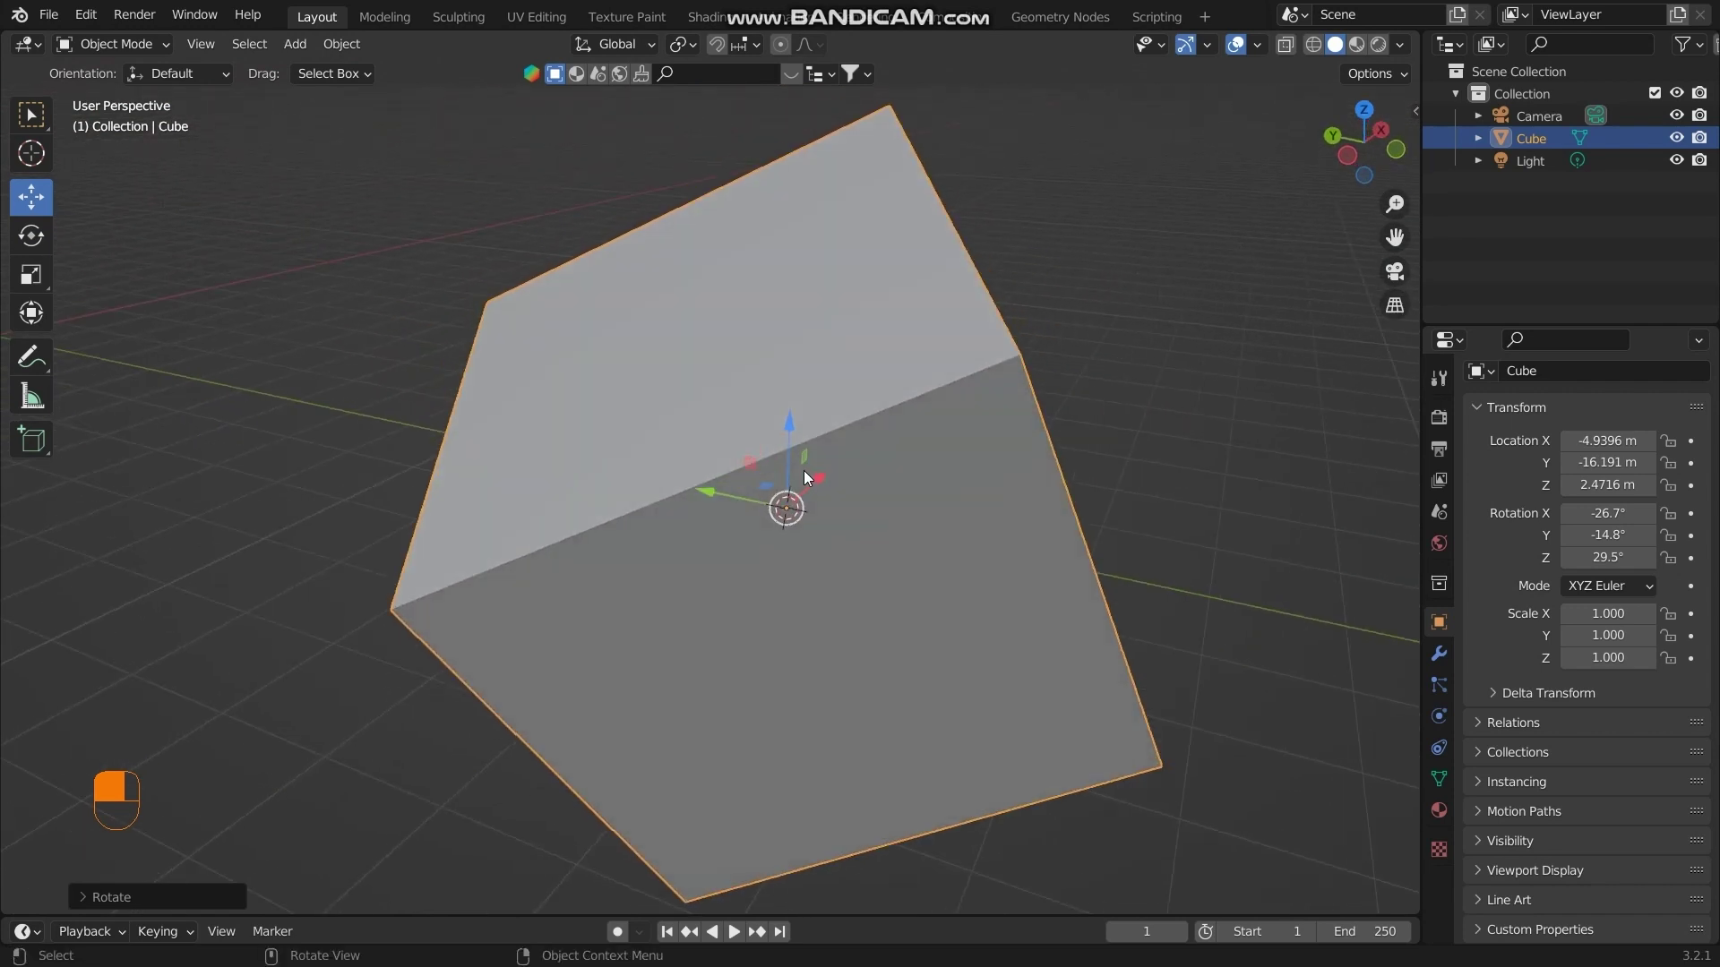
{"action": "middle_click_drag", "start_coordinate": [848, 573], "coordinate": [669, 496]}
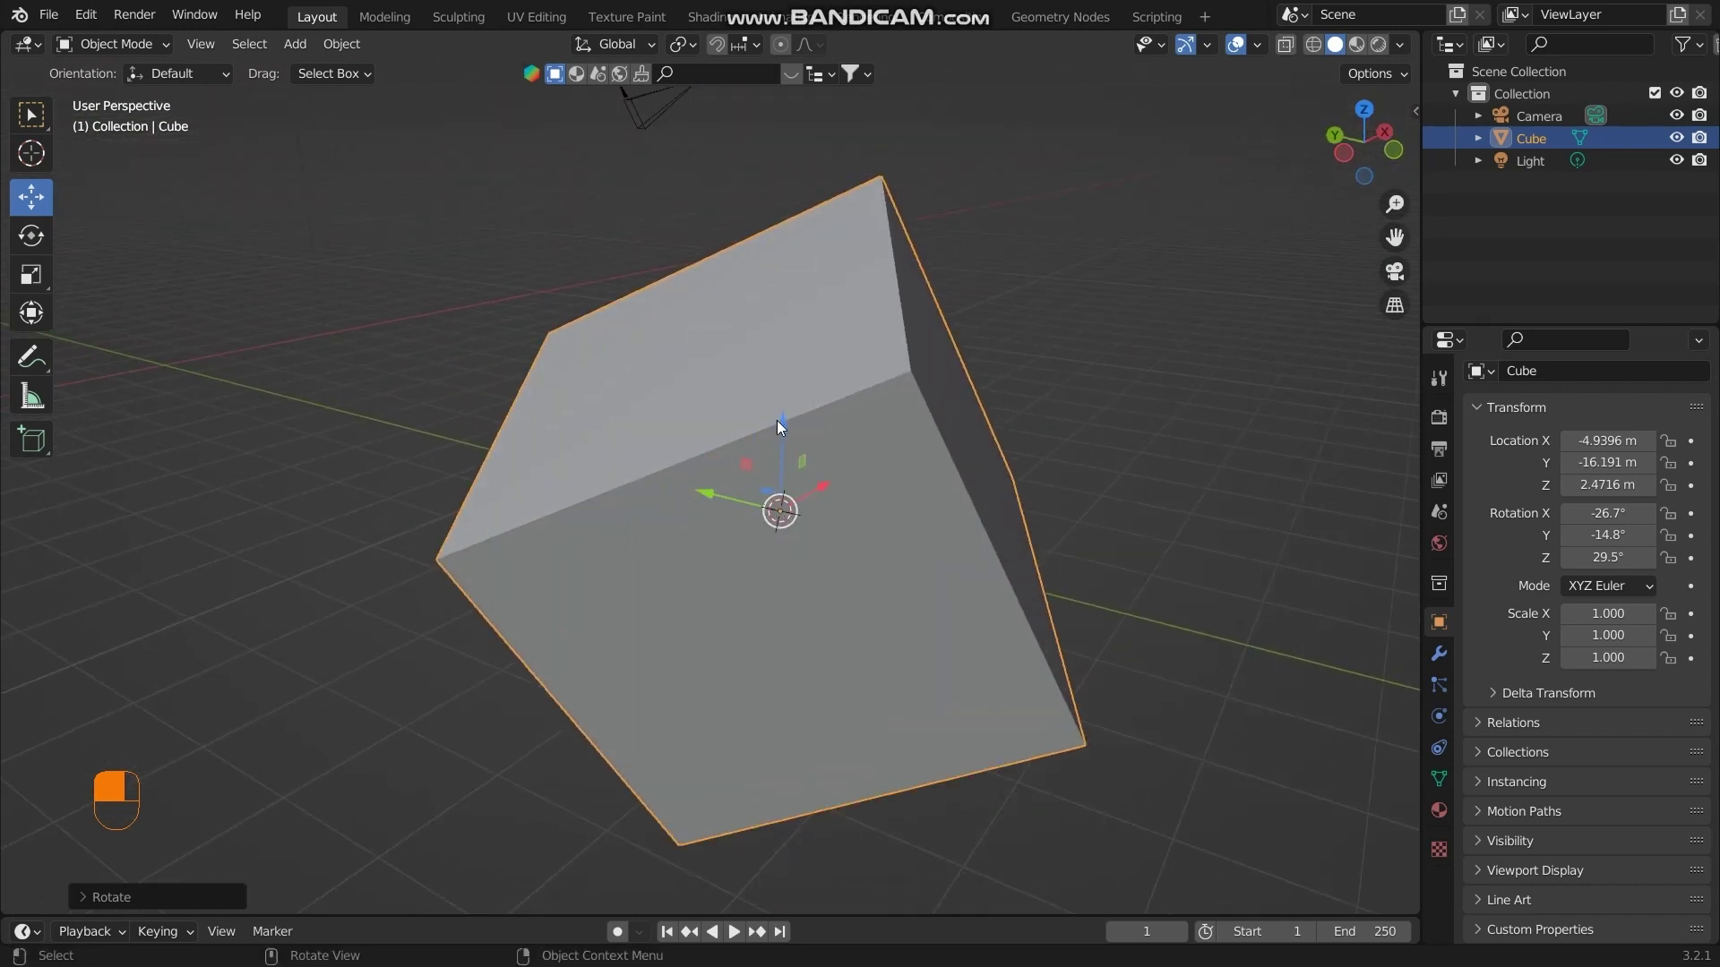
{"action": "scroll", "coordinate": [786, 500], "scroll_direction": "down", "scroll_amount": 4}
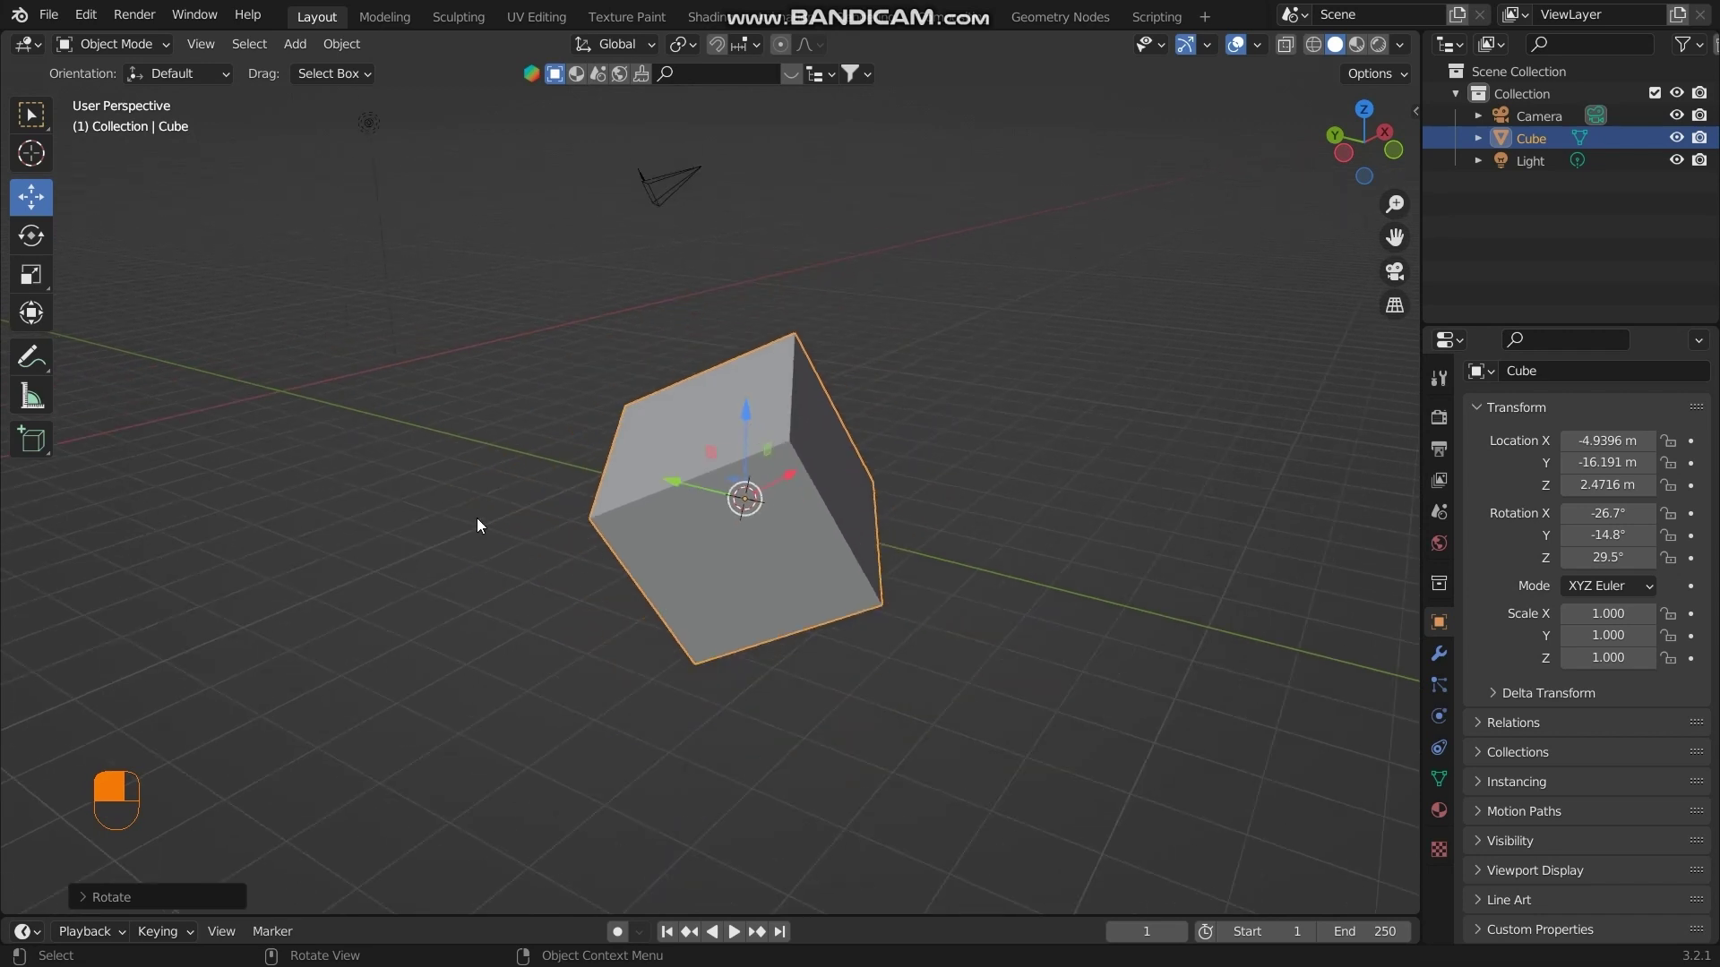
{"action": "middle_click_drag", "start_coordinate": [288, 444], "coordinate": [438, 458], "text": "shift"}
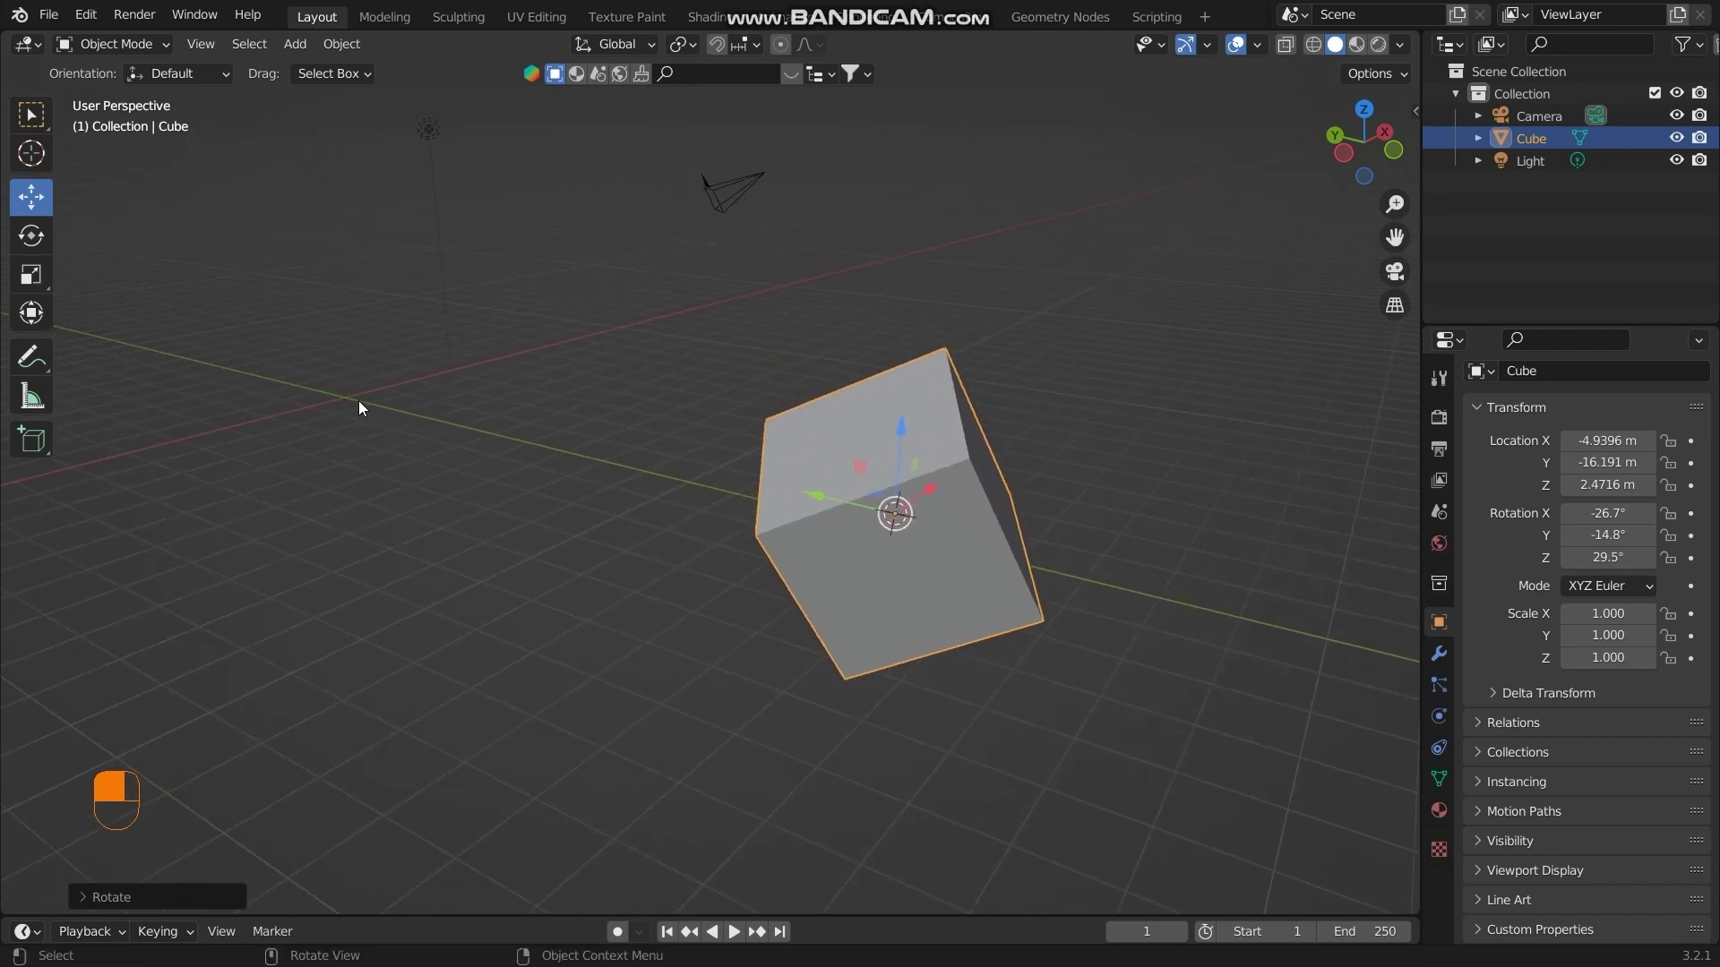
Switch the transform orientation from Global to Local and on to Normal, comparing the cube's gizmo axes
{"action": "left_click", "coordinate": [589, 47]}
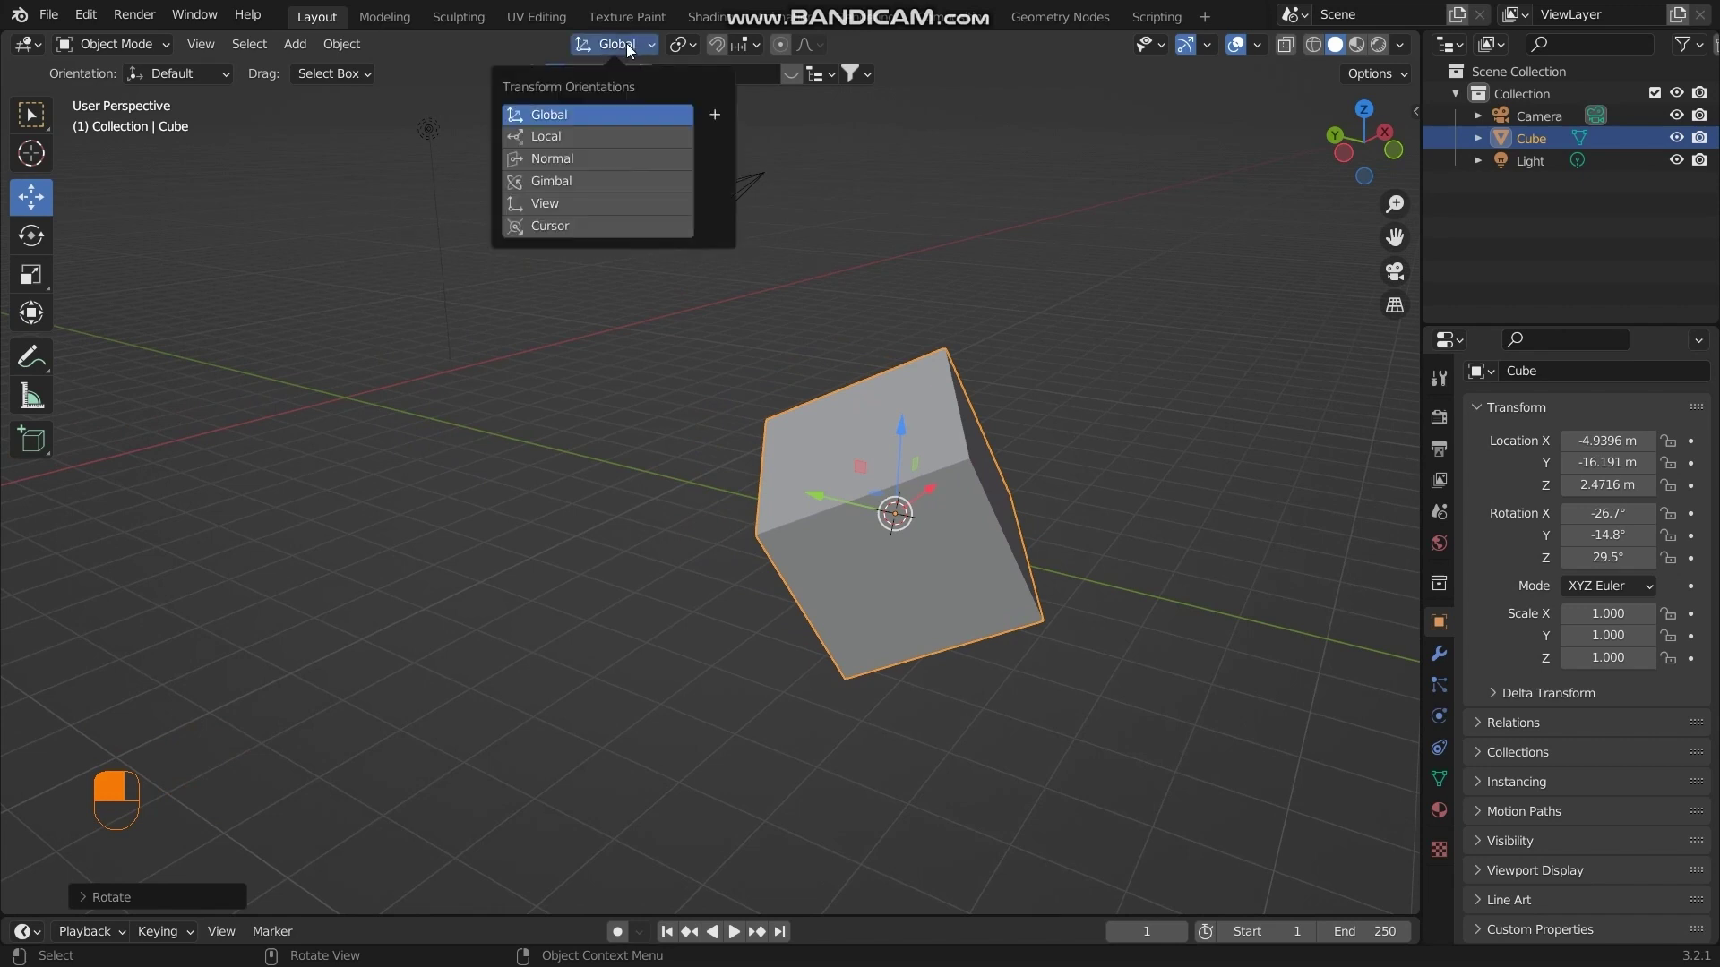
{"action": "left_click", "coordinate": [550, 138]}
{"action": "scroll", "coordinate": [806, 428], "scroll_direction": "up", "scroll_amount": 2}
{"action": "middle_click_drag", "start_coordinate": [937, 471], "coordinate": [897, 498]}
{"action": "middle_click_drag", "start_coordinate": [1055, 575], "coordinate": [881, 468], "text": "shift"}
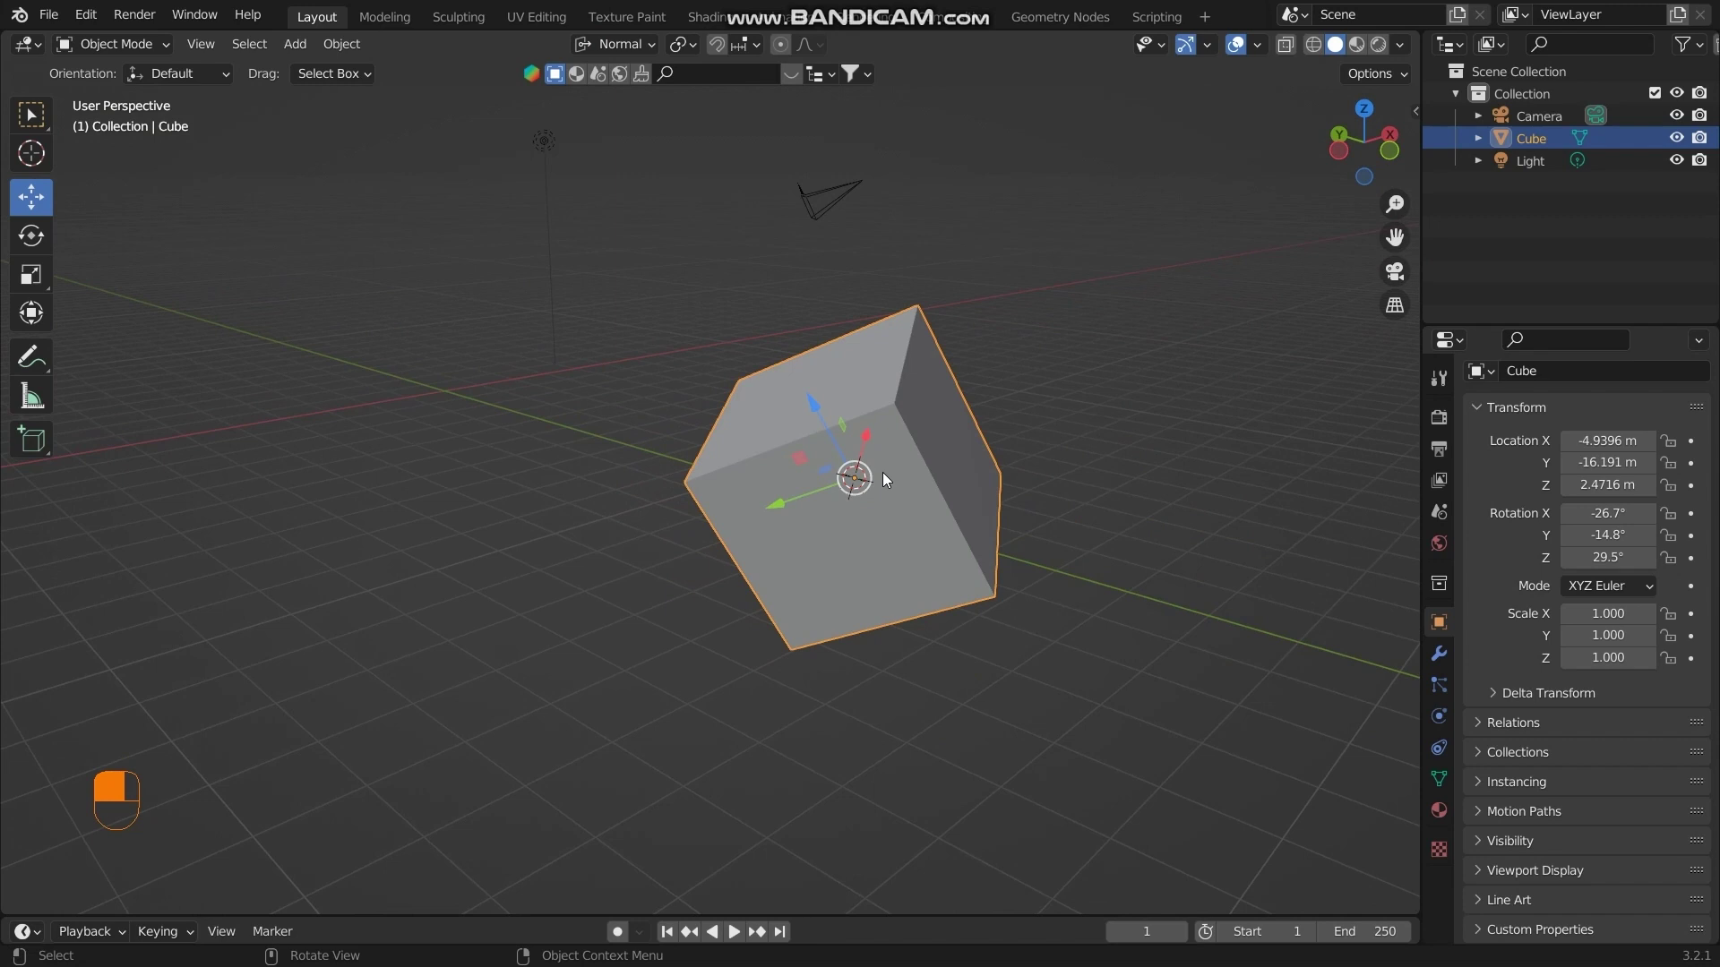
Freely rotate the cube's whole mesh in Edit Mode and return to Object Mode
{"action": "key", "text": "Tab"}
{"action": "middle_click_drag", "start_coordinate": [970, 520], "coordinate": [963, 516]}
{"action": "left_click", "coordinate": [34, 206]}
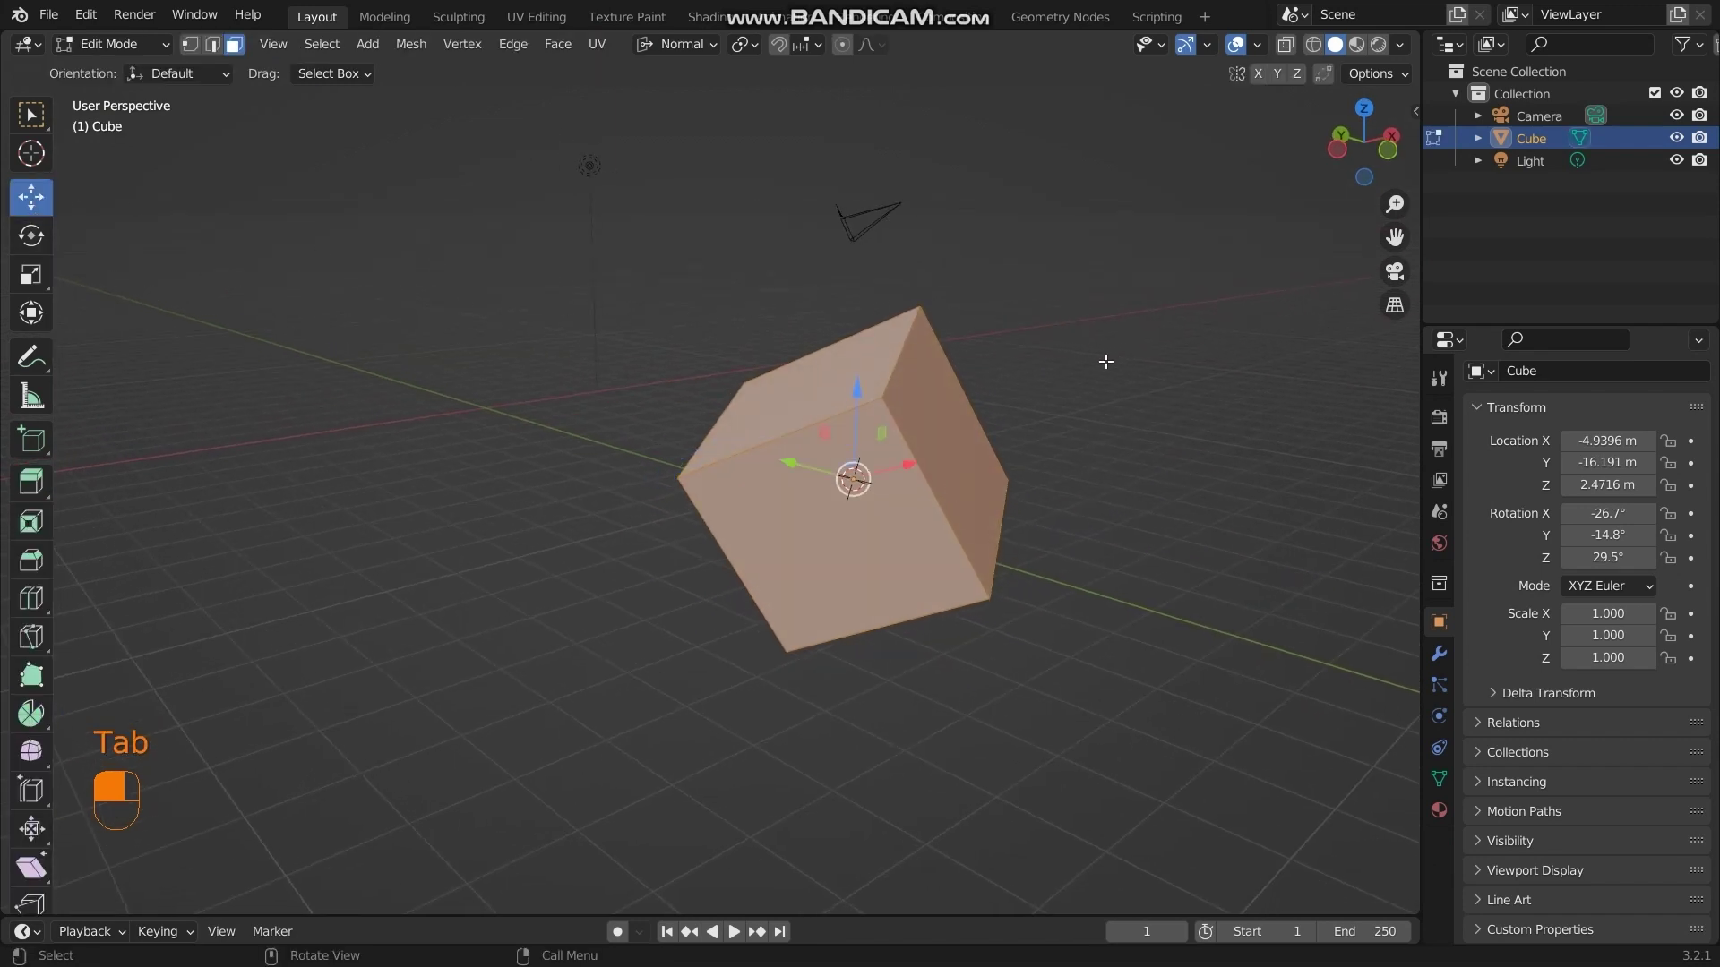
{"action": "key", "text": "r"}
{"action": "left_click", "coordinate": [922, 355]}
{"action": "key", "text": "Tab"}
{"action": "middle_click_drag", "start_coordinate": [923, 355], "coordinate": [806, 358]}
{"action": "middle_click_drag", "start_coordinate": [891, 549], "coordinate": [829, 355]}
Change the transform orientation to Local to check the gizmo, and finally to Cursor
{"action": "left_click", "coordinate": [616, 44]}
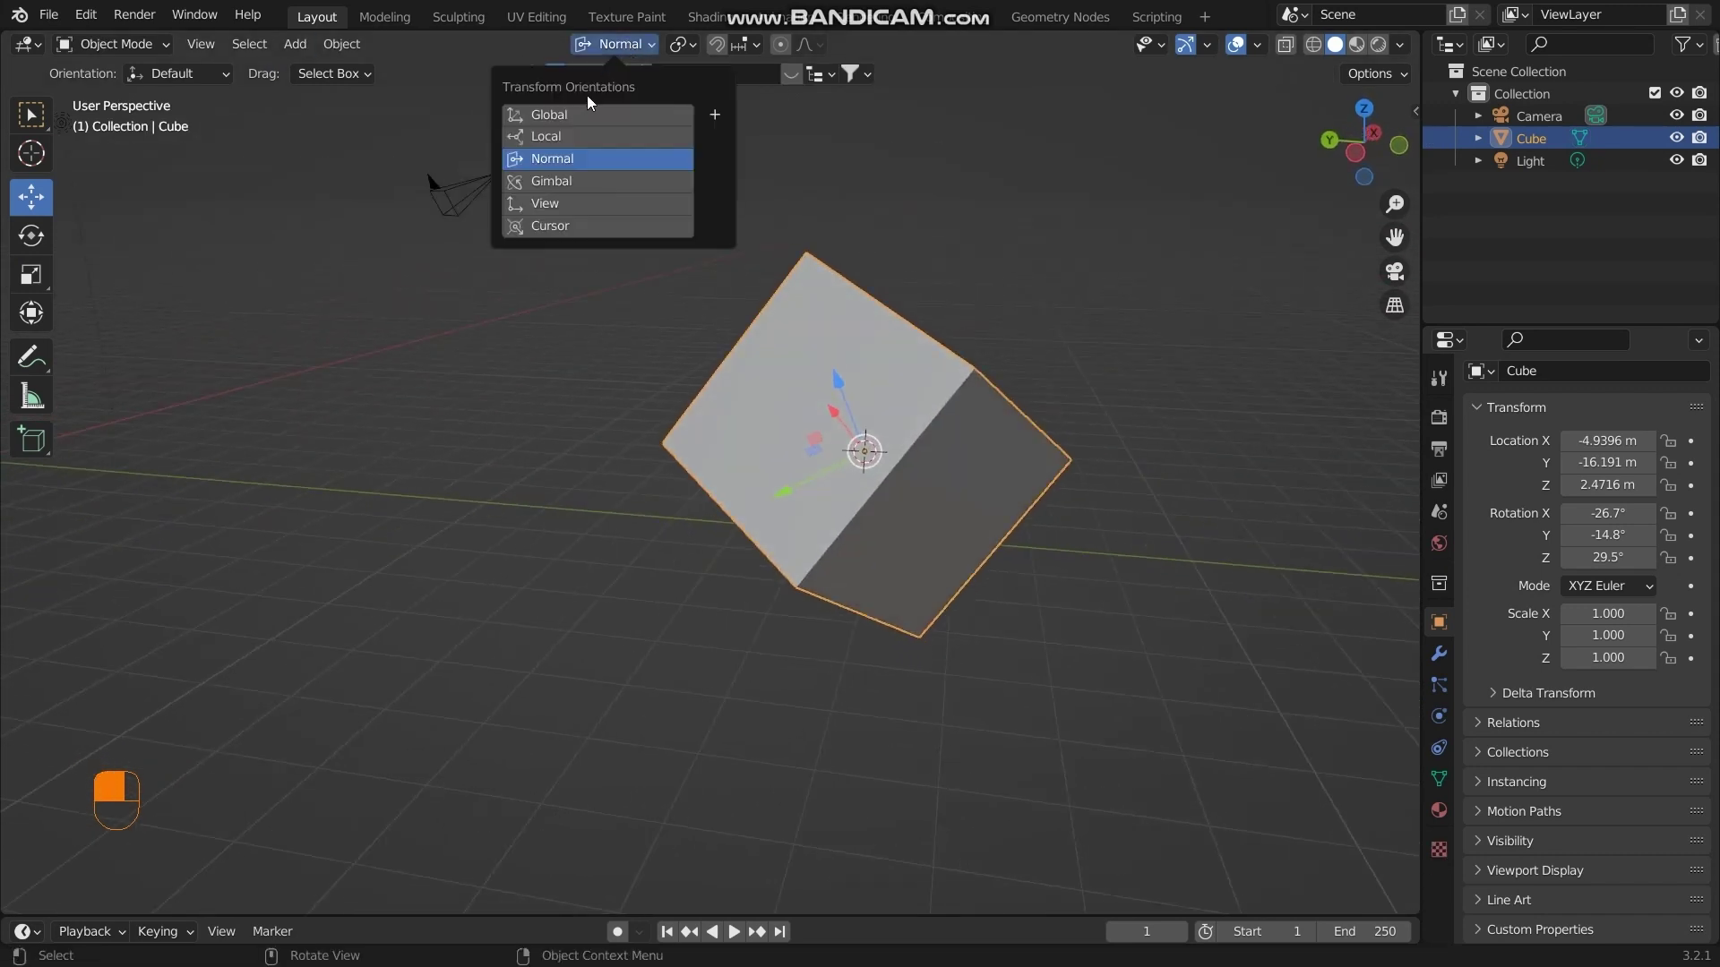
{"action": "left_click", "coordinate": [579, 138]}
{"action": "middle_click_drag", "start_coordinate": [1003, 316], "coordinate": [848, 436]}
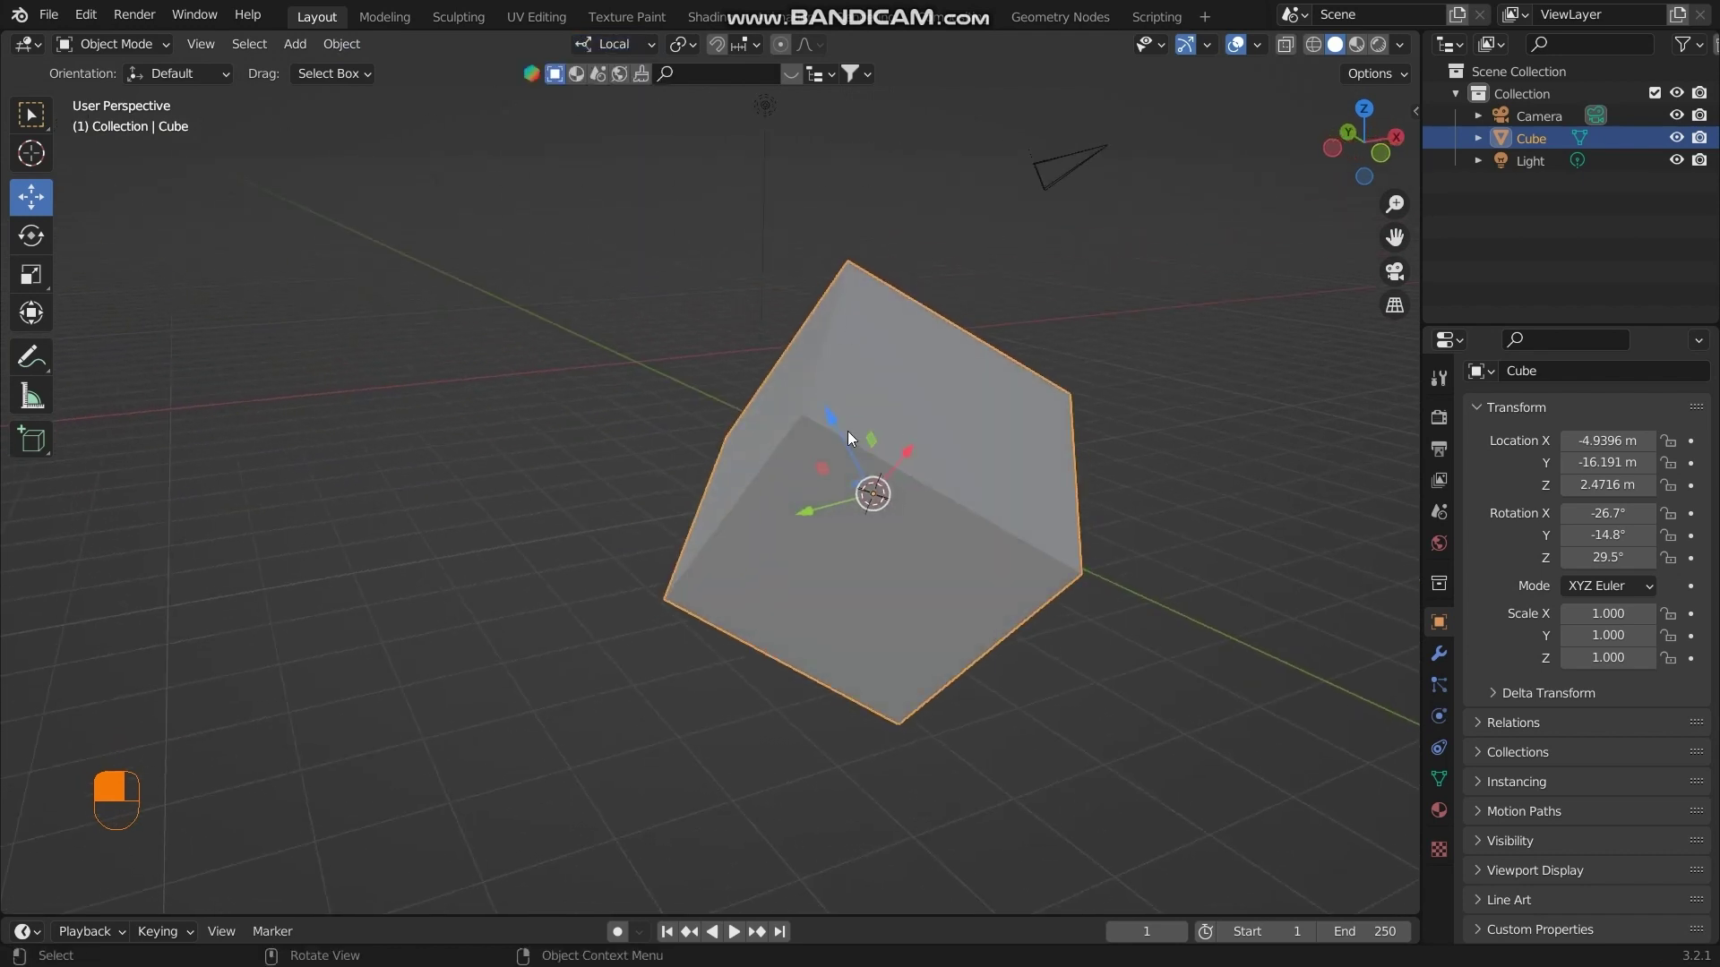
{"action": "left_click", "coordinate": [611, 49]}
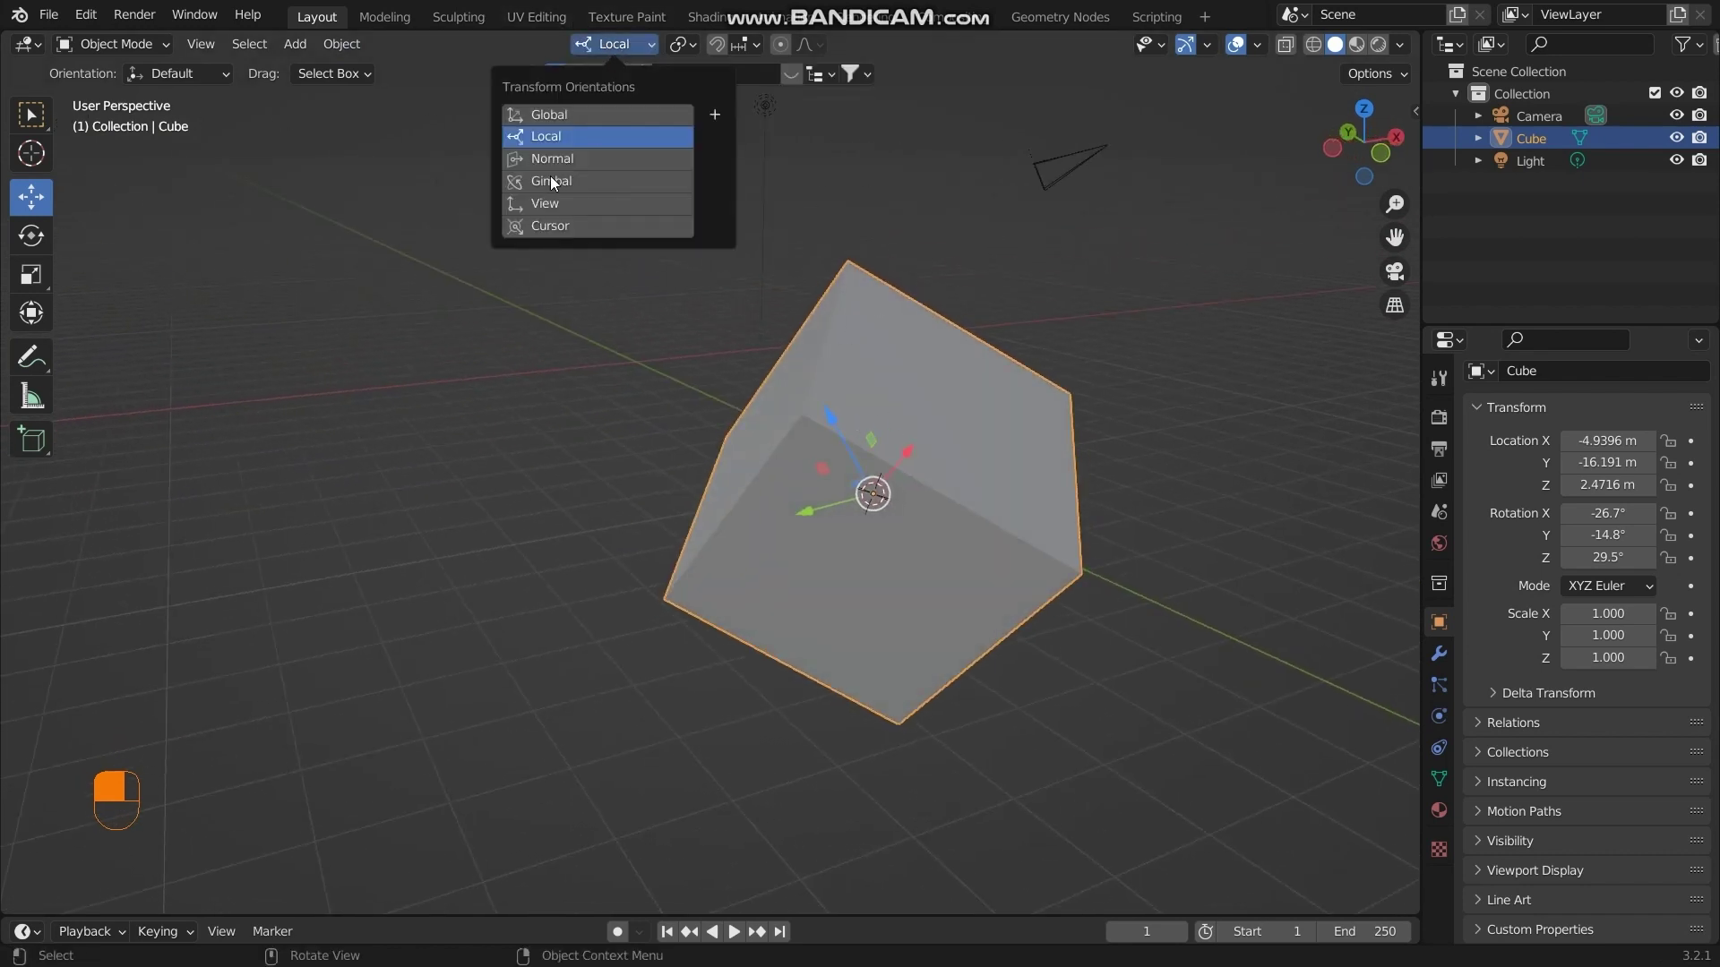
{"action": "left_click", "coordinate": [573, 228]}
{"action": "middle_click_drag", "start_coordinate": [833, 320], "coordinate": [823, 453]}
{"action": "middle_click_drag", "start_coordinate": [745, 403], "coordinate": [762, 487], "text": "shift"}
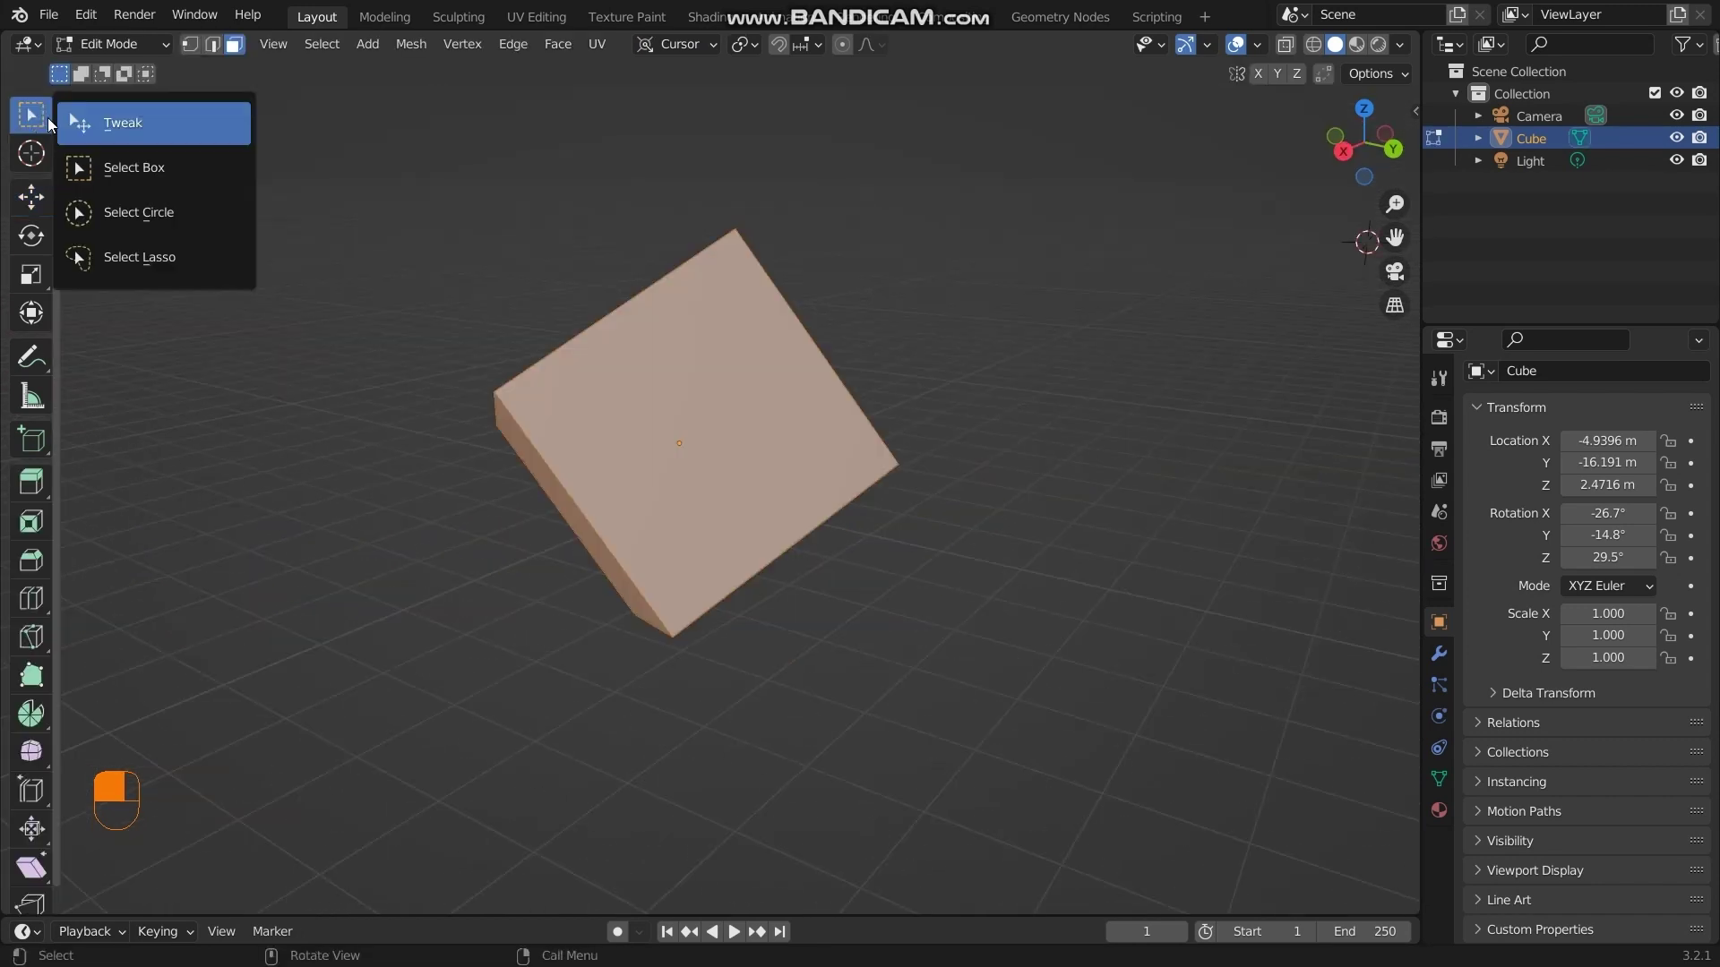
Try the Select Box tool across the cube in Edit Mode and select a single face
{"action": "mouse_move", "coordinate": [89, 123]}
{"action": "left_mouse_down"}
{"action": "mouse_move", "coordinate": [115, 267]}
{"action": "mouse_move", "coordinate": [149, 271]}
{"action": "left_mouse_up"}
{"action": "left_click_drag", "start_coordinate": [35, 118], "coordinate": [134, 172]}
{"action": "scroll", "coordinate": [912, 514], "scroll_direction": "down", "scroll_amount": 4}
{"action": "middle_click_drag", "start_coordinate": [912, 514], "coordinate": [969, 546]}
{"action": "left_click_drag", "start_coordinate": [970, 638], "coordinate": [476, 280]}
{"action": "left_click", "coordinate": [677, 421]}
{"action": "scroll", "coordinate": [768, 353], "scroll_direction": "up", "scroll_amount": 4}
{"action": "left_click_drag", "start_coordinate": [947, 517], "coordinate": [989, 556]}
{"action": "middle_click_drag", "start_coordinate": [1075, 582], "coordinate": [221, 60]}
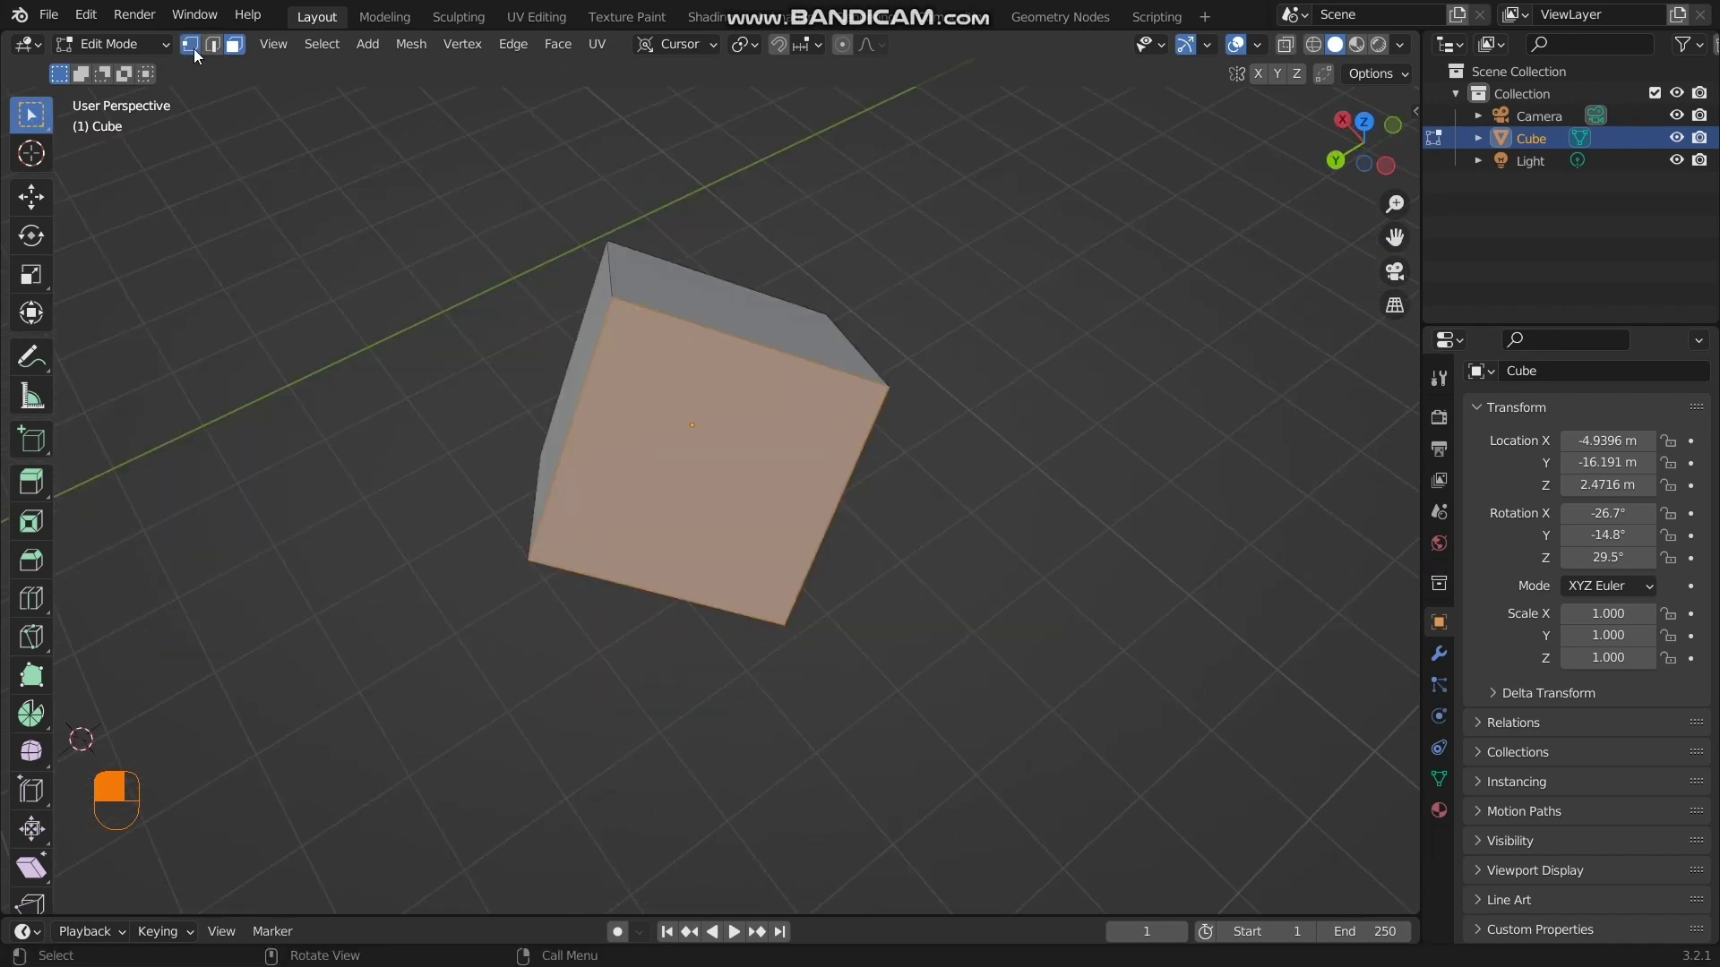
Switch to vertex selection and select one corner vertex of the cube
{"action": "left_click", "coordinate": [194, 49]}
{"action": "scroll", "coordinate": [867, 368], "scroll_direction": "up", "scroll_amount": 2}
{"action": "left_click", "coordinate": [972, 347]}
{"action": "middle_click_drag", "start_coordinate": [972, 358], "coordinate": [743, 332]}
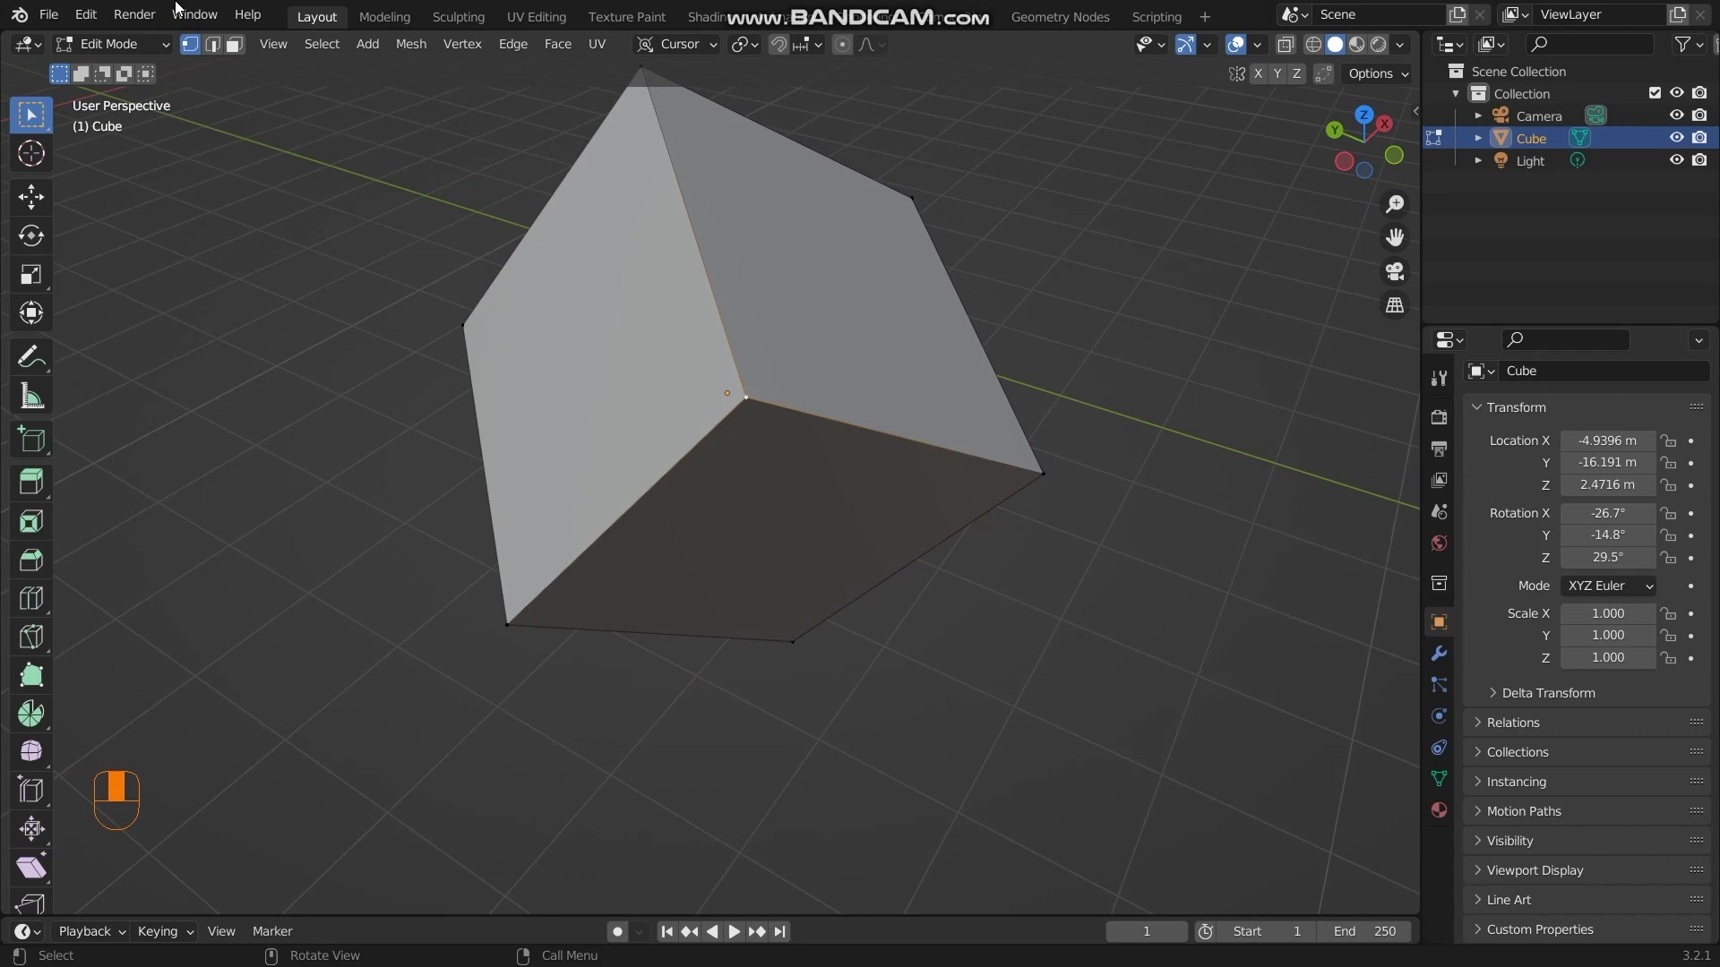
Switch to edge selection and select individual edges of the cube
{"action": "left_click", "coordinate": [211, 46]}
{"action": "scroll", "coordinate": [775, 342], "scroll_direction": "up", "scroll_amount": 2}
{"action": "left_click", "coordinate": [776, 342]}
{"action": "left_click", "coordinate": [665, 432]}
{"action": "middle_click_drag", "start_coordinate": [664, 432], "coordinate": [632, 403]}
Switch to face selection and select one face of the cube
{"action": "left_click", "coordinate": [233, 43]}
{"action": "scroll", "coordinate": [810, 322], "scroll_direction": "down", "scroll_amount": 3}
{"action": "left_click", "coordinate": [811, 322]}
{"action": "middle_click_drag", "start_coordinate": [811, 309], "coordinate": [982, 492]}
{"action": "middle_click_drag", "start_coordinate": [1120, 470], "coordinate": [1066, 436]}
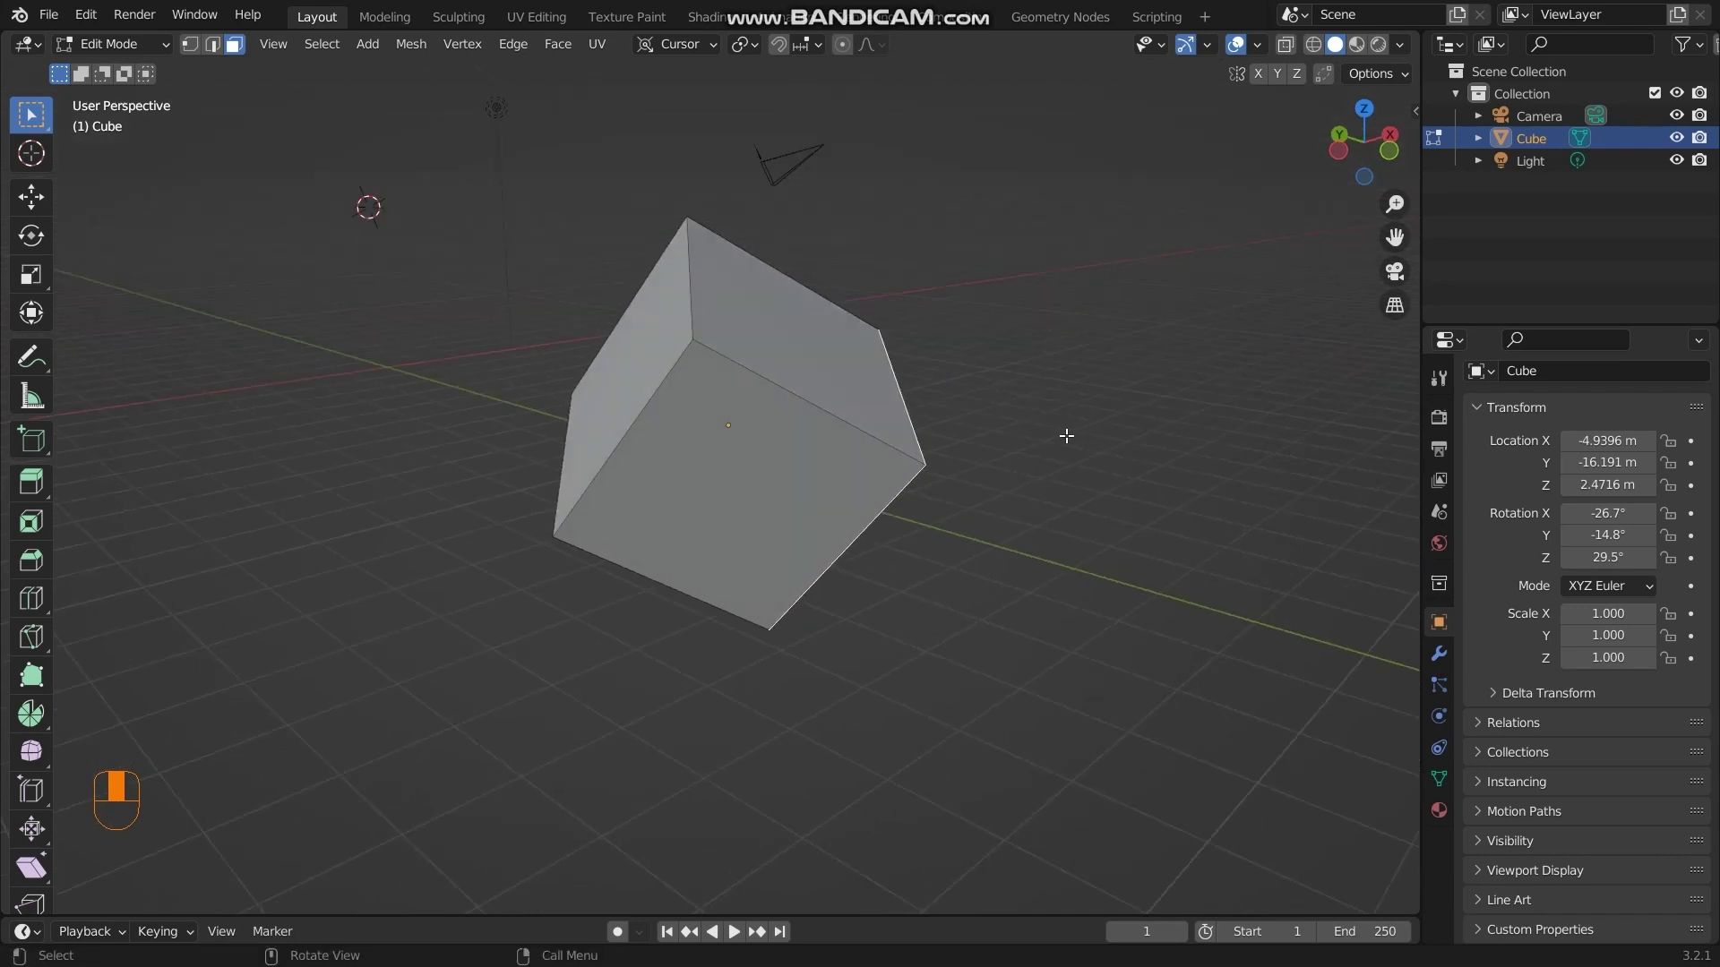
Cycle twice through vertex, edge and face selection modes, finishing in face selection
{"action": "key", "text": "1"}
{"action": "key", "text": "2"}
{"action": "key", "text": "3"}
{"action": "middle_click_drag", "start_coordinate": [851, 442], "coordinate": [885, 453]}
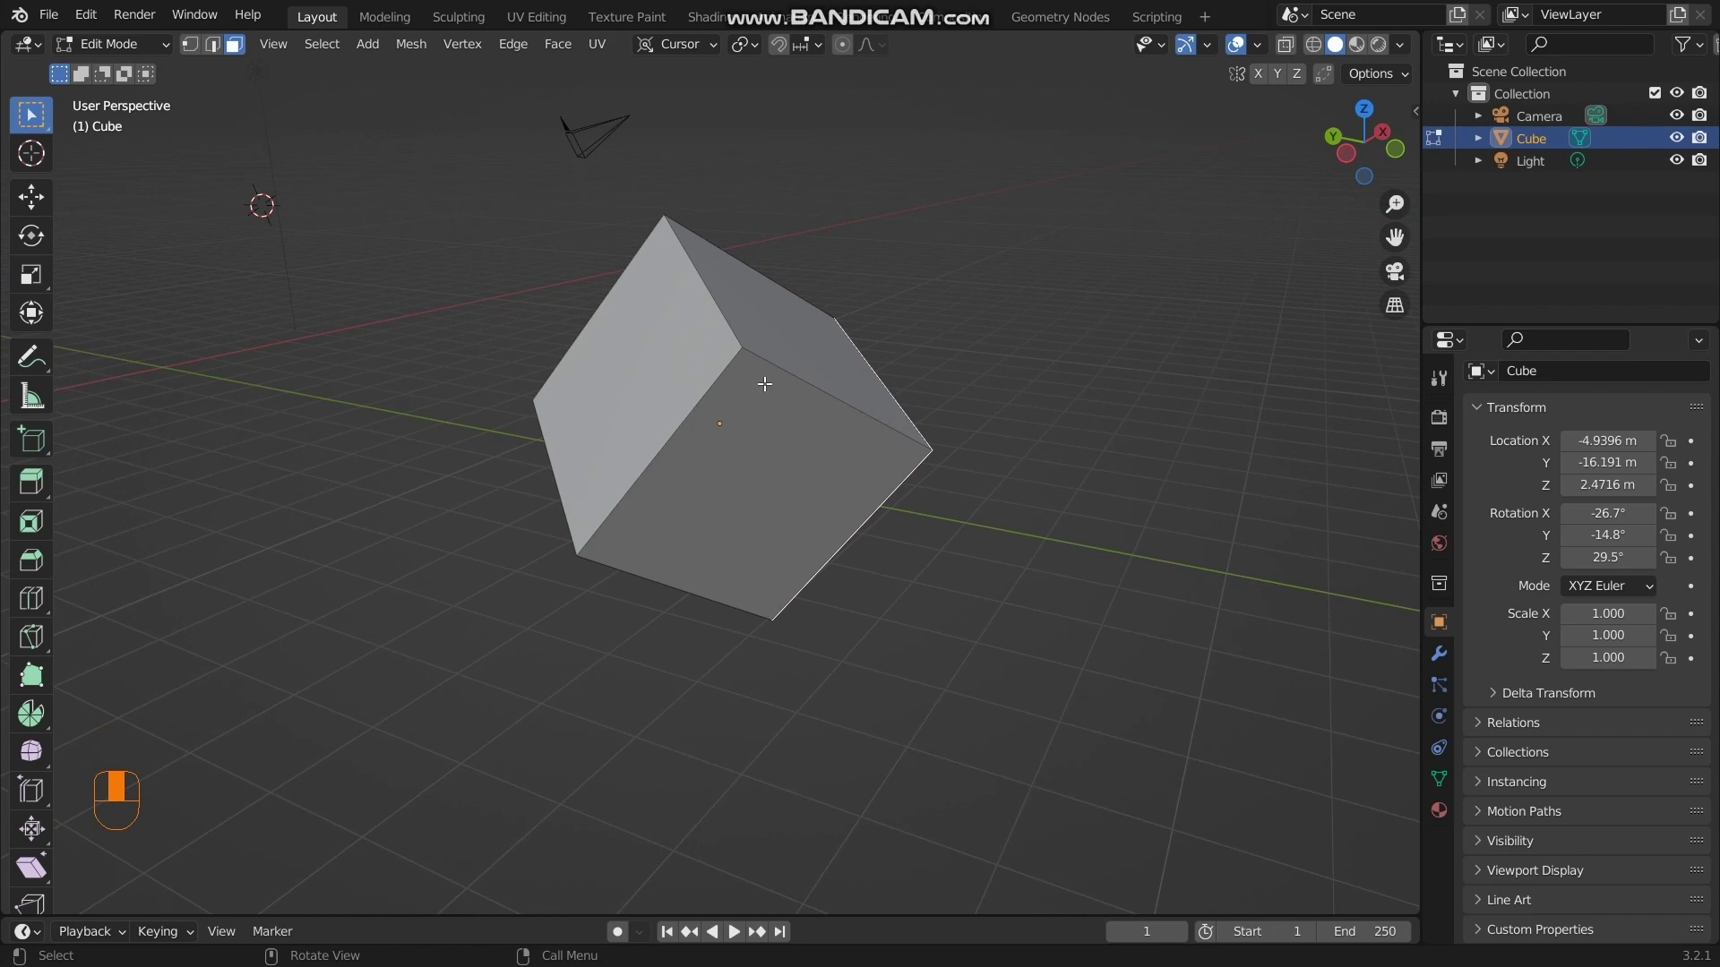
{"action": "middle_click_drag", "start_coordinate": [764, 380], "coordinate": [1075, 430]}
{"action": "key", "text": "1"}
{"action": "key", "text": "2"}
{"action": "key", "text": "3"}
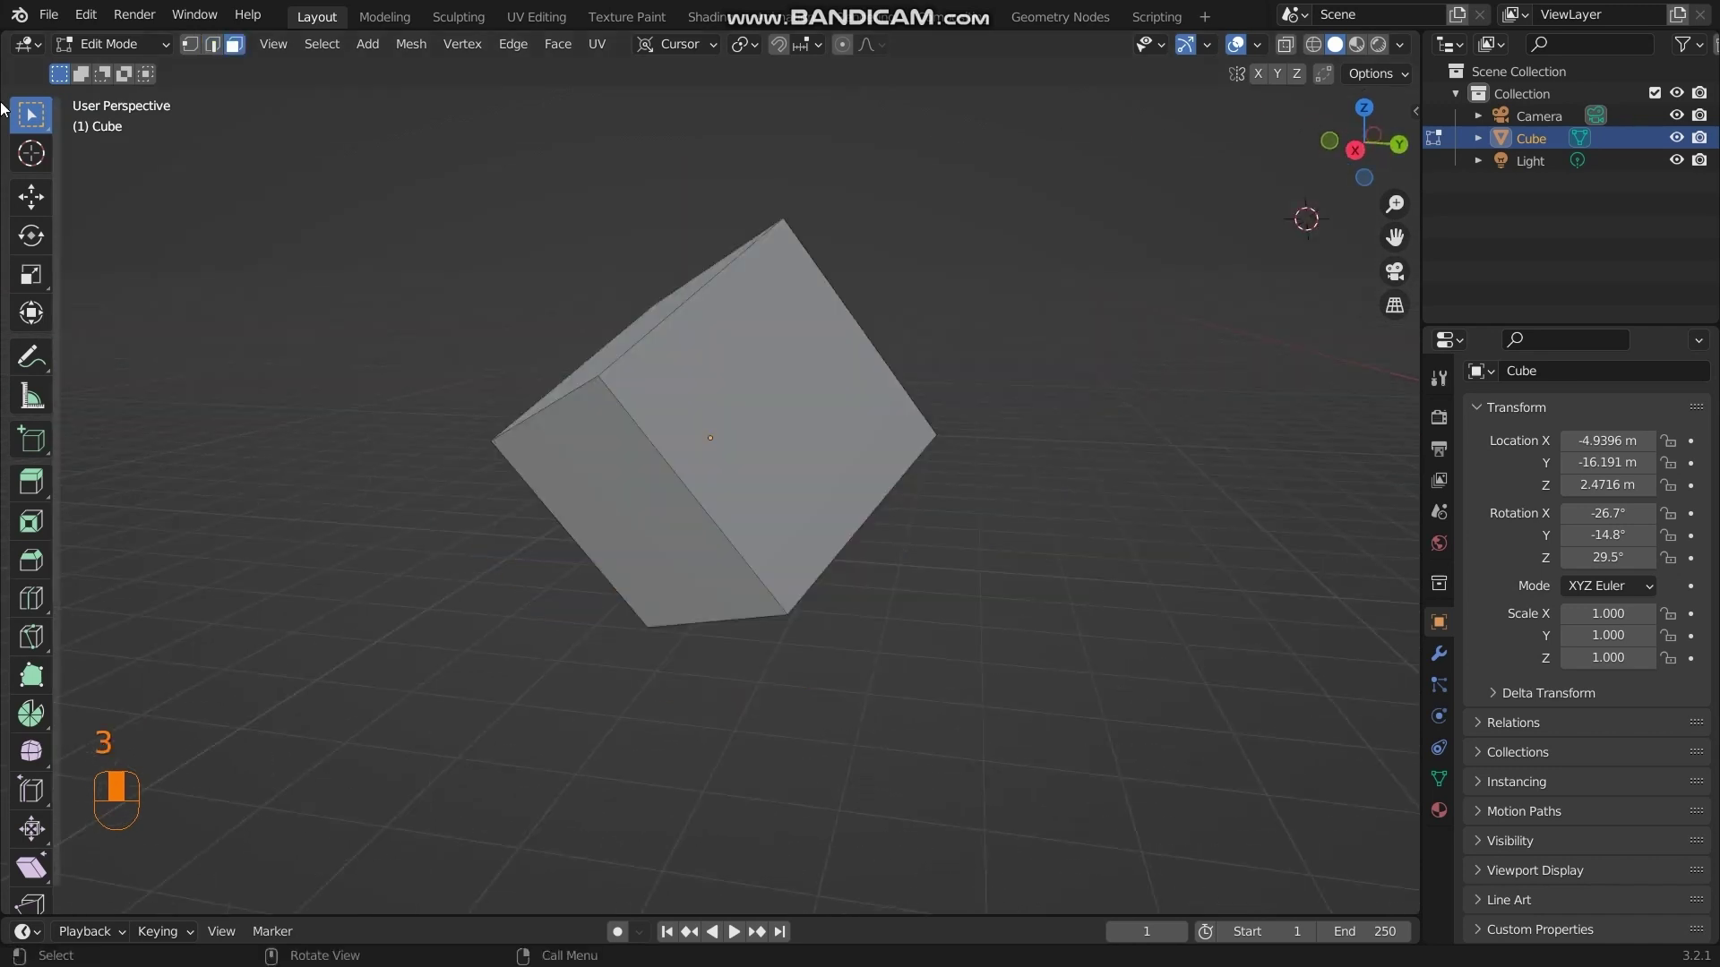
Switch between the selection tool variants and finish with the Select Box tool active
{"action": "left_click_drag", "start_coordinate": [30, 115], "coordinate": [154, 219]}
{"action": "scroll", "coordinate": [1075, 479], "scroll_direction": "up", "scroll_amount": 1}
{"action": "middle_click_drag", "start_coordinate": [736, 448], "coordinate": [755, 457]}
{"action": "left_click_drag", "start_coordinate": [30, 115], "coordinate": [135, 167]}
{"action": "middle_click_drag", "start_coordinate": [1104, 429], "coordinate": [1070, 429]}
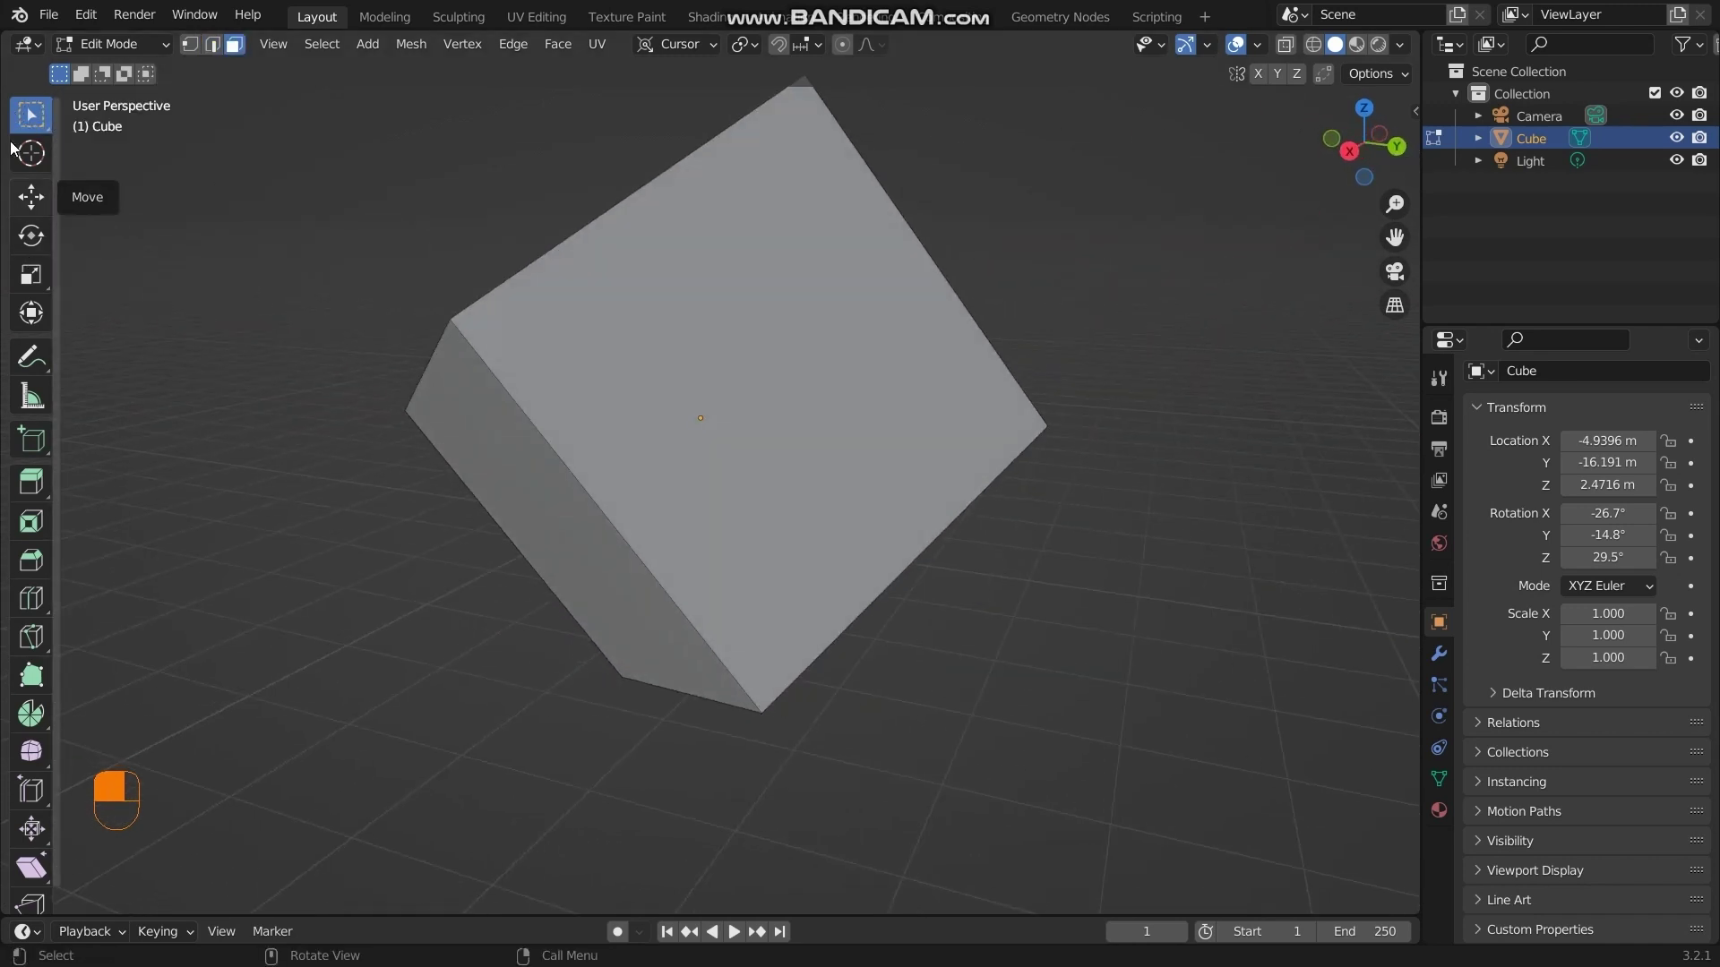
{"action": "left_click_drag", "start_coordinate": [29, 123], "coordinate": [115, 242]}
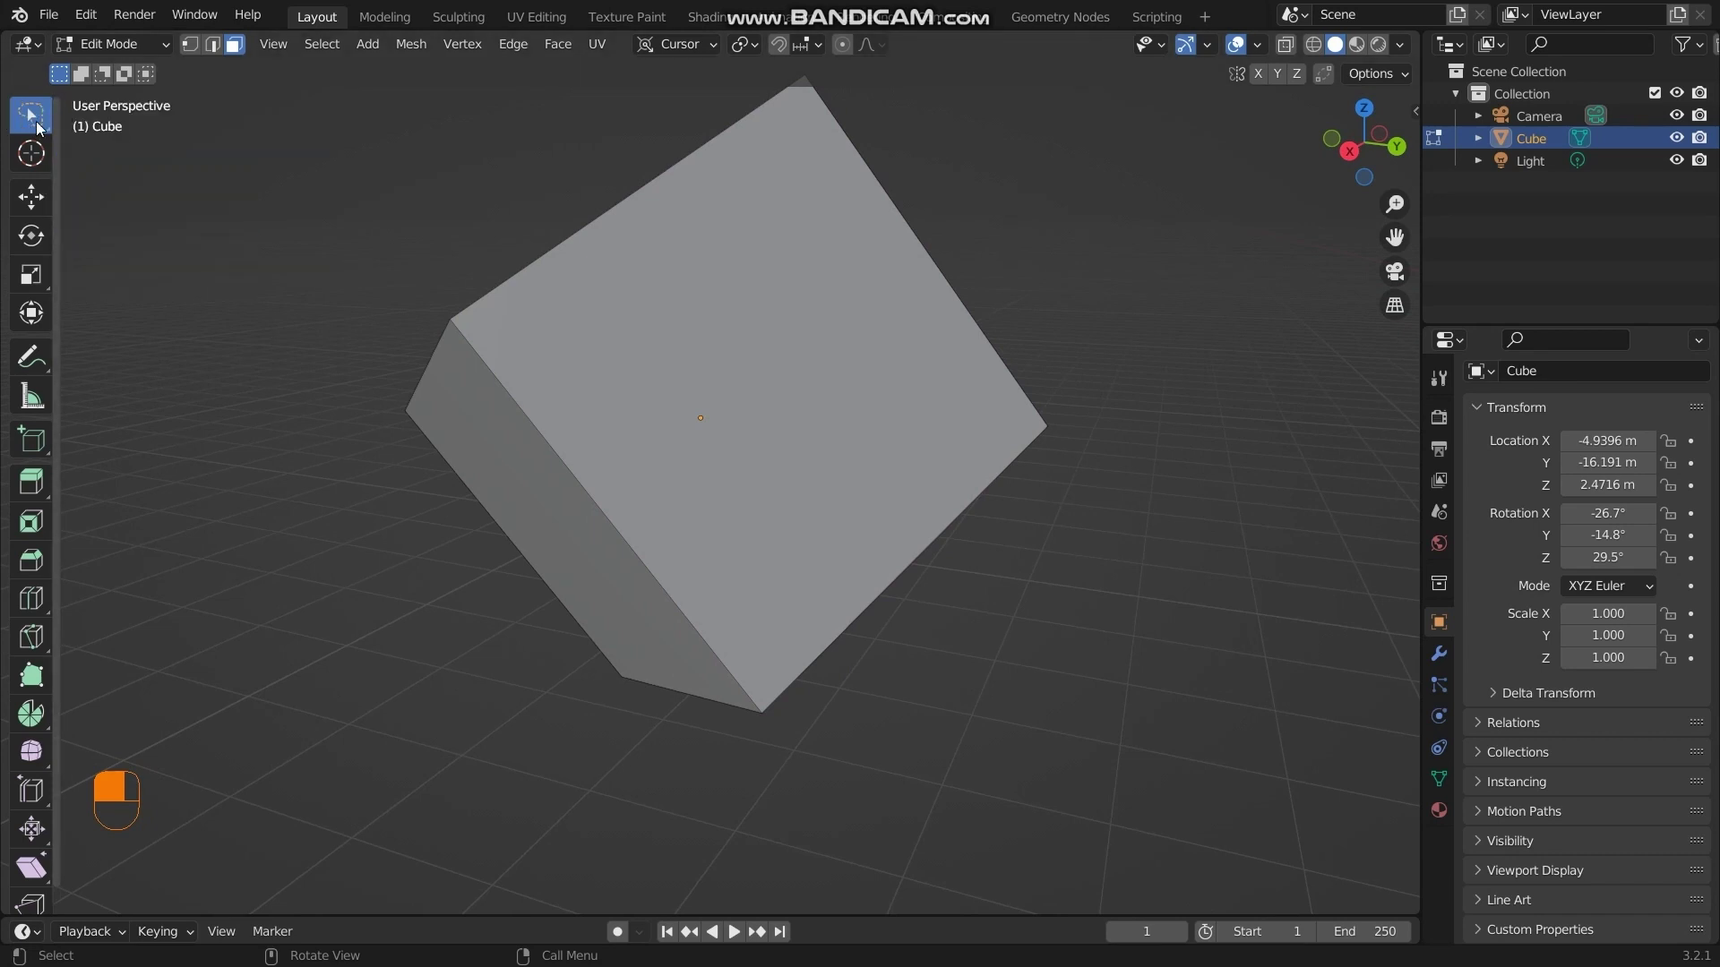
{"action": "left_click_drag", "start_coordinate": [38, 125], "coordinate": [155, 169]}
Switch to vertex selection and box-select the lower front corner vertex of the cube
{"action": "middle_click_drag", "start_coordinate": [909, 493], "coordinate": [766, 497]}
{"action": "key", "text": "1"}
{"action": "middle_click_drag", "start_coordinate": [853, 553], "coordinate": [844, 546]}
{"action": "left_click_drag", "start_coordinate": [749, 545], "coordinate": [543, 351]}
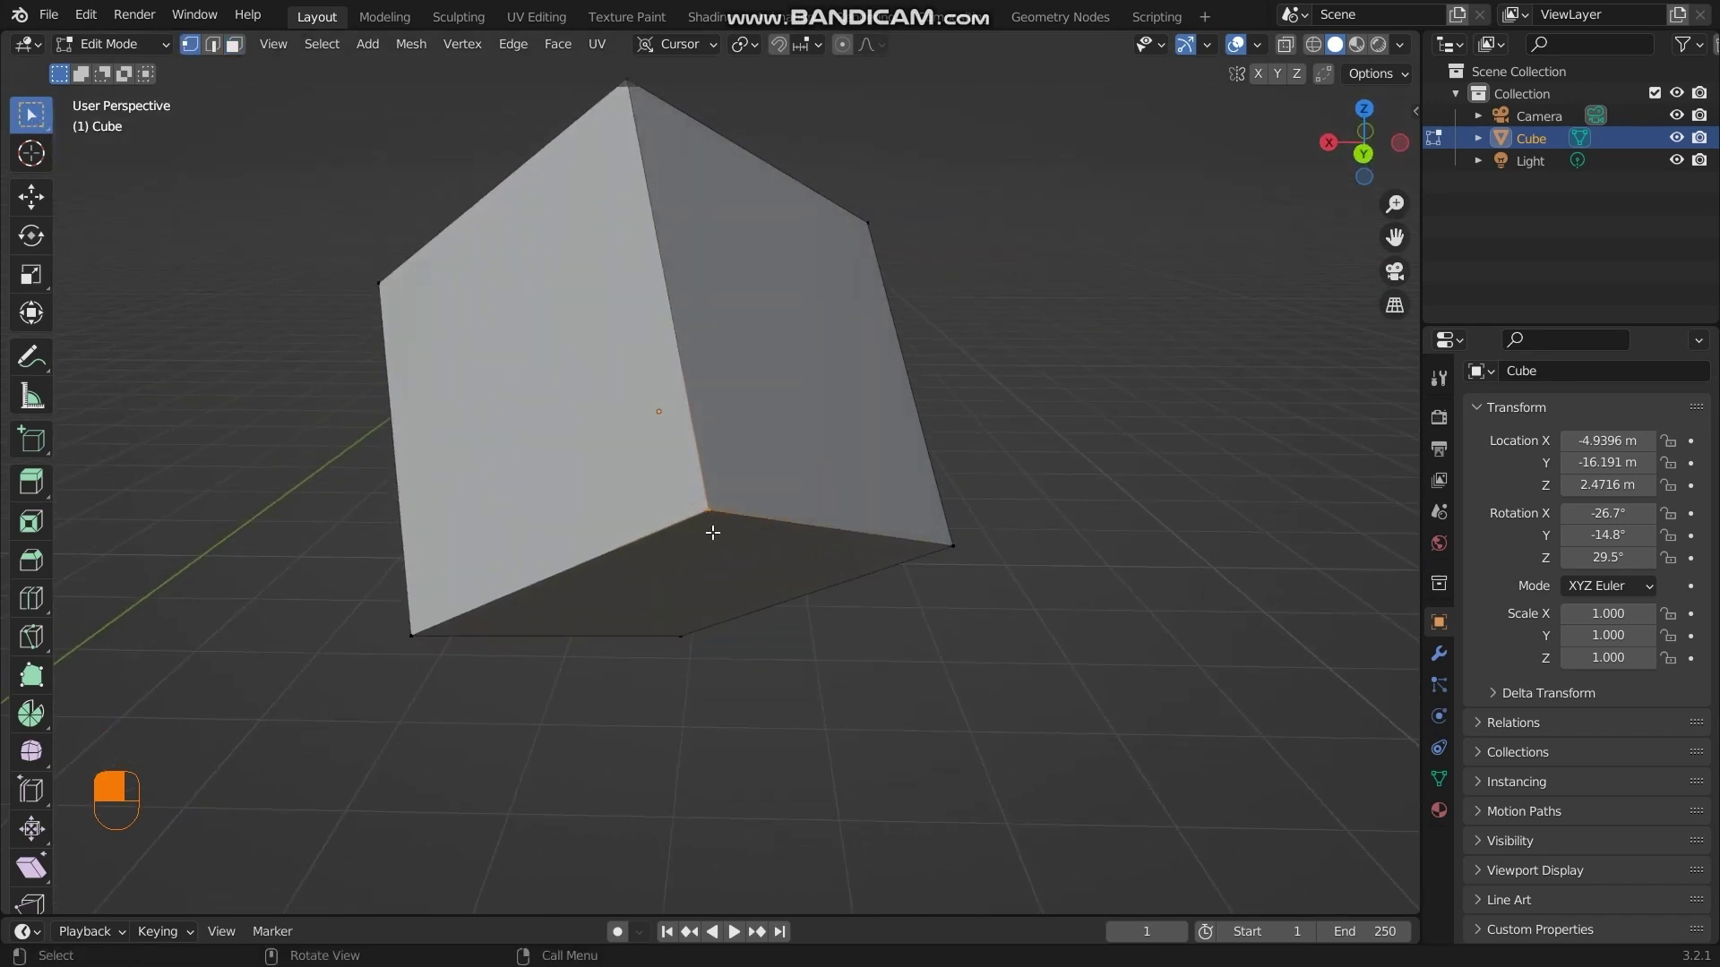
{"action": "scroll", "coordinate": [710, 531], "scroll_direction": "up", "scroll_amount": 2}
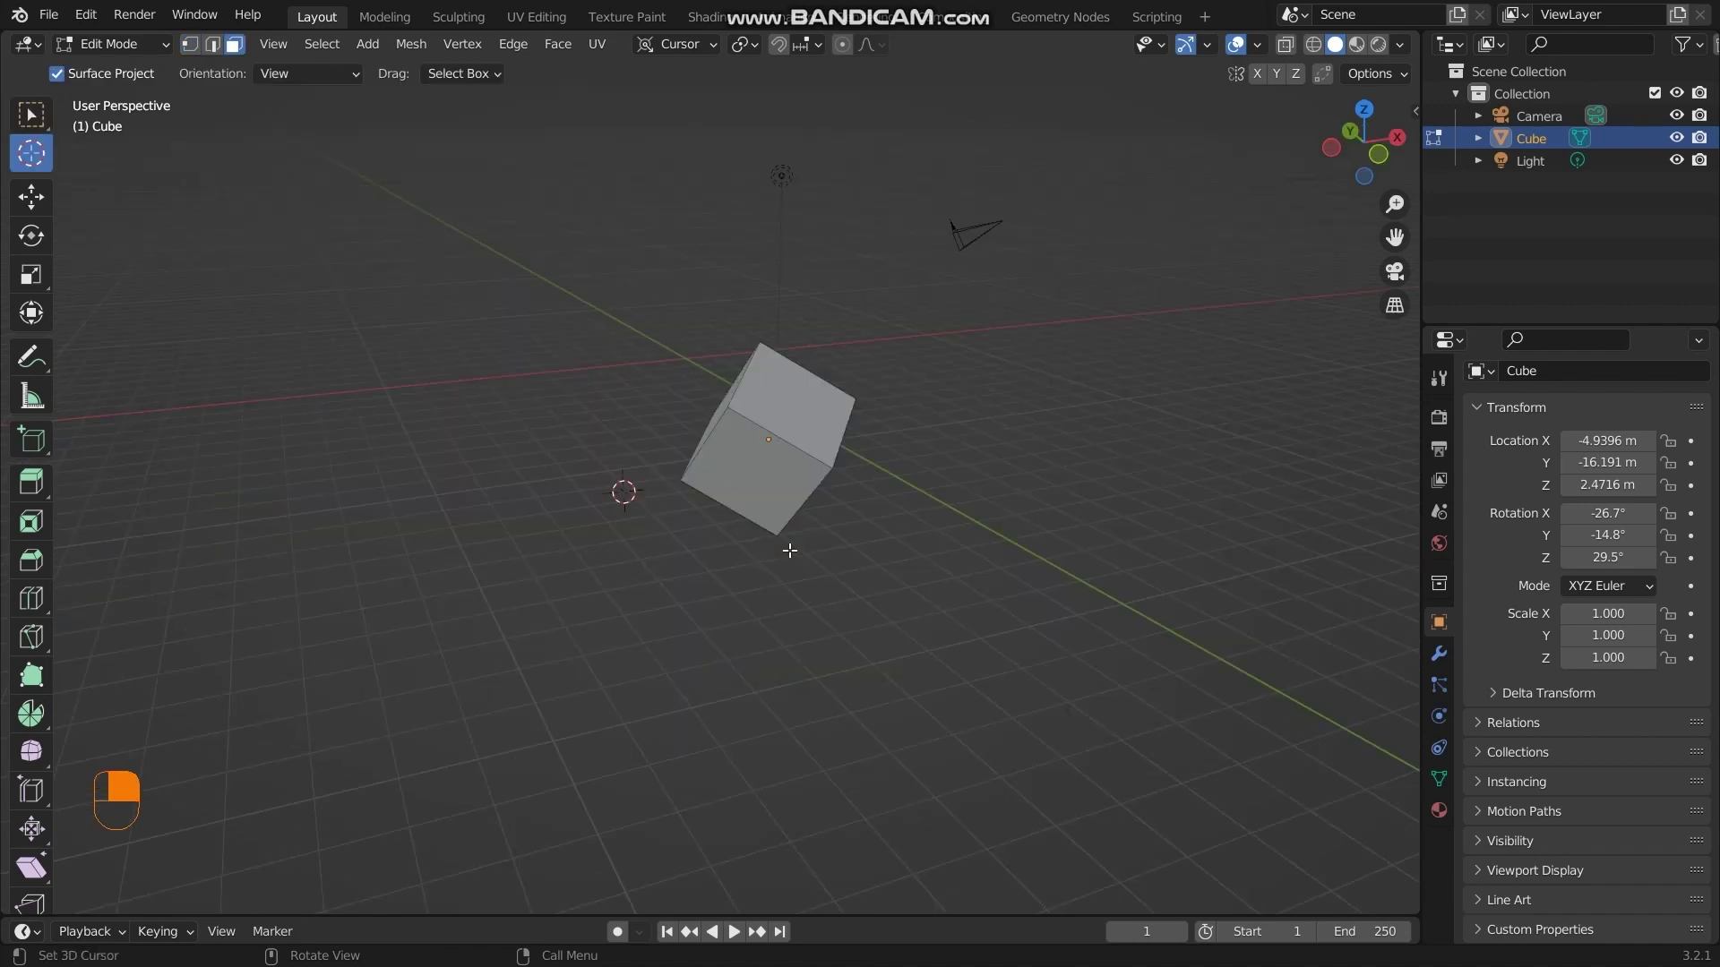
Place the 3D cursor in empty space beside the cube with the Cursor tool, and select the cube's entire mesh
{"action": "middle_click_drag", "start_coordinate": [788, 549], "coordinate": [412, 470]}
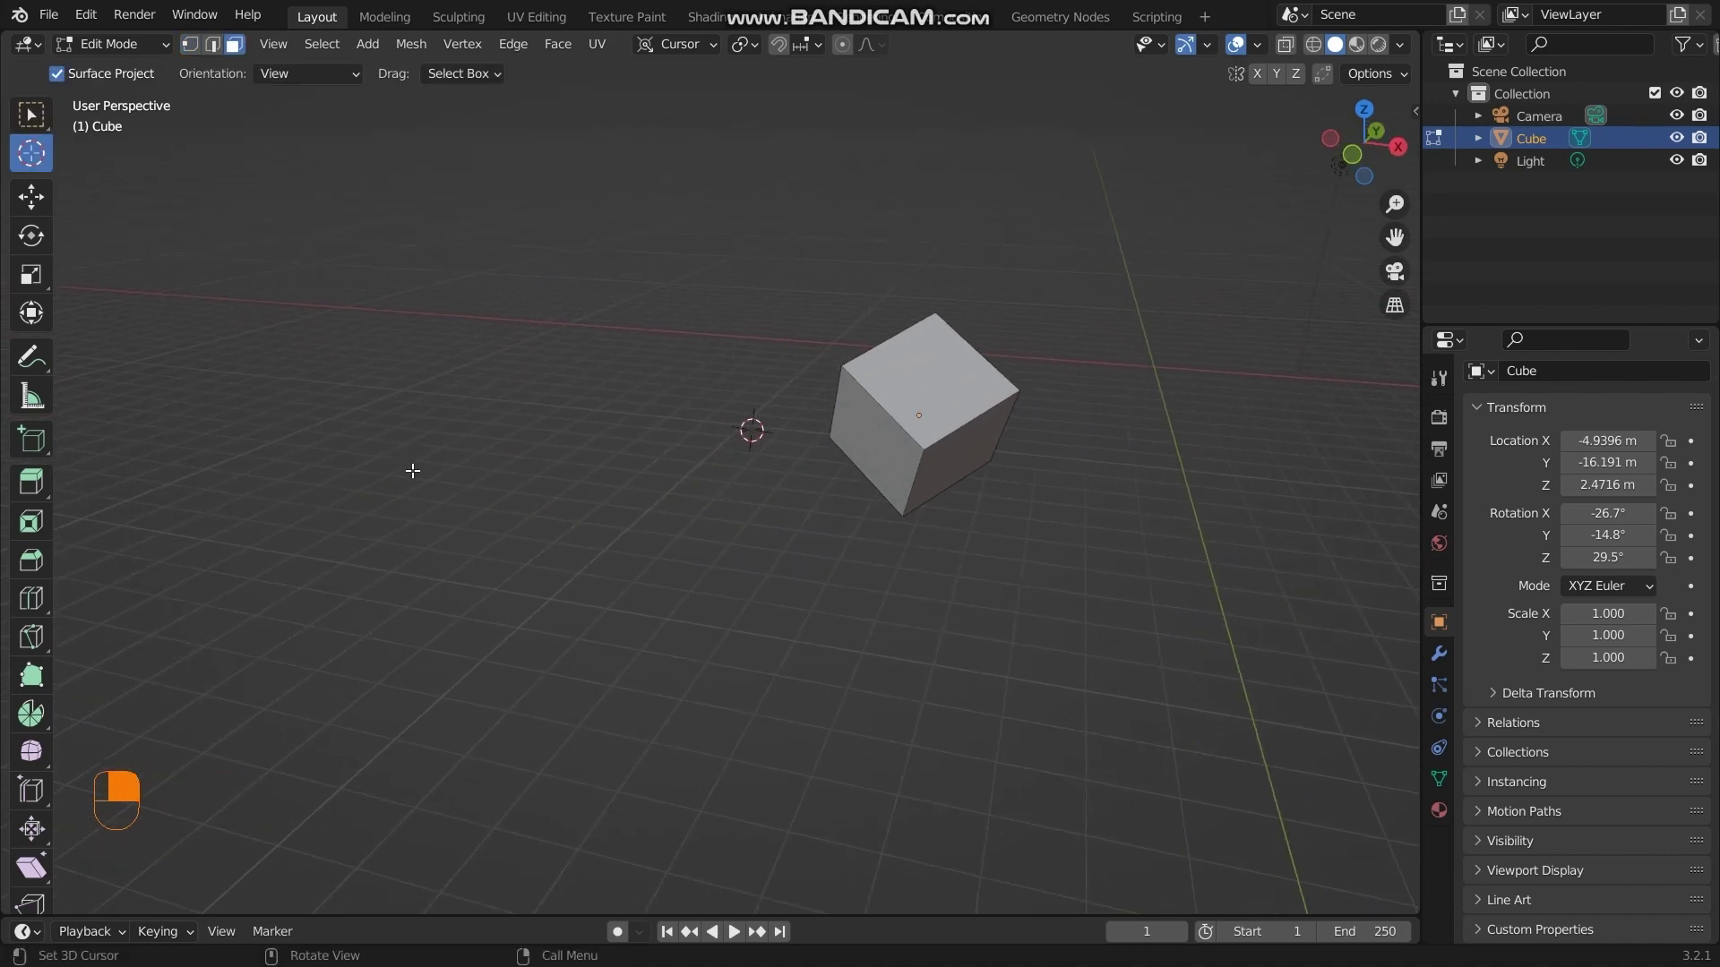
{"action": "middle_click_drag", "start_coordinate": [752, 433], "coordinate": [611, 483]}
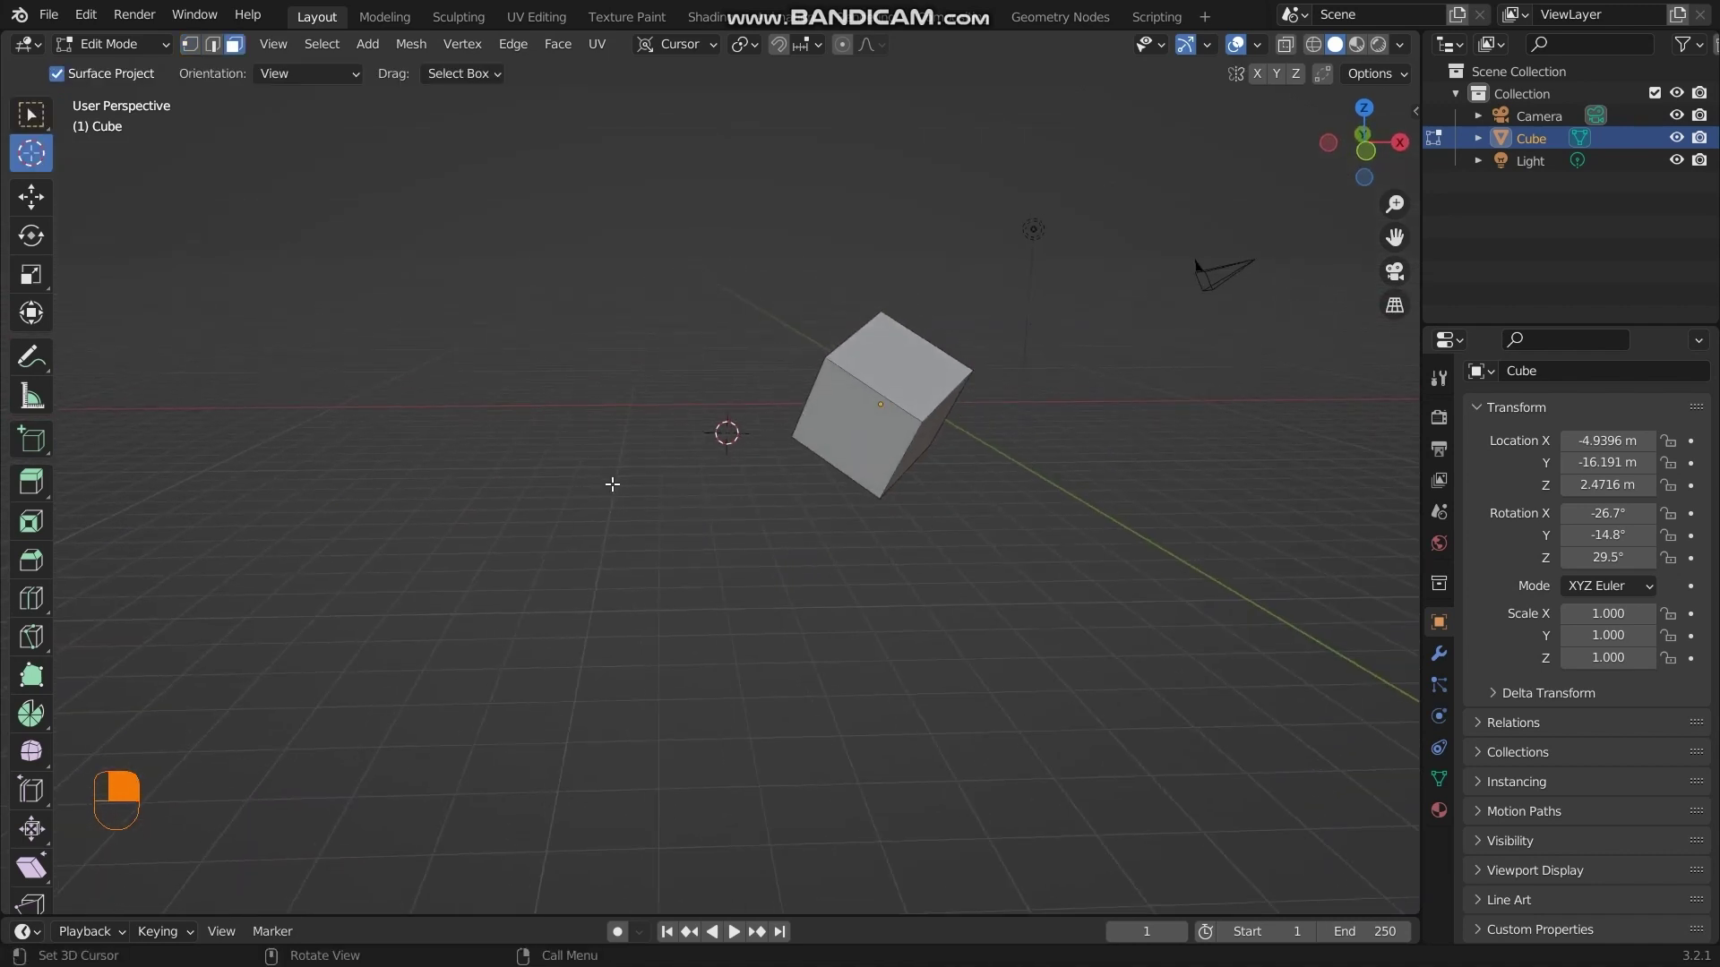
{"action": "scroll", "coordinate": [618, 485], "scroll_direction": "up", "scroll_amount": 1}
{"action": "middle_click_drag", "start_coordinate": [824, 424], "coordinate": [810, 466], "text": "shift"}
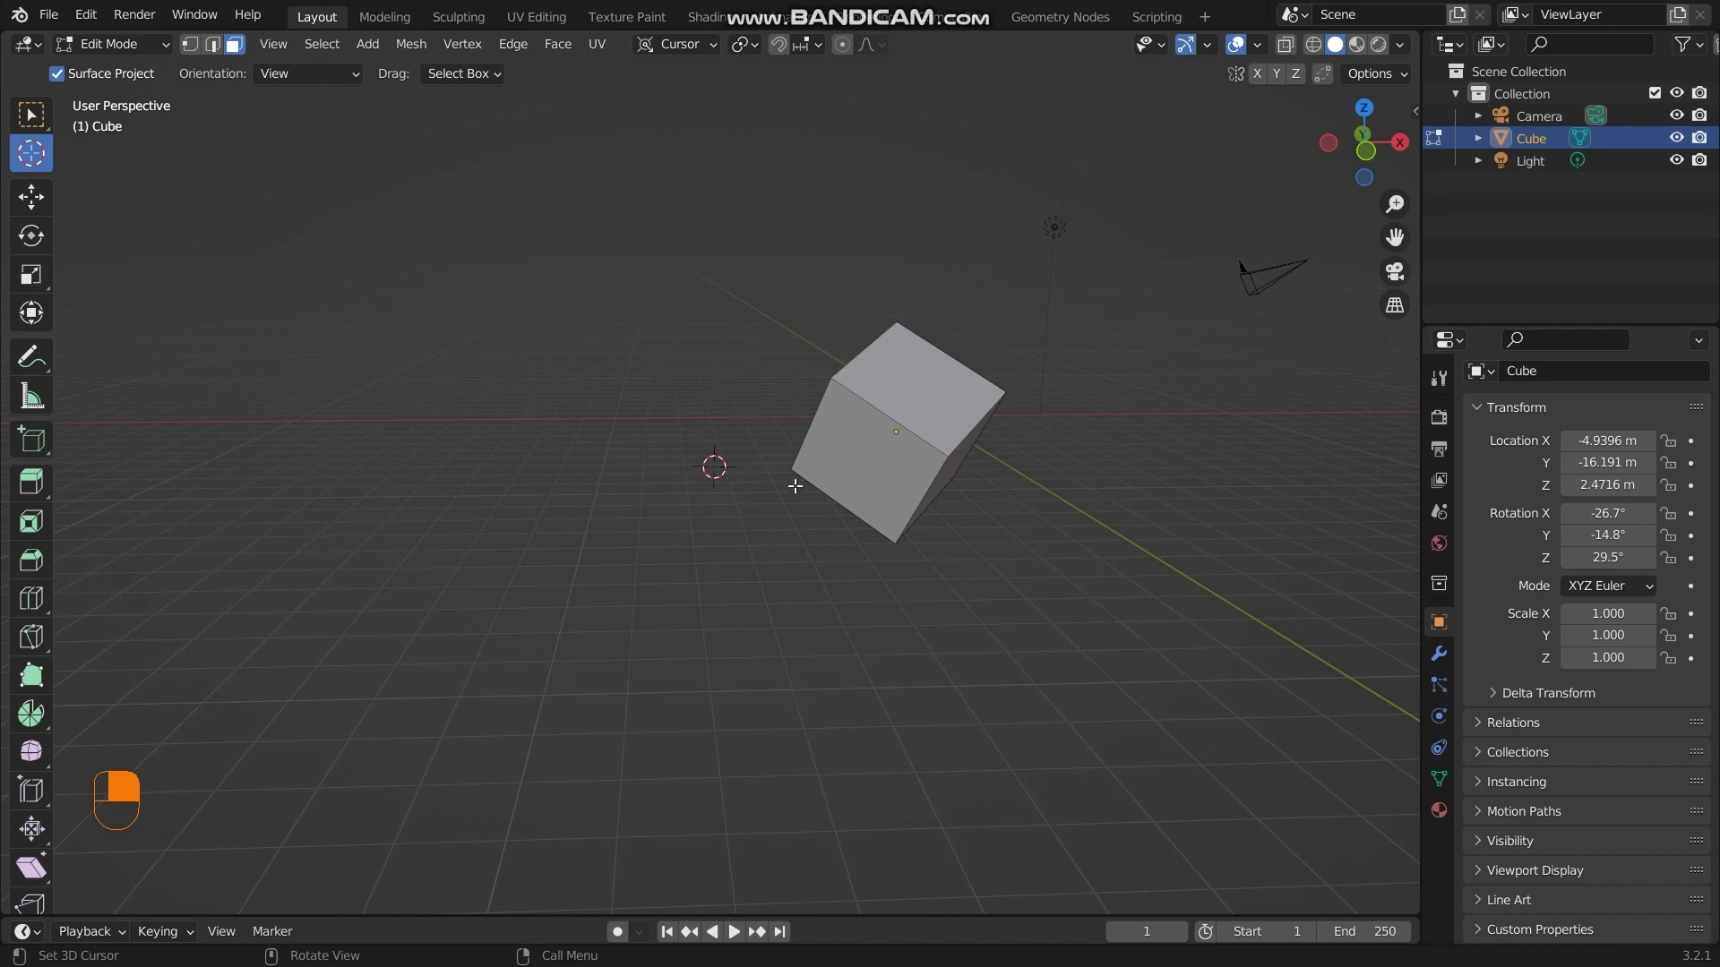
{"action": "left_click", "coordinate": [31, 156]}
{"action": "middle_click_drag", "start_coordinate": [977, 560], "coordinate": [1012, 483]}
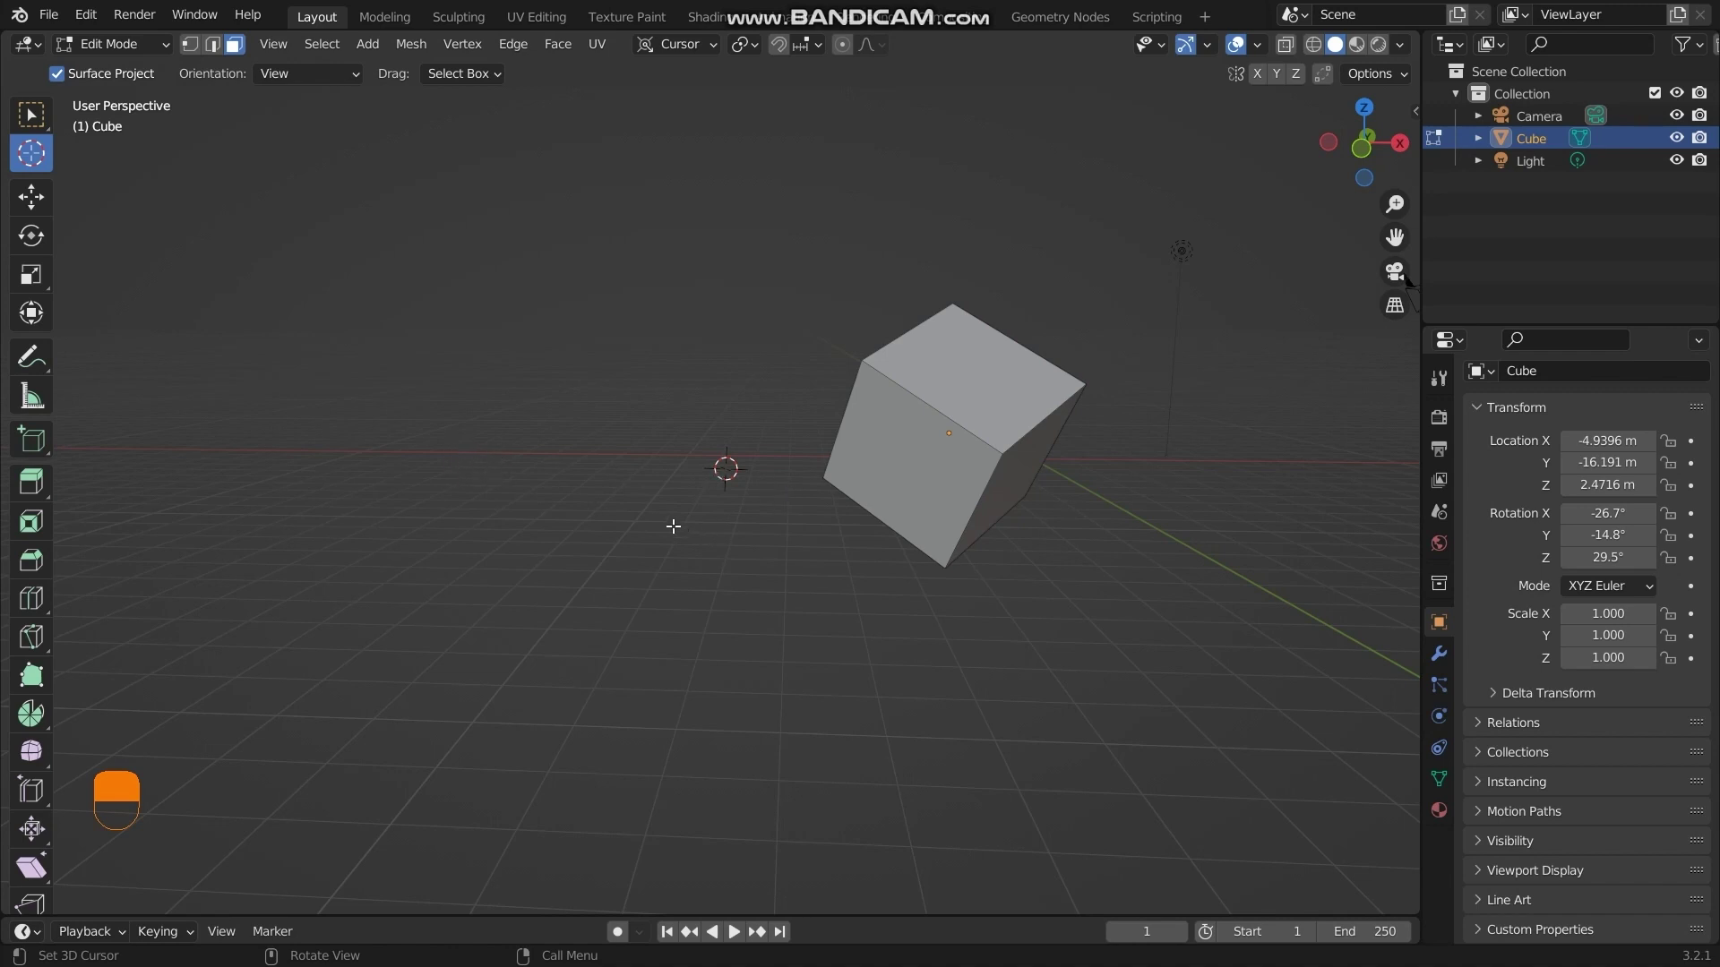
{"action": "middle_click_drag", "start_coordinate": [658, 503], "coordinate": [664, 502]}
{"action": "right_click", "coordinate": [462, 450], "text": "shift"}
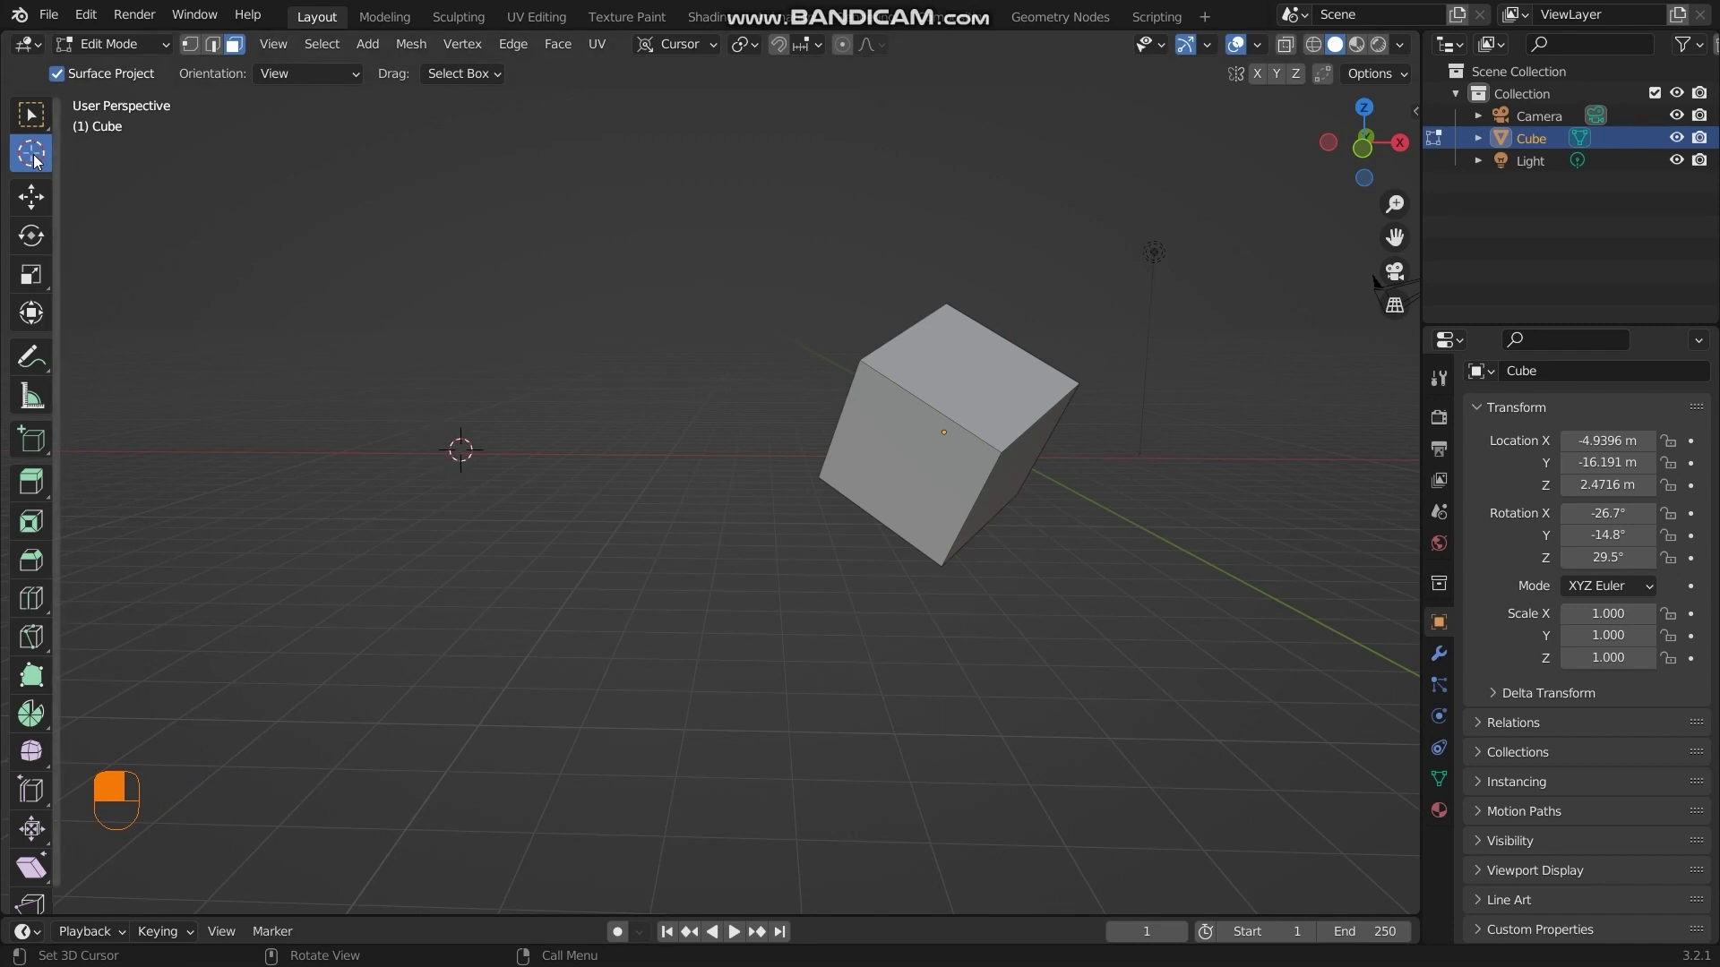
{"action": "middle_click", "coordinate": [469, 462]}
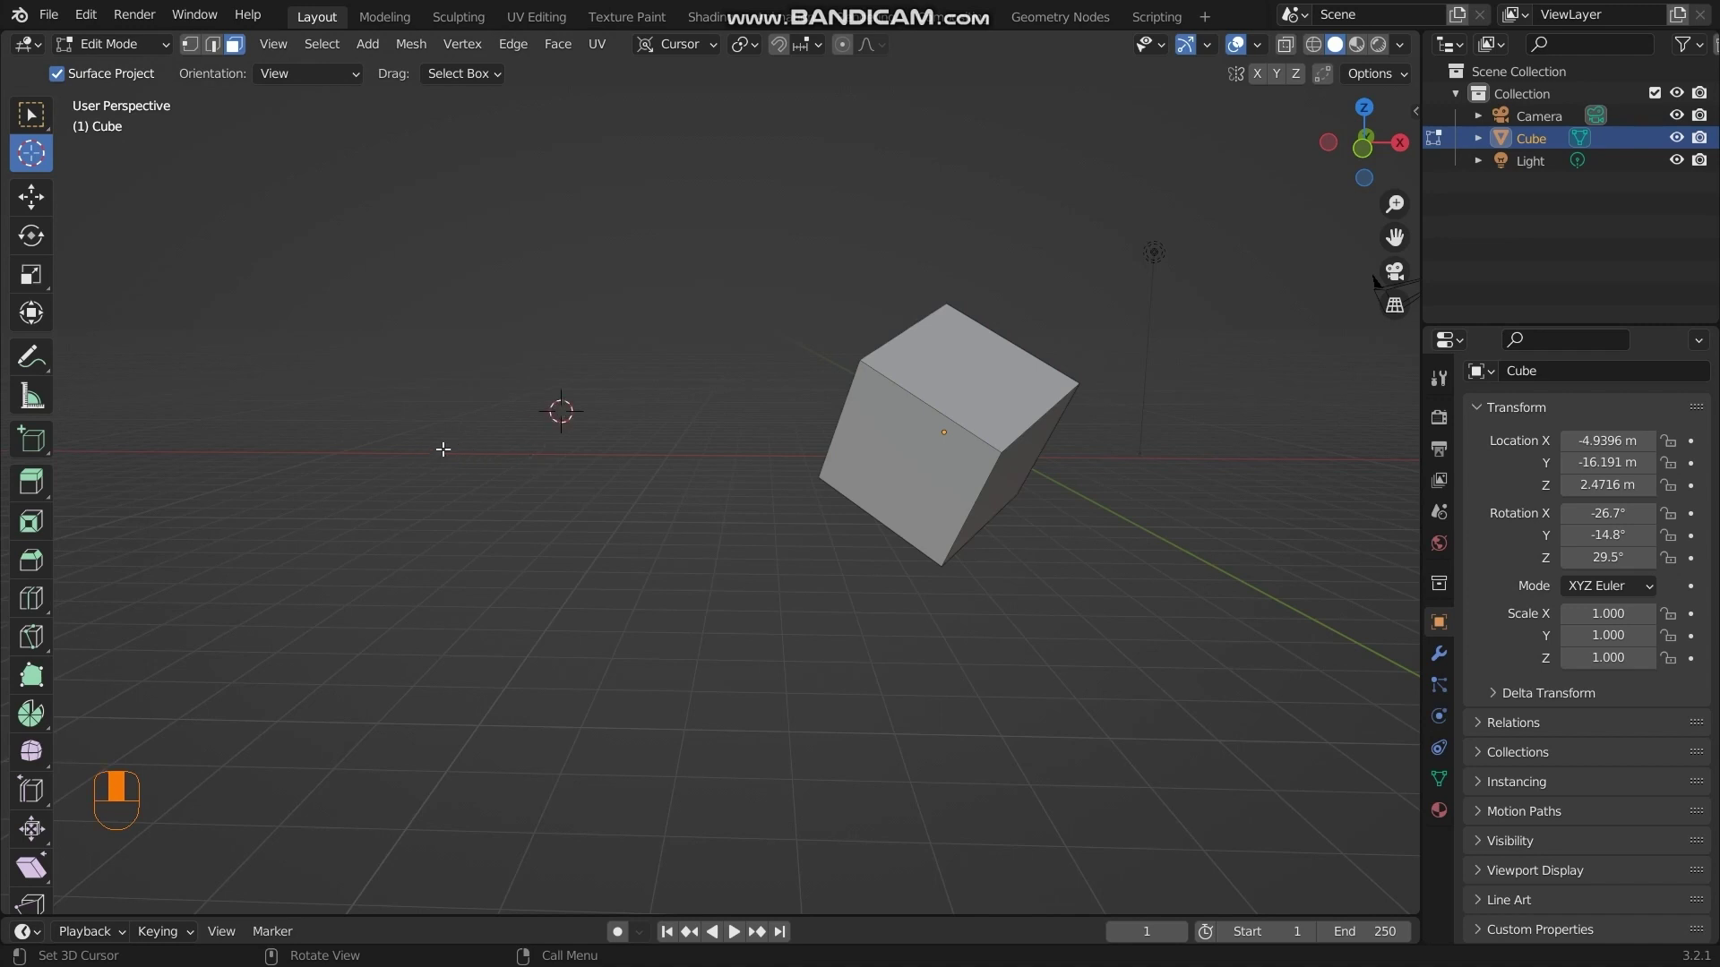
{"action": "middle_click_drag", "start_coordinate": [442, 449], "coordinate": [541, 473]}
{"action": "middle_click_drag", "start_coordinate": [977, 510], "coordinate": [1027, 511]}
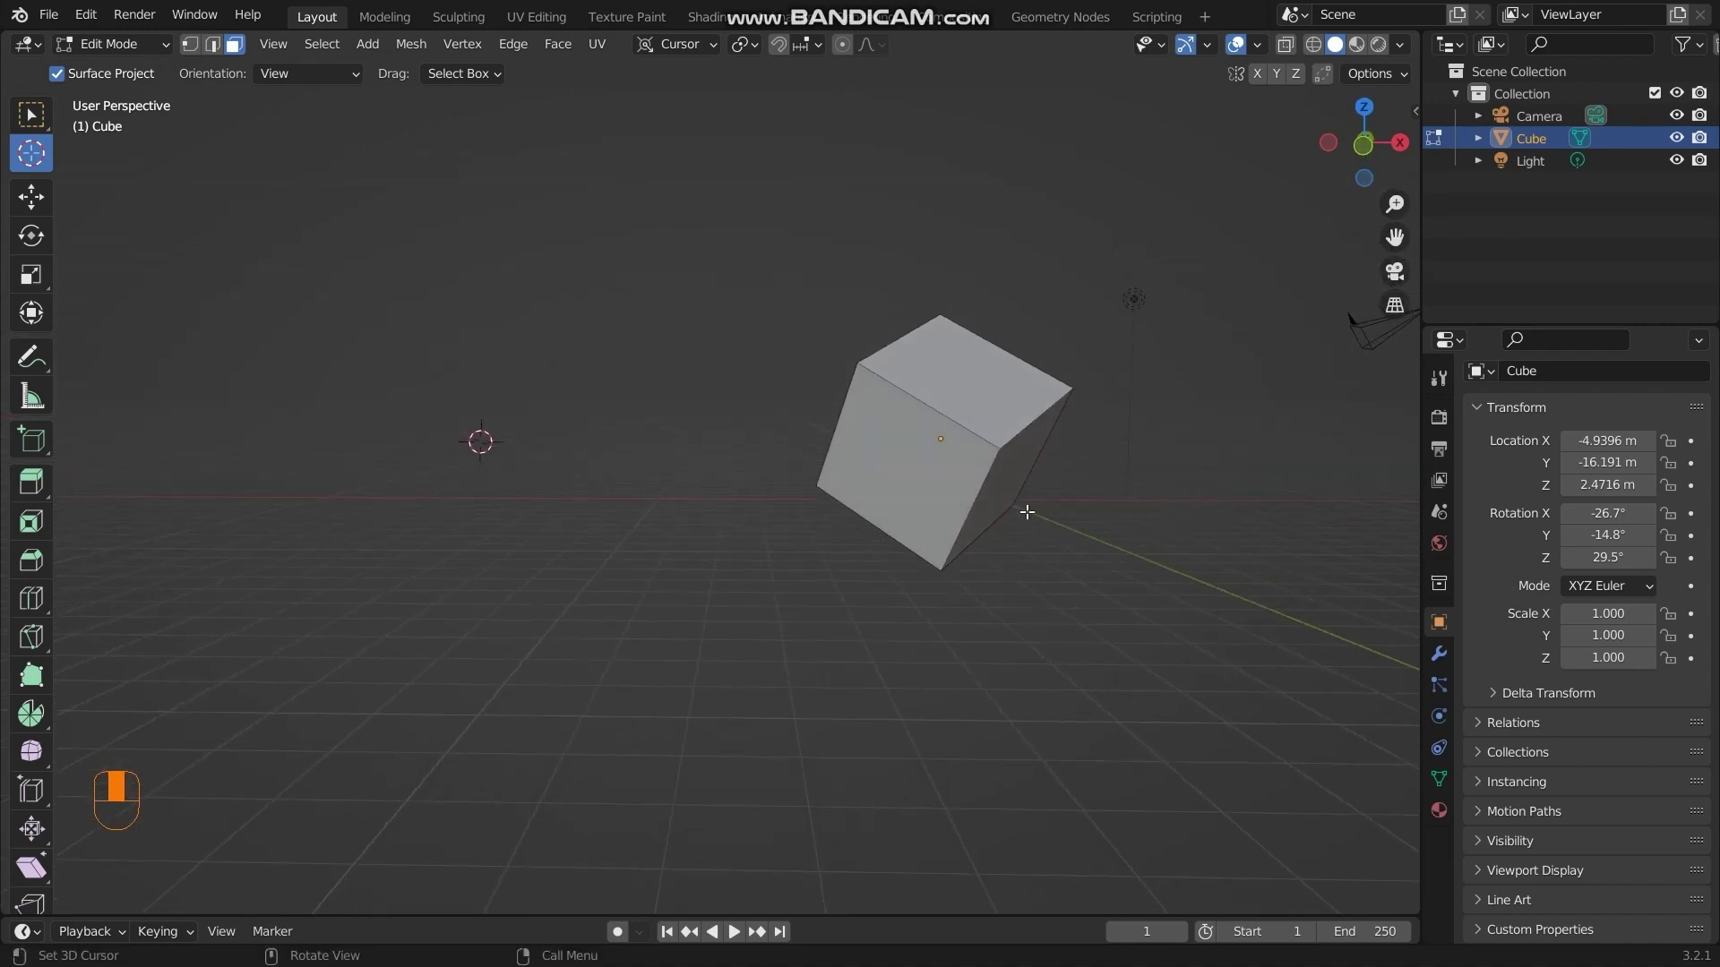
{"action": "key", "text": "a"}
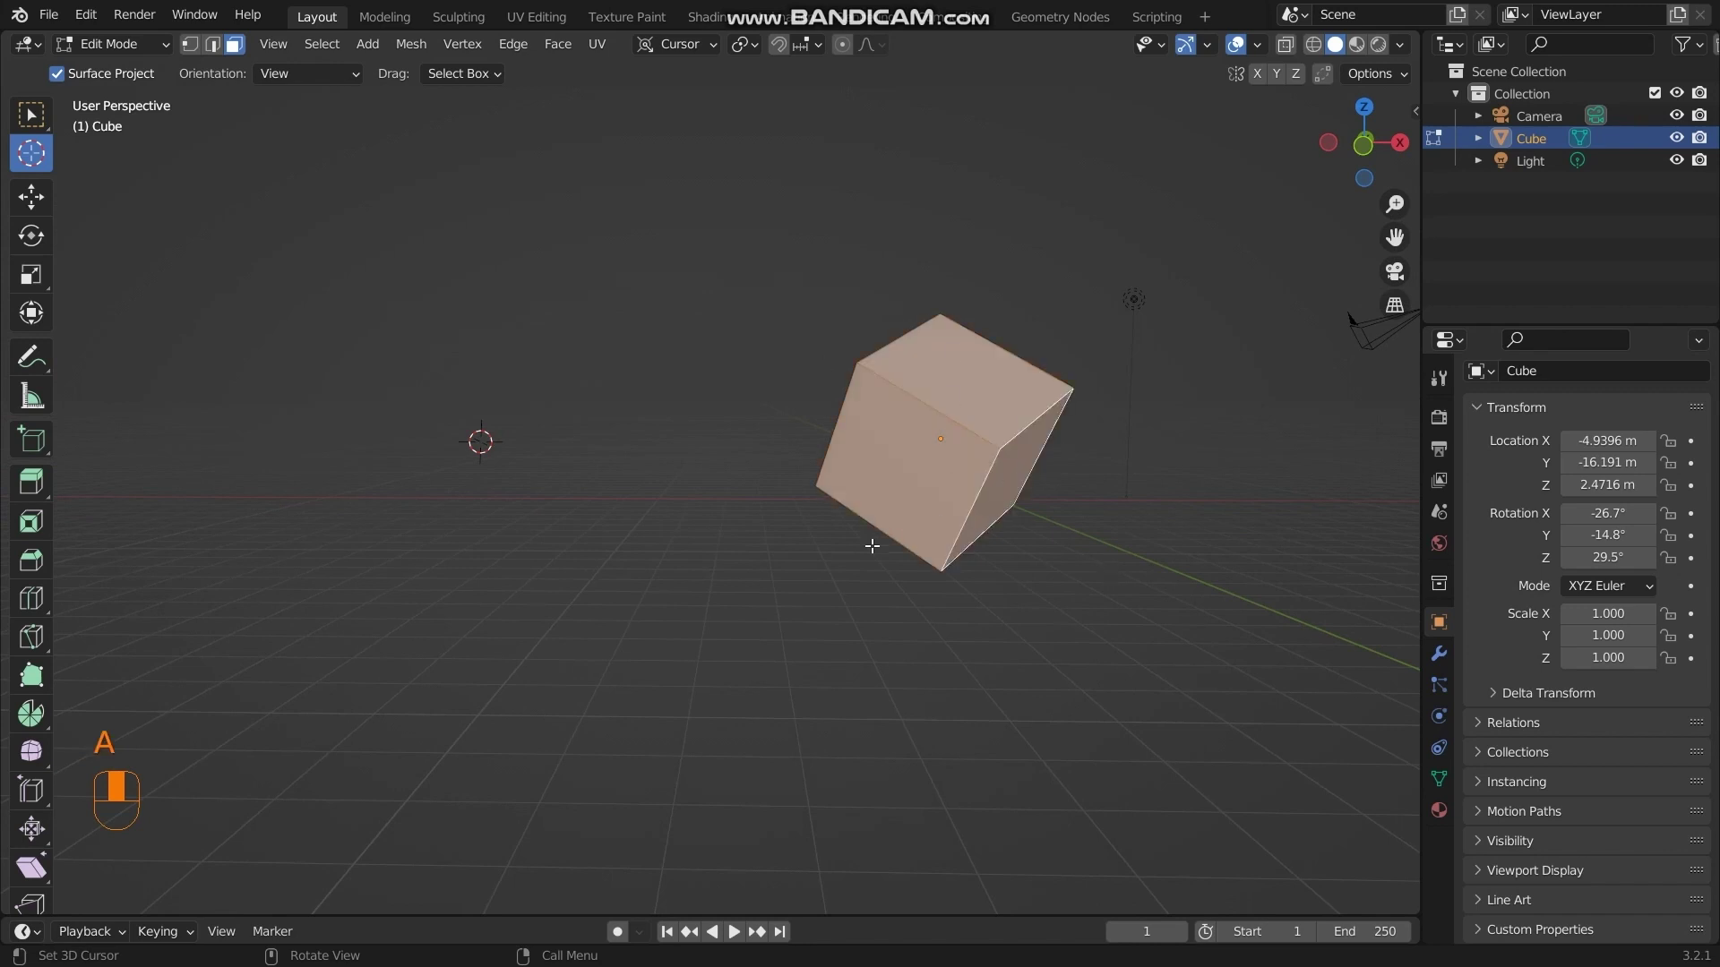
Snap the 3D cursor to the selected cube with Cursor to Selected
{"action": "key", "text": "shift+s"}
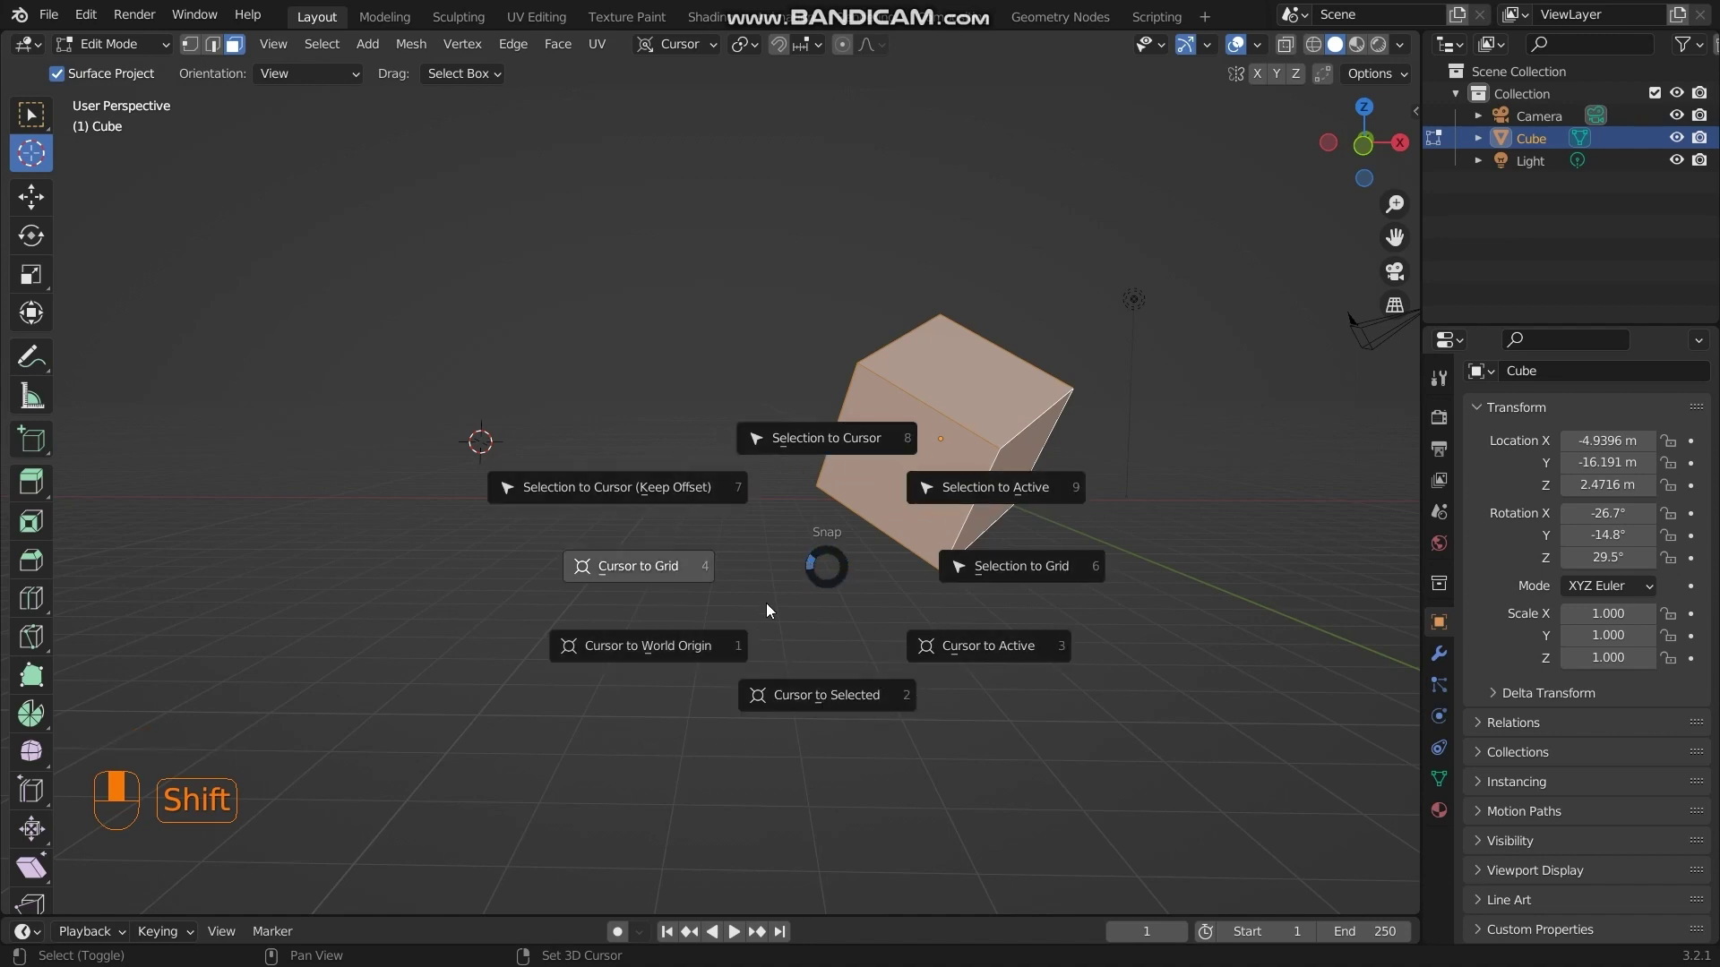
{"action": "left_click", "coordinate": [818, 698]}
{"action": "middle_click_drag", "start_coordinate": [818, 701], "coordinate": [723, 706], "text": "shift"}
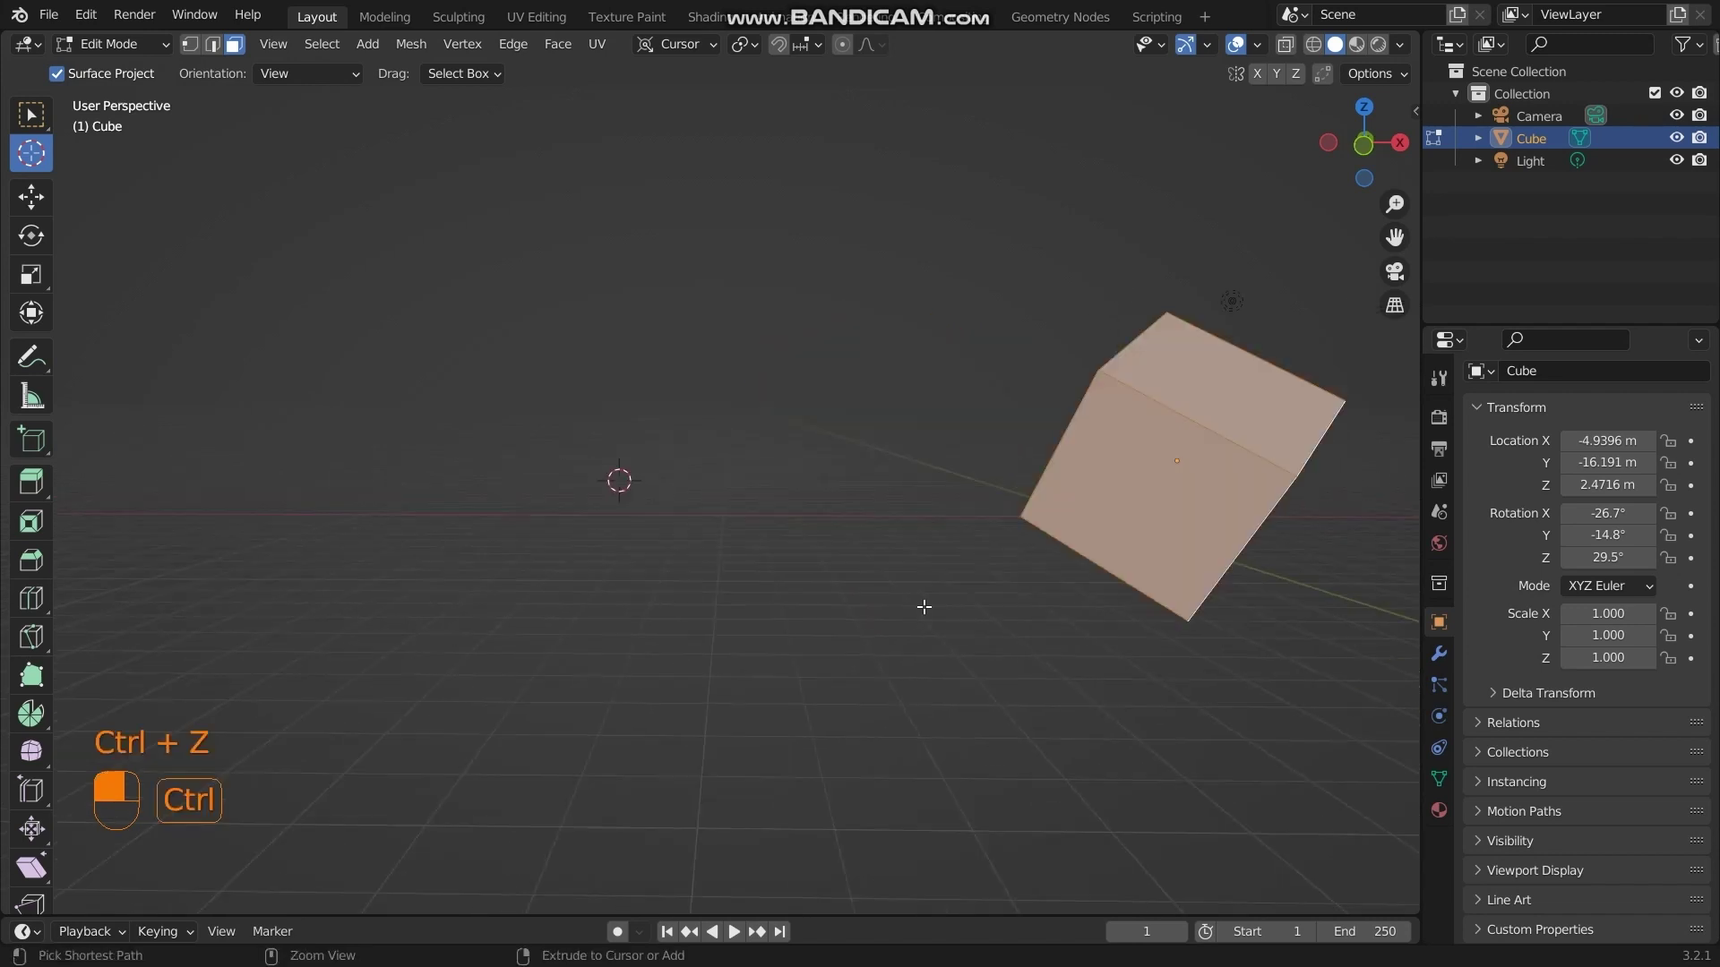
Try to snap the selected mesh to the 3D cursor with Selection to Cursor in Edit Mode
{"action": "mouse_move", "coordinate": [923, 606]}
{"action": "middle_mouse_down"}
{"action": "mouse_move", "coordinate": [978, 595]}
{"action": "mouse_move", "coordinate": [987, 572]}
{"action": "mouse_move", "coordinate": [929, 583]}
{"action": "middle_mouse_up"}
{"action": "key", "text": "shift+s"}
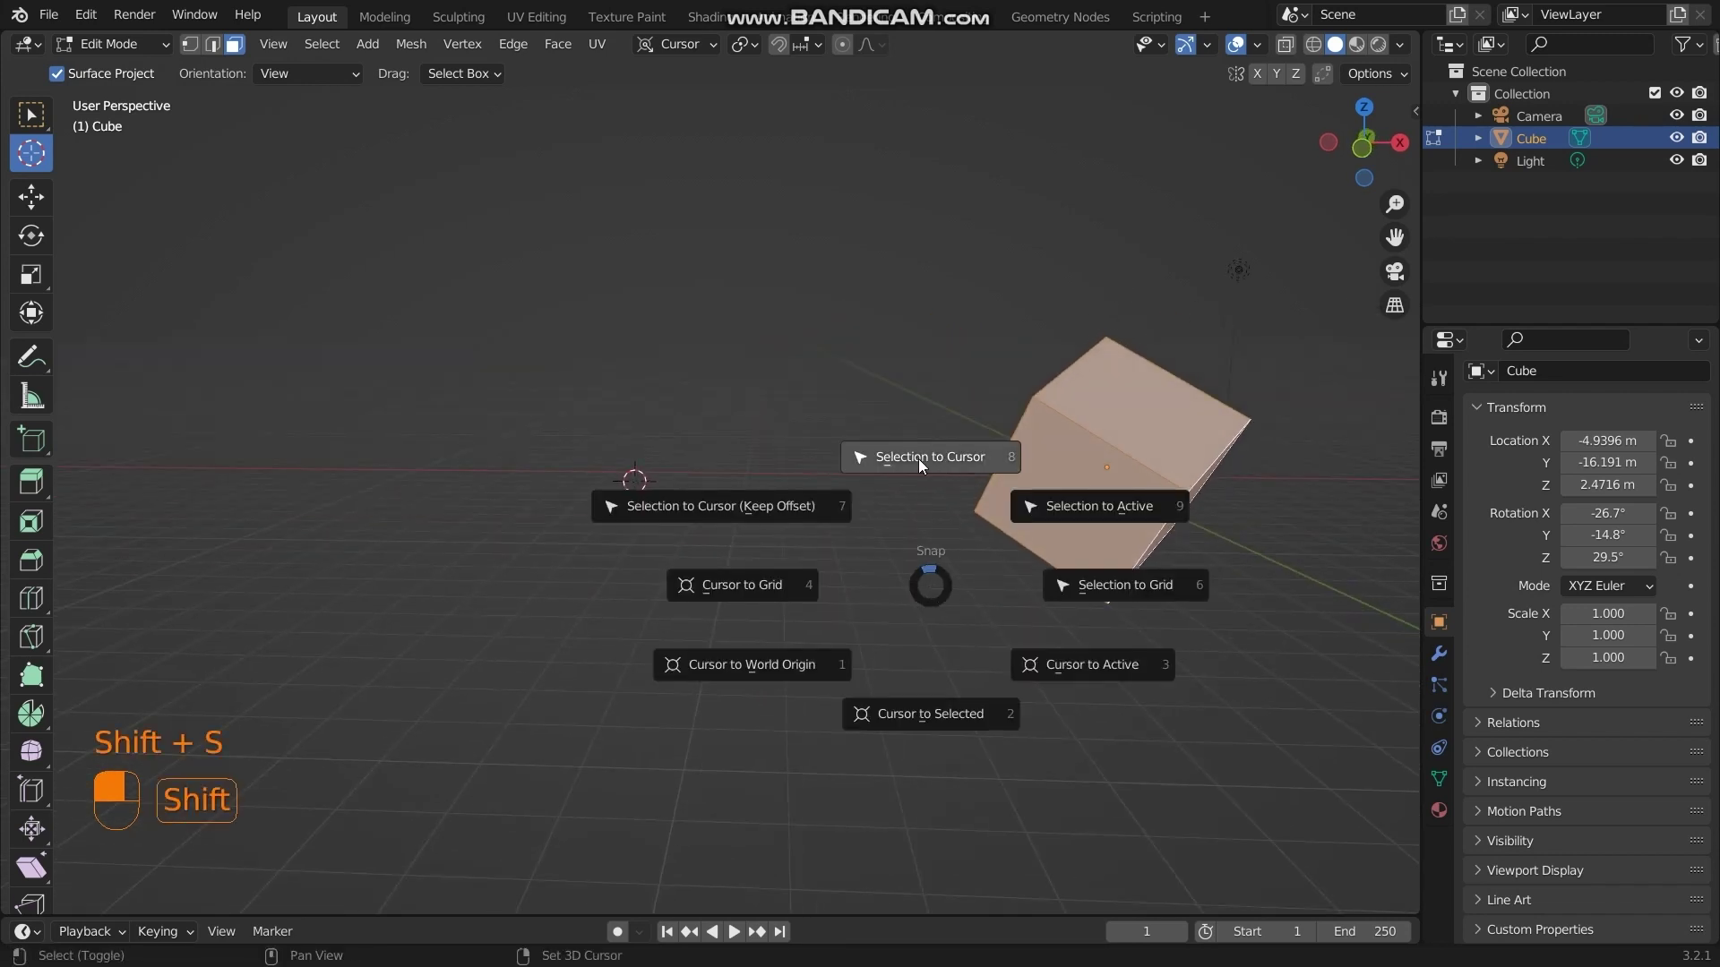
{"action": "left_click", "coordinate": [920, 458]}
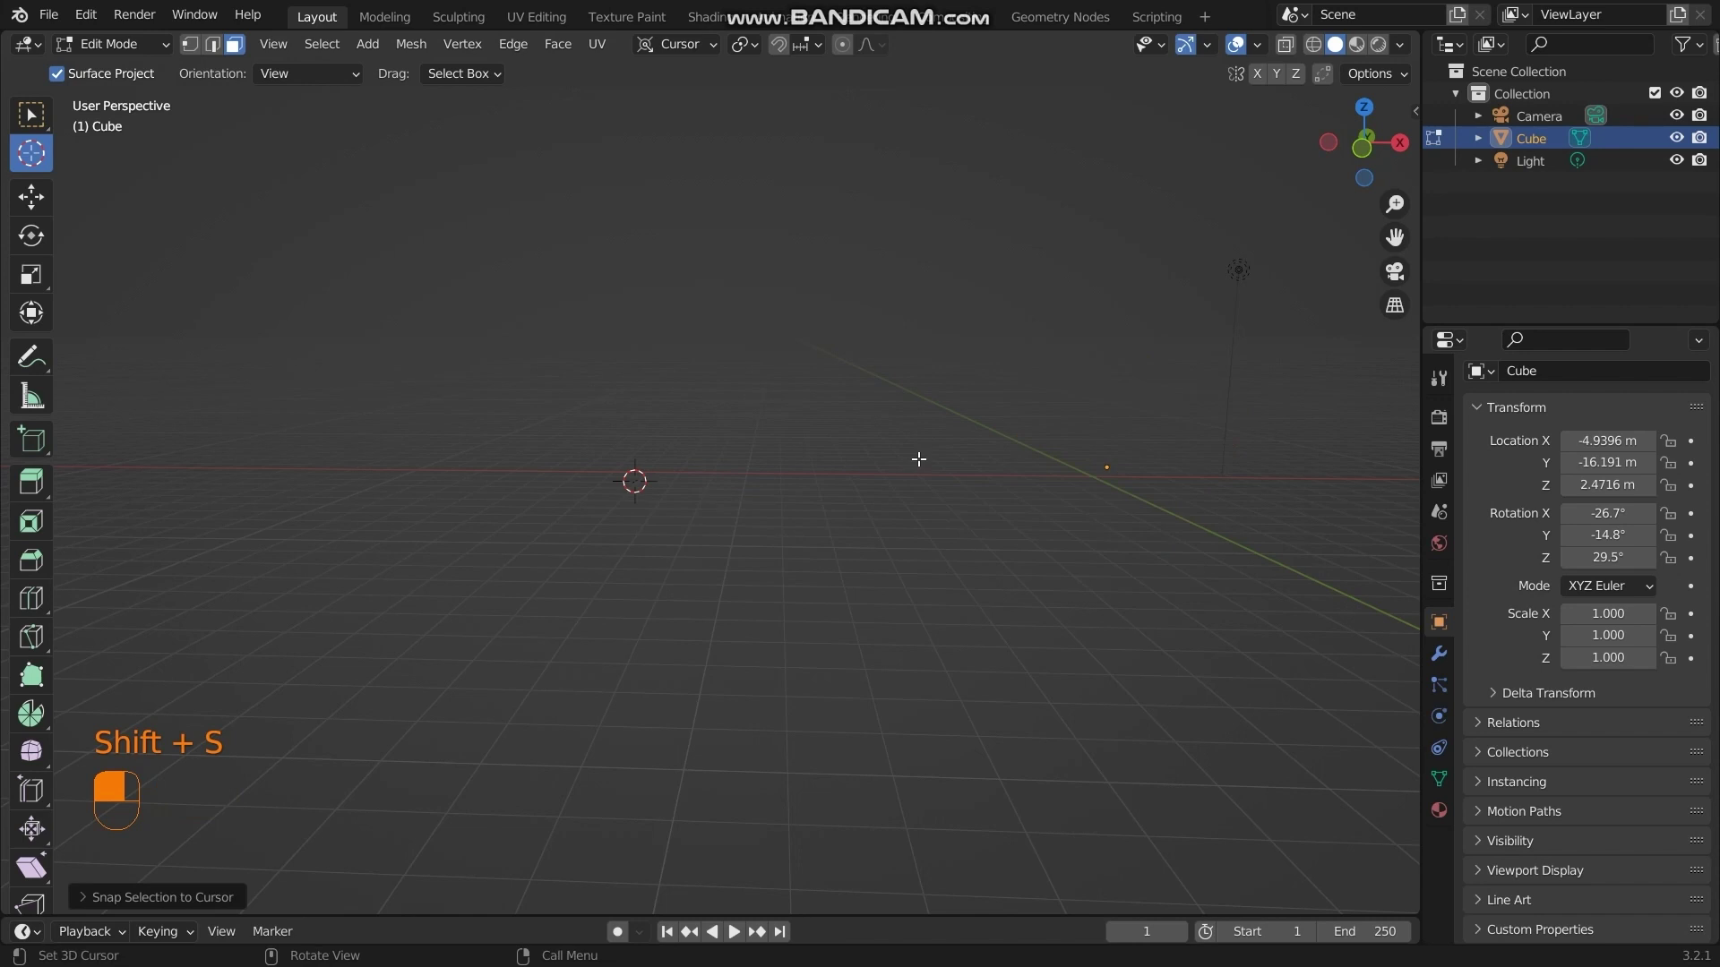
{"action": "left_click", "coordinate": [110, 890]}
{"action": "left_click", "coordinate": [206, 890]}
Snap the cube object to the 3D cursor in Object Mode and return to Edit Mode
{"action": "key", "text": "Tab"}
{"action": "key", "text": "Tab"}
{"action": "key", "text": "Tab"}
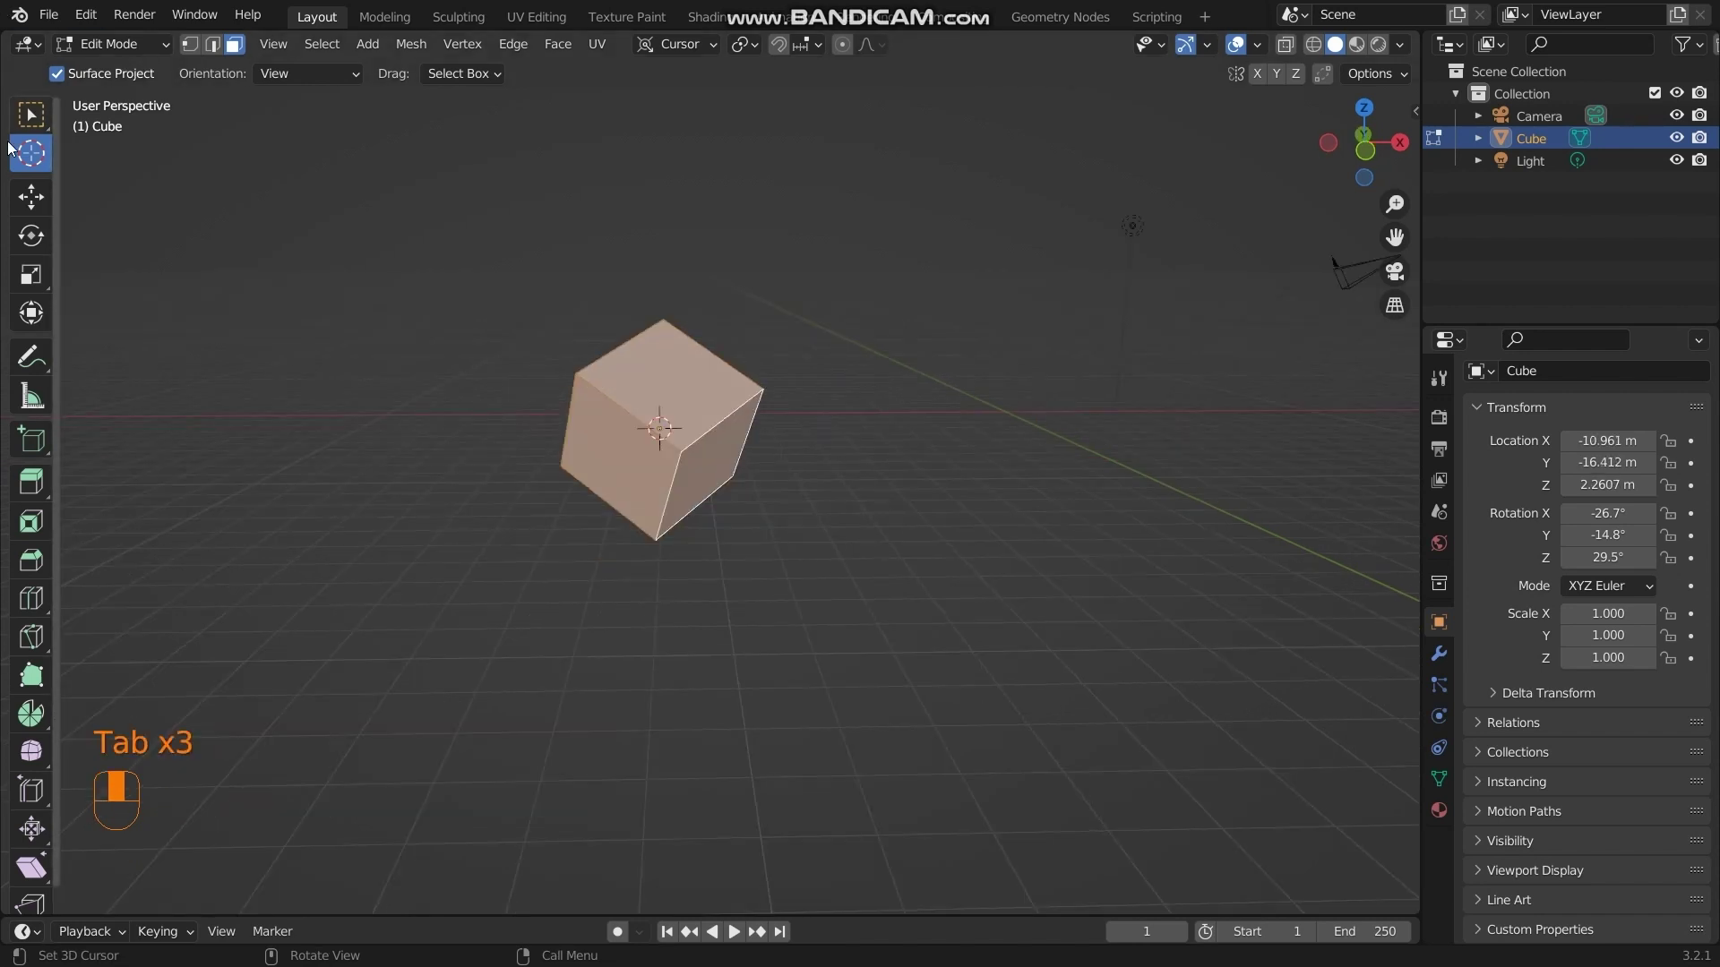
Move the selected cube along the Cursor orientation axes with the Move tool, including about -10.92 m on Z
{"action": "left_click", "coordinate": [31, 197]}
{"action": "middle_click_drag", "start_coordinate": [806, 457], "coordinate": [788, 452]}
{"action": "left_click_drag", "start_coordinate": [763, 439], "coordinate": [1127, 436]}
{"action": "middle_click_drag", "start_coordinate": [779, 415], "coordinate": [954, 416]}
{"action": "left_click_drag", "start_coordinate": [850, 389], "coordinate": [286, 359]}
{"action": "middle_click_drag", "start_coordinate": [296, 367], "coordinate": [824, 394], "text": "shift"}
{"action": "middle_click_drag", "start_coordinate": [842, 457], "coordinate": [882, 609]}
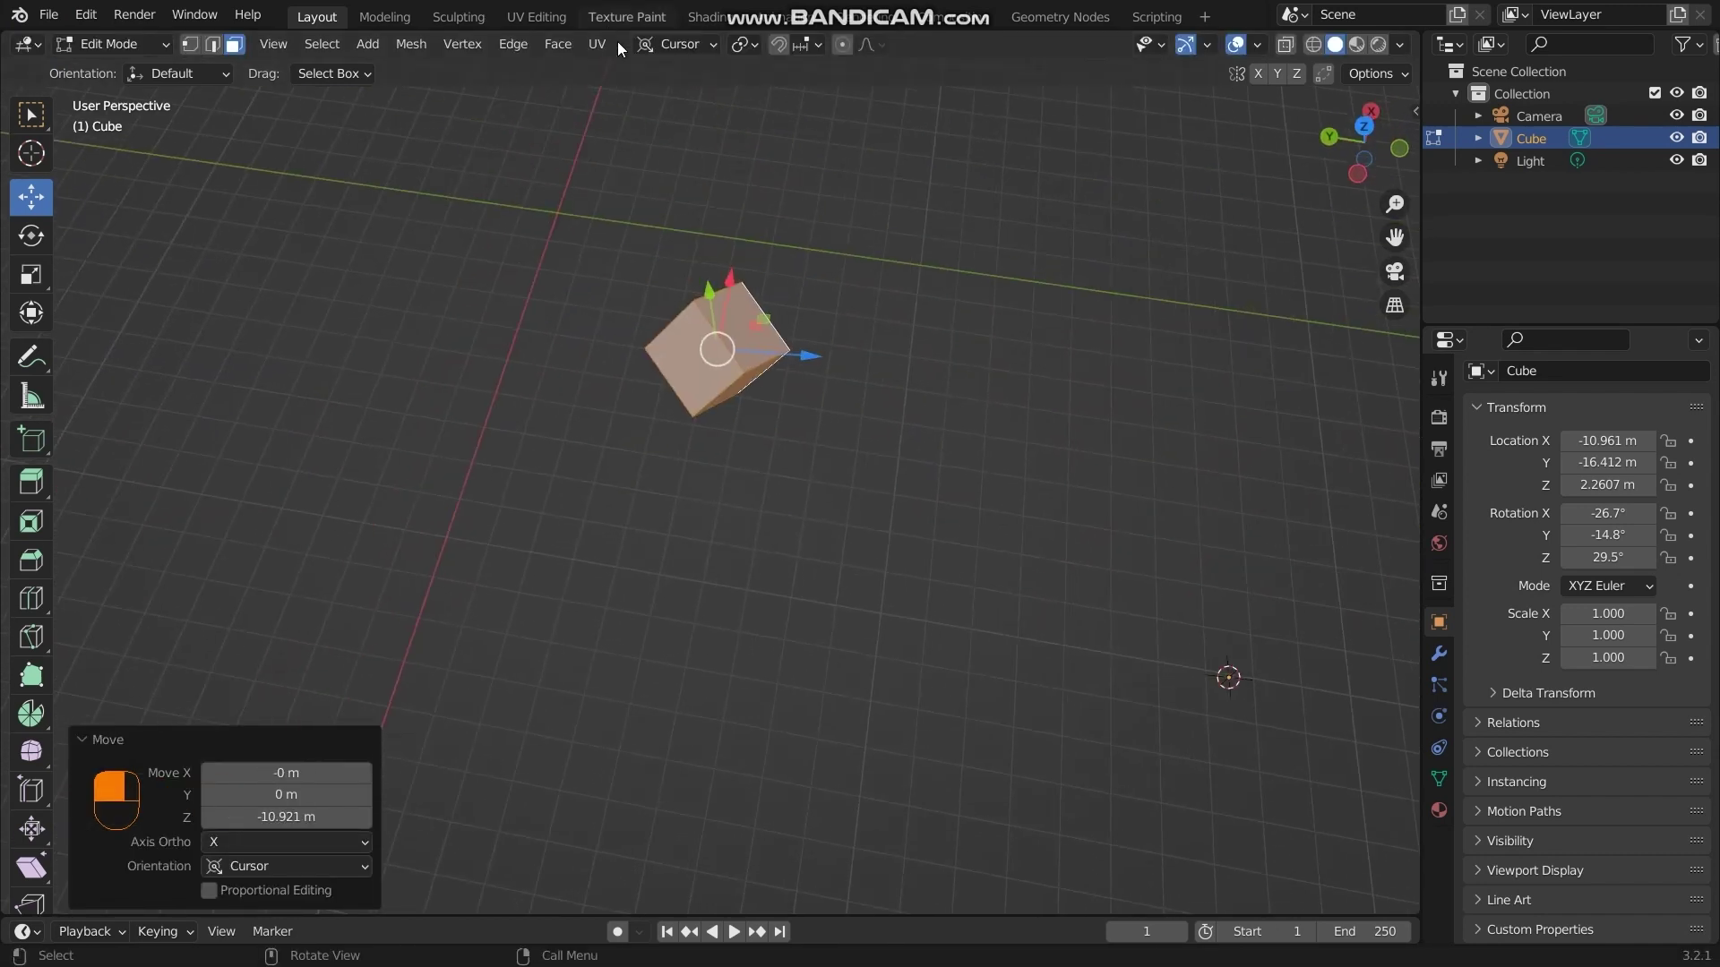
Set the transform orientation to Global and move the cube along the global axes, including about 3.02 m up on Z
{"action": "left_click", "coordinate": [703, 43]}
{"action": "left_click", "coordinate": [617, 114]}
{"action": "middle_click_drag", "start_coordinate": [627, 179], "coordinate": [669, 480]}
{"action": "left_click_drag", "start_coordinate": [668, 483], "coordinate": [381, 484]}
{"action": "middle_click_drag", "start_coordinate": [385, 484], "coordinate": [838, 499], "text": "shift"}
{"action": "mouse_move", "coordinate": [829, 501]}
{"action": "left_mouse_down"}
{"action": "mouse_move", "coordinate": [998, 501]}
{"action": "mouse_move", "coordinate": [812, 496]}
{"action": "left_mouse_up"}
{"action": "middle_click_drag", "start_coordinate": [812, 496], "coordinate": [1115, 524]}
{"action": "left_click_drag", "start_coordinate": [609, 511], "coordinate": [237, 503]}
{"action": "left_click_drag", "start_coordinate": [310, 416], "coordinate": [288, 210]}
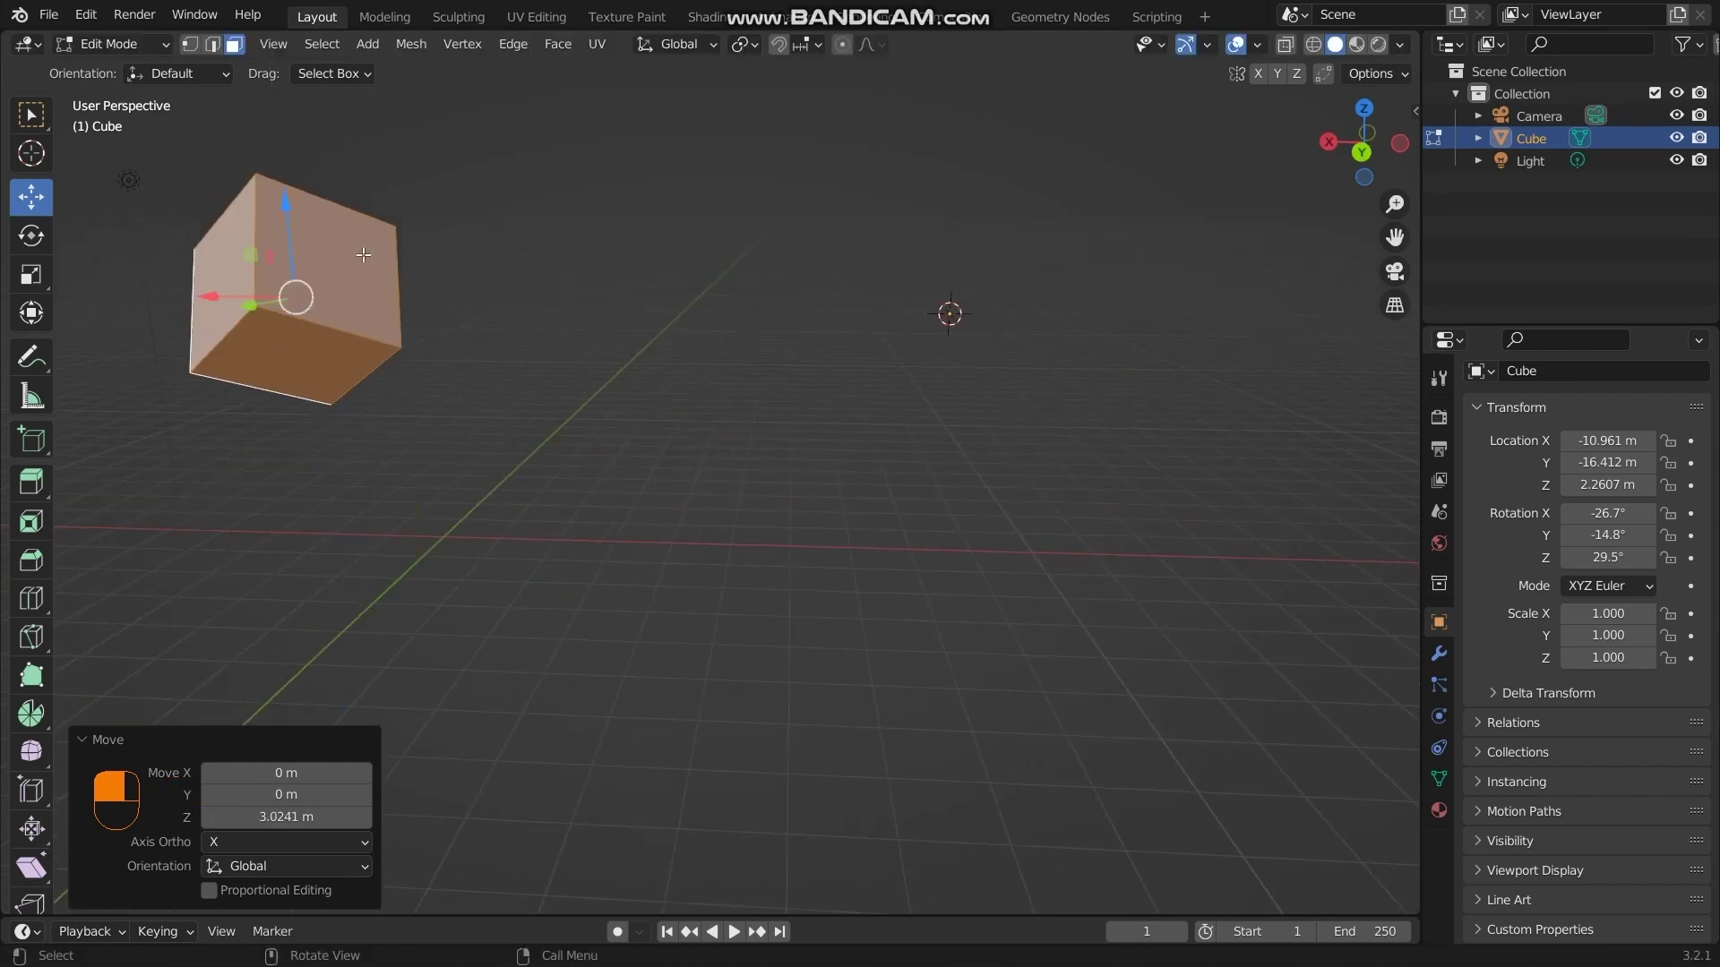
Set the transform orientation to Local and move the entire cube mesh along its local Z axis
{"action": "middle_click_drag", "start_coordinate": [882, 497], "coordinate": [483, 430]}
{"action": "left_click", "coordinate": [484, 430]}
{"action": "middle_click_drag", "start_coordinate": [653, 414], "coordinate": [1018, 428]}
{"action": "left_click", "coordinate": [678, 44]}
{"action": "left_click", "coordinate": [649, 131]}
{"action": "key", "text": "a"}
{"action": "key", "text": "g"}
{"action": "key", "text": "z"}
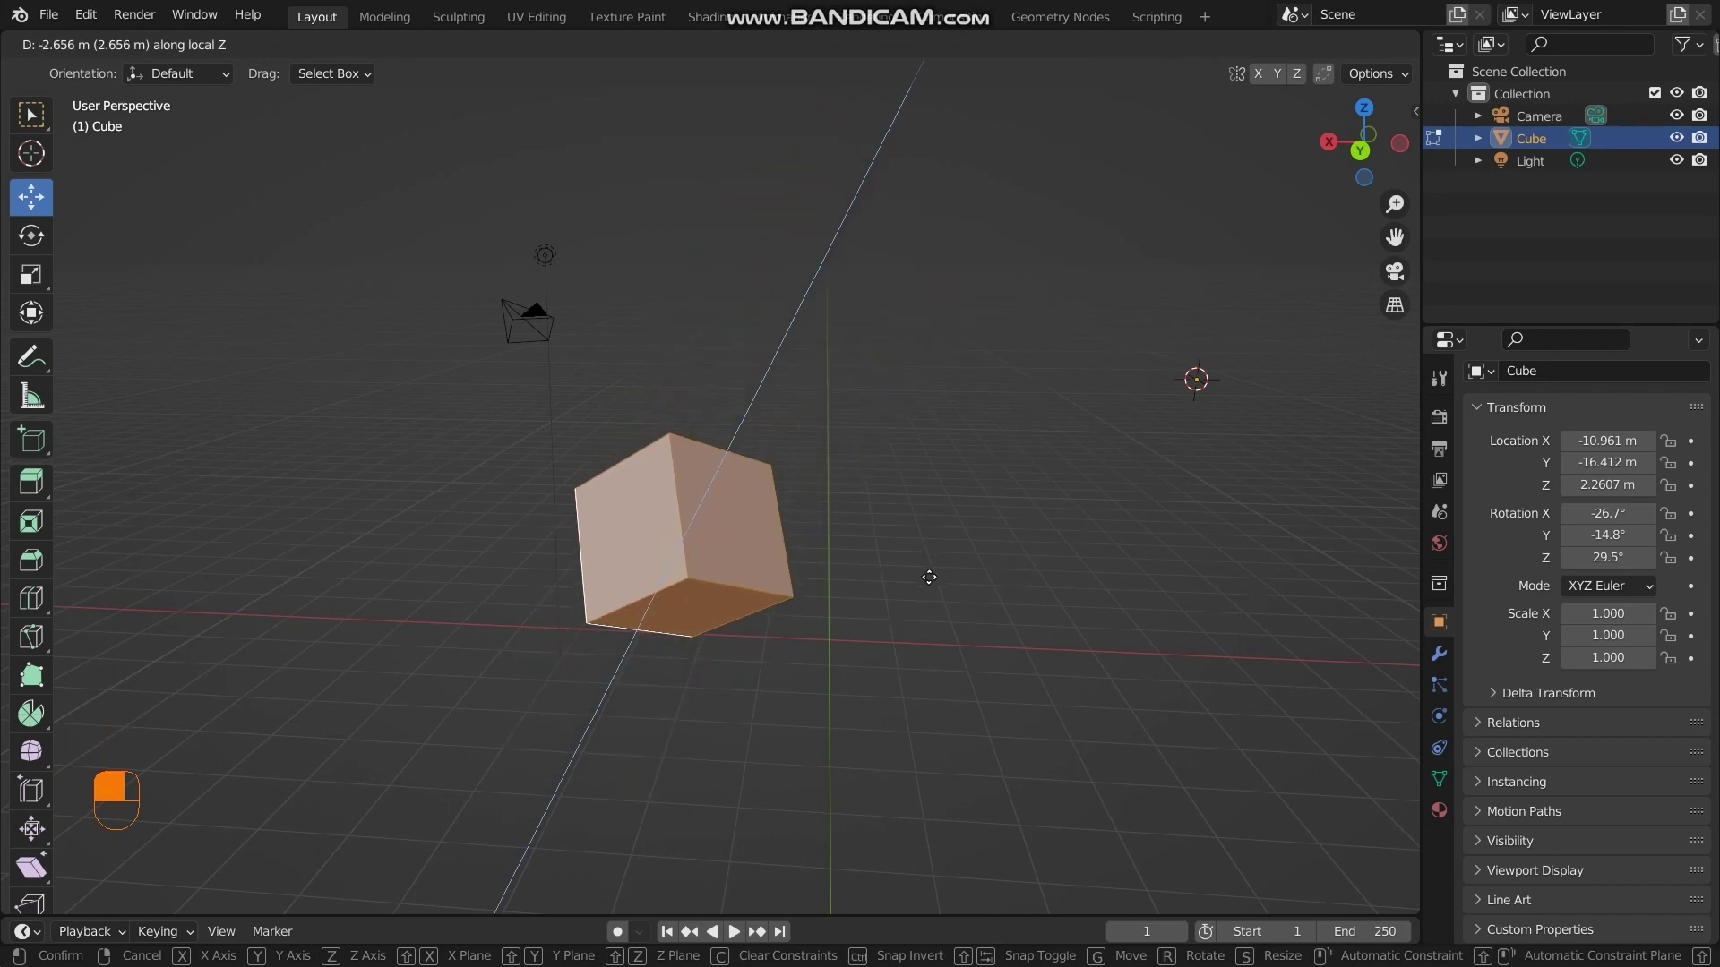
{"action": "key", "text": "z"}
{"action": "key", "text": "z"}
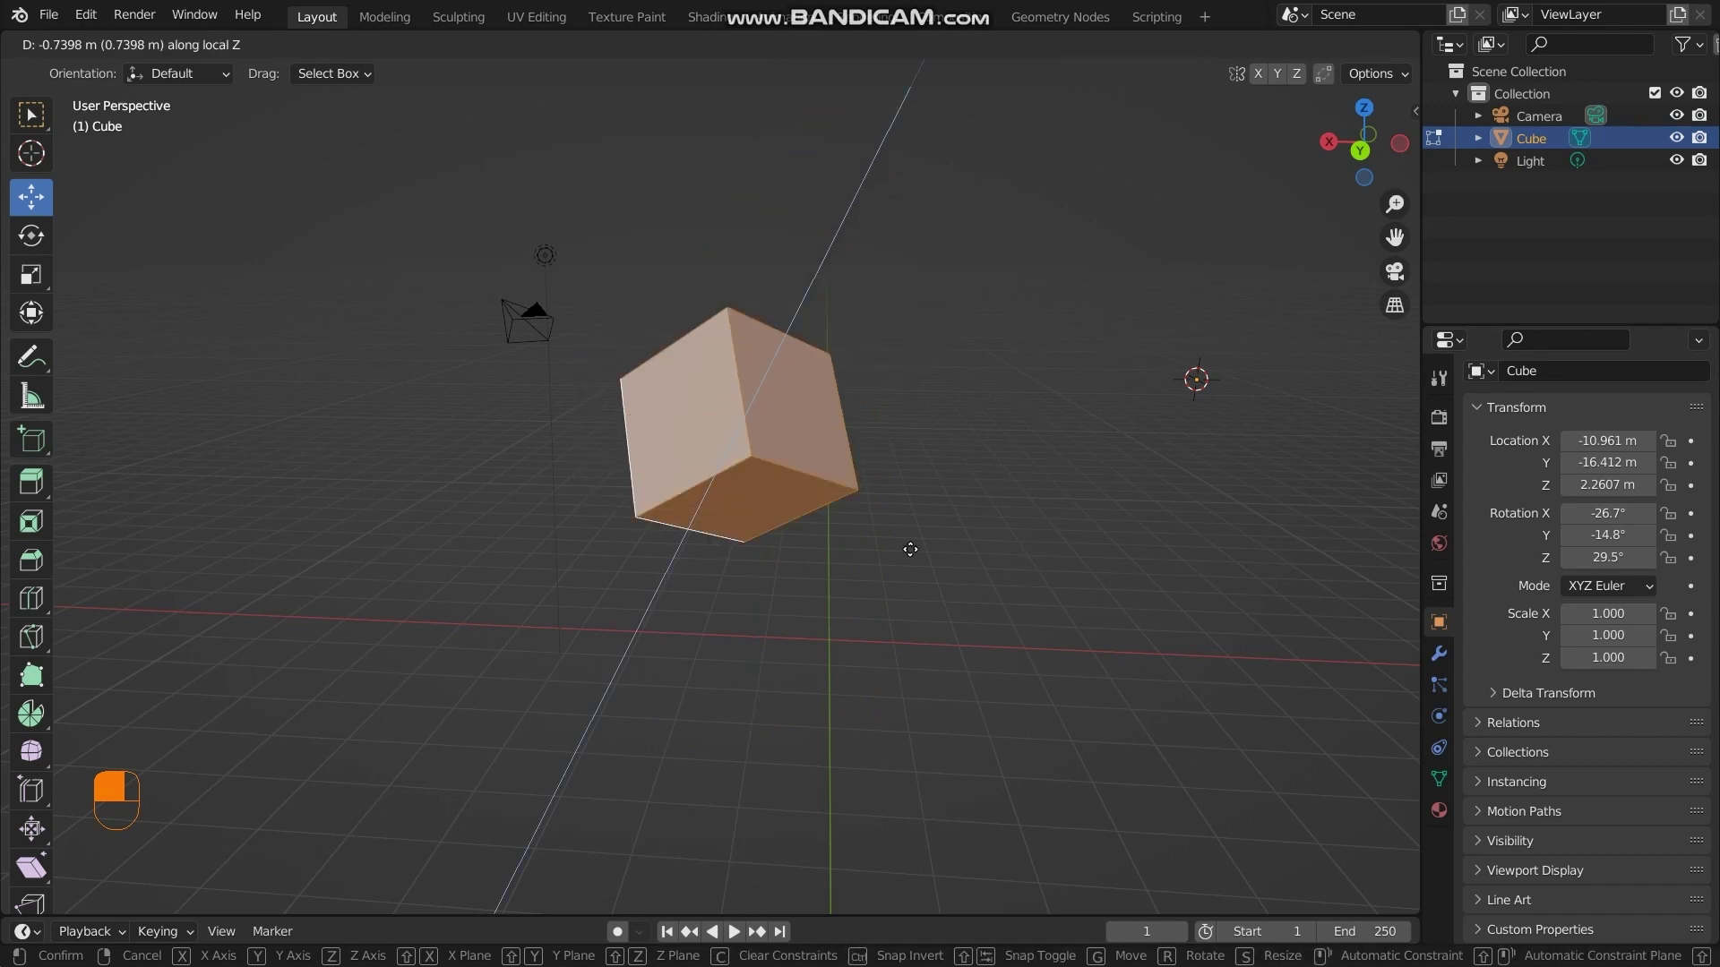
{"action": "left_click", "coordinate": [875, 487]}
Try to move the cube along its local X axis
{"action": "key", "text": "g"}
{"action": "key", "text": "x"}
{"action": "key", "text": "x"}
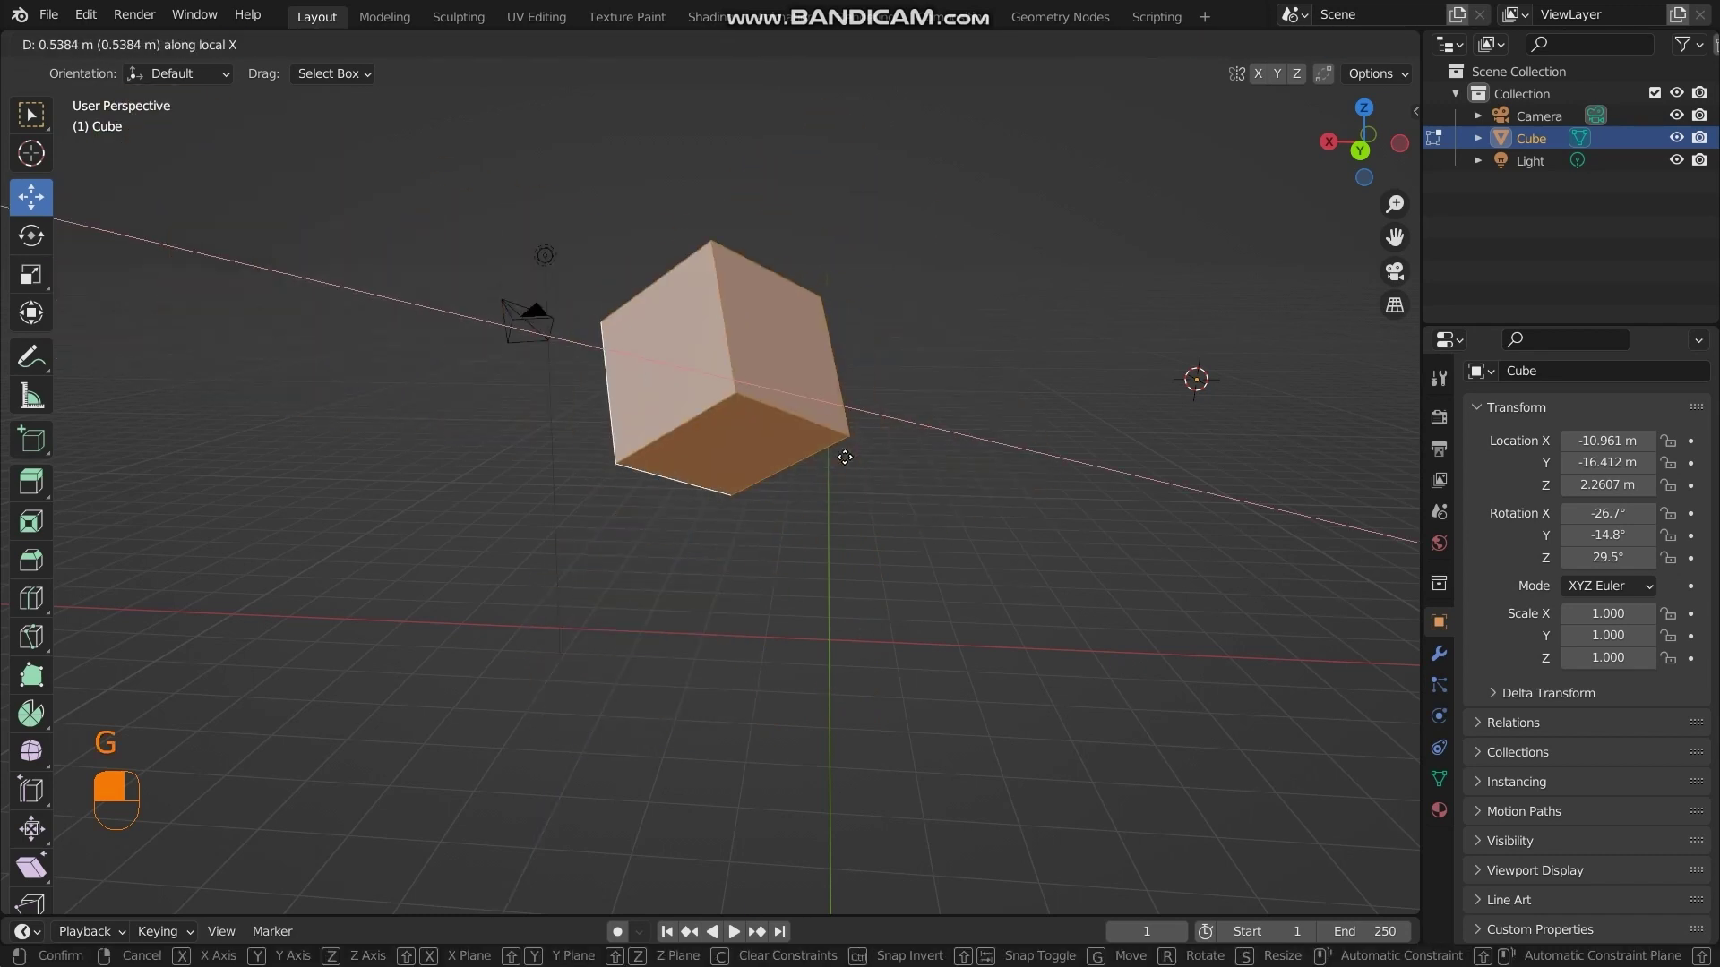
{"action": "key", "text": "Escape"}
{"action": "key", "text": "Tab"}
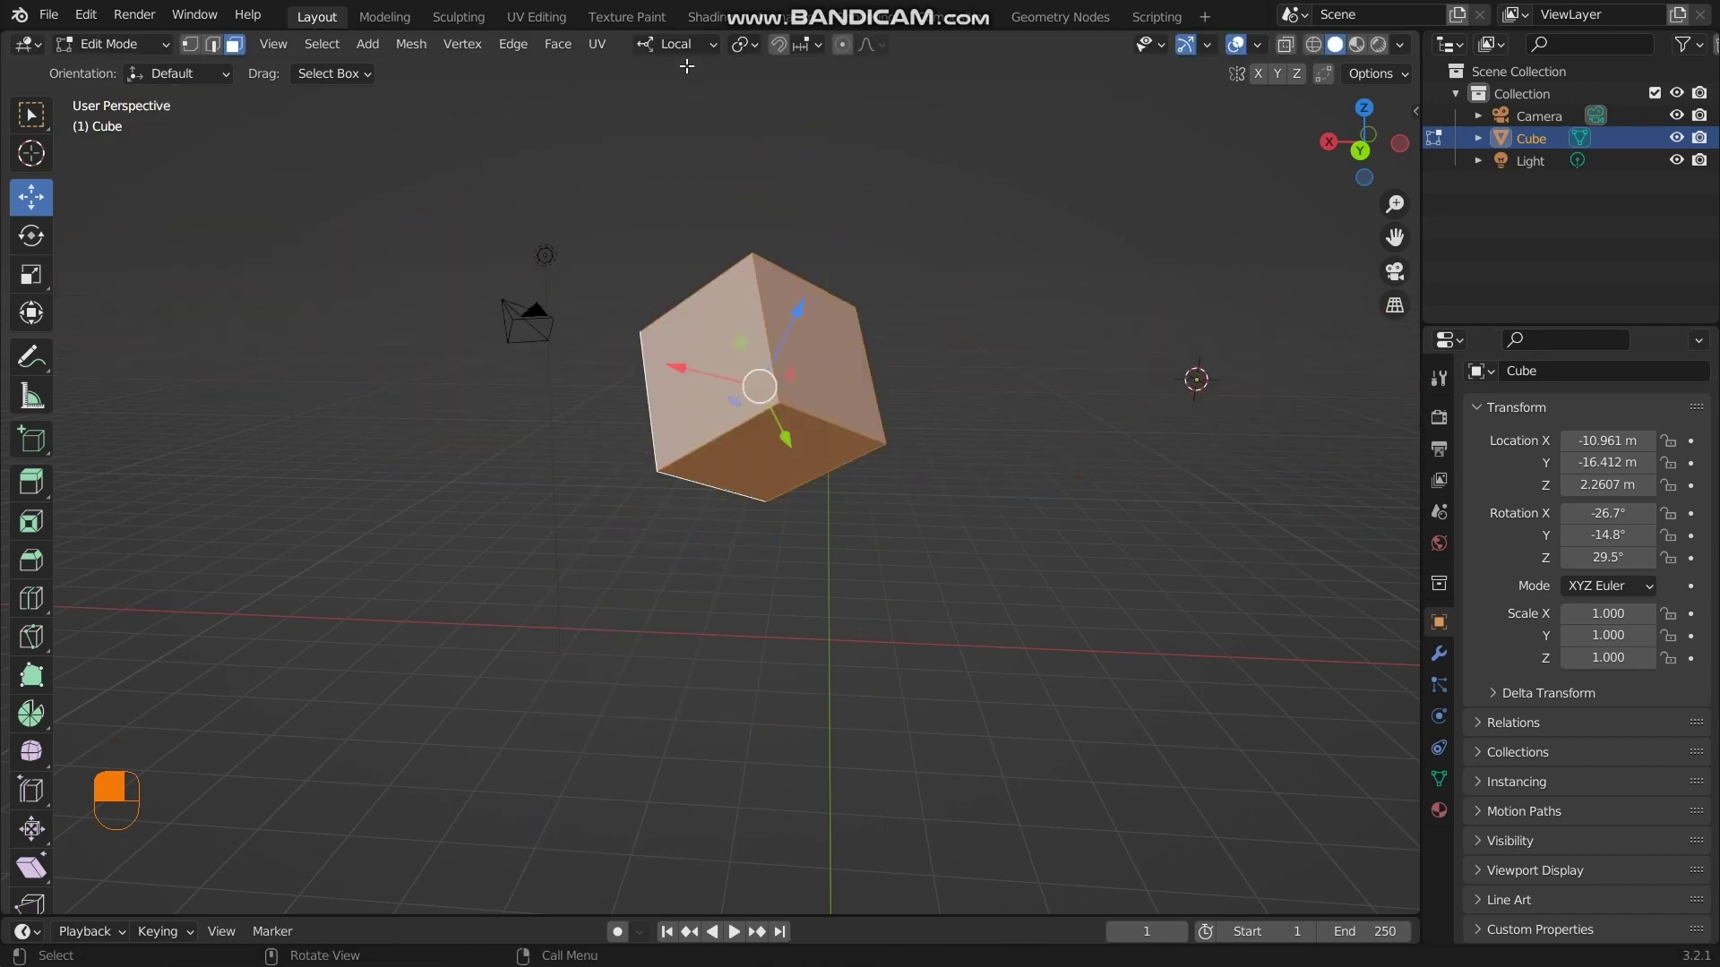
Set the transform orientation back to Global and try to move the cube along the global X axis
{"action": "left_click", "coordinate": [676, 44]}
{"action": "left_click", "coordinate": [654, 114]}
{"action": "key", "text": "g"}
{"action": "key", "text": "x"}
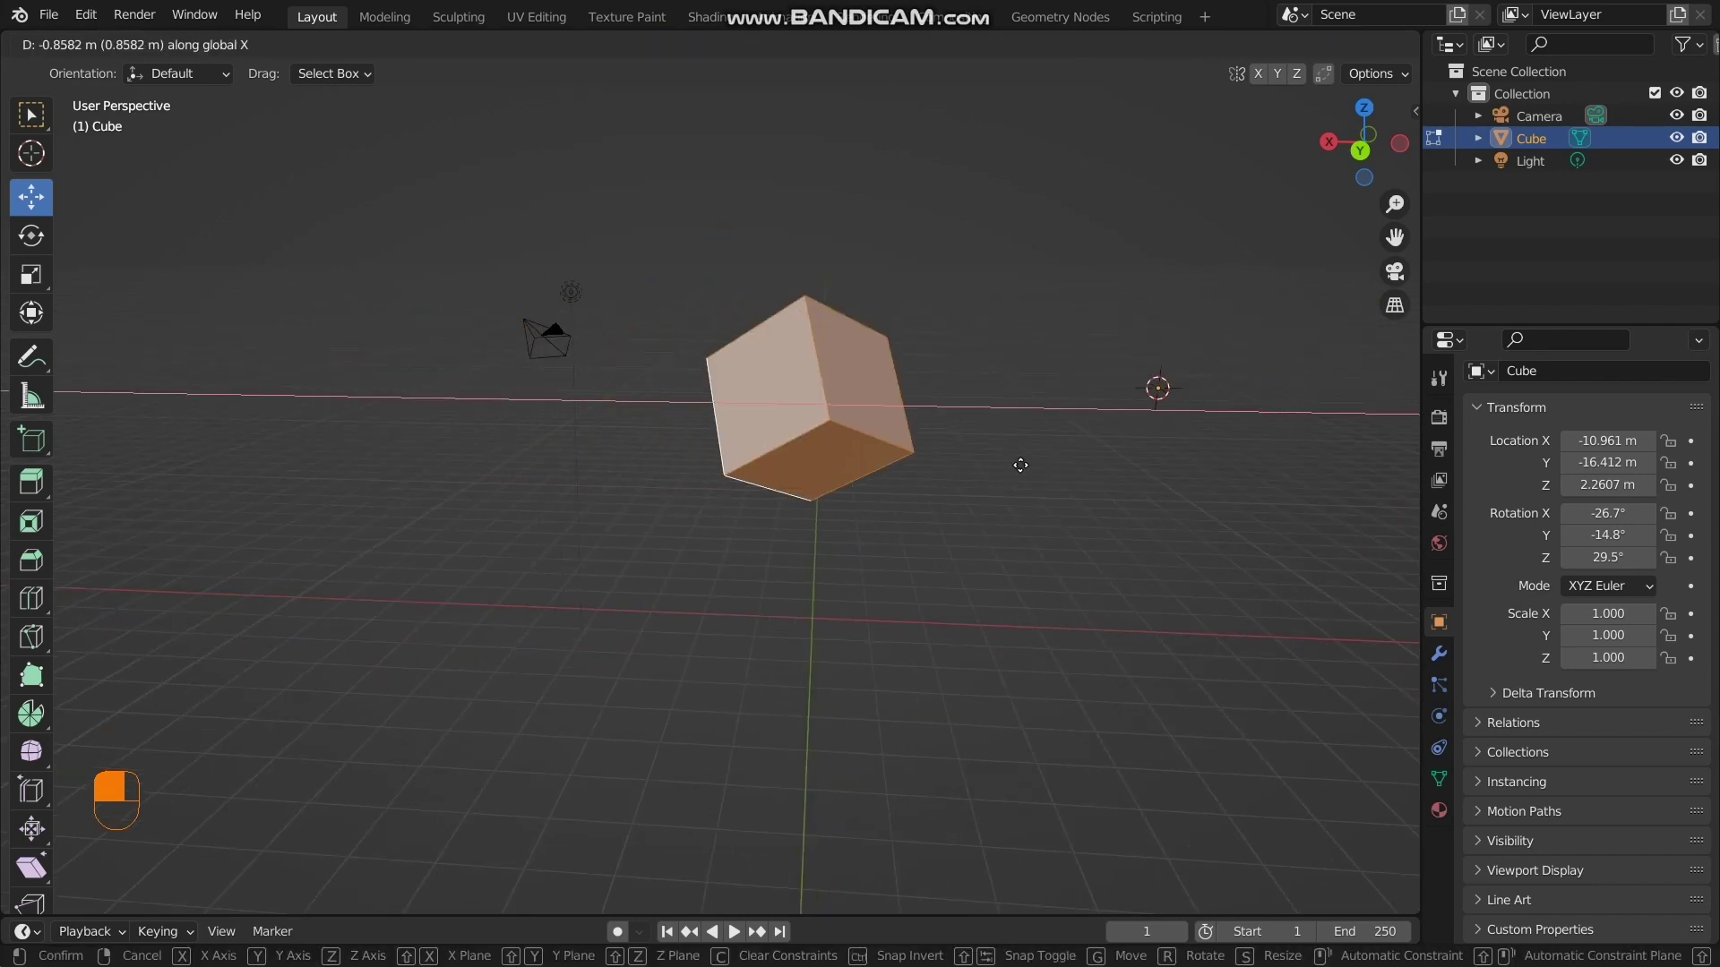
{"action": "key", "text": "Escape"}
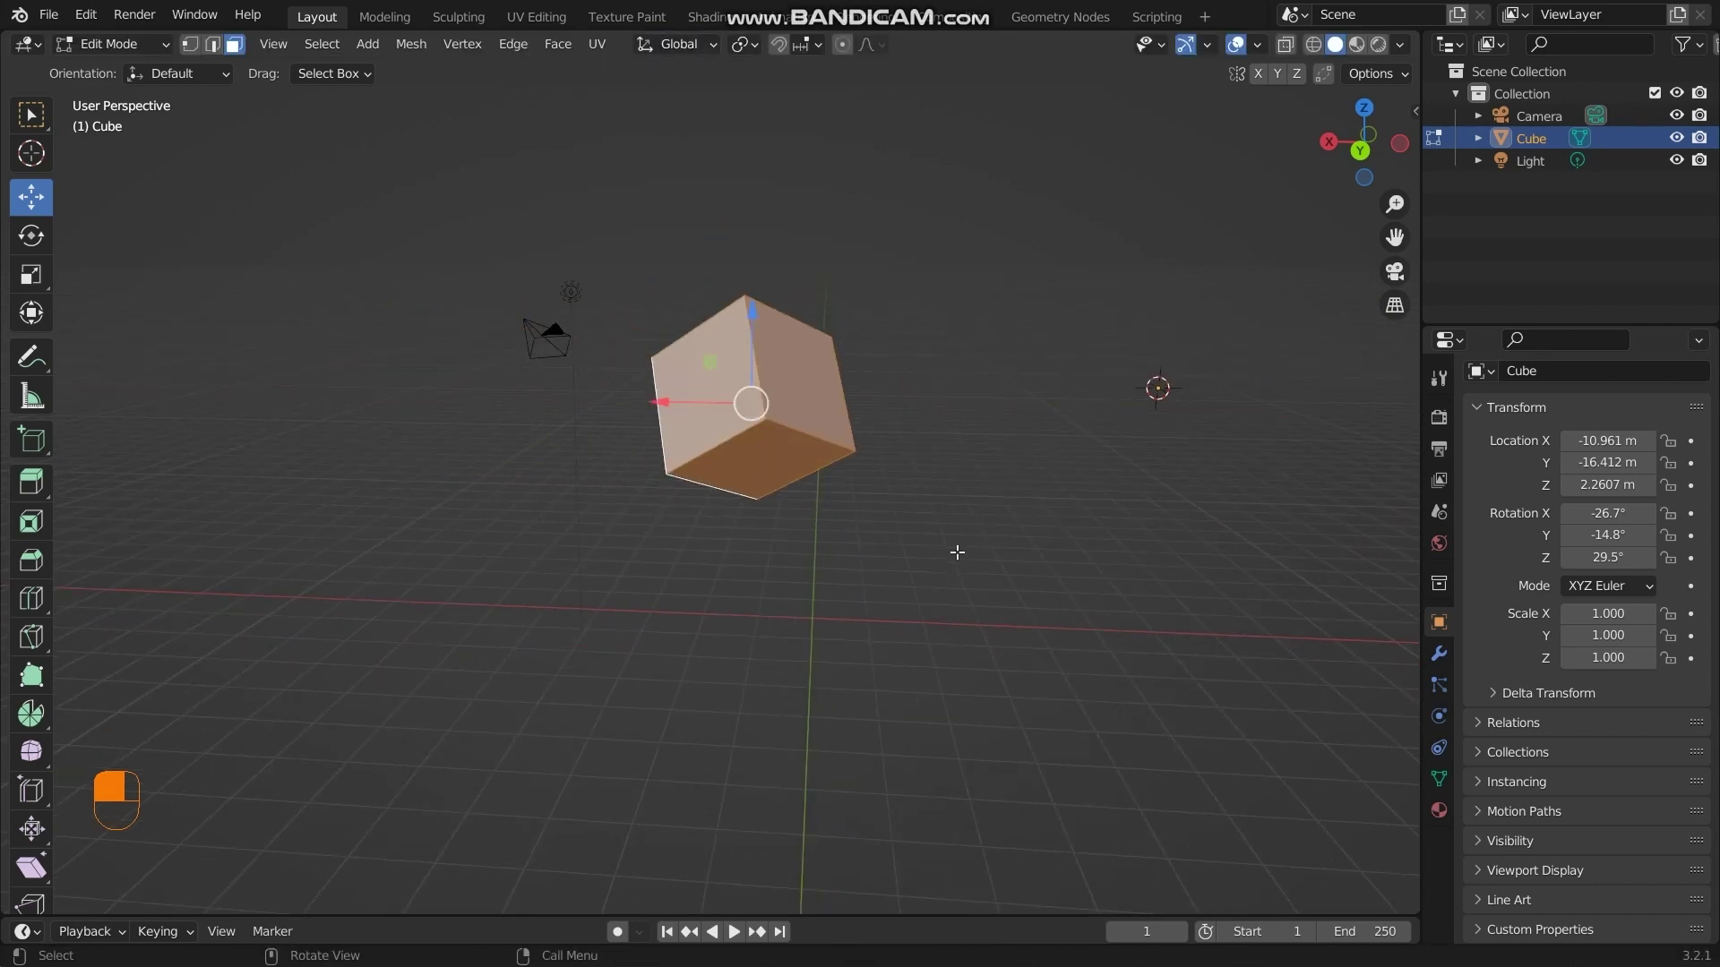
Try to move the cube along its local Y axis
{"action": "key", "text": "g"}
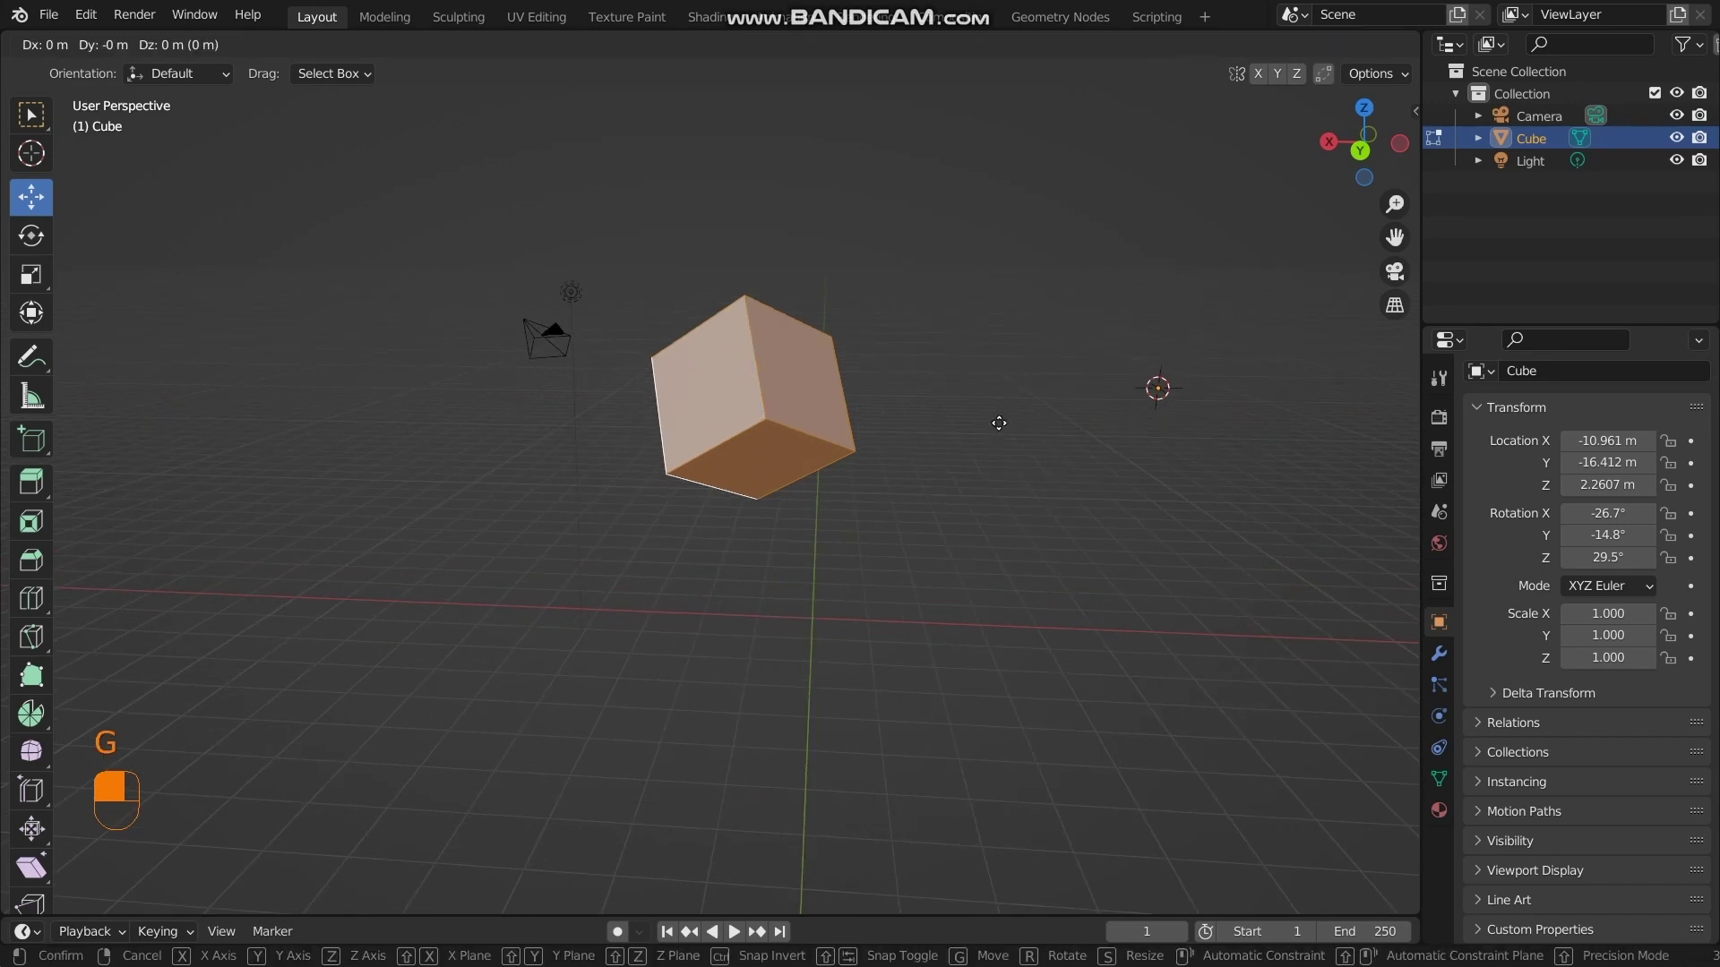
{"action": "key", "text": "y"}
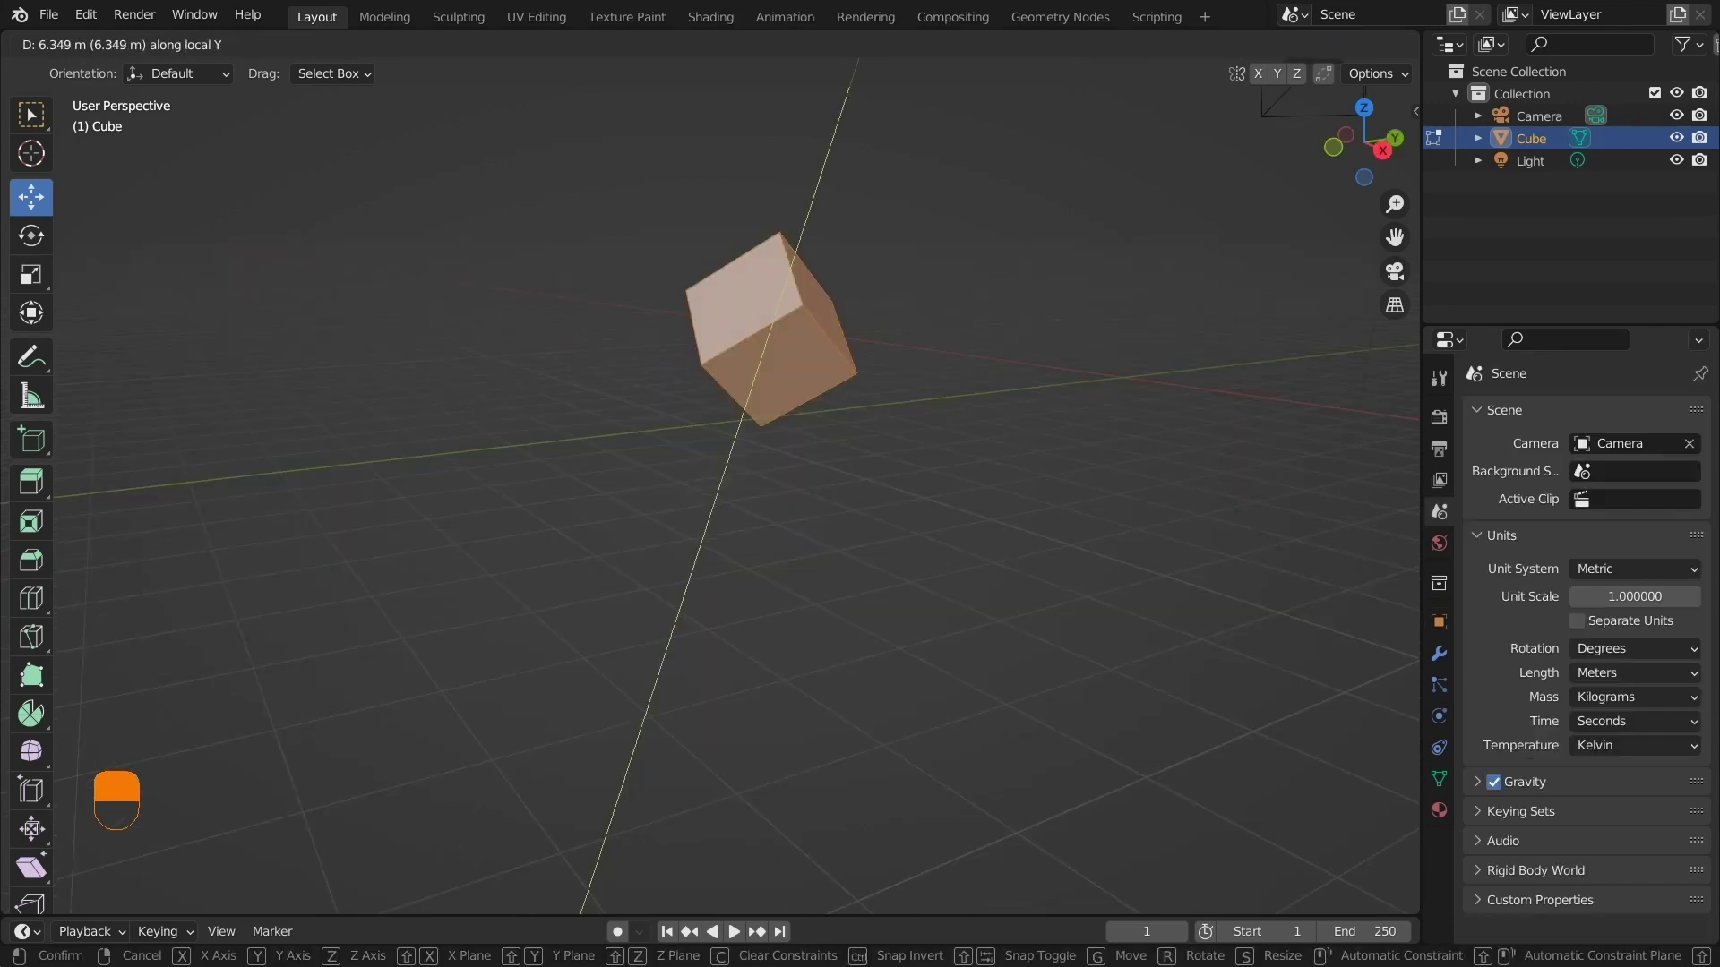
{"action": "key", "text": "Escape"}
Select the whole cube and rotate it with the Rotate tool about global X and about 12.6° about global Y
{"action": "middle_click_drag", "start_coordinate": [1063, 270], "coordinate": [969, 351]}
{"action": "key", "text": "alt+a"}
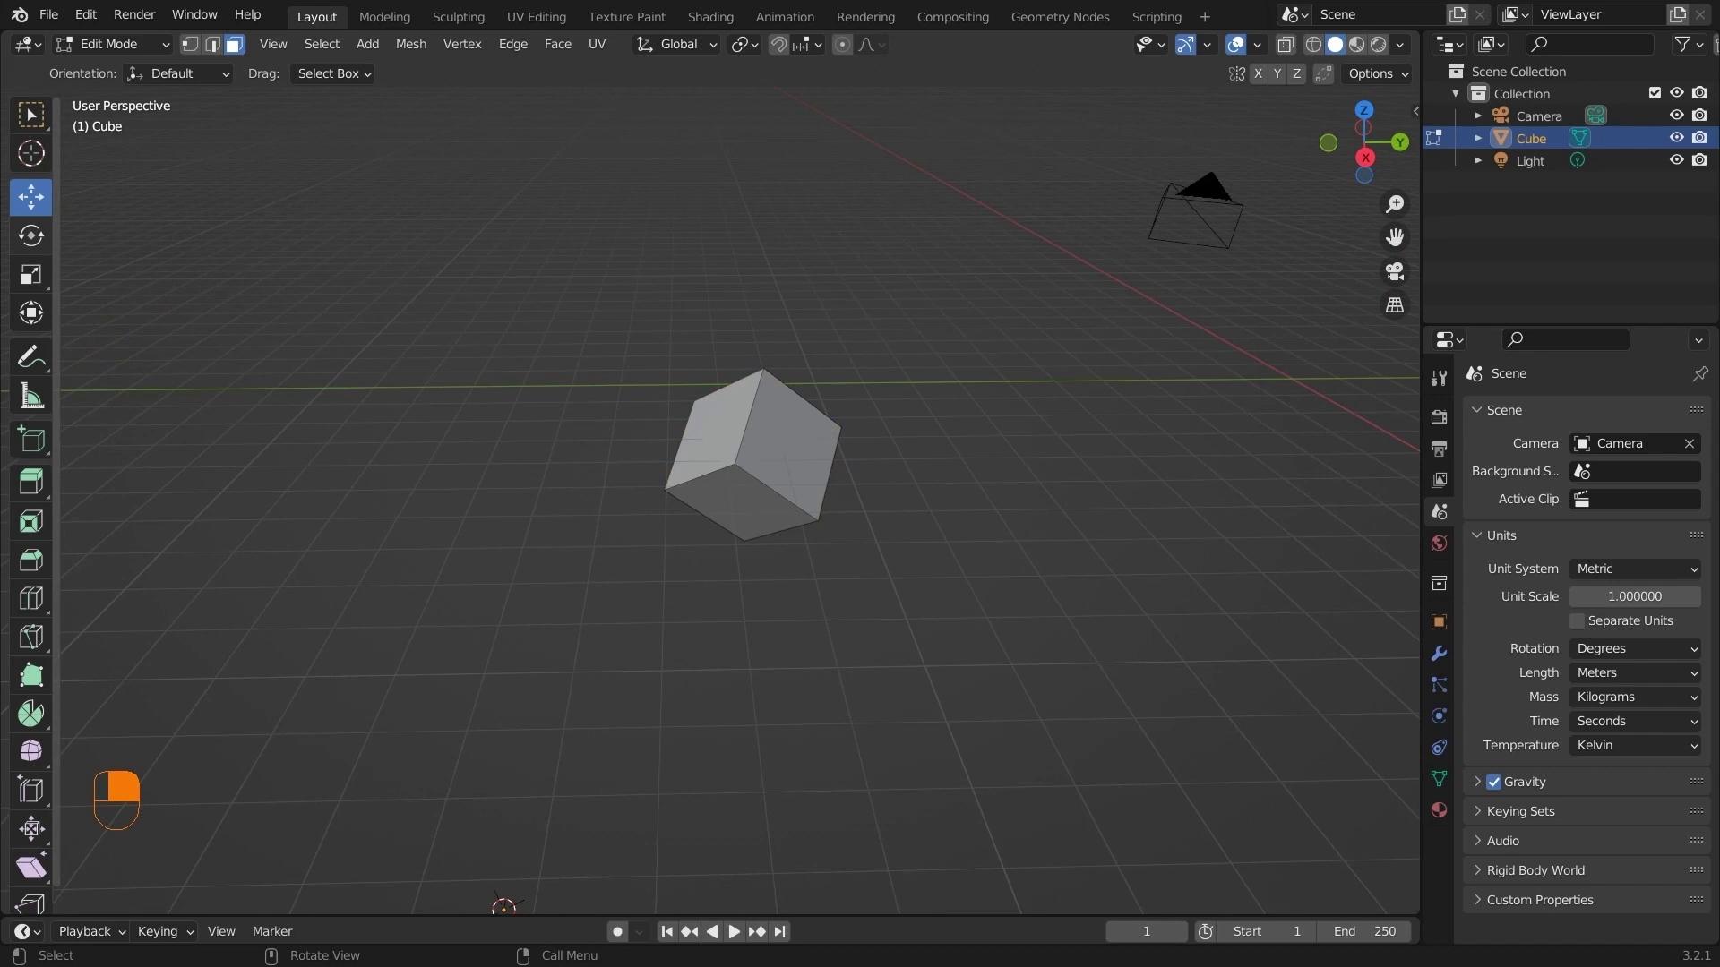
{"action": "left_click", "coordinate": [32, 236]}
{"action": "scroll", "coordinate": [736, 493], "scroll_direction": "up", "scroll_amount": 2}
{"action": "middle_click_drag", "start_coordinate": [768, 435], "coordinate": [738, 498], "text": "shift"}
{"action": "key", "text": "a"}
{"action": "mouse_move", "coordinate": [738, 498]}
{"action": "middle_mouse_down"}
{"action": "mouse_move", "coordinate": [740, 471]}
{"action": "mouse_move", "coordinate": [663, 537]}
{"action": "mouse_move", "coordinate": [736, 493]}
{"action": "middle_mouse_up"}
{"action": "scroll", "coordinate": [736, 492], "scroll_direction": "up", "scroll_amount": 1}
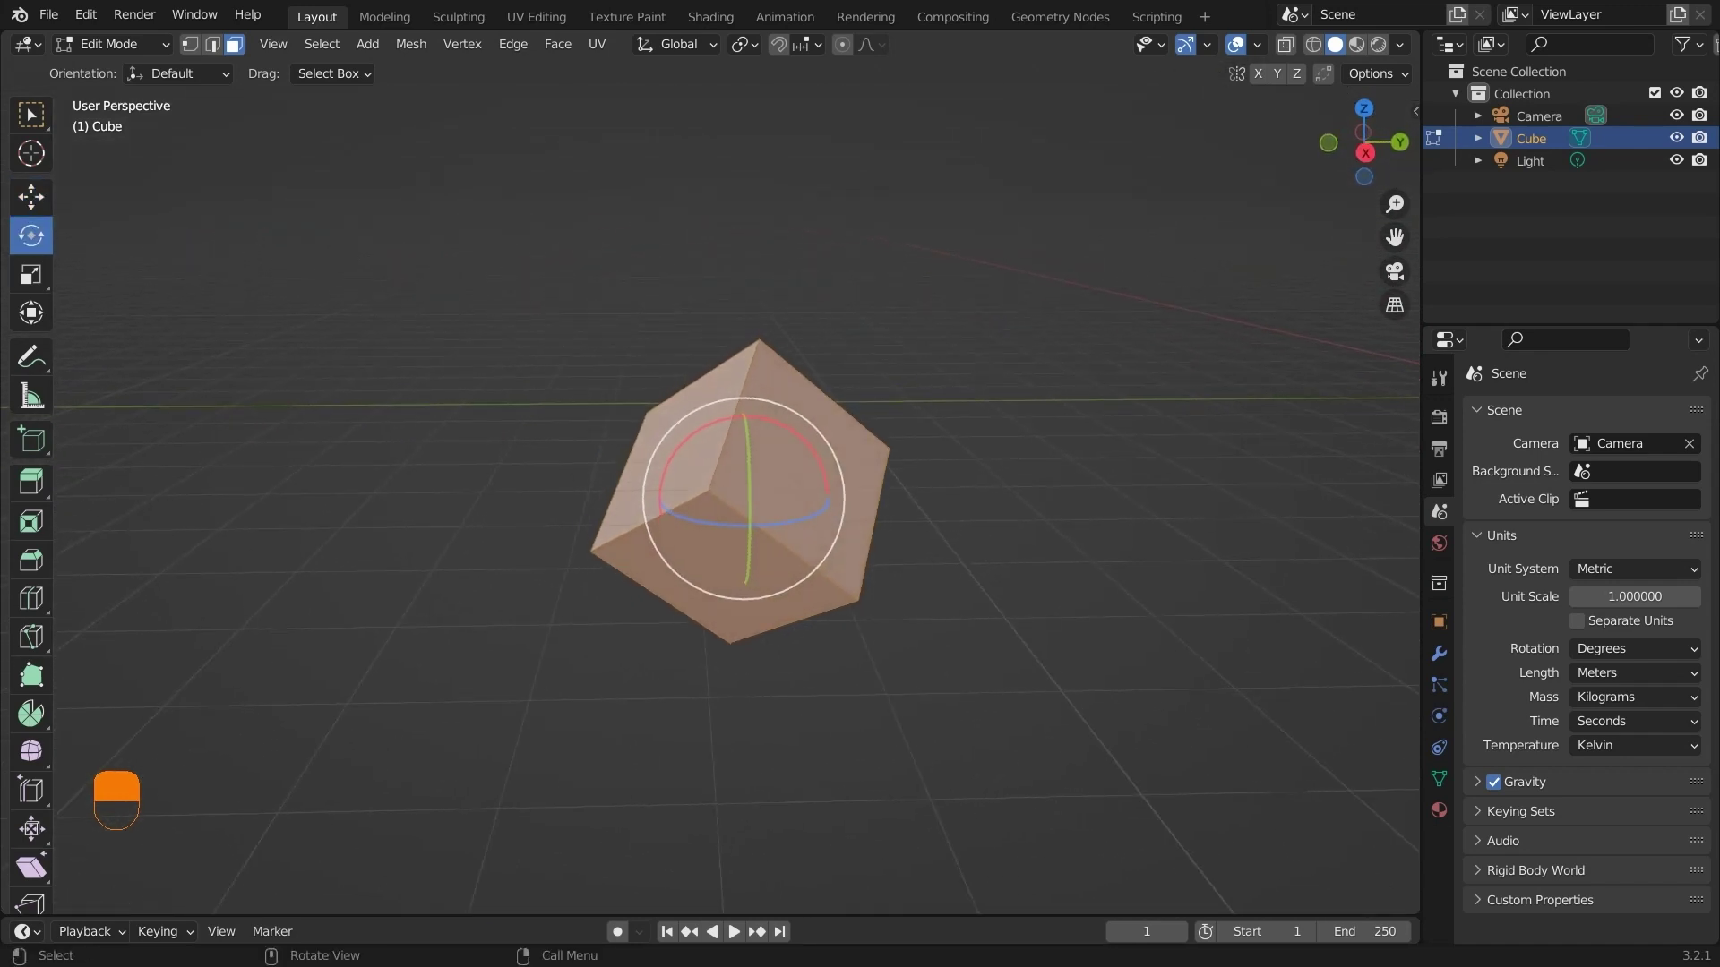
{"action": "left_click_drag", "start_coordinate": [826, 480], "coordinate": [822, 414]}
{"action": "middle_click_drag", "start_coordinate": [663, 448], "coordinate": [825, 448]}
{"action": "mouse_move", "coordinate": [715, 437]}
{"action": "left_mouse_down"}
{"action": "mouse_move", "coordinate": [748, 475]}
{"action": "mouse_move", "coordinate": [731, 447]}
{"action": "left_mouse_up"}
{"action": "middle_click_drag", "start_coordinate": [731, 447], "coordinate": [560, 456]}
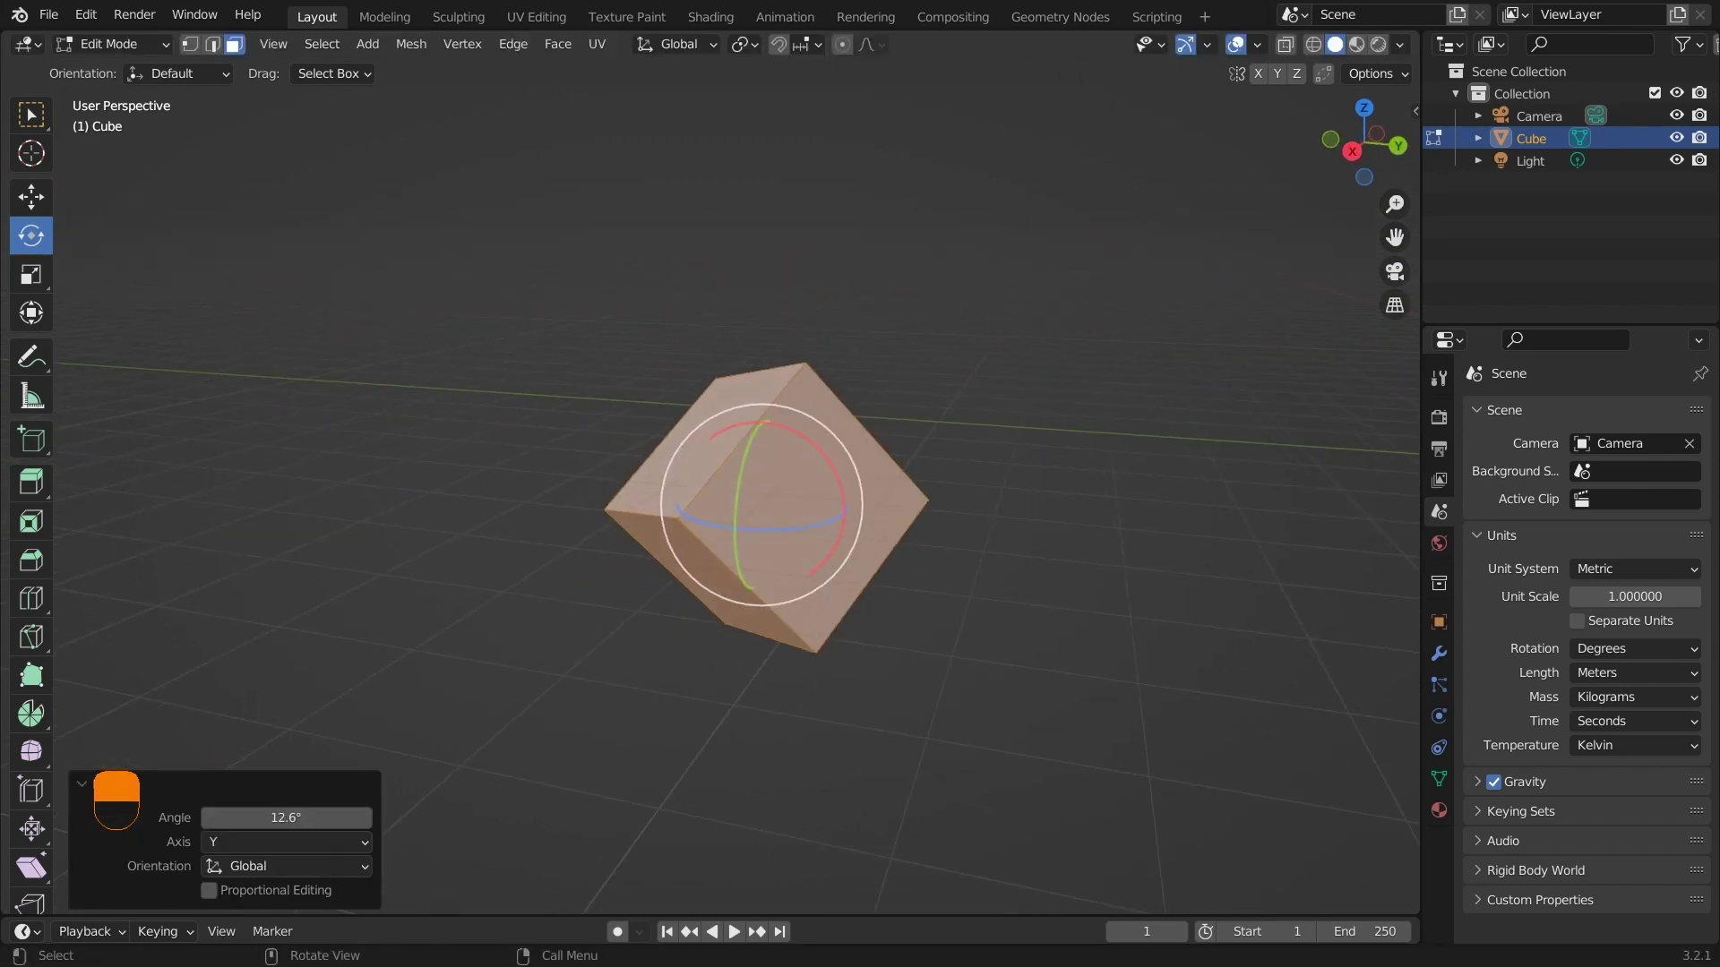
Try to rotate the cube about the global X axis and about the global Y axis
{"action": "middle_click_drag", "start_coordinate": [963, 434], "coordinate": [1010, 434]}
{"action": "key", "text": "r"}
{"action": "key", "text": "x"}
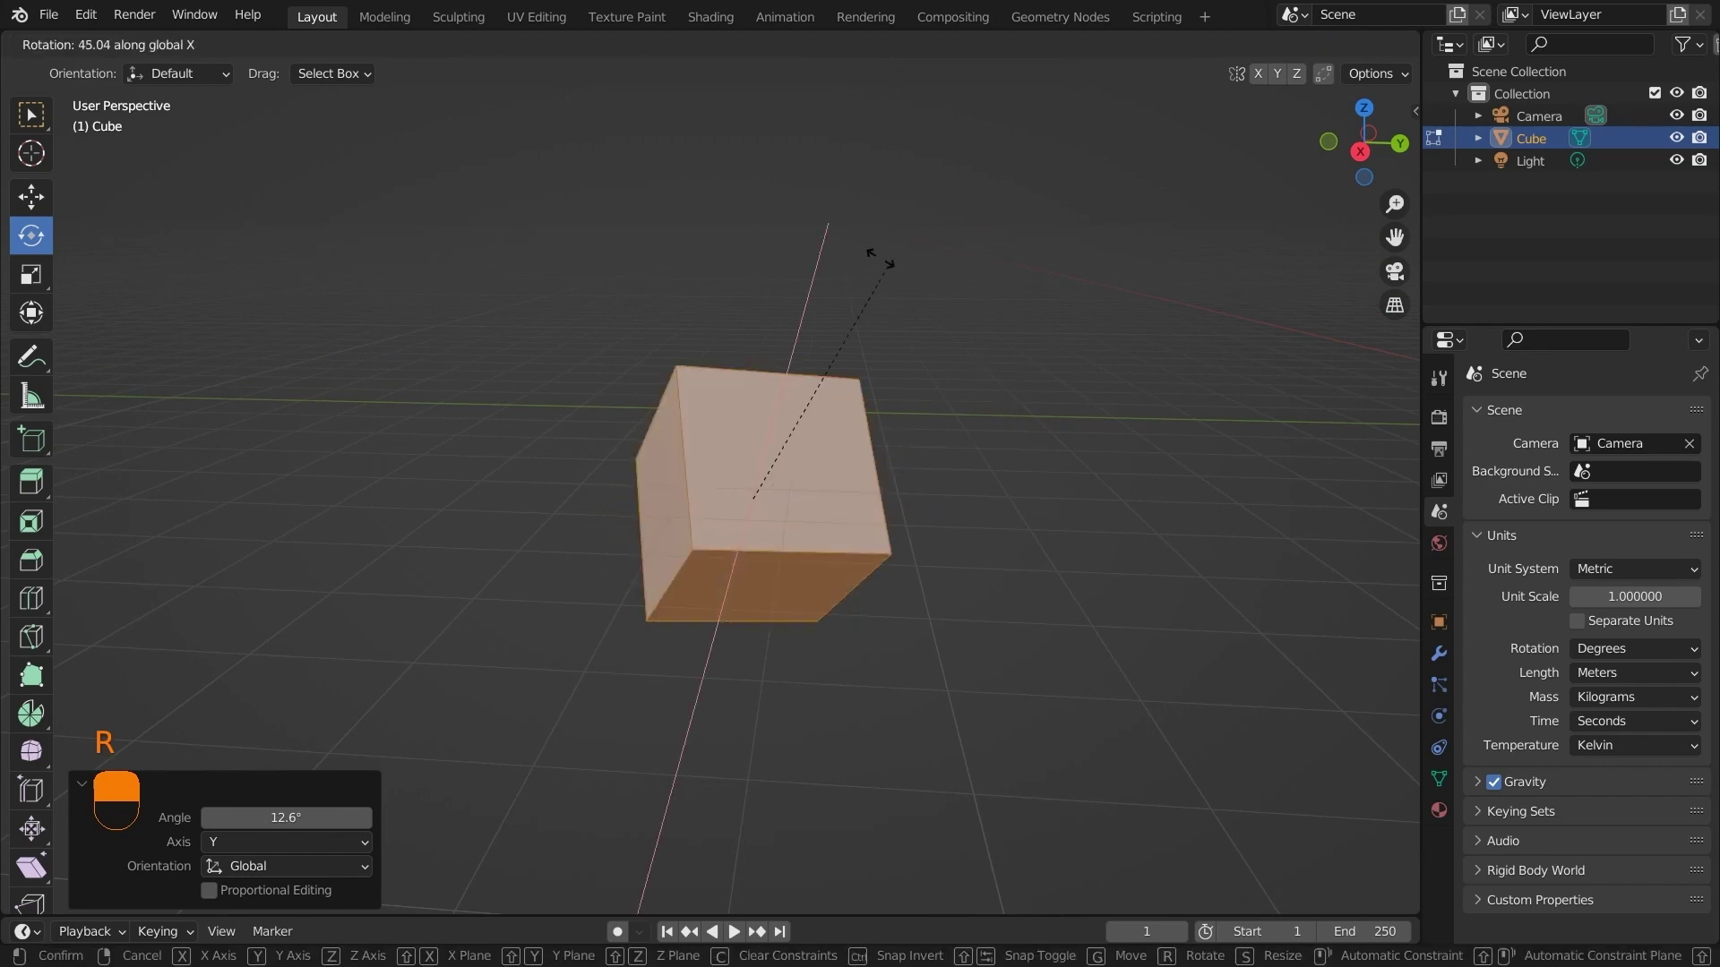
{"action": "key", "text": "Escape"}
{"action": "key", "text": "r"}
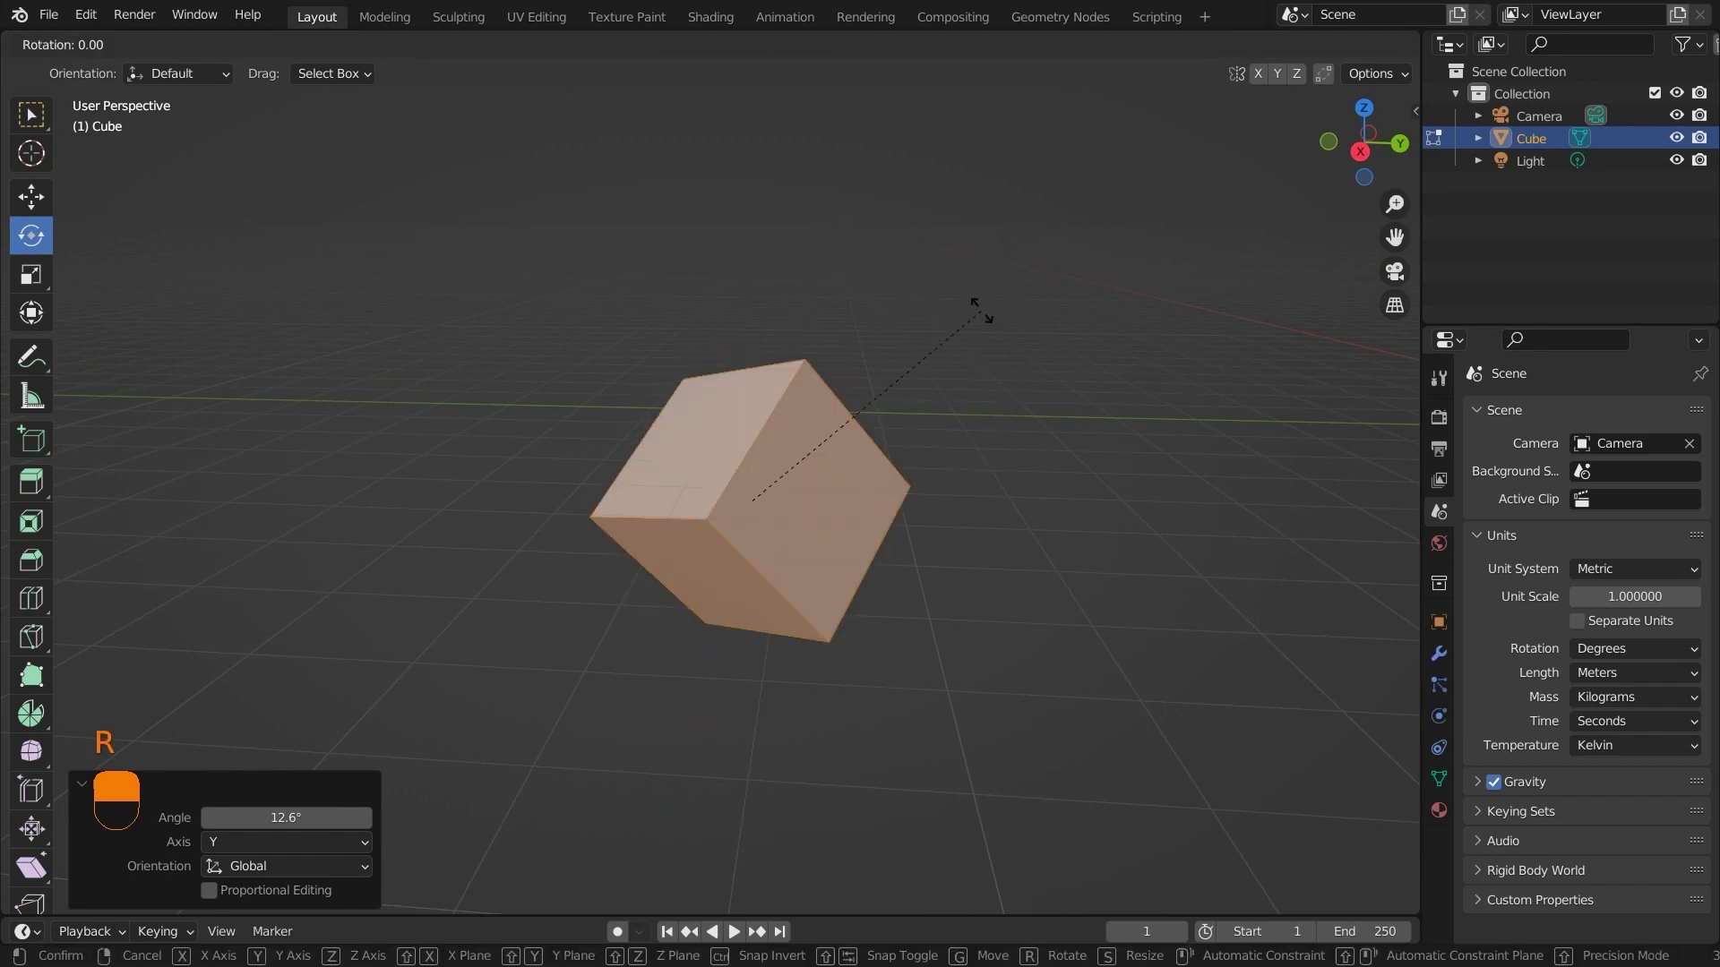
{"action": "key", "text": "y"}
{"action": "key", "text": "Escape"}
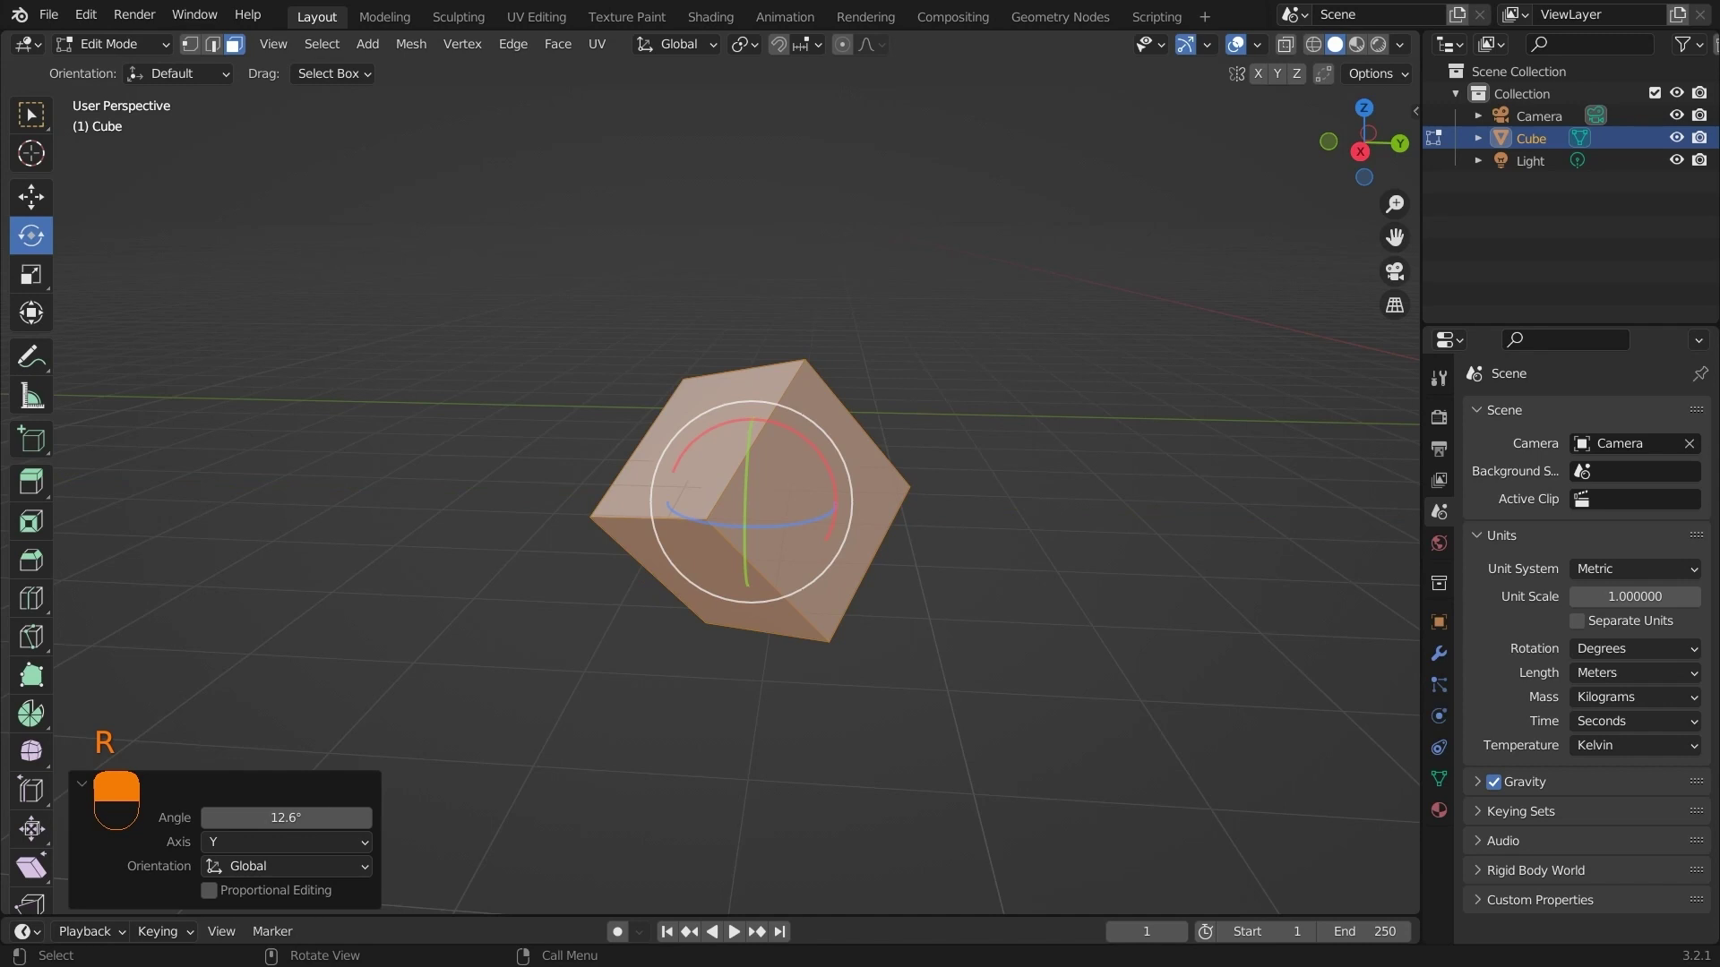
Try to rotate the cube about its local Y axis and about the global X axis
{"action": "key", "text": "r"}
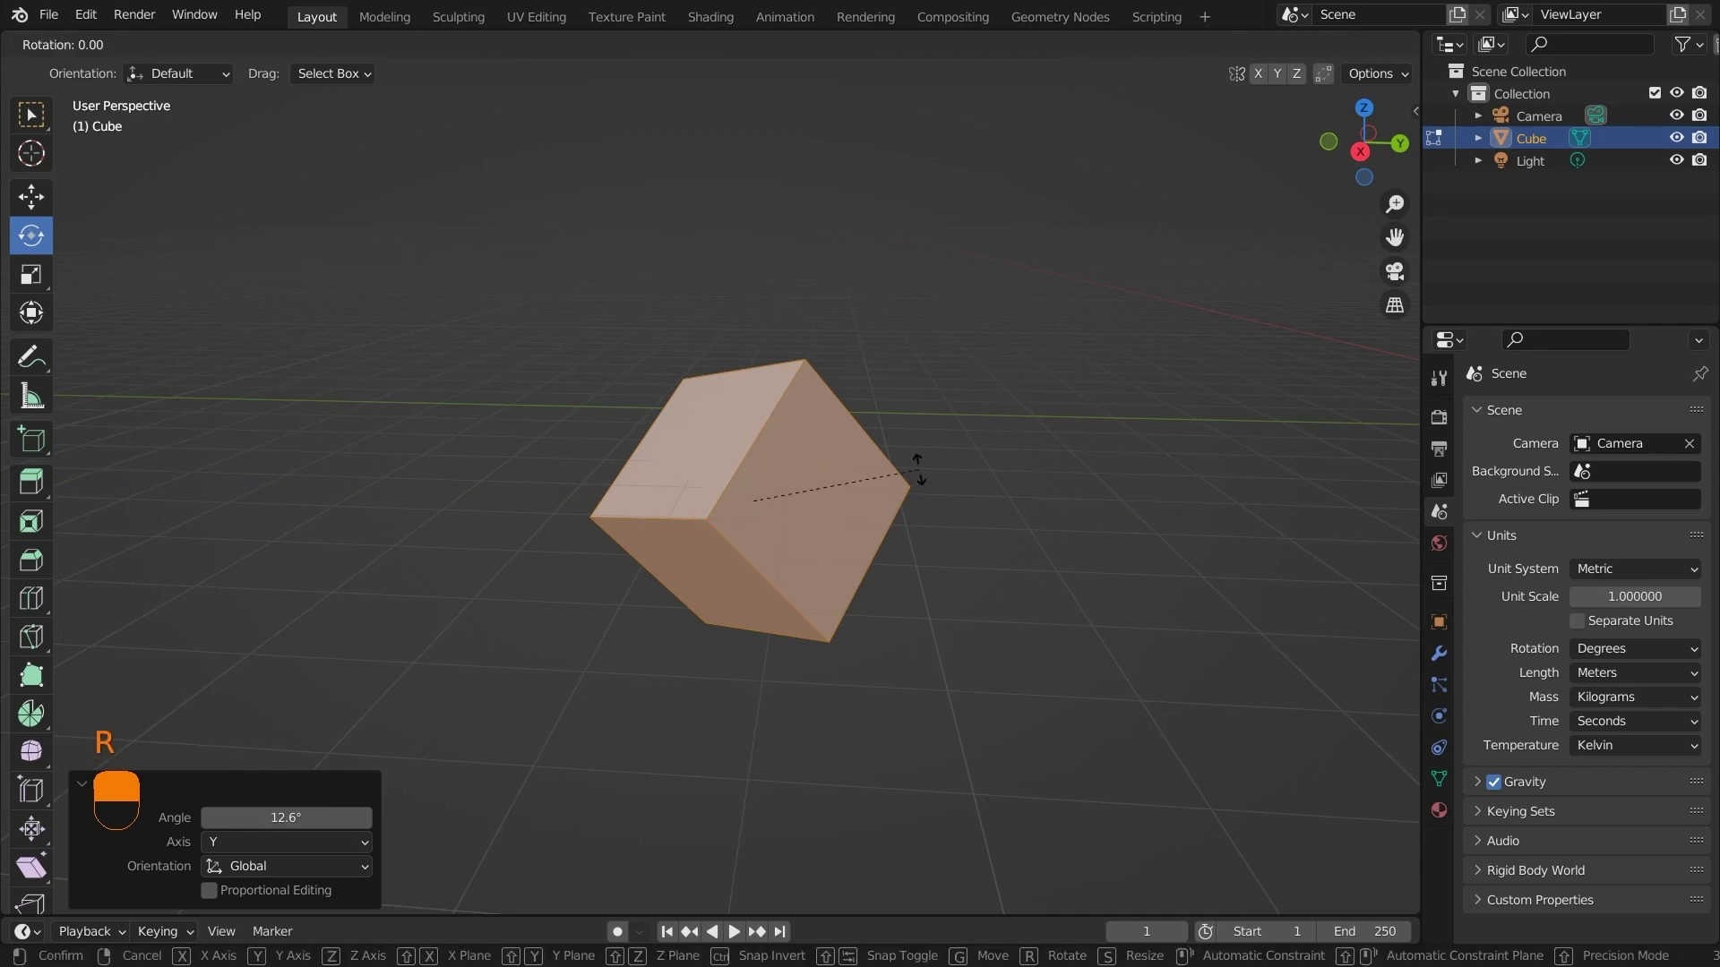
{"action": "key", "text": "y"}
{"action": "key", "text": "y"}
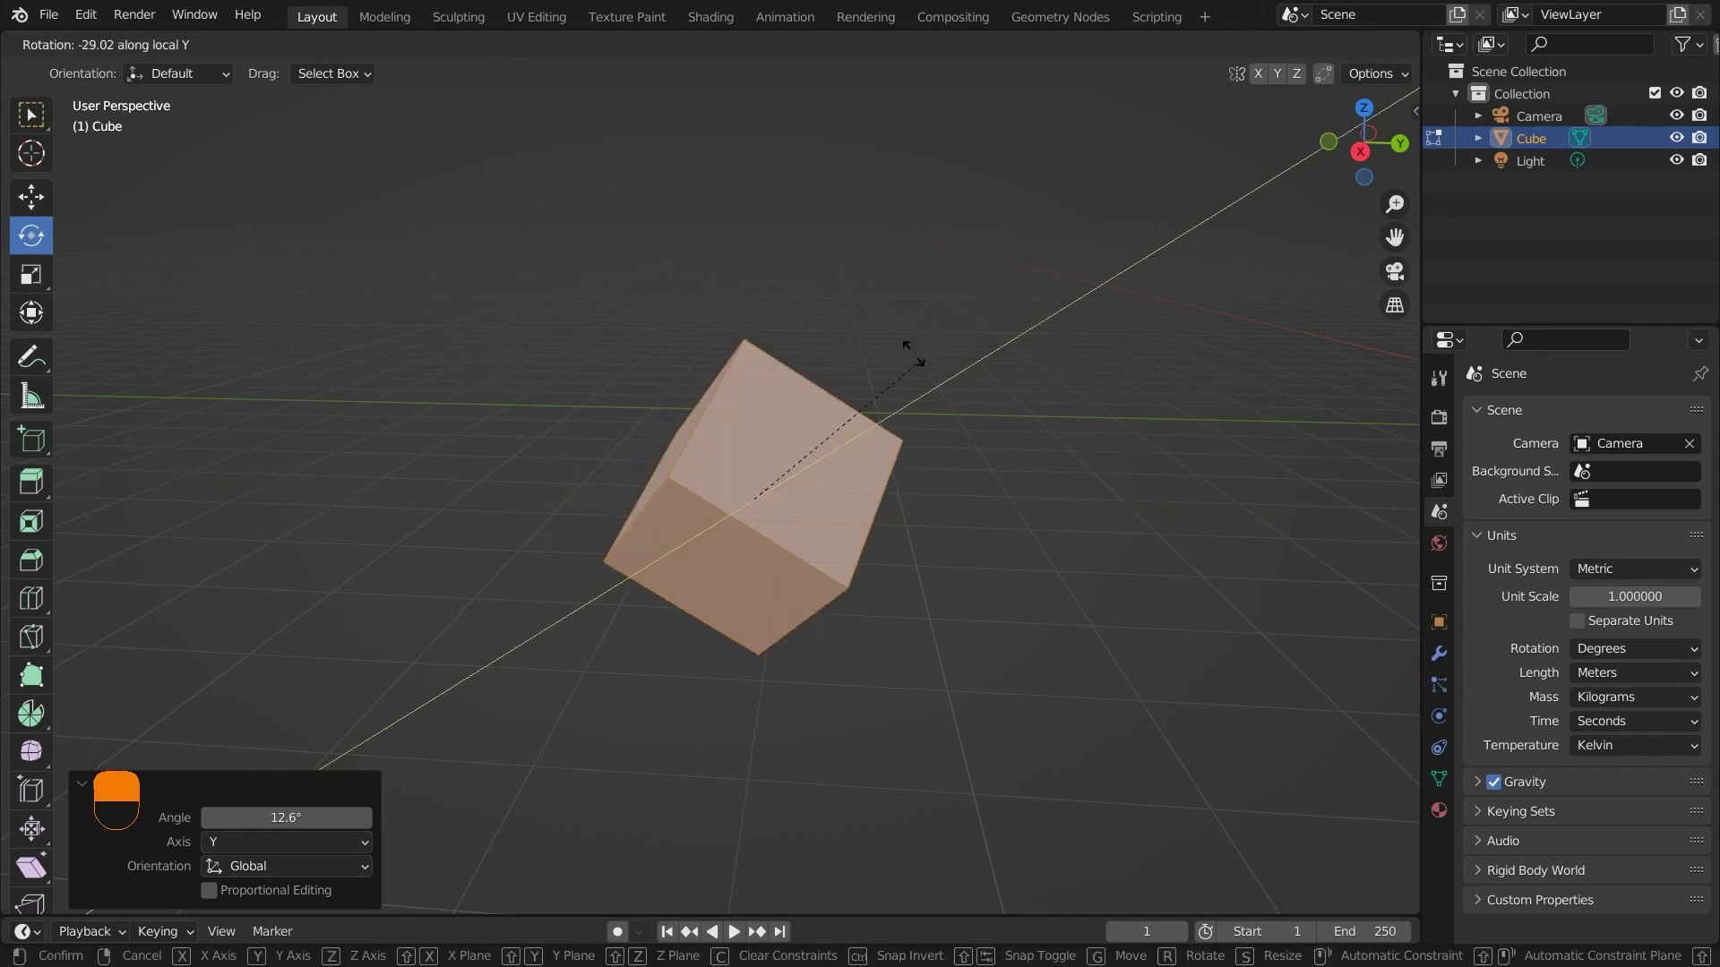
{"action": "key", "text": "Escape"}
{"action": "key", "text": "r"}
{"action": "key", "text": "x"}
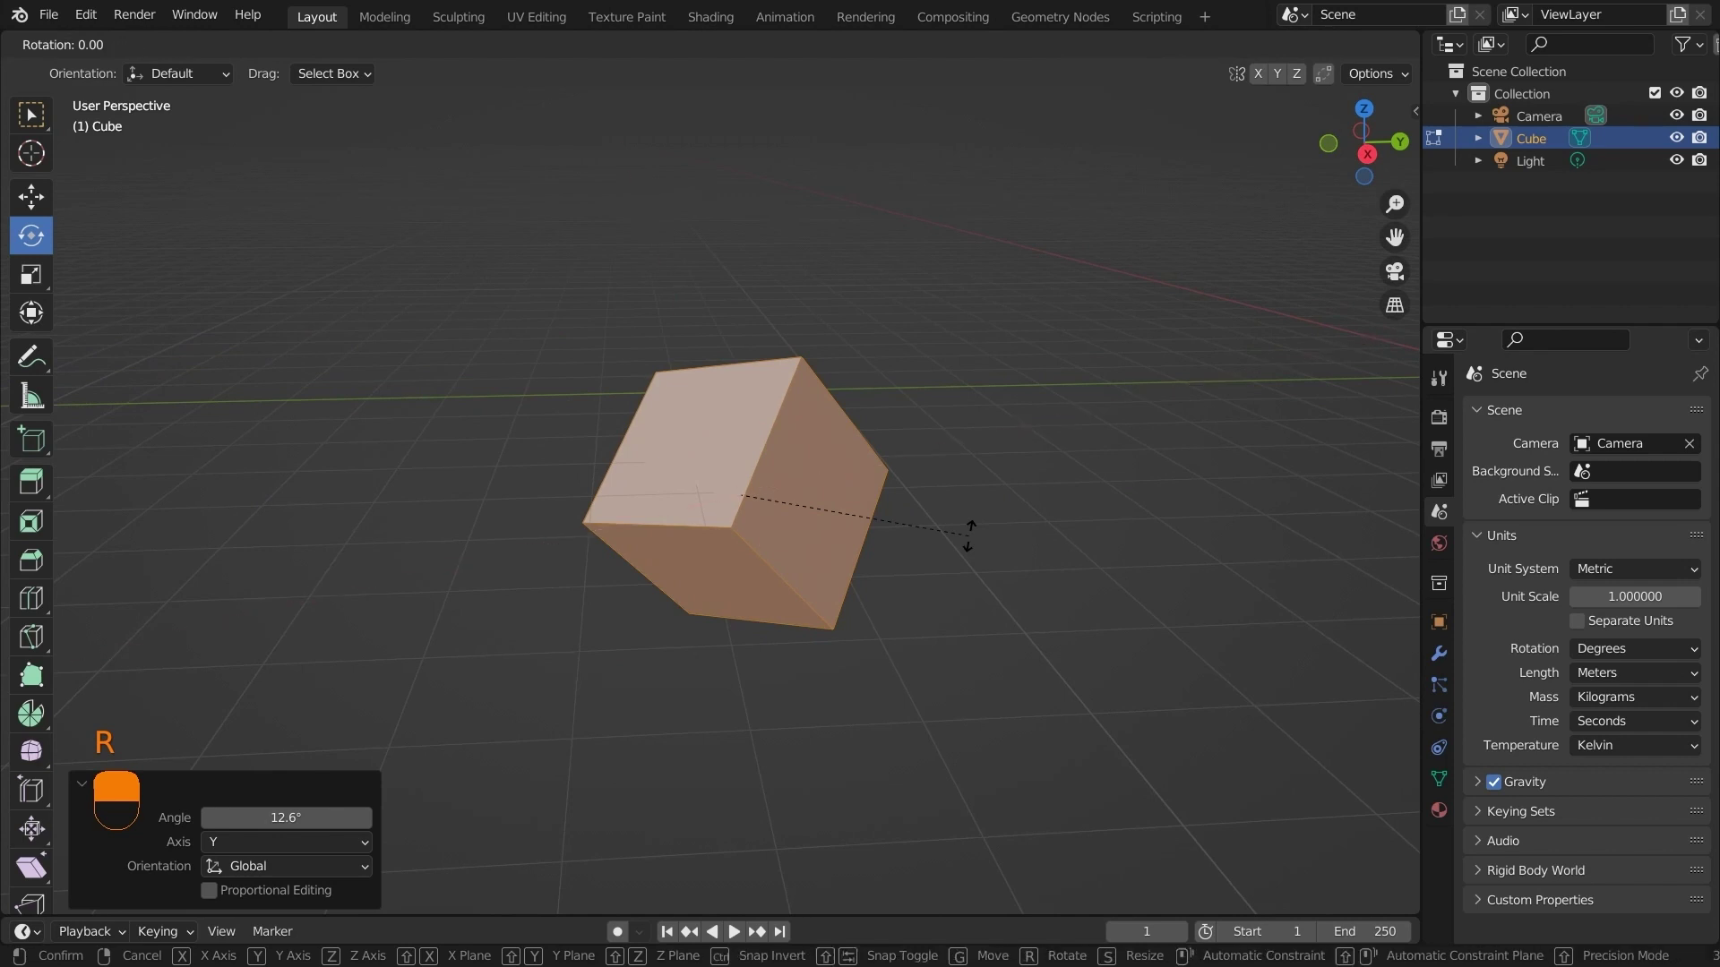
{"action": "key", "text": "Escape"}
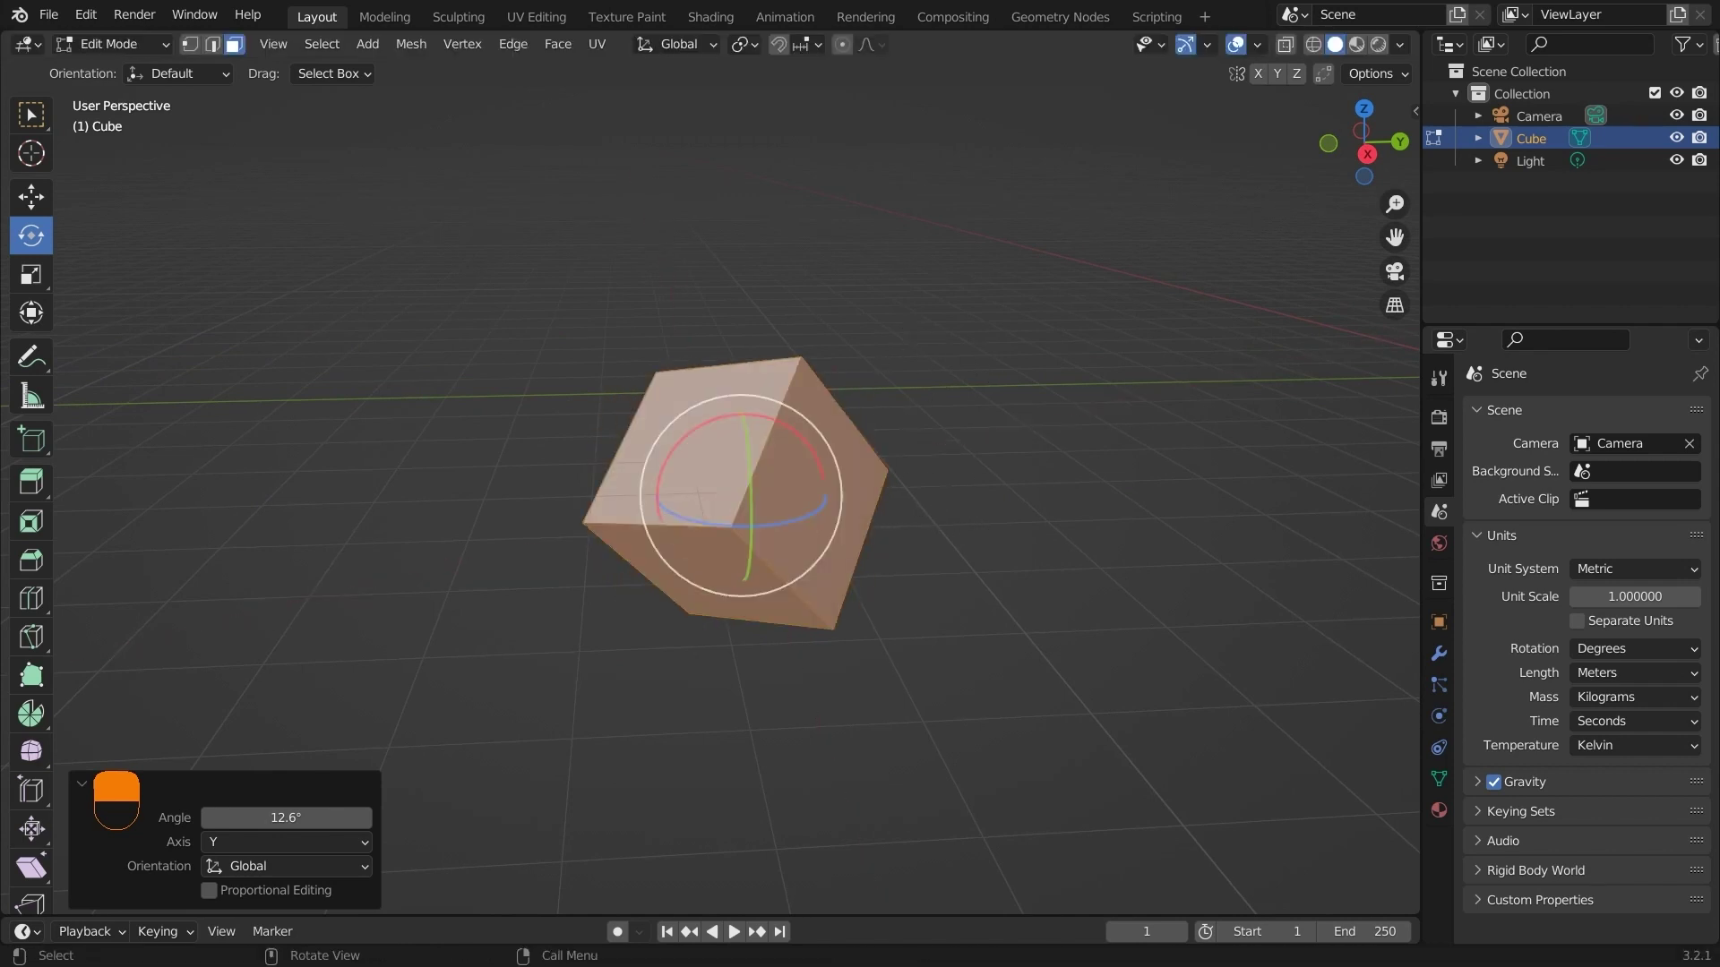
Try to scale the whole cube uniformly with the Scale tool active
{"action": "left_click", "coordinate": [30, 274]}
{"action": "scroll", "coordinate": [735, 496], "scroll_direction": "down", "scroll_amount": 4}
{"action": "scroll", "coordinate": [734, 495], "scroll_direction": "up", "scroll_amount": 2}
{"action": "middle_click_drag", "start_coordinate": [734, 495], "coordinate": [798, 497]}
{"action": "scroll", "coordinate": [788, 497], "scroll_direction": "up", "scroll_amount": 2}
{"action": "left_click", "coordinate": [806, 515]}
{"action": "scroll", "coordinate": [797, 497], "scroll_direction": "down", "scroll_amount": 2}
{"action": "key", "text": "a"}
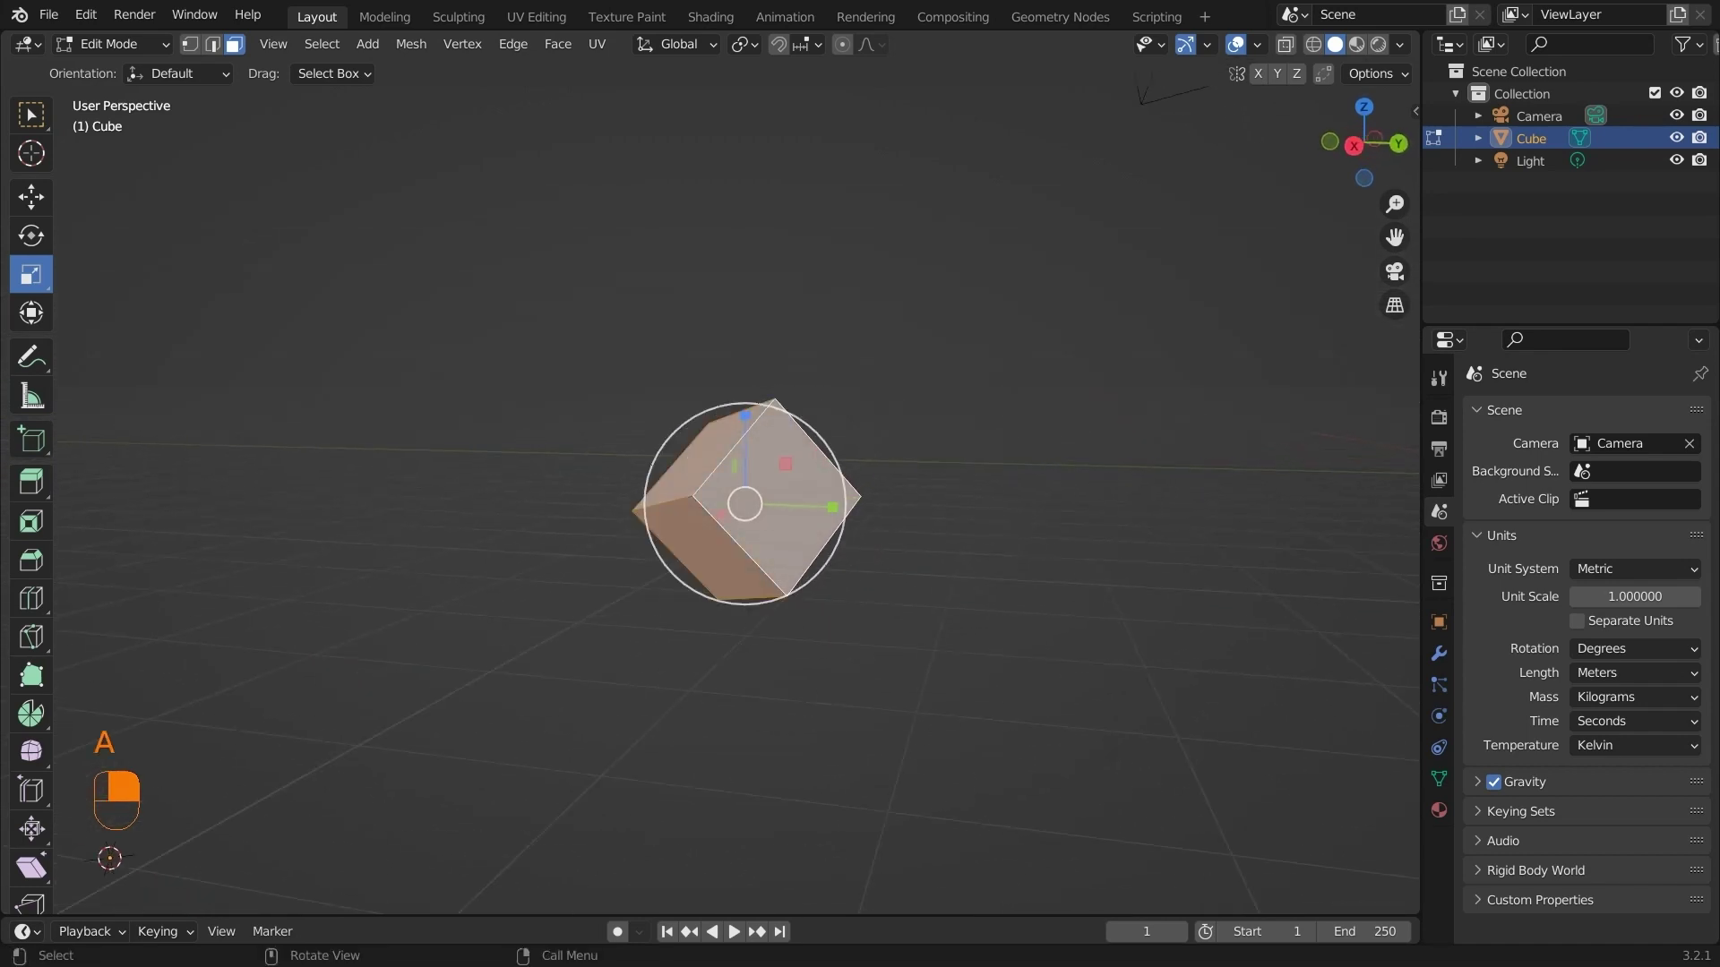
{"action": "key", "text": "s"}
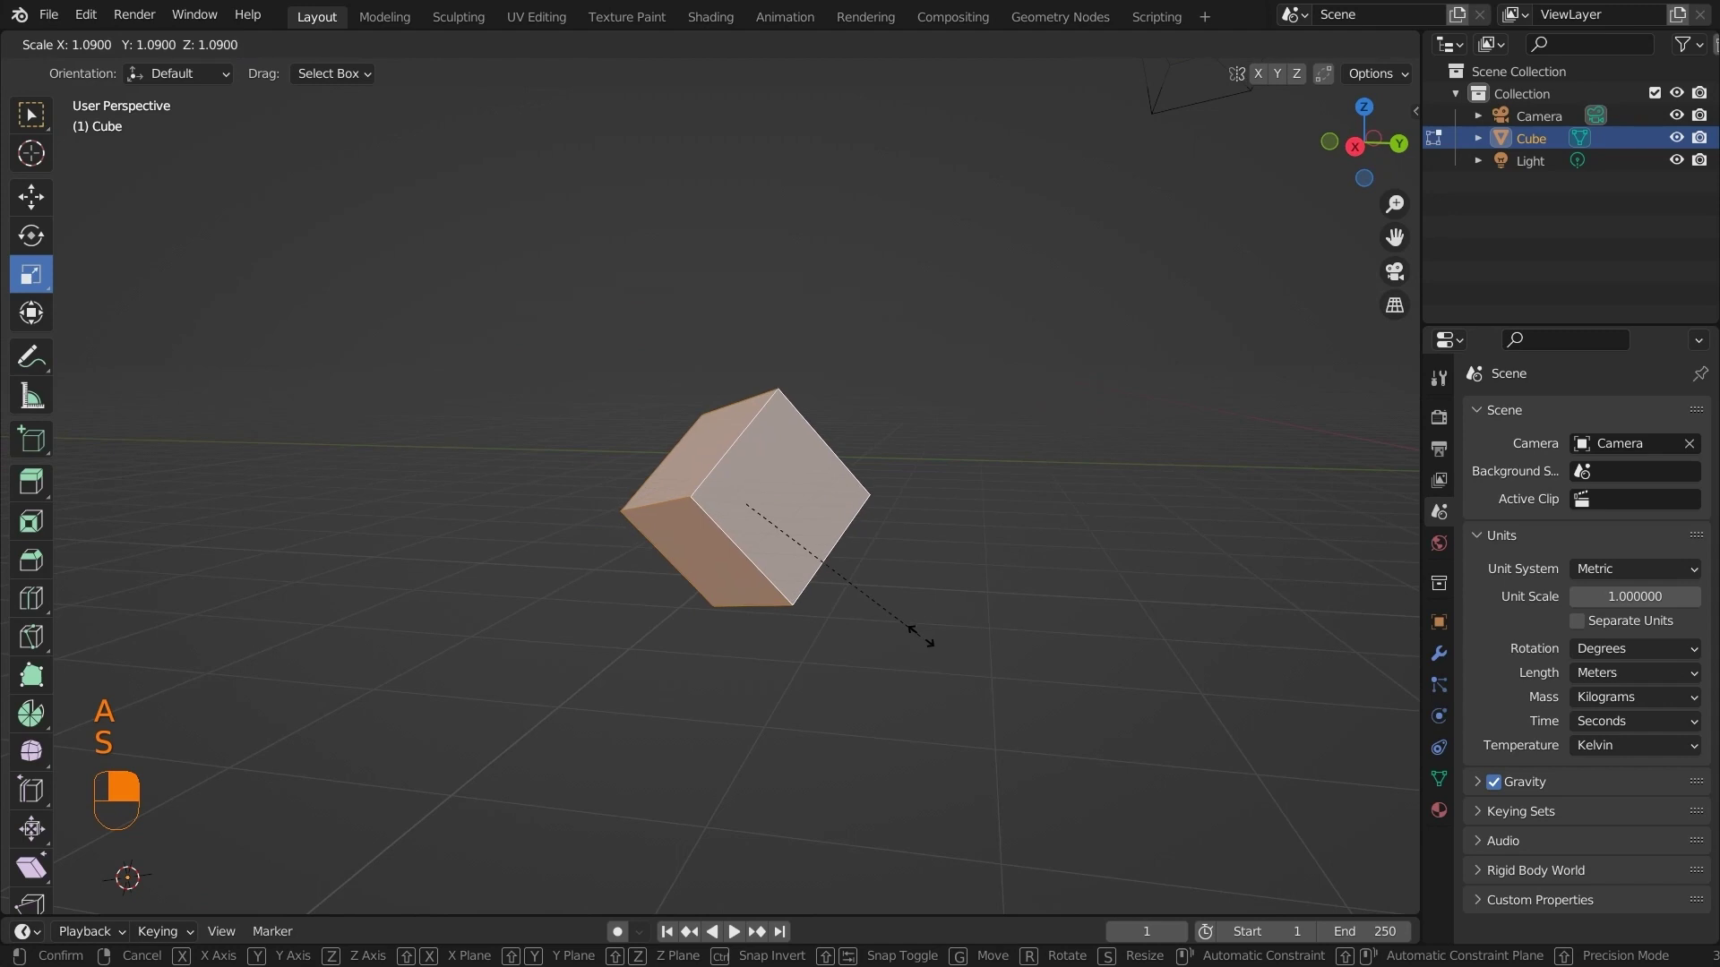
{"action": "right_click", "coordinate": [1221, 739]}
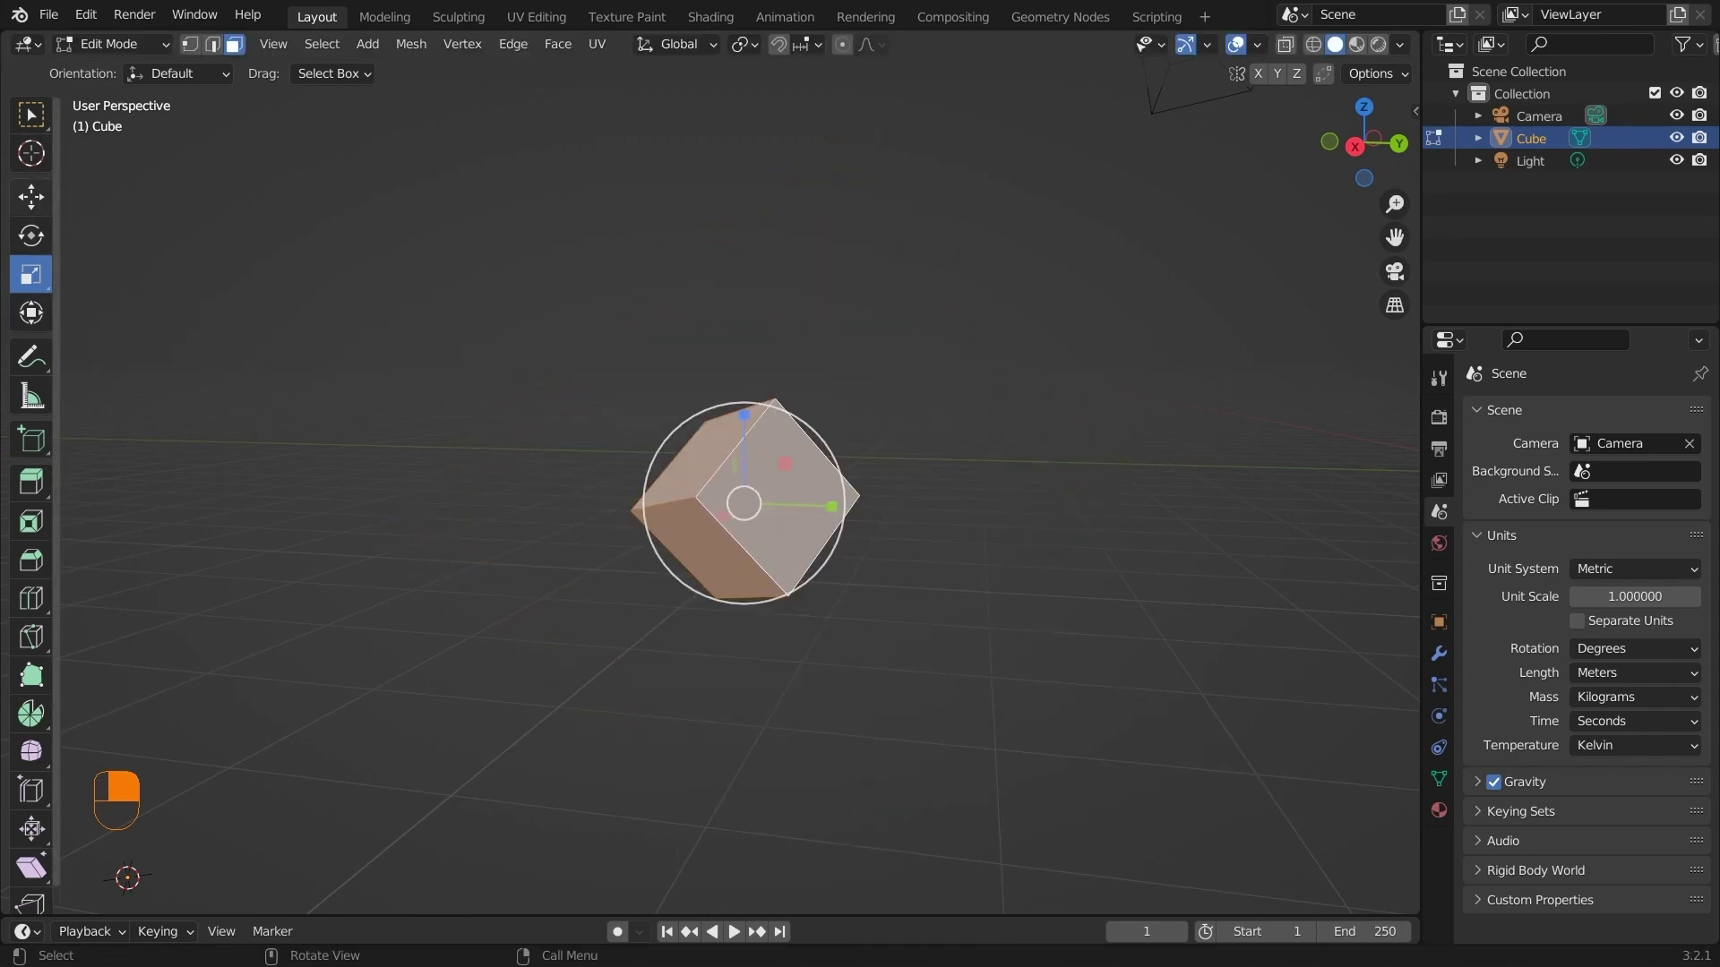
Use the Transform tool to move the cube along global Y and rotate it -75.5° about global X
{"action": "left_click", "coordinate": [32, 312]}
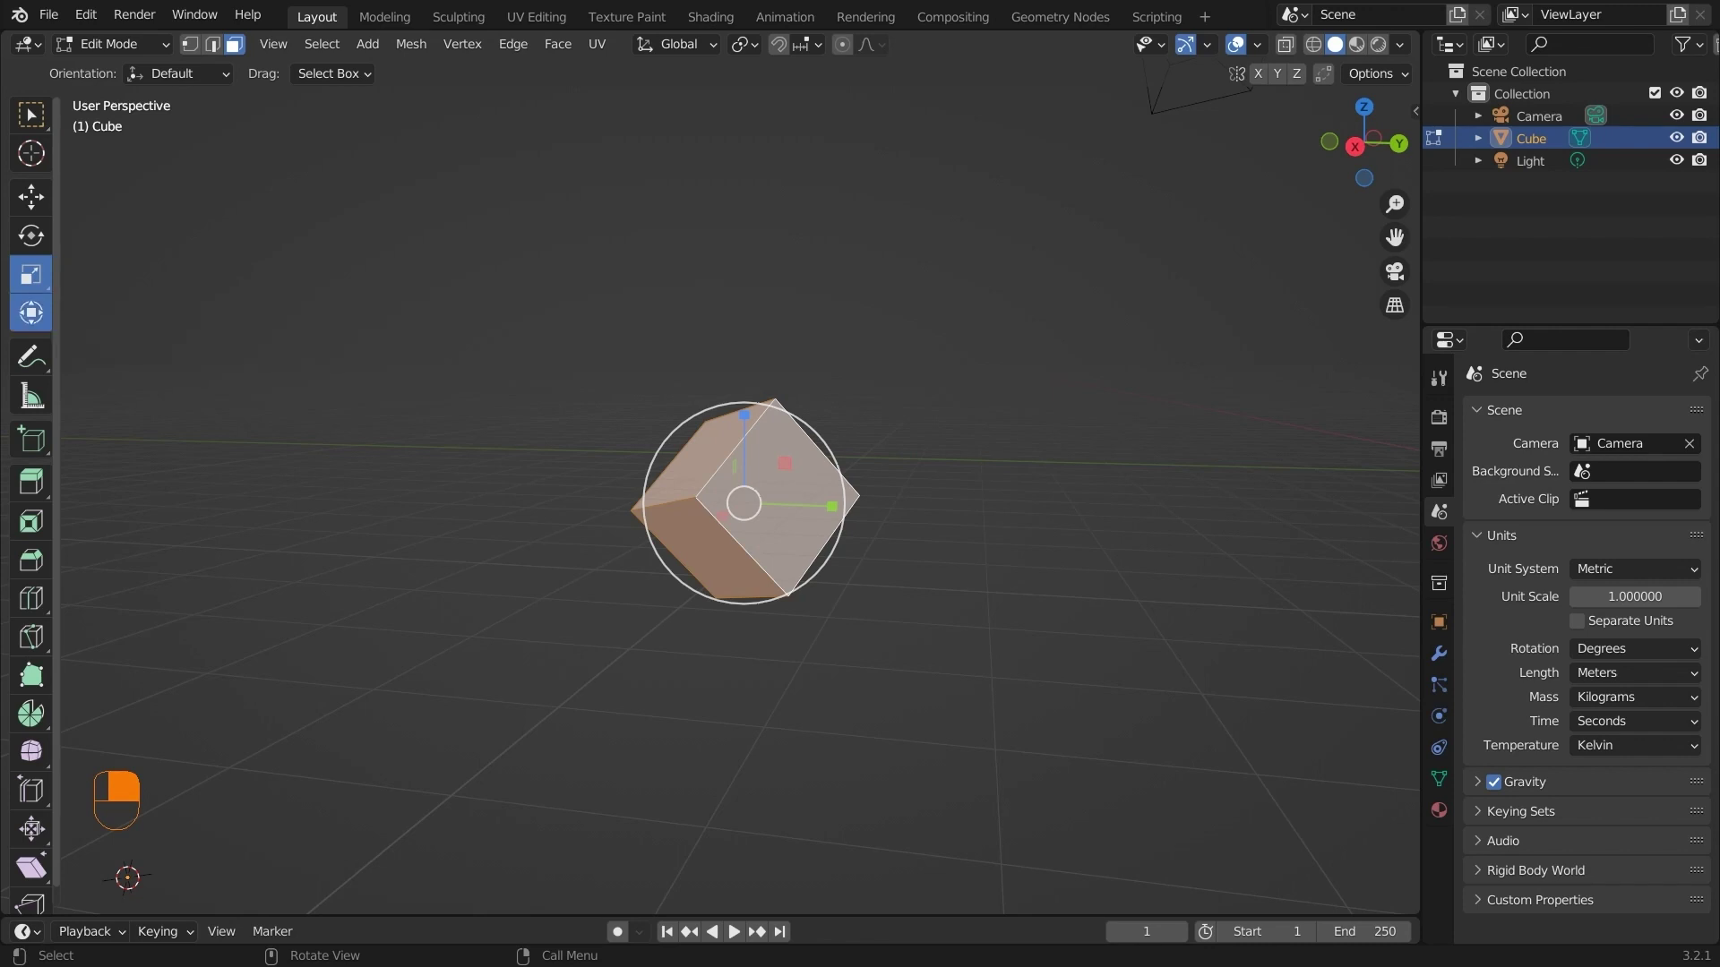
{"action": "scroll", "coordinate": [940, 506], "scroll_direction": "up", "scroll_amount": 2}
{"action": "middle_click_drag", "start_coordinate": [940, 506], "coordinate": [967, 524]}
{"action": "left_click_drag", "start_coordinate": [879, 504], "coordinate": [942, 504]}
{"action": "middle_click_drag", "start_coordinate": [942, 504], "coordinate": [860, 528]}
{"action": "left_click_drag", "start_coordinate": [890, 493], "coordinate": [905, 587]}
{"action": "middle_click_drag", "start_coordinate": [905, 587], "coordinate": [896, 542]}
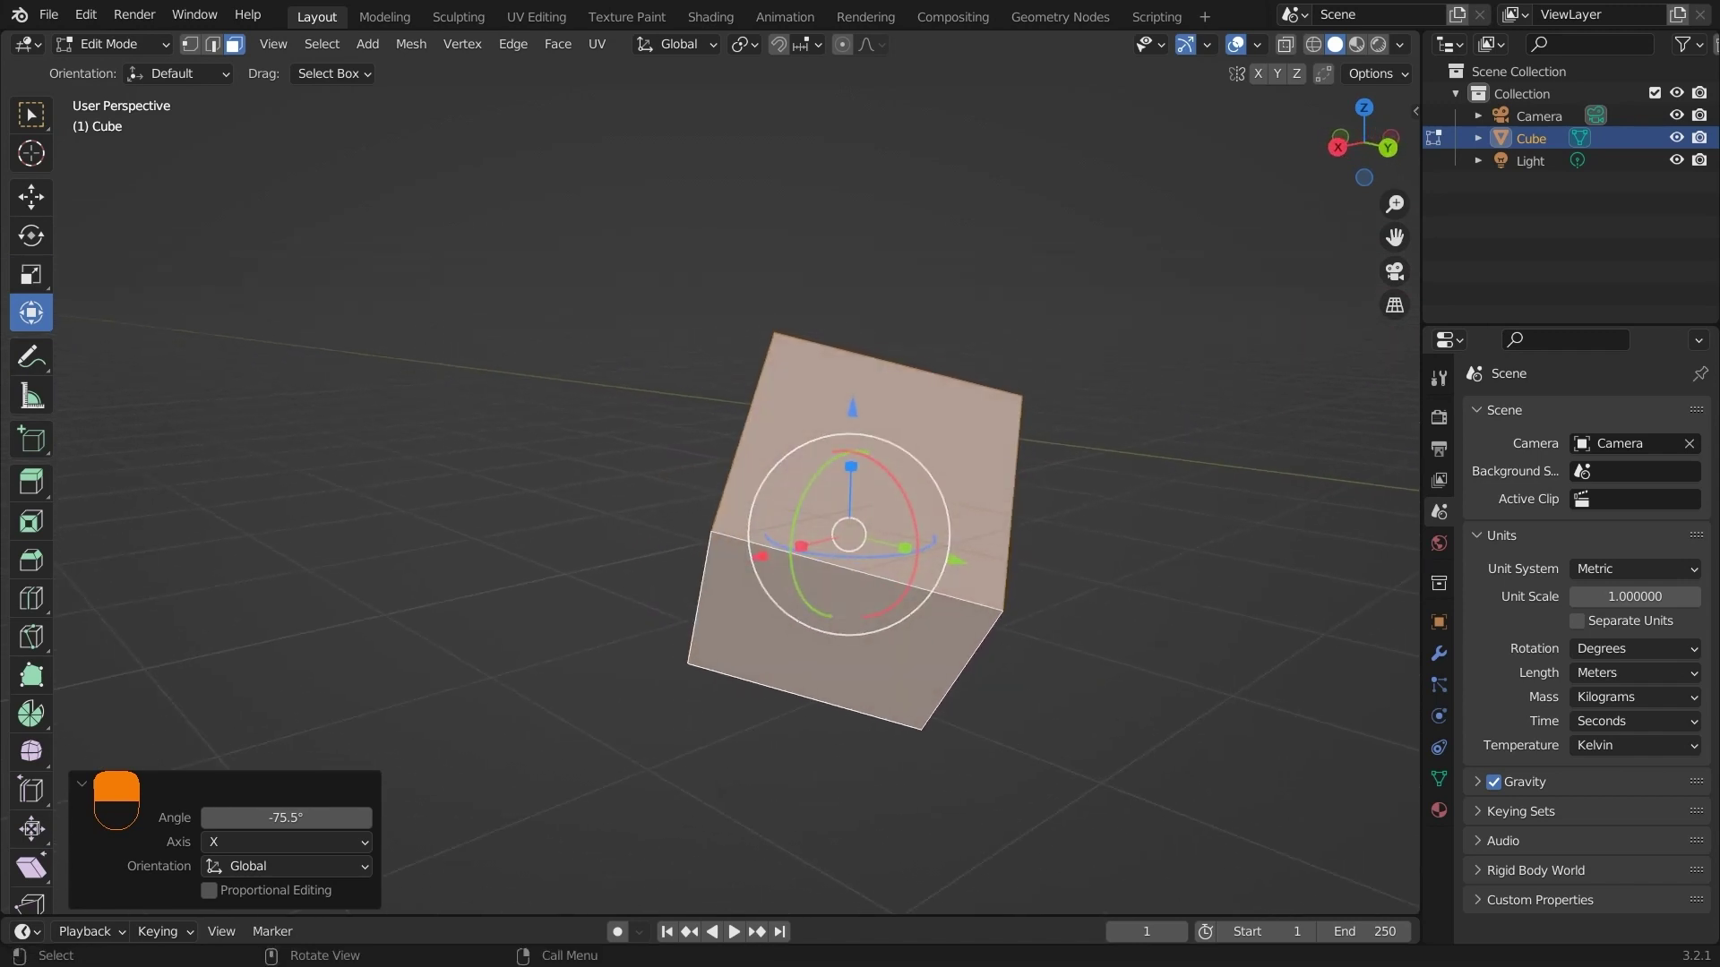
Try to scale the cube by about 3.18 along global Z with the Transform tool and undo it
{"action": "left_click_drag", "start_coordinate": [852, 464], "coordinate": [875, 322]}
{"action": "scroll", "coordinate": [874, 322], "scroll_direction": "down", "scroll_amount": 3}
{"action": "middle_click_drag", "start_coordinate": [874, 322], "coordinate": [829, 319]}
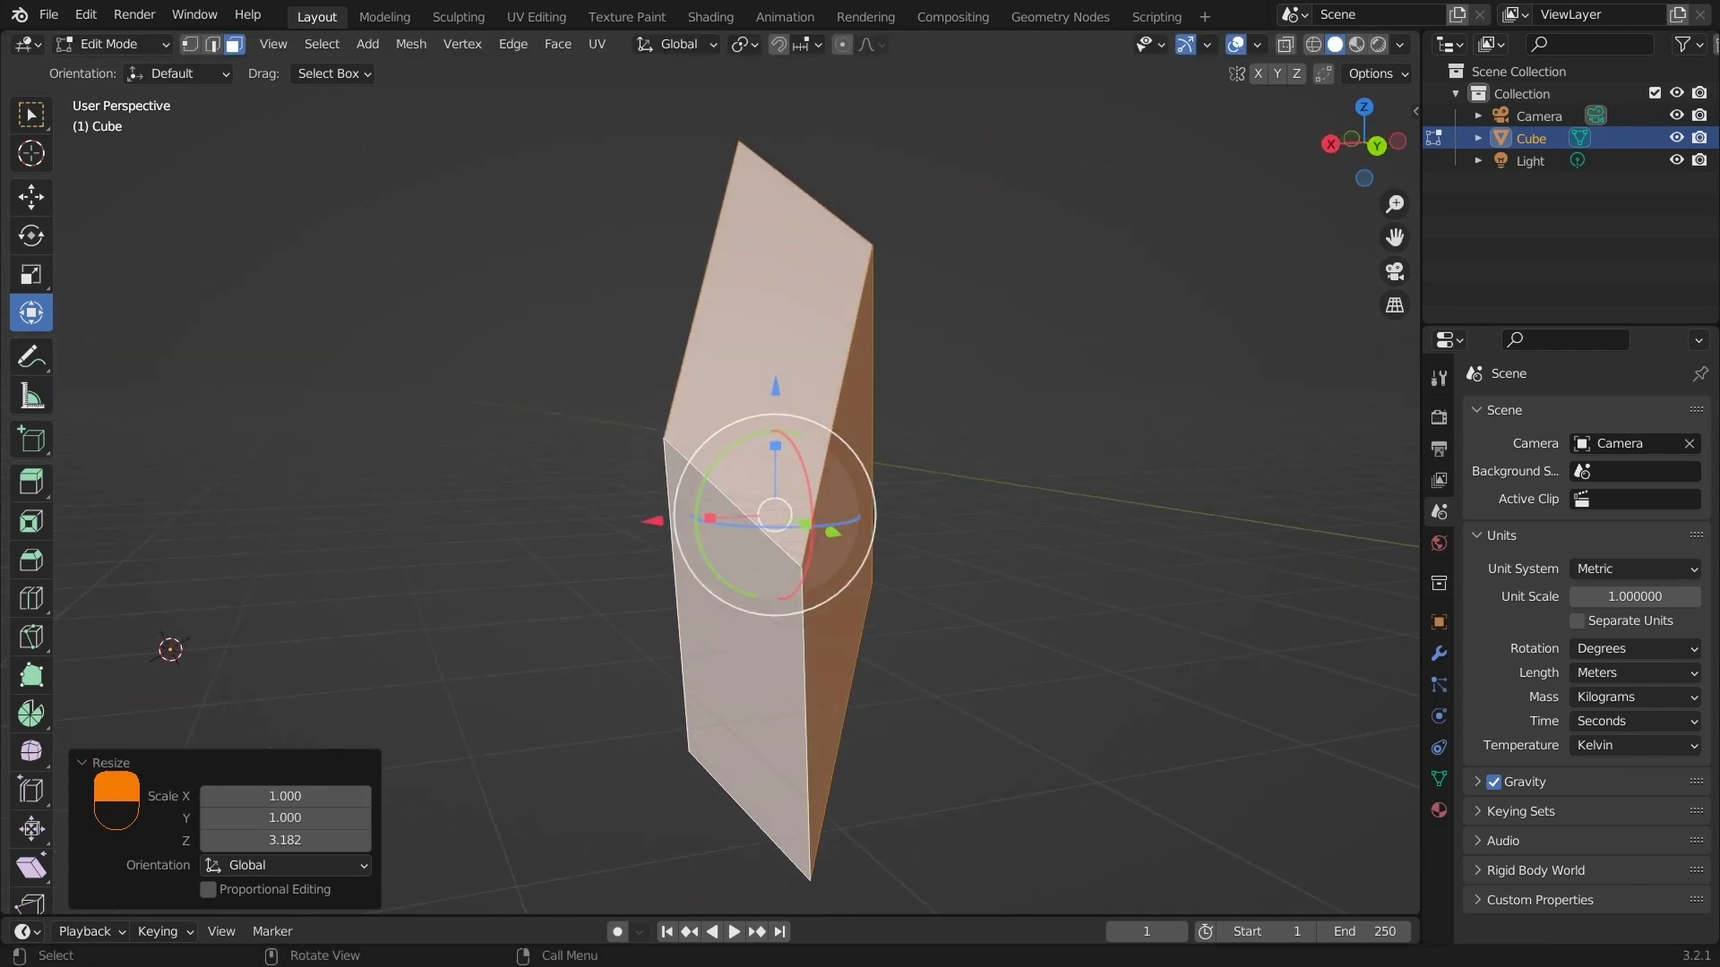
{"action": "key", "text": "ctrl+z"}
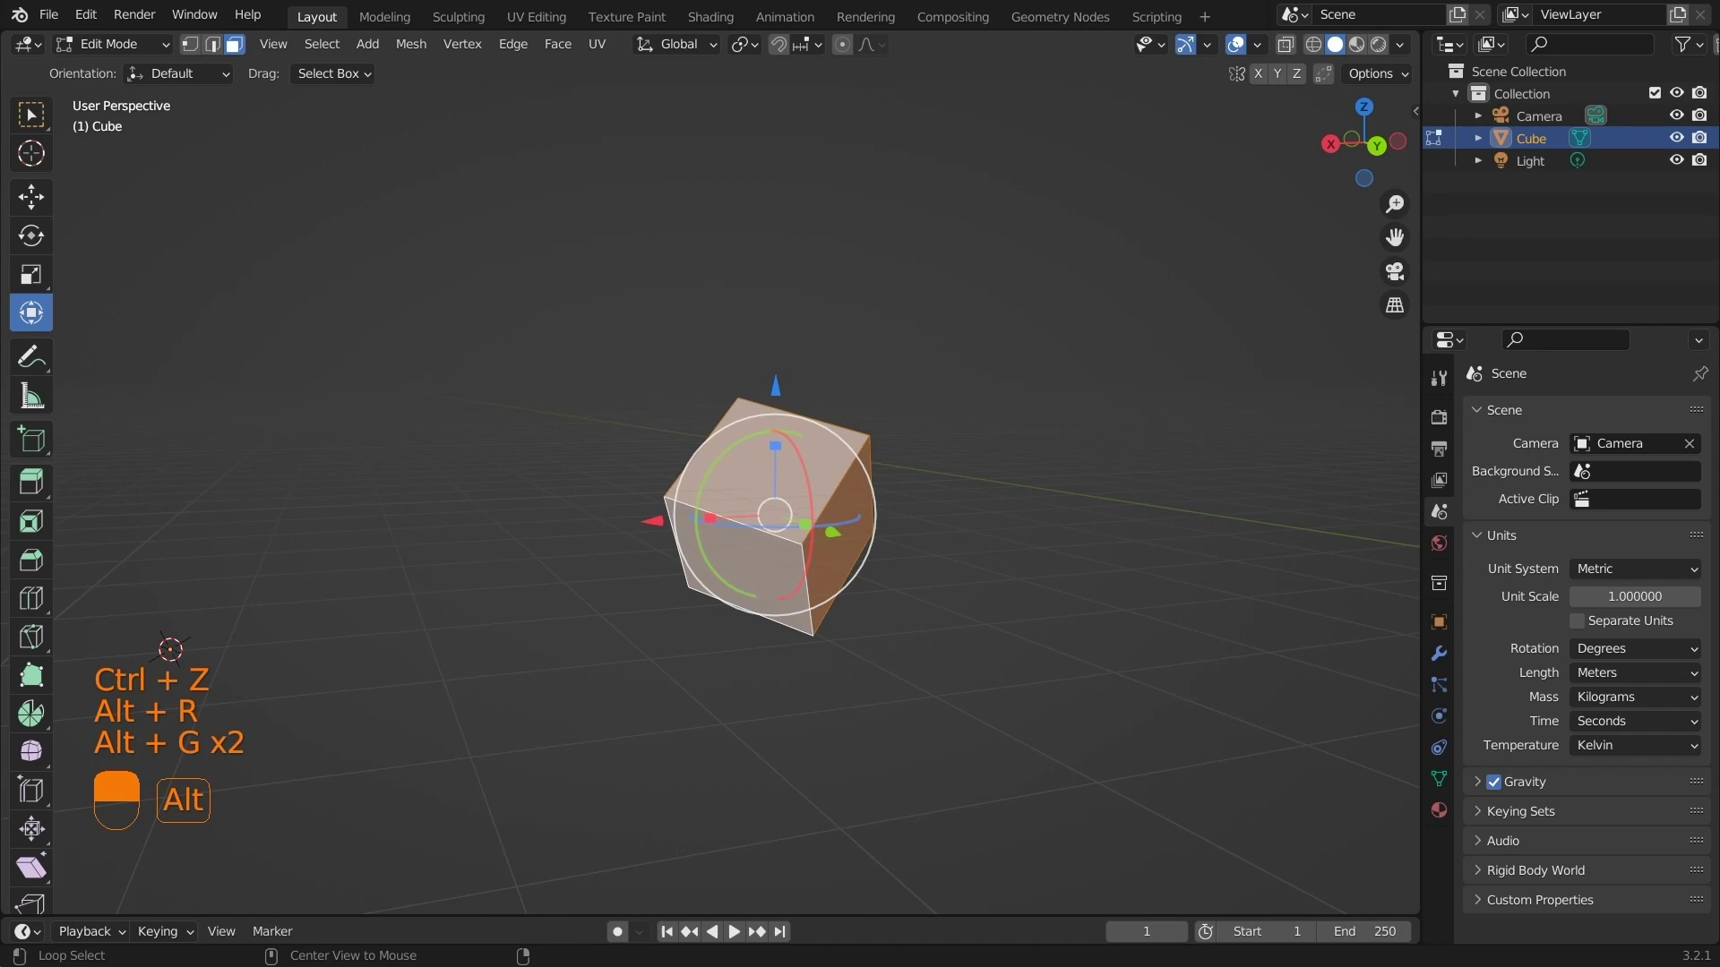
Deselect the cube and draw freehand annotations with the Annotate tool: an arch above it and loops over its faces
{"action": "middle_click_drag", "start_coordinate": [829, 319], "coordinate": [864, 319]}
{"action": "left_click", "coordinate": [941, 358]}
{"action": "scroll", "coordinate": [775, 515], "scroll_direction": "up", "scroll_amount": 2}
{"action": "middle_click_drag", "start_coordinate": [842, 515], "coordinate": [932, 519]}
{"action": "scroll", "coordinate": [708, 510], "scroll_direction": "down", "scroll_amount": 2}
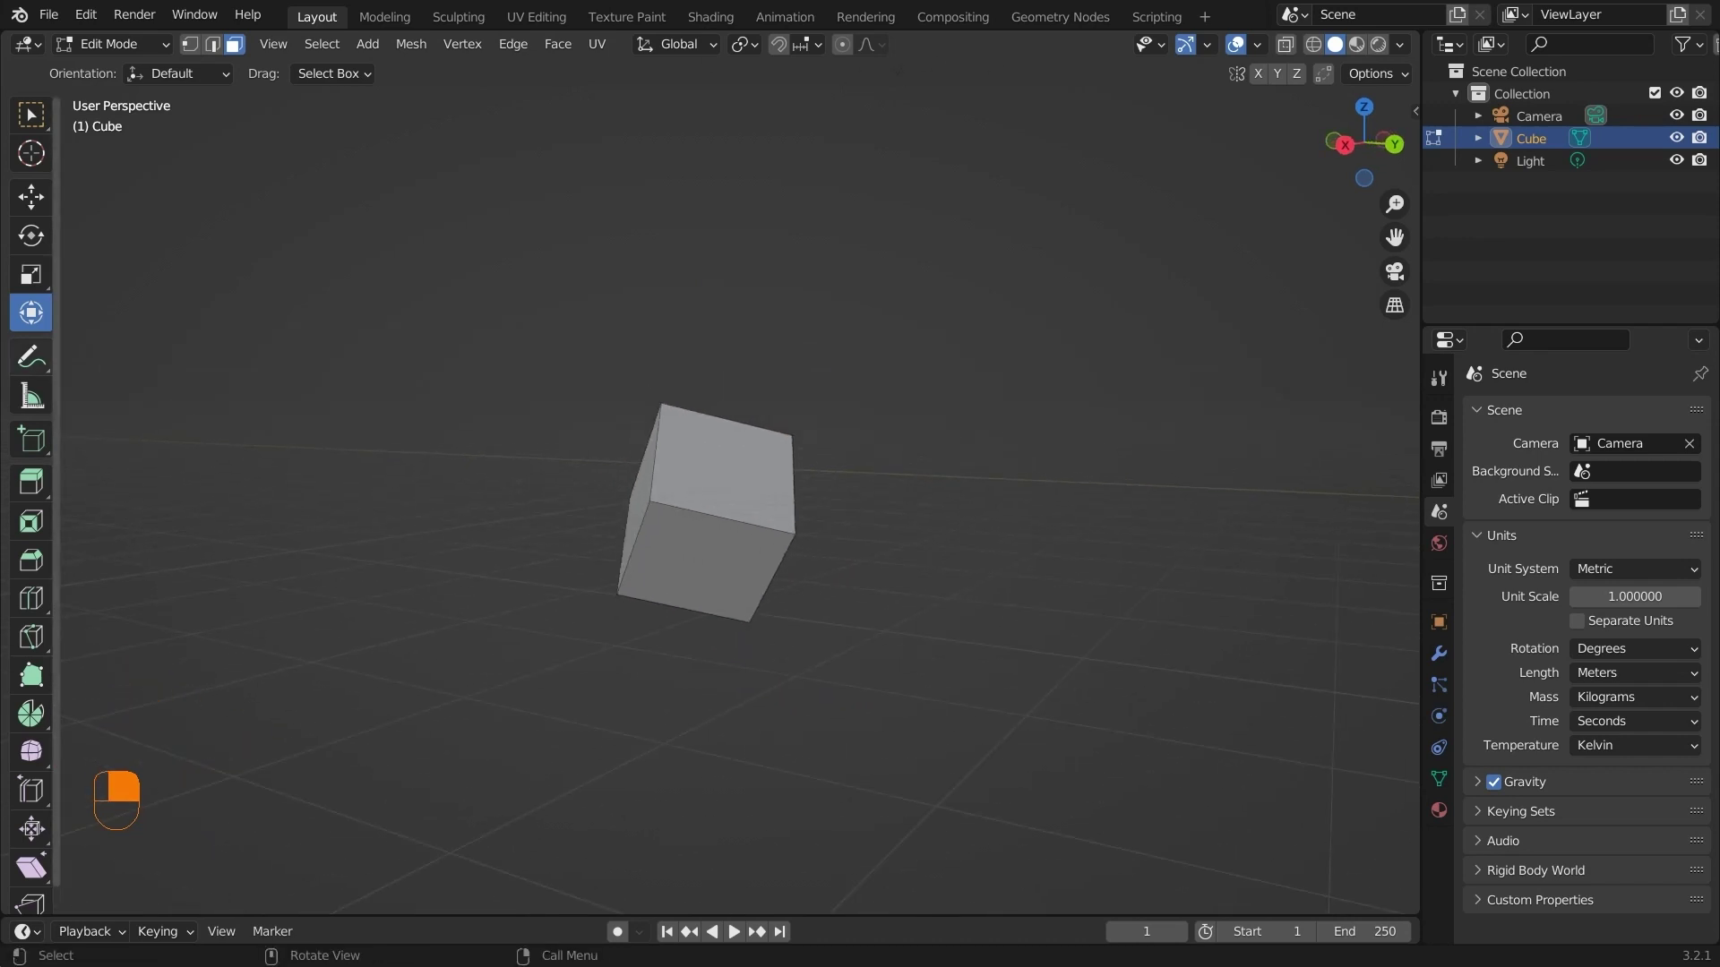
{"action": "left_click", "coordinate": [31, 356]}
{"action": "middle_click_drag", "start_coordinate": [538, 349], "coordinate": [591, 350]}
{"action": "scroll", "coordinate": [591, 349], "scroll_direction": "up", "scroll_amount": 2}
{"action": "left_click_drag", "start_coordinate": [675, 399], "coordinate": [837, 304]}
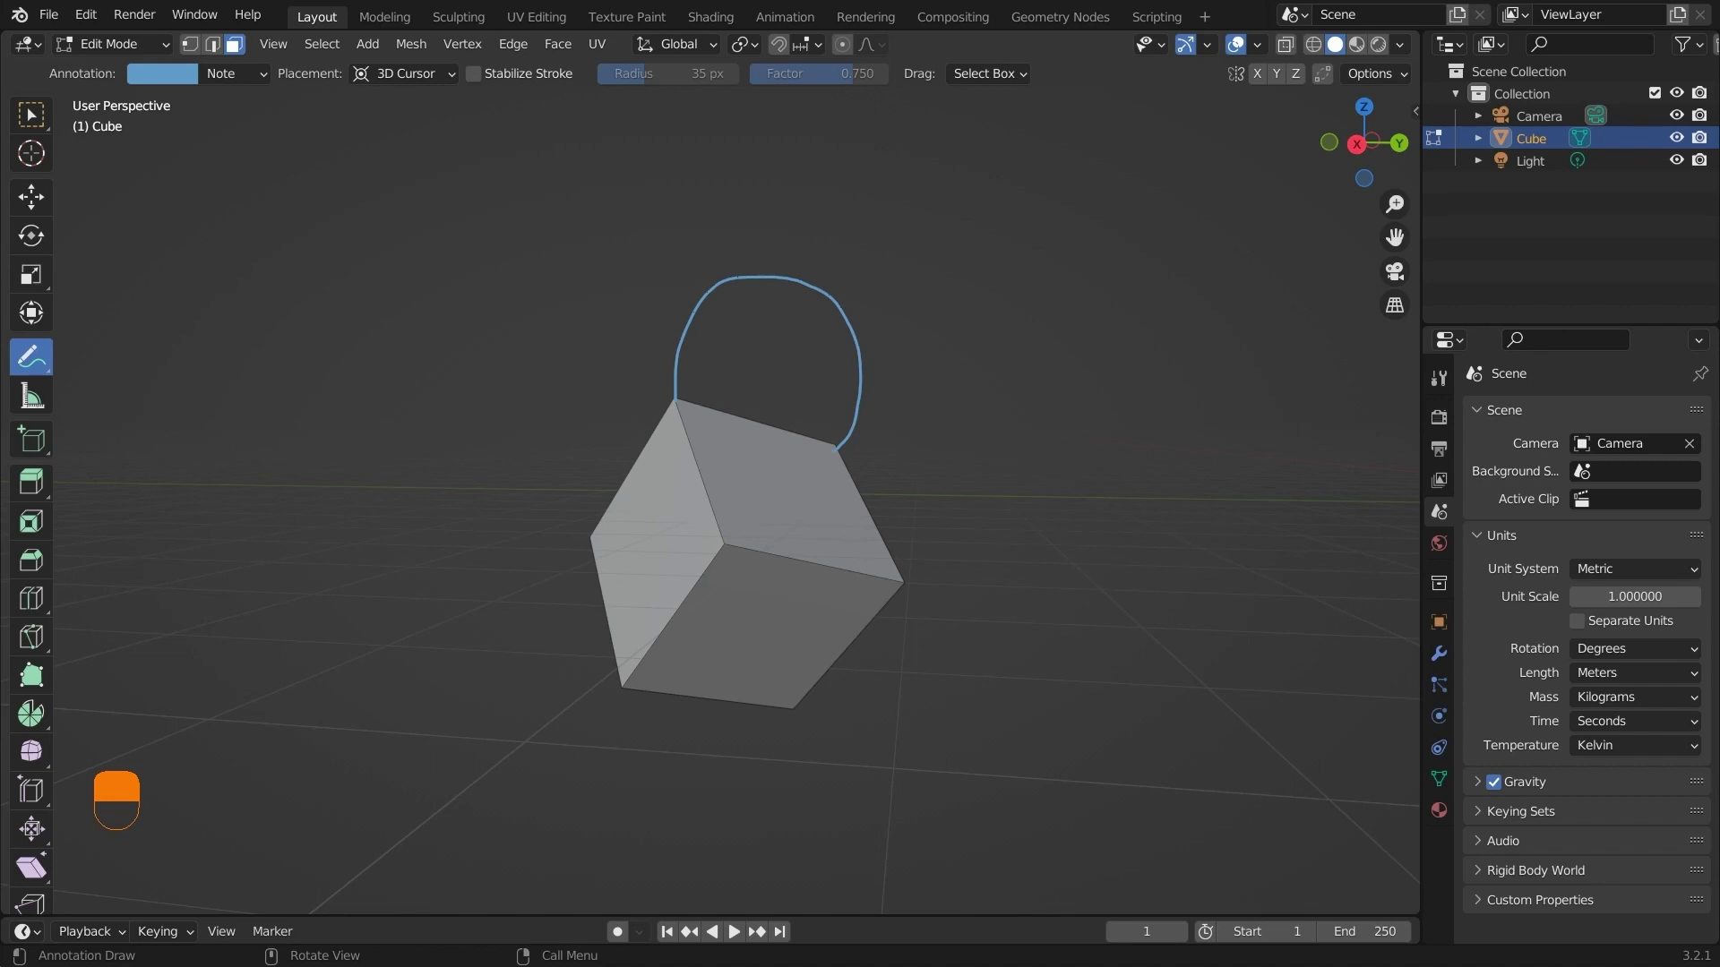
{"action": "mouse_move", "coordinate": [835, 450]}
{"action": "middle_mouse_down"}
{"action": "mouse_move", "coordinate": [882, 433]}
{"action": "mouse_move", "coordinate": [817, 450]}
{"action": "mouse_move", "coordinate": [840, 446]}
{"action": "middle_mouse_up"}
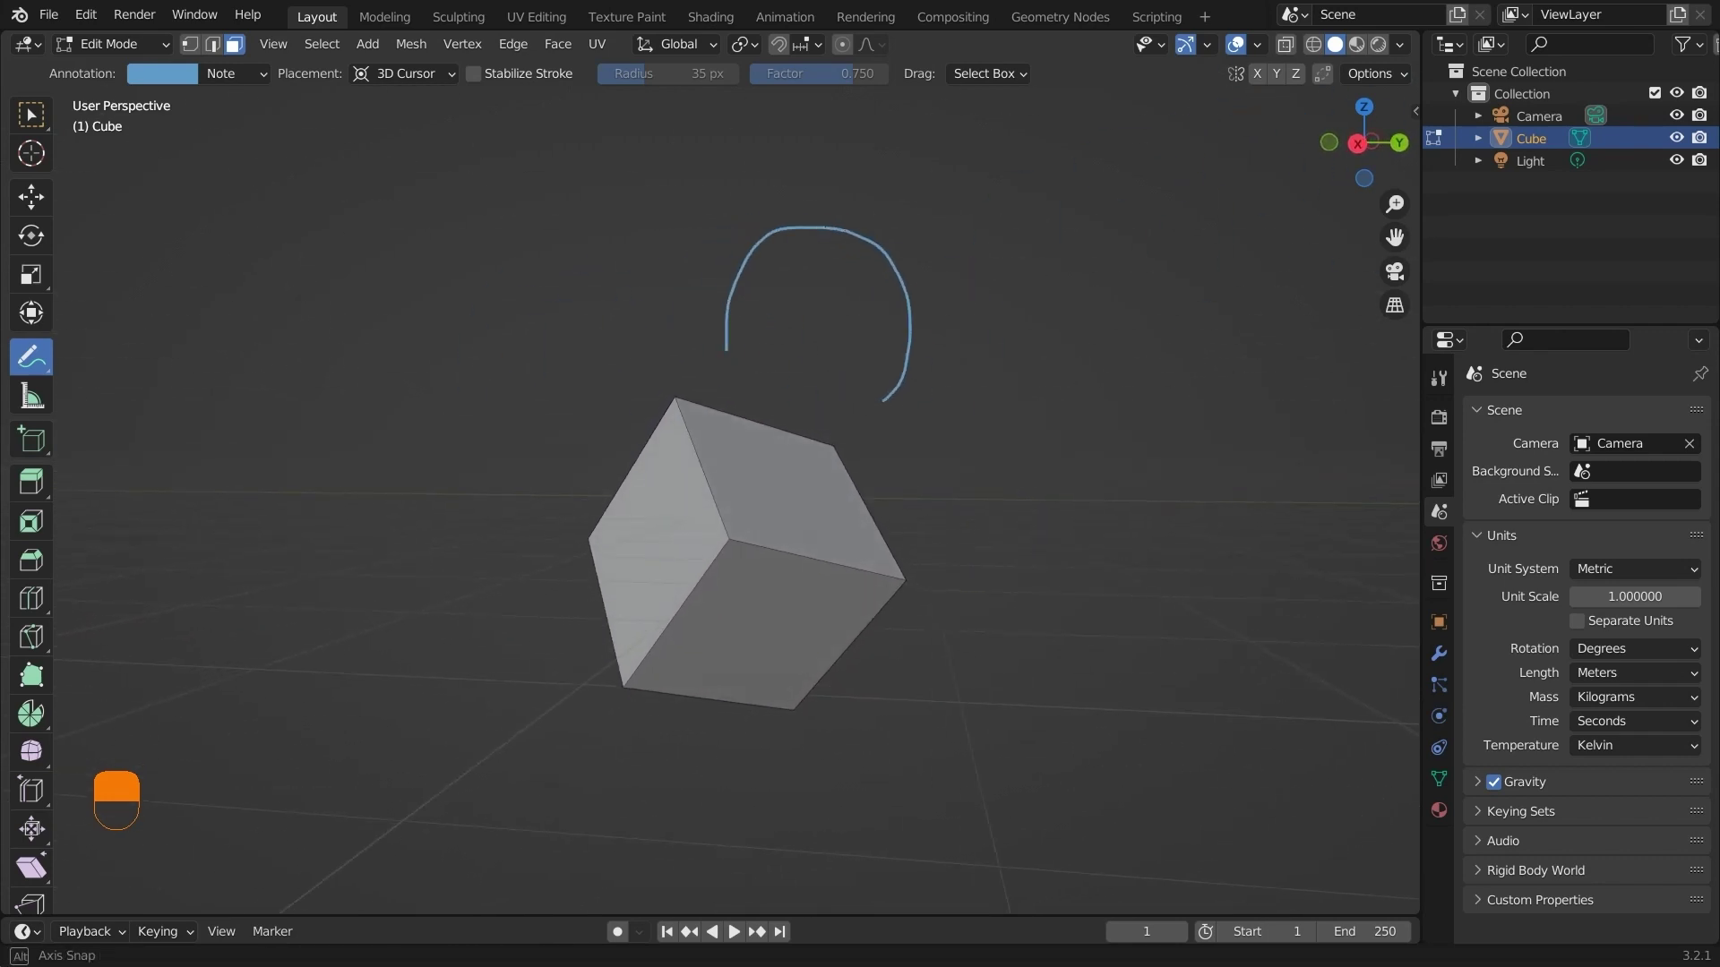
{"action": "left_click_drag", "start_coordinate": [727, 461], "coordinate": [761, 560]}
{"action": "middle_click_drag", "start_coordinate": [873, 528], "coordinate": [864, 529]}
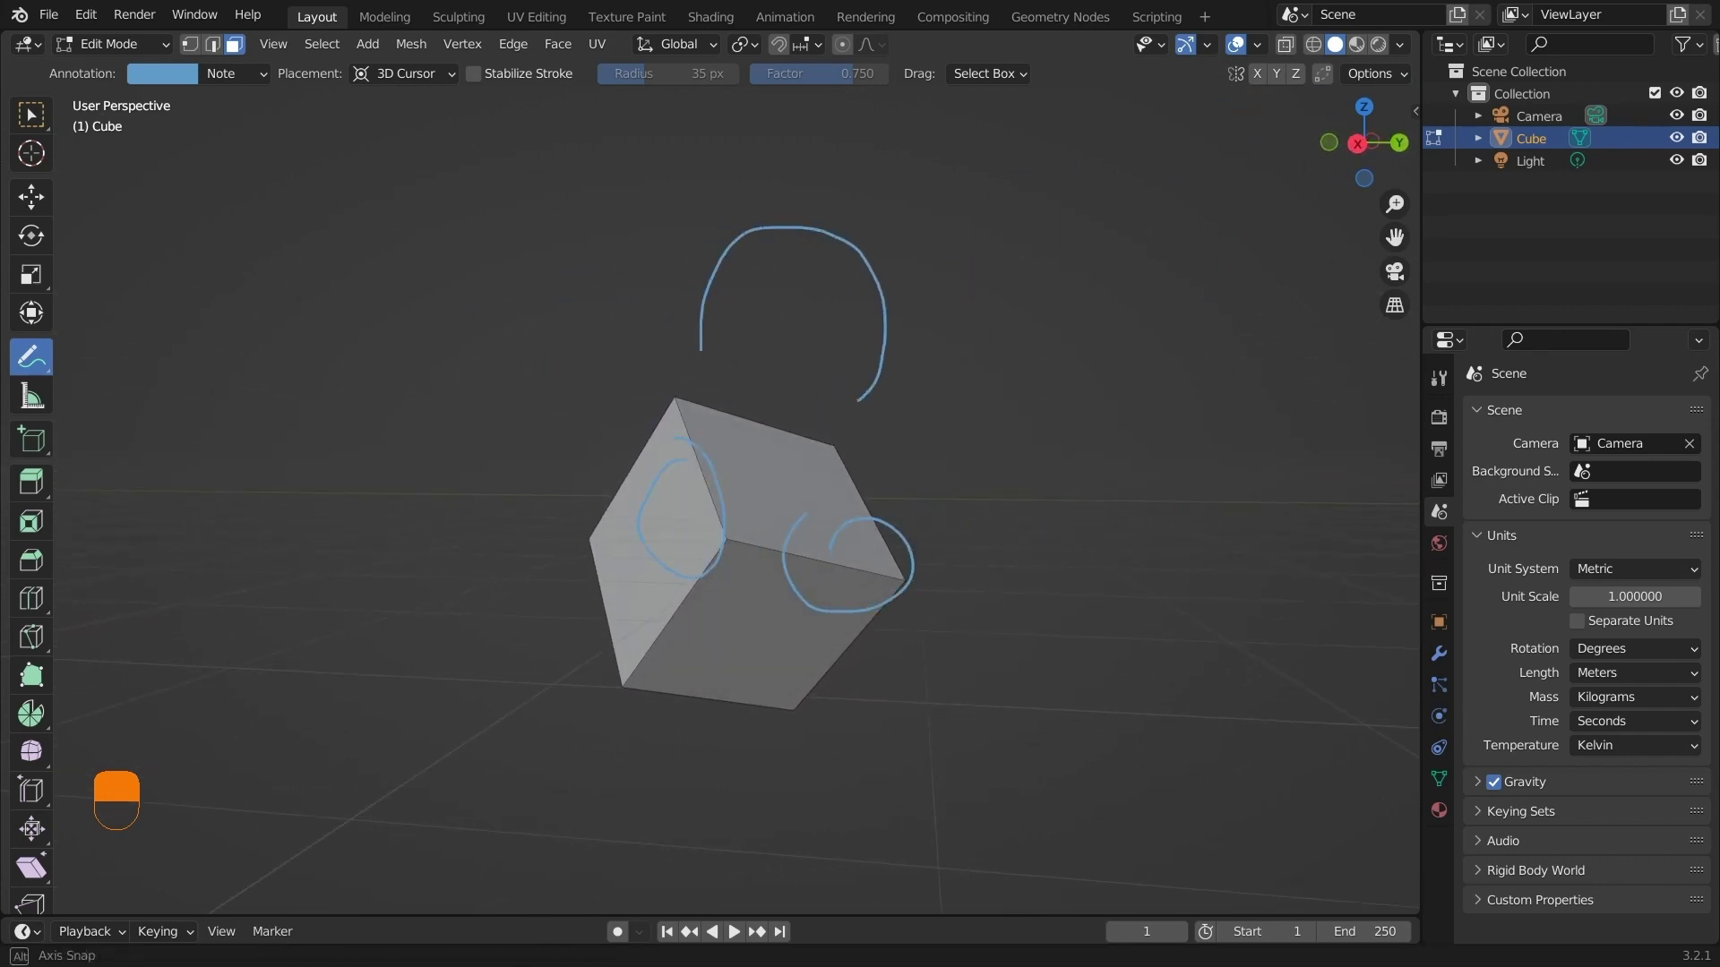
Switch to the right orthographic view and annotate a rough cylinder sketch with width and height markers
{"action": "left_click", "coordinate": [1358, 143]}
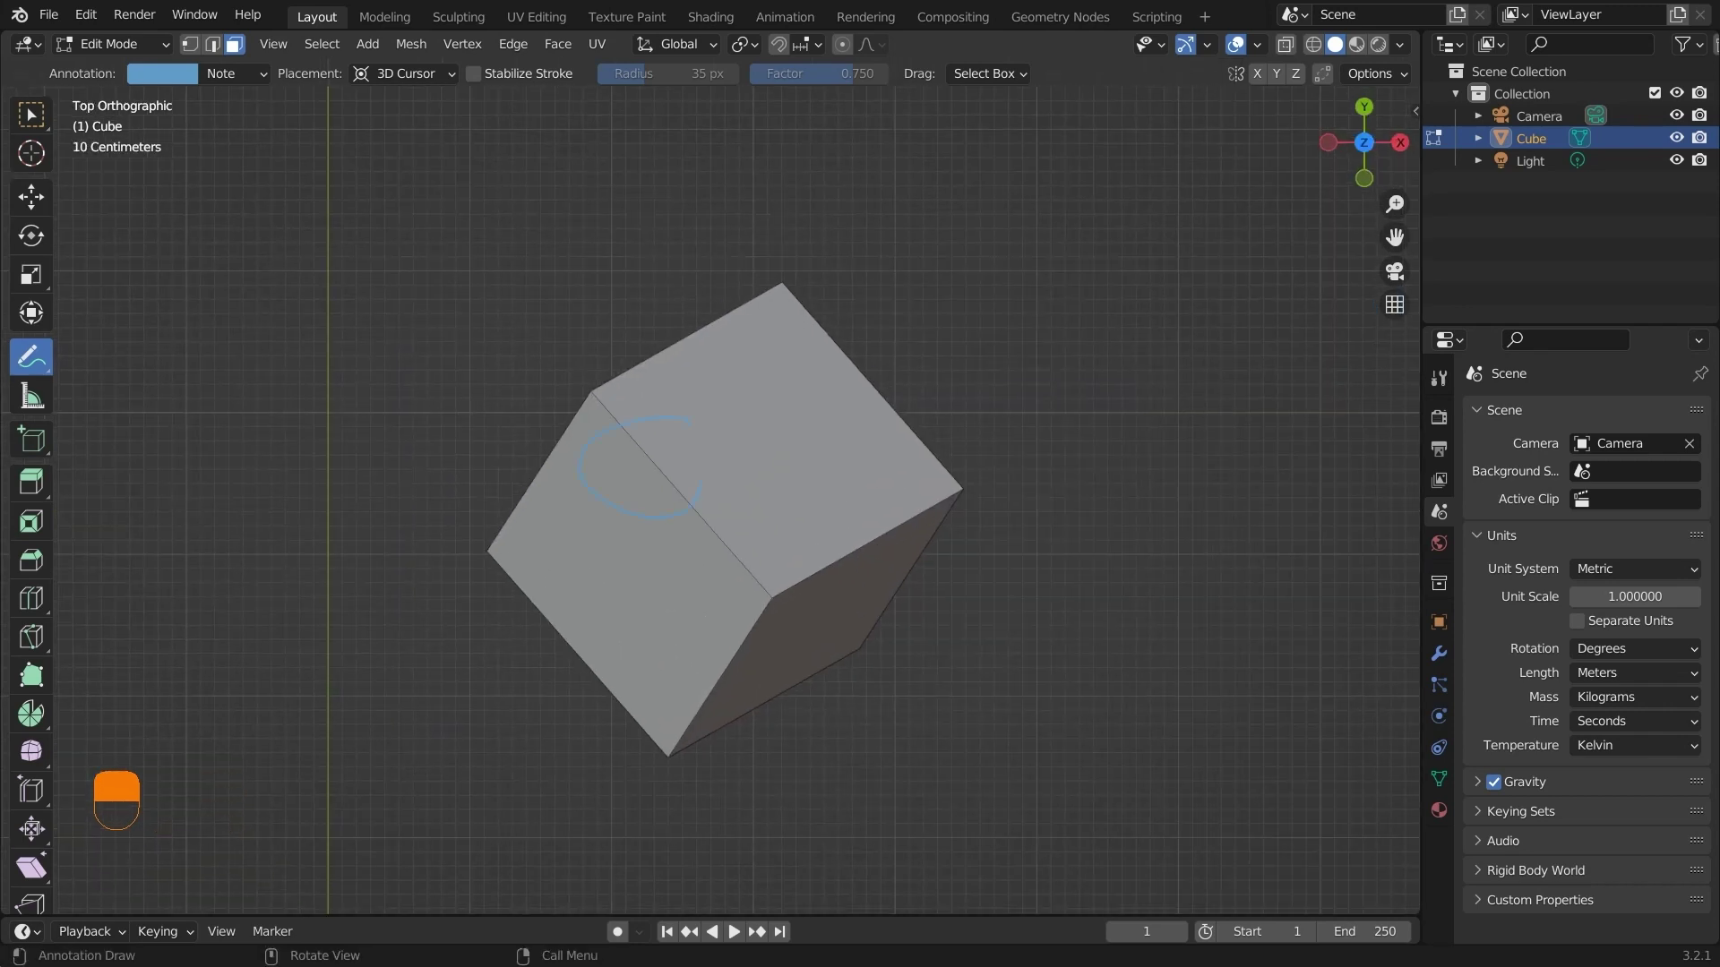
{"action": "left_click", "coordinate": [1399, 143]}
{"action": "middle_click_drag", "start_coordinate": [868, 528], "coordinate": [883, 348], "text": "shift"}
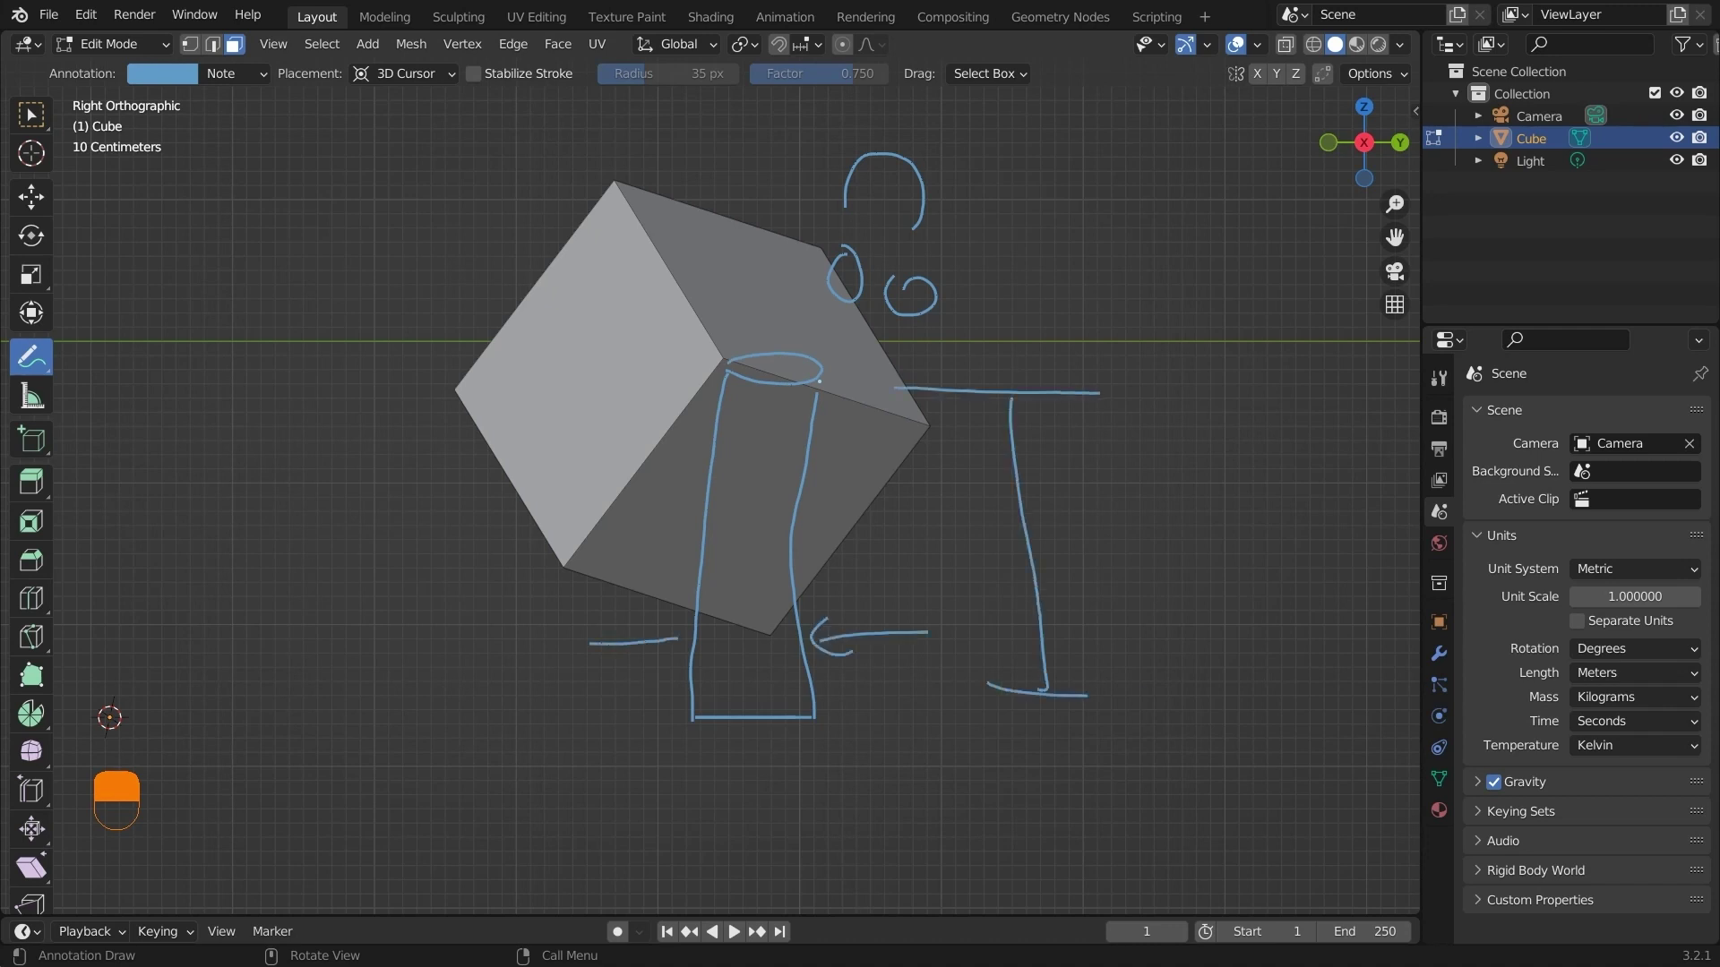
{"action": "middle_click_drag", "start_coordinate": [819, 381], "coordinate": [858, 462]}
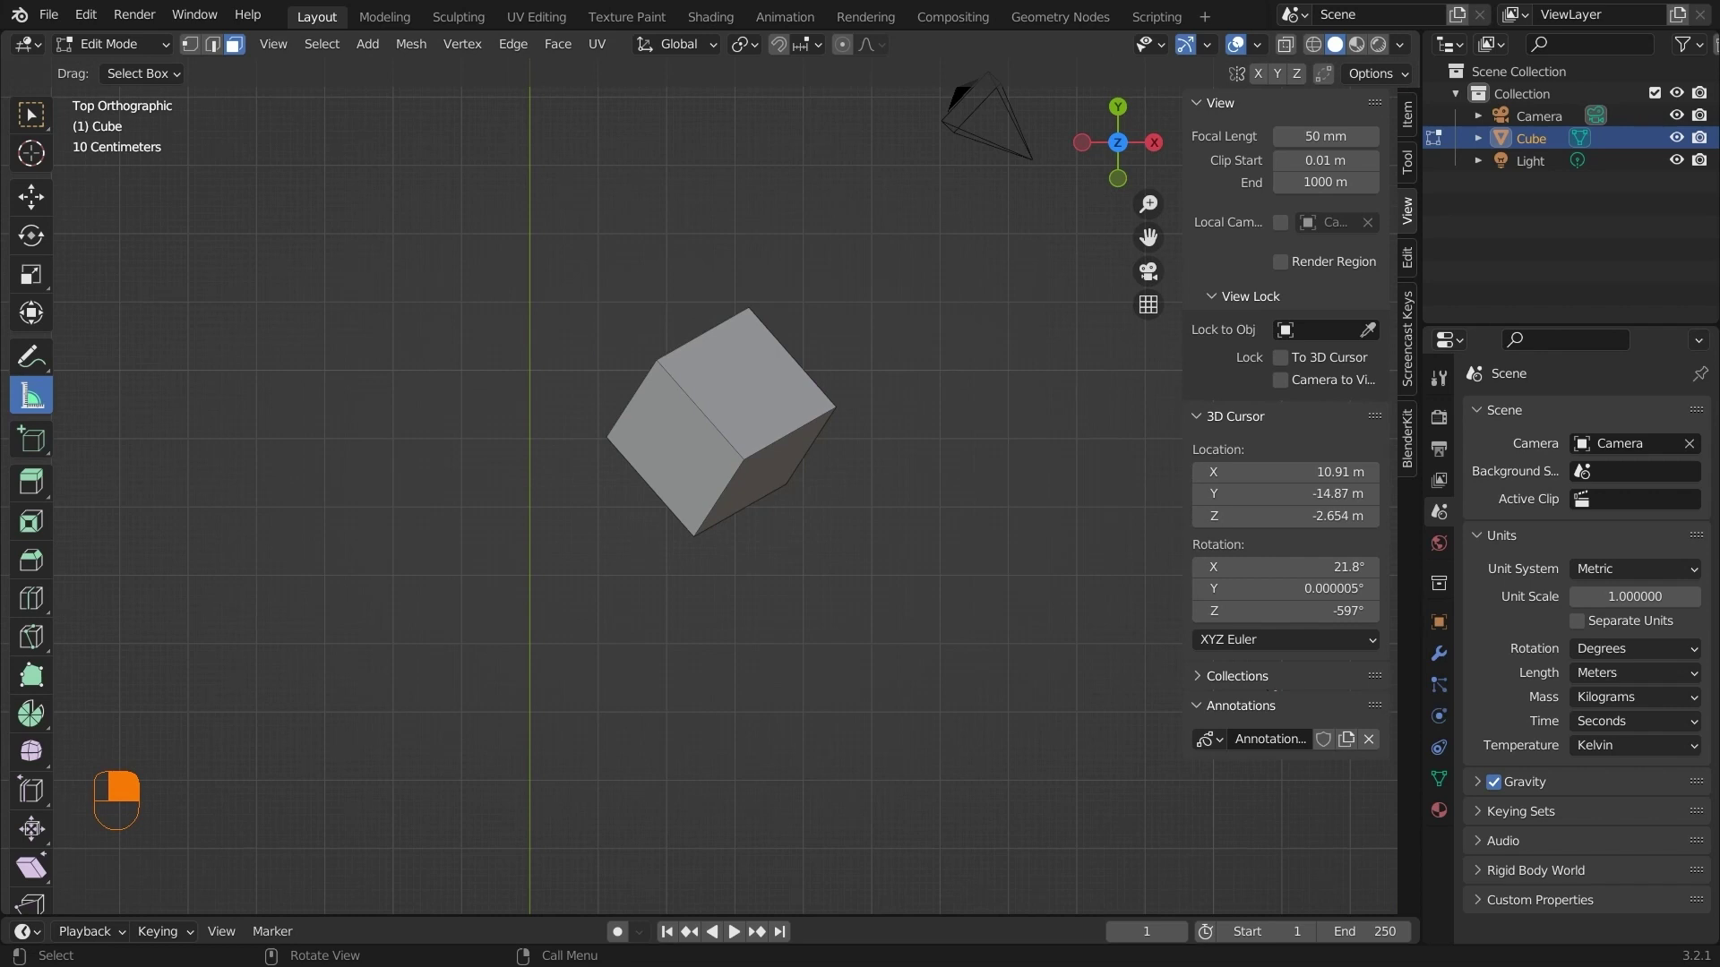
Measure the cube between opposite corners from above, and inspect its dimensions and the scene's length unit in Object Mode
{"action": "left_click_drag", "start_coordinate": [749, 309], "coordinate": [693, 536]}
{"action": "key", "text": "Tab"}
{"action": "left_click", "coordinate": [1405, 114]}
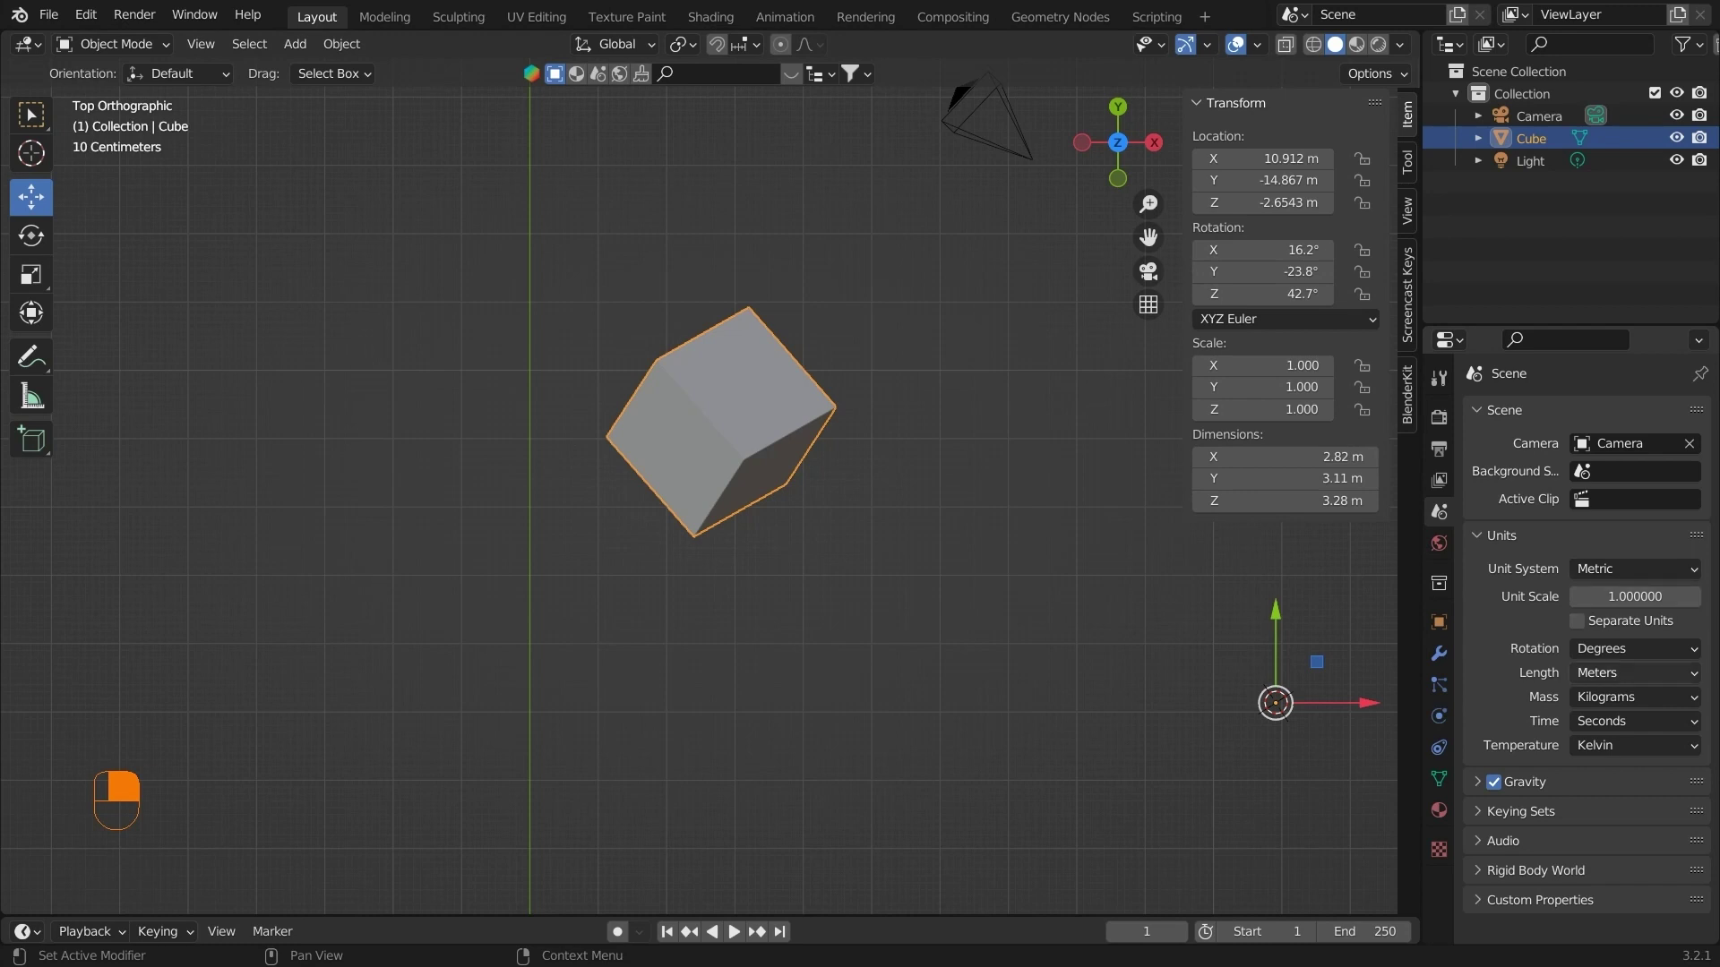
{"action": "left_click", "coordinate": [1634, 673]}
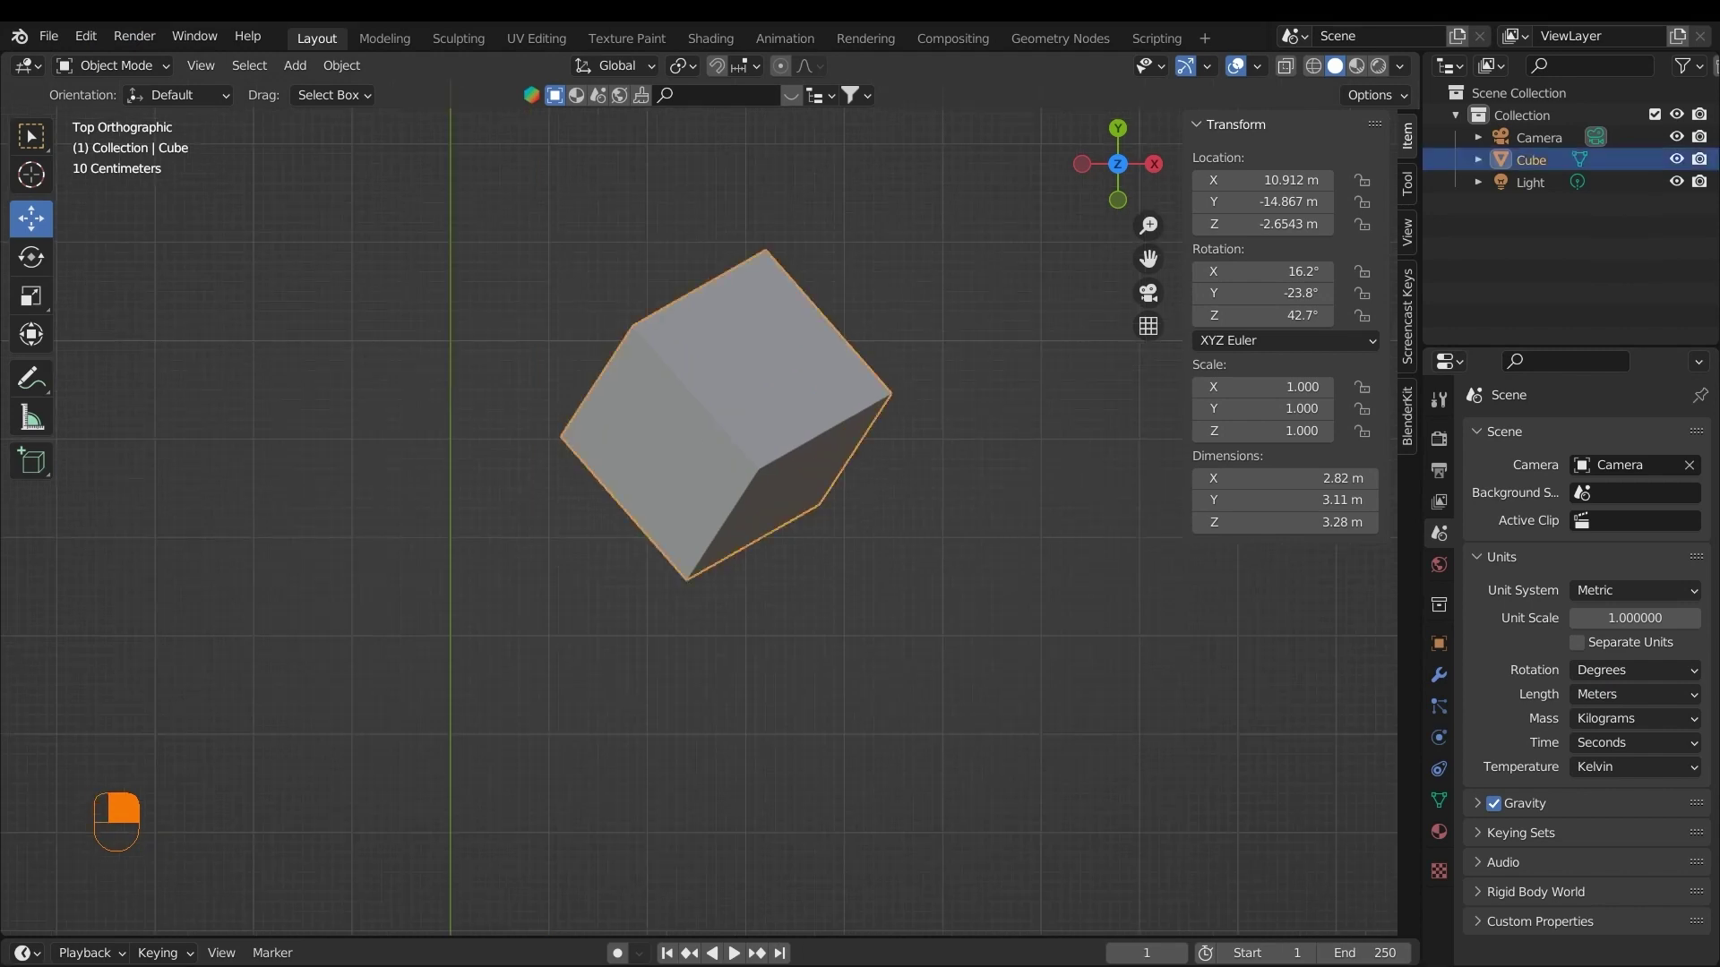
Return to Edit Mode and draw a thin upright box on the ground with the Add Cube tool
{"action": "key", "text": "Tab"}
{"action": "middle_click_drag", "start_coordinate": [691, 567], "coordinate": [844, 596]}
{"action": "middle_click_drag", "start_coordinate": [844, 596], "coordinate": [752, 483]}
{"action": "middle_click_drag", "start_coordinate": [418, 358], "coordinate": [418, 491], "text": "shift"}
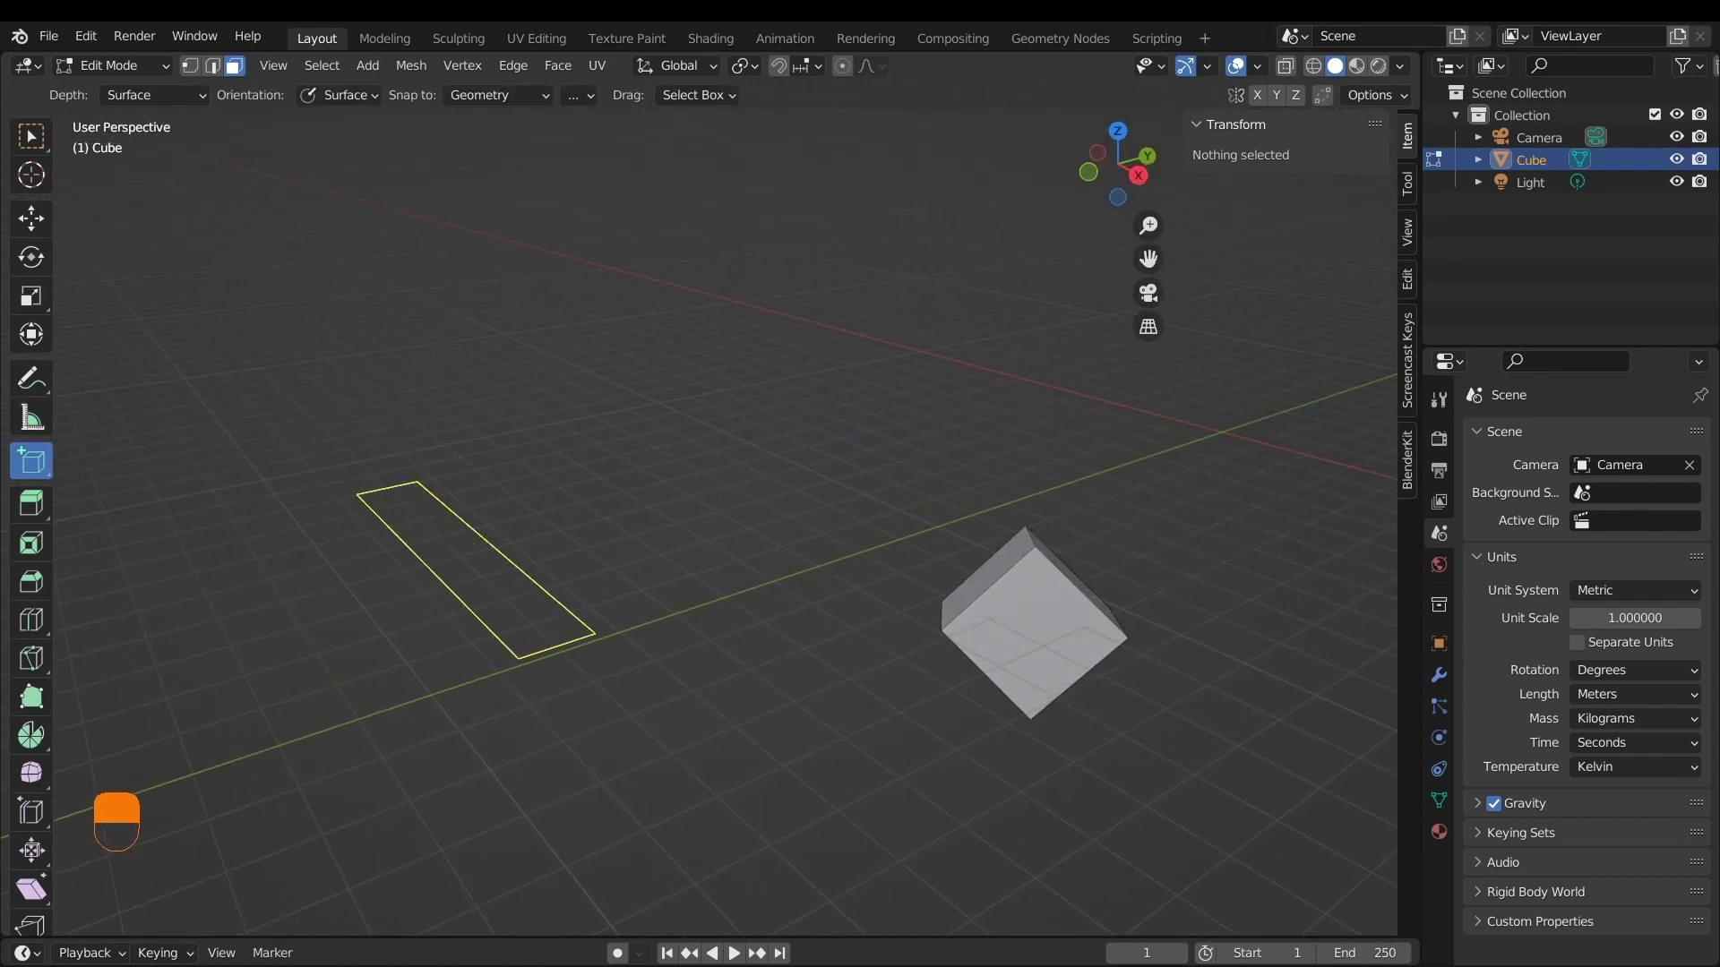
{"action": "left_click", "coordinate": [577, 296]}
{"action": "middle_click_drag", "start_coordinate": [798, 479], "coordinate": [403, 470]}
{"action": "scroll", "coordinate": [633, 510], "scroll_direction": "down", "scroll_amount": 2}
{"action": "scroll", "coordinate": [403, 470], "scroll_direction": "down", "scroll_amount": 2}
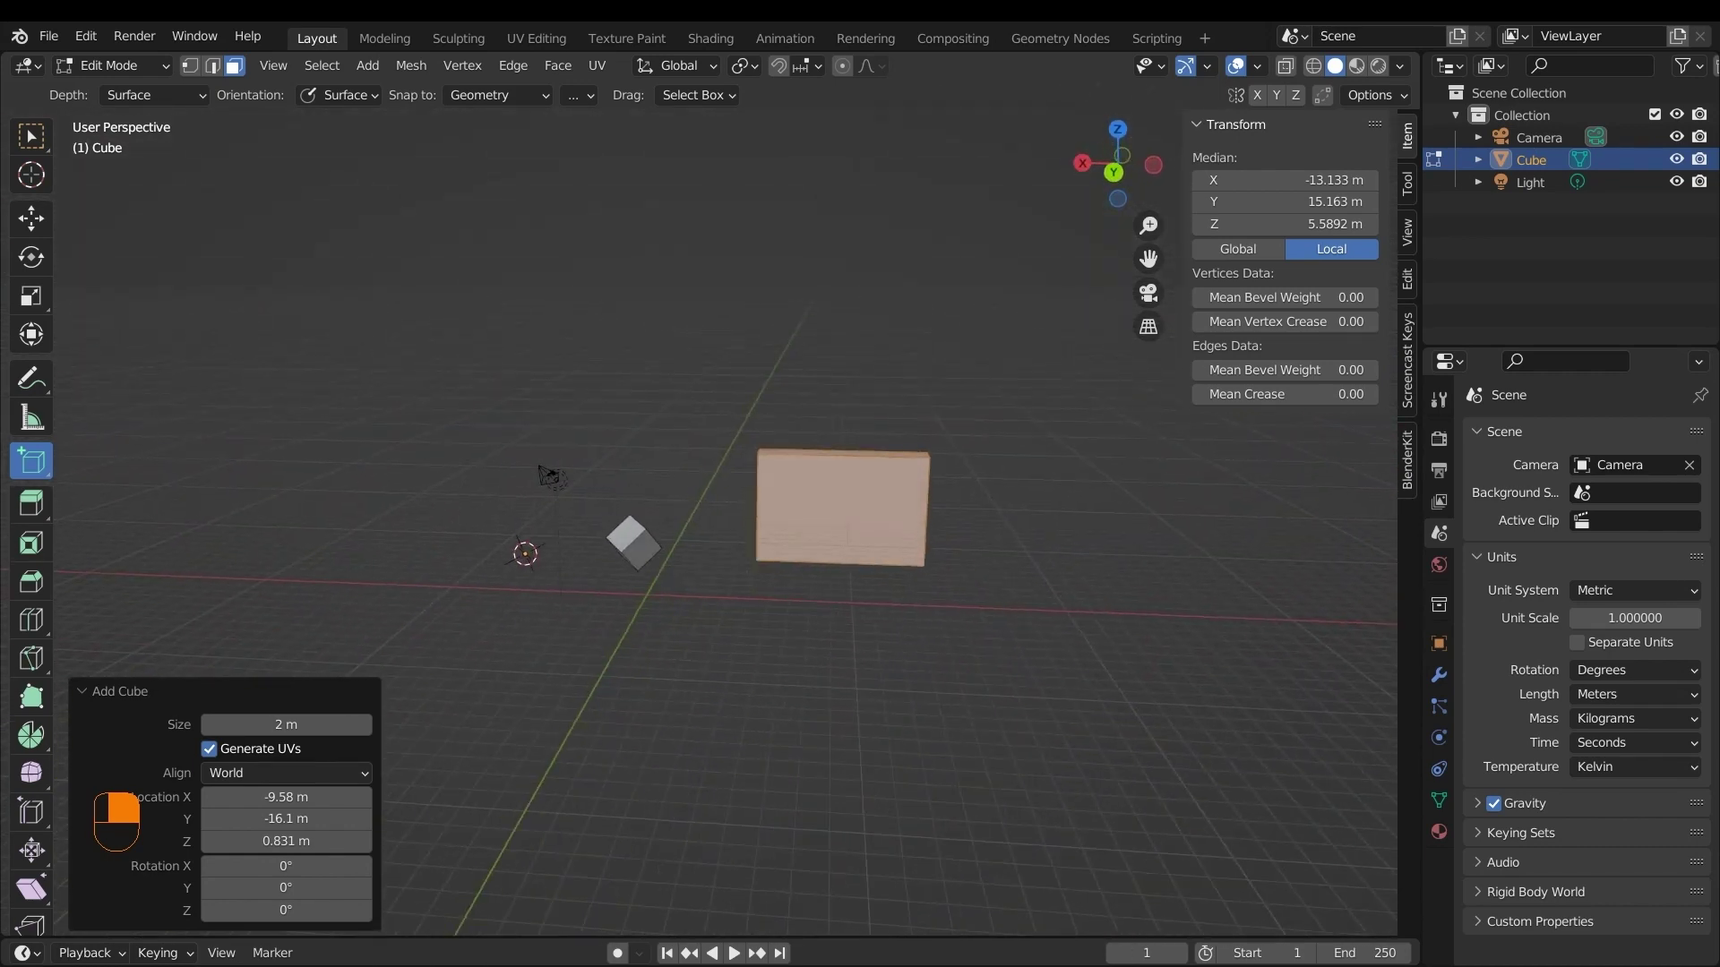
Draw a second, larger tilted box with the Add Cube tool, starting at the thin box's lower corner
{"action": "middle_click_drag", "start_coordinate": [779, 678], "coordinate": [788, 752]}
{"action": "scroll", "coordinate": [925, 613], "scroll_direction": "up", "scroll_amount": 3}
{"action": "left_click_drag", "start_coordinate": [988, 577], "coordinate": [1015, 852]}
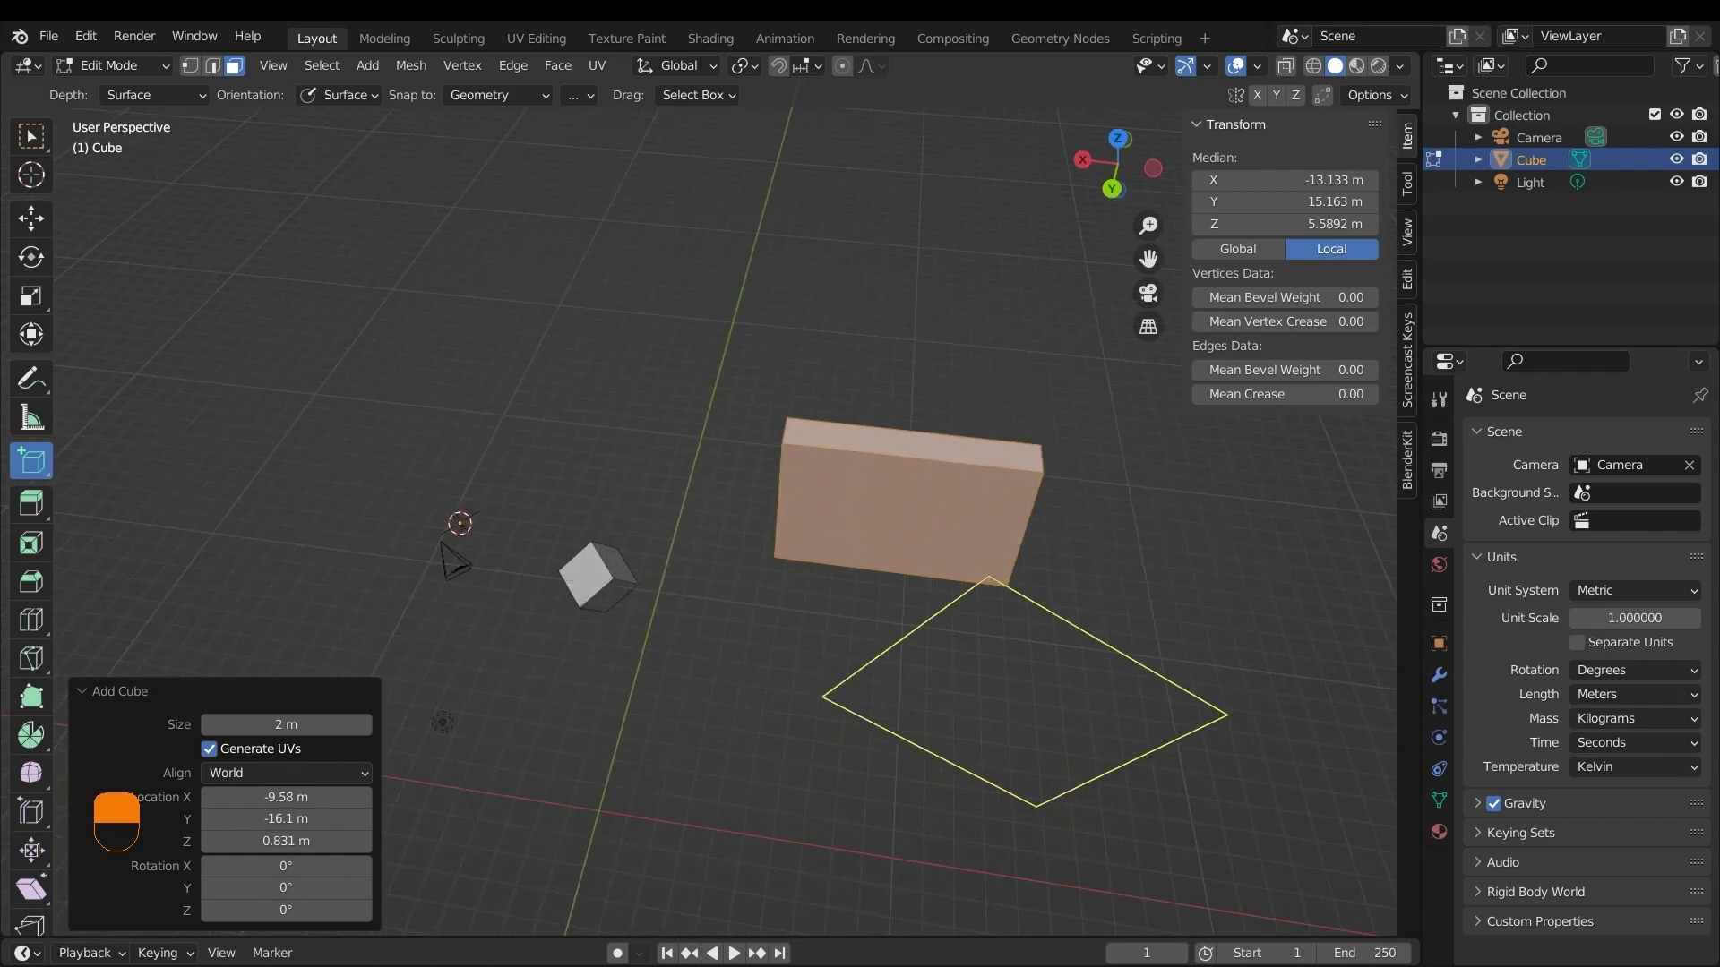
{"action": "left_click_drag", "start_coordinate": [952, 763], "coordinate": [942, 788]}
{"action": "left_click", "coordinate": [956, 618]}
{"action": "middle_click_drag", "start_coordinate": [956, 618], "coordinate": [729, 588]}
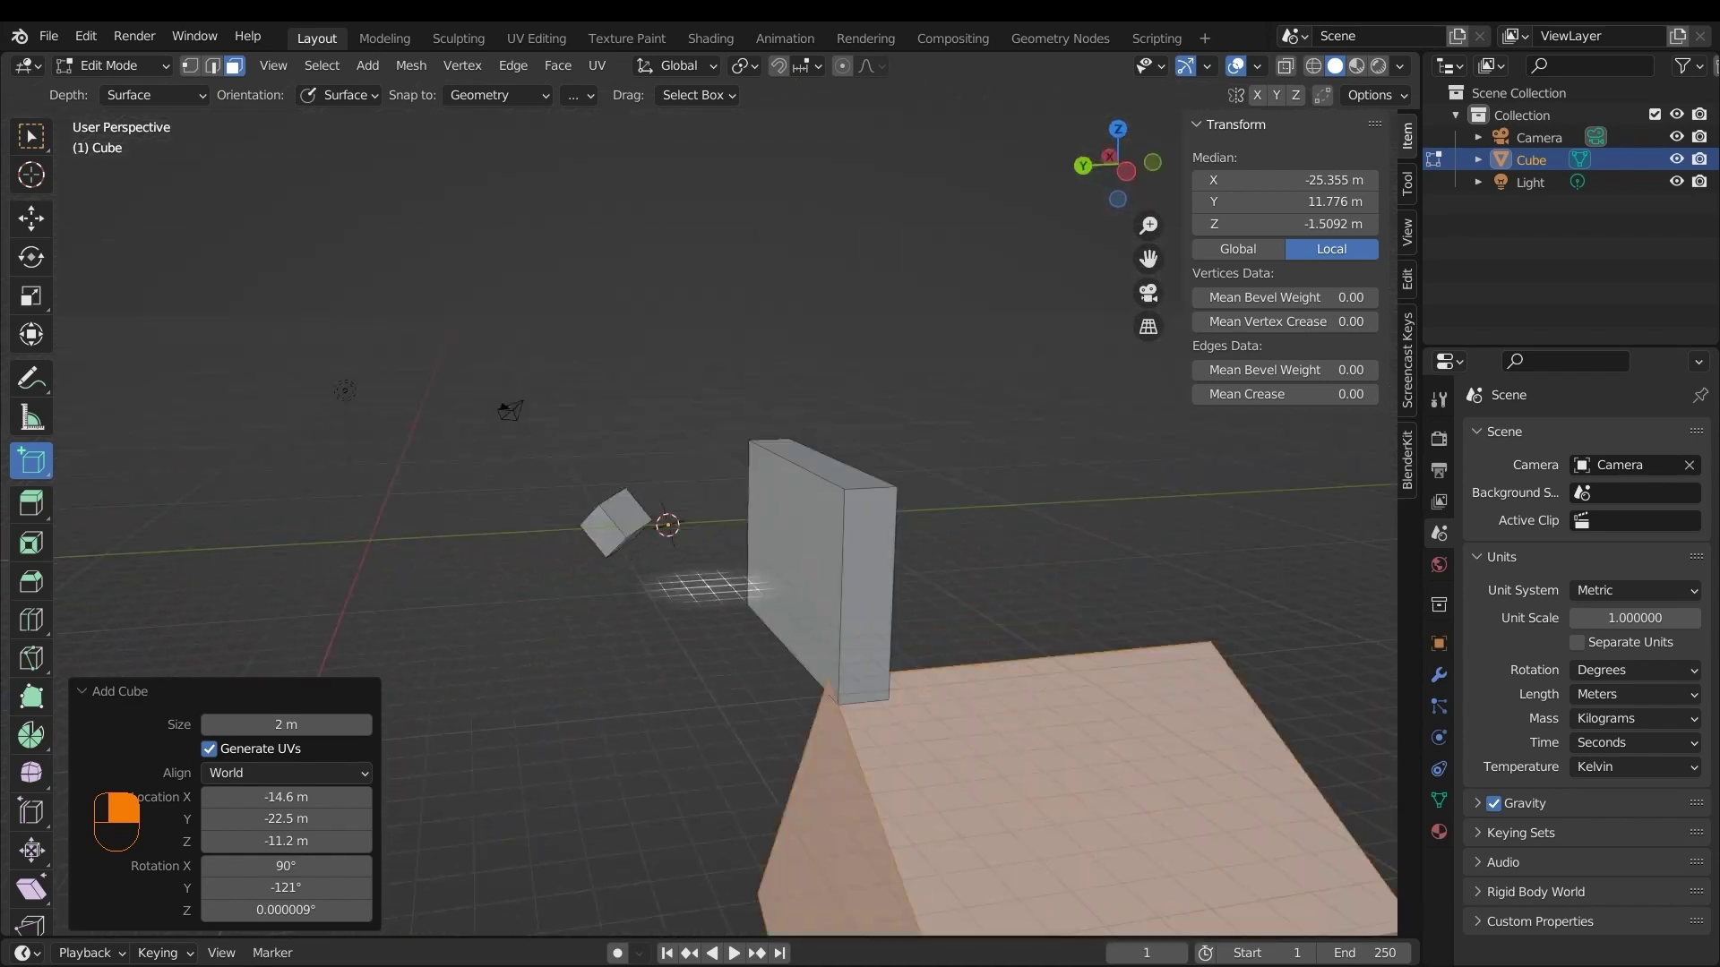
Draw a third box with the Add Cube tool, extending from the large box's upper corner around the original cube
{"action": "scroll", "coordinate": [729, 588], "scroll_direction": "down", "scroll_amount": 2}
{"action": "left_click_drag", "start_coordinate": [770, 616], "coordinate": [742, 658]}
{"action": "left_click", "coordinate": [507, 398]}
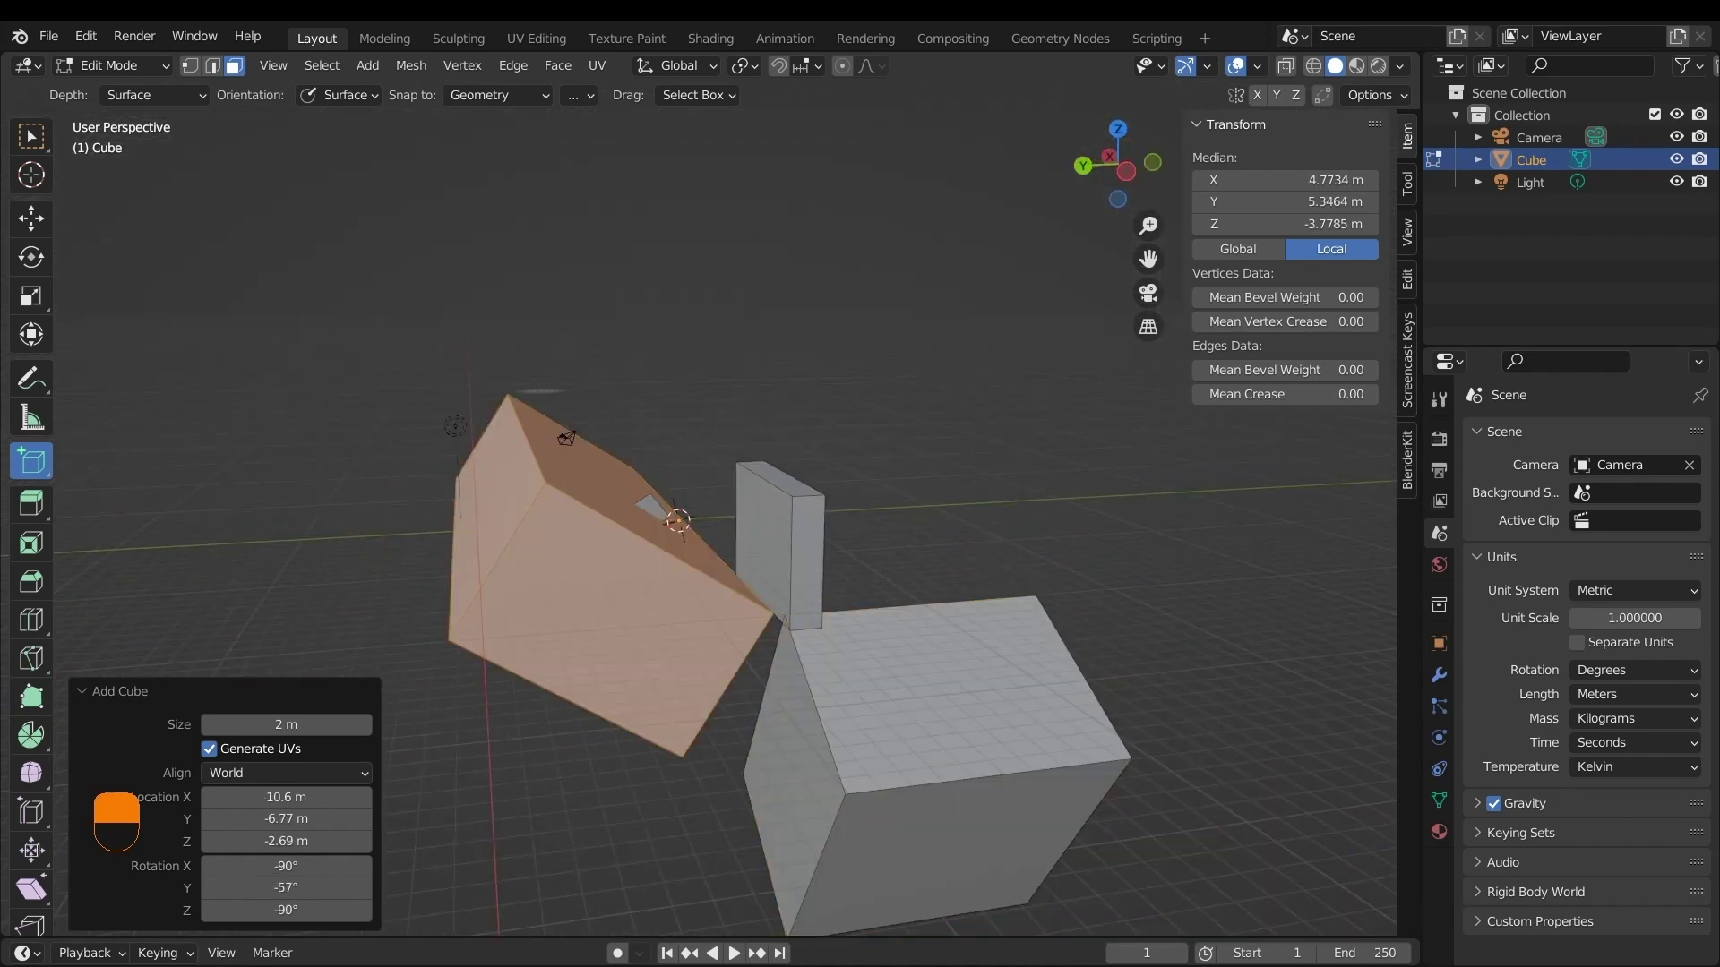
{"action": "mouse_move", "coordinate": [507, 399]}
{"action": "middle_mouse_down"}
{"action": "mouse_move", "coordinate": [511, 555]}
{"action": "mouse_move", "coordinate": [564, 475]}
{"action": "mouse_move", "coordinate": [511, 394]}
{"action": "middle_mouse_up"}
{"action": "scroll", "coordinate": [511, 555], "scroll_direction": "down", "scroll_amount": 3}
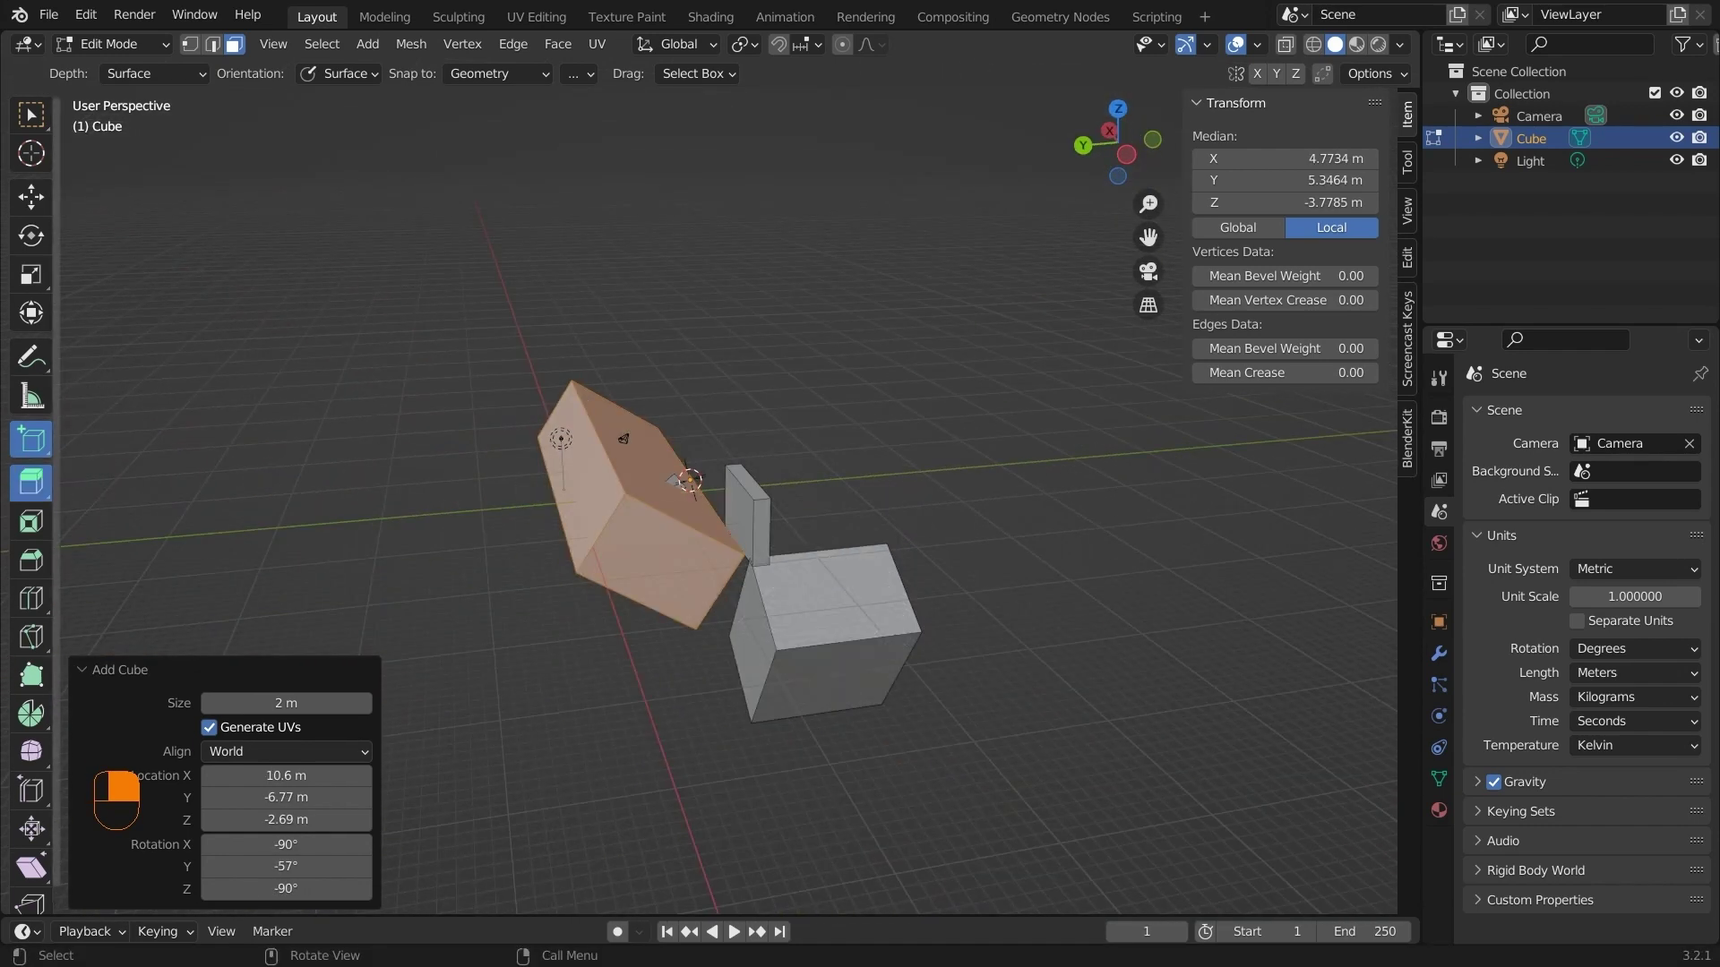
Activate Extrude Region and extrude the second box's upper face along its normal into a long block
{"action": "left_click", "coordinate": [32, 483]}
{"action": "left_click", "coordinate": [119, 670]}
{"action": "scroll", "coordinate": [625, 487], "scroll_direction": "up", "scroll_amount": 2}
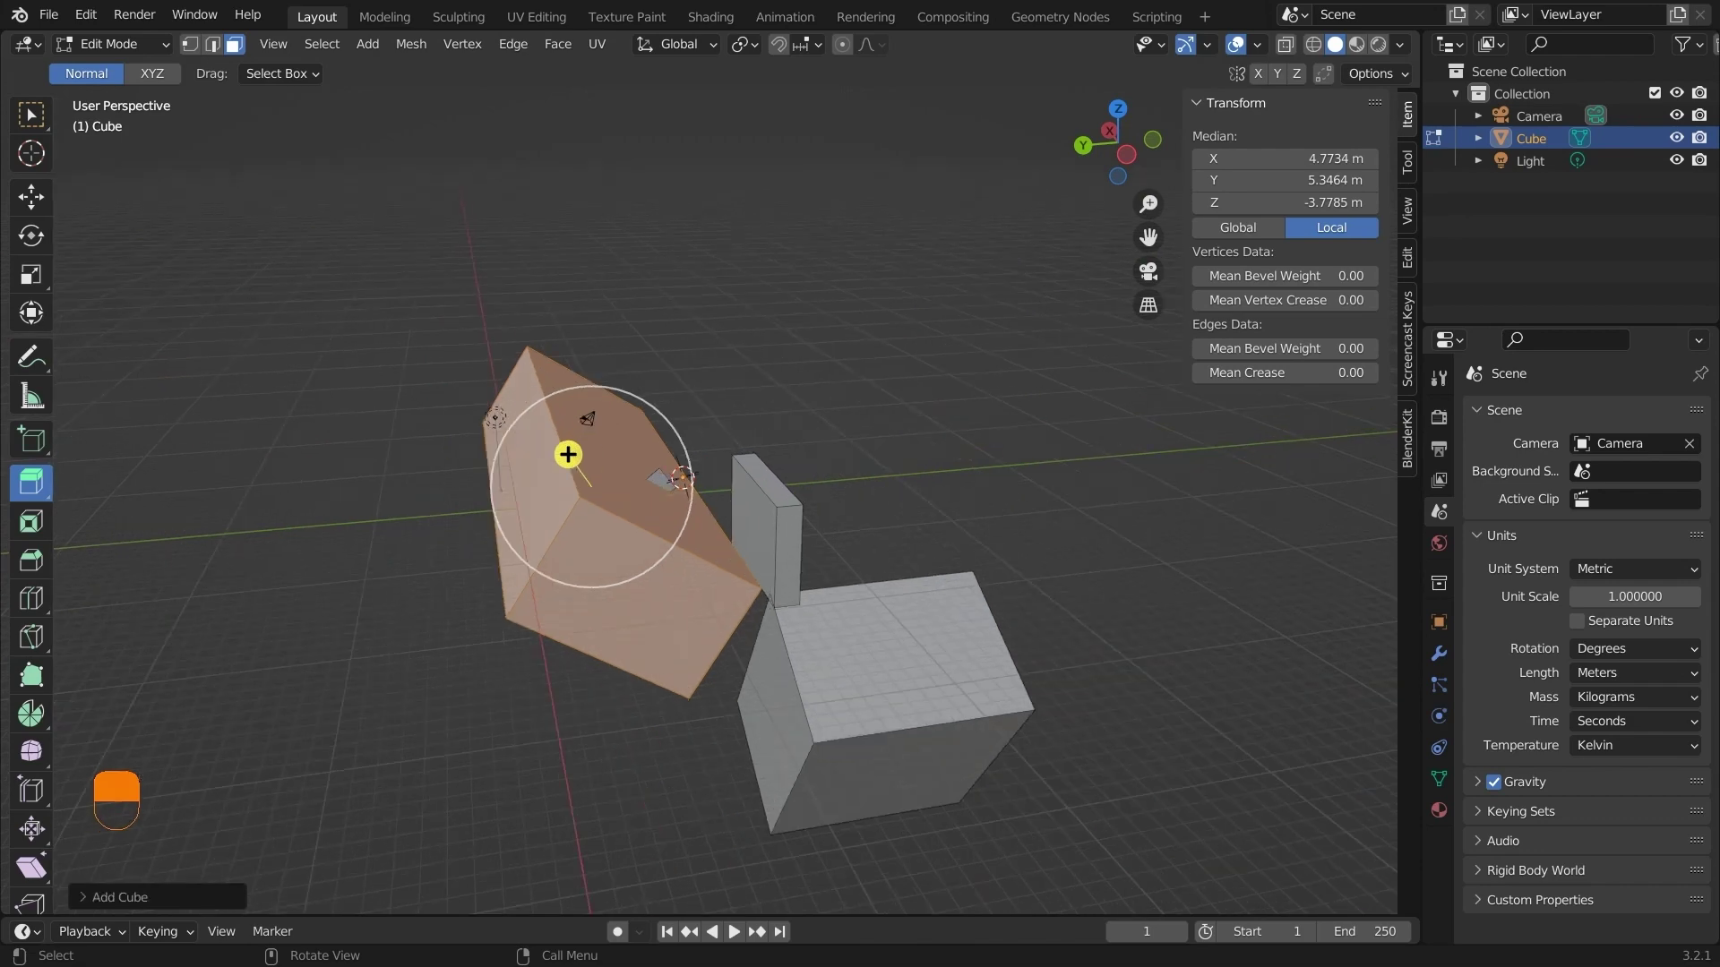
{"action": "left_click", "coordinate": [887, 645]}
{"action": "middle_click_drag", "start_coordinate": [887, 645], "coordinate": [689, 681]}
{"action": "middle_click_drag", "start_coordinate": [690, 681], "coordinate": [654, 555], "text": "shift"}
{"action": "key", "text": "e"}
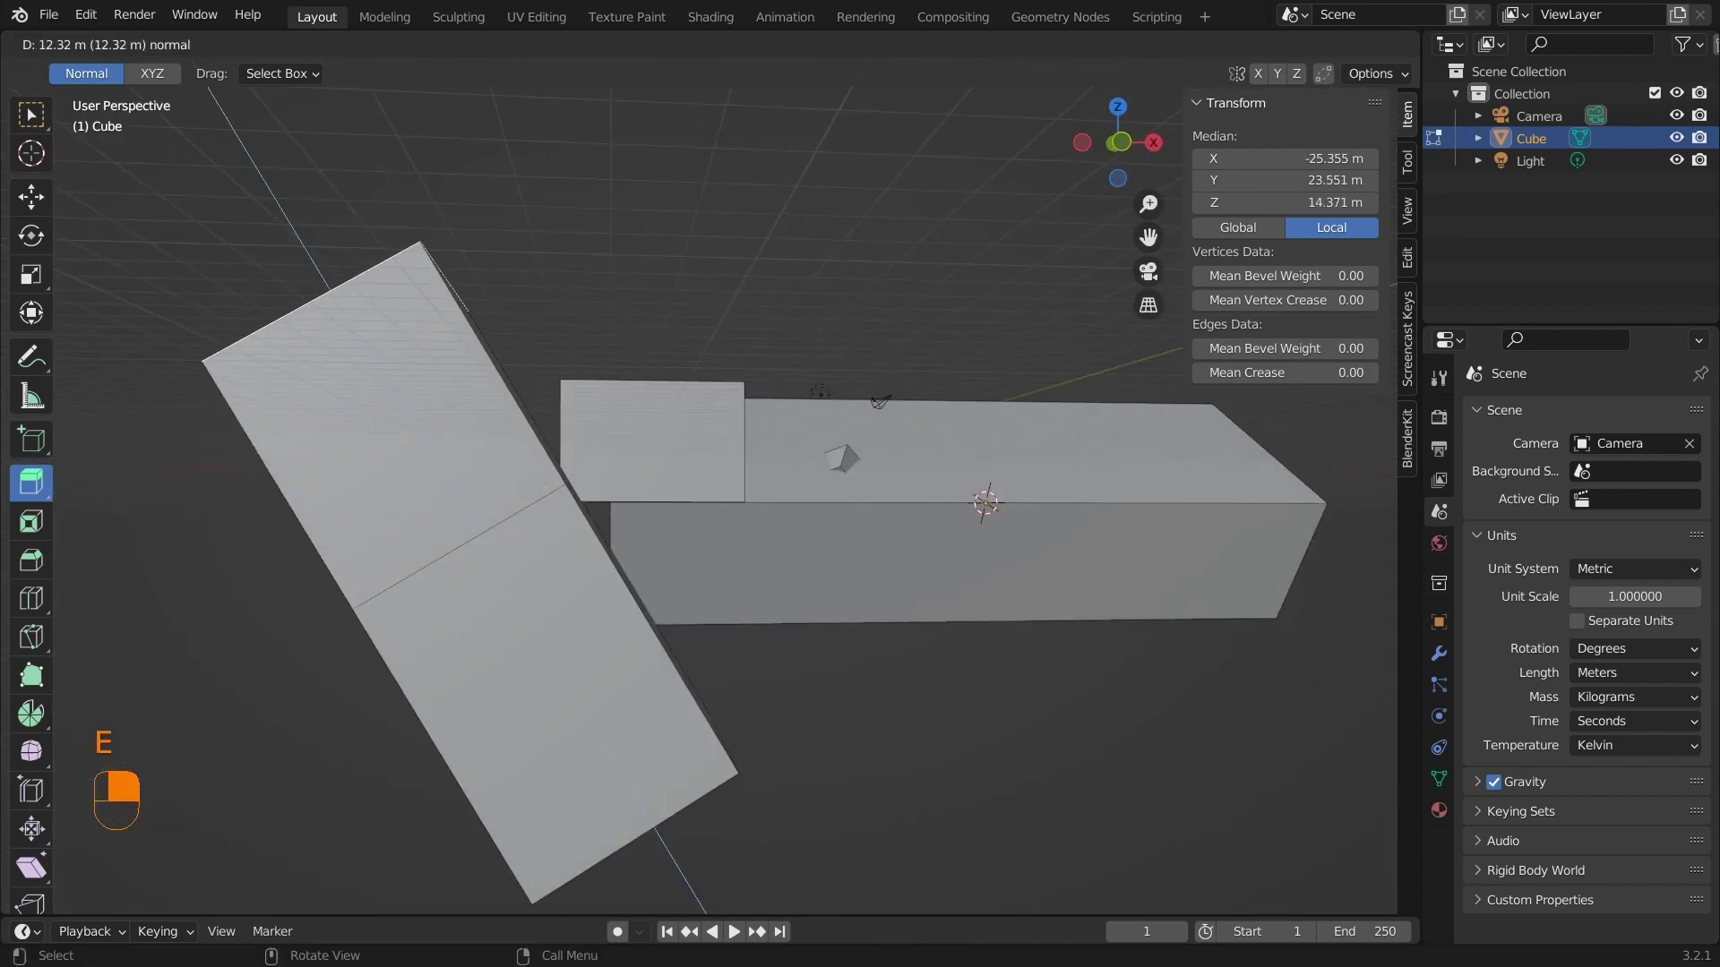
{"action": "left_click", "coordinate": [582, 412]}
{"action": "scroll", "coordinate": [583, 412], "scroll_direction": "down", "scroll_amount": 2}
{"action": "middle_click_drag", "start_coordinate": [582, 412], "coordinate": [641, 462]}
{"action": "middle_click_drag", "start_coordinate": [640, 461], "coordinate": [743, 470], "text": "shift"}
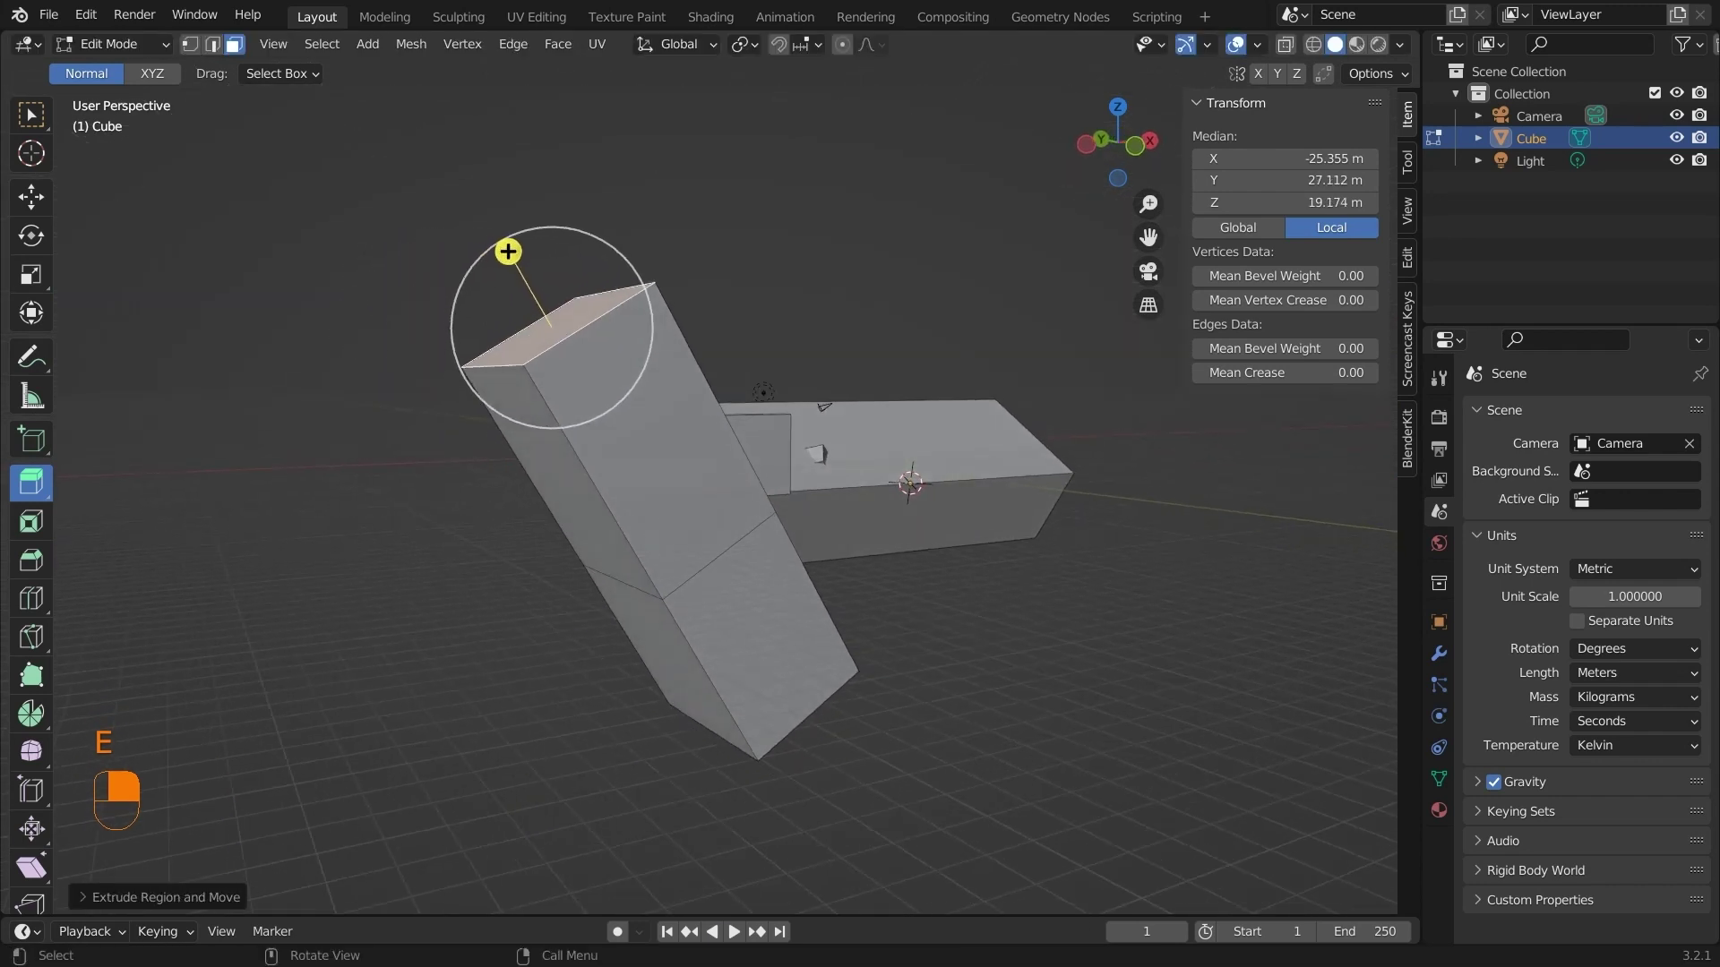
Try to extrude the long block's end face inward and its upper side face along the normal
{"action": "middle_click_drag", "start_coordinate": [654, 511], "coordinate": [637, 509]}
{"action": "key", "text": "e"}
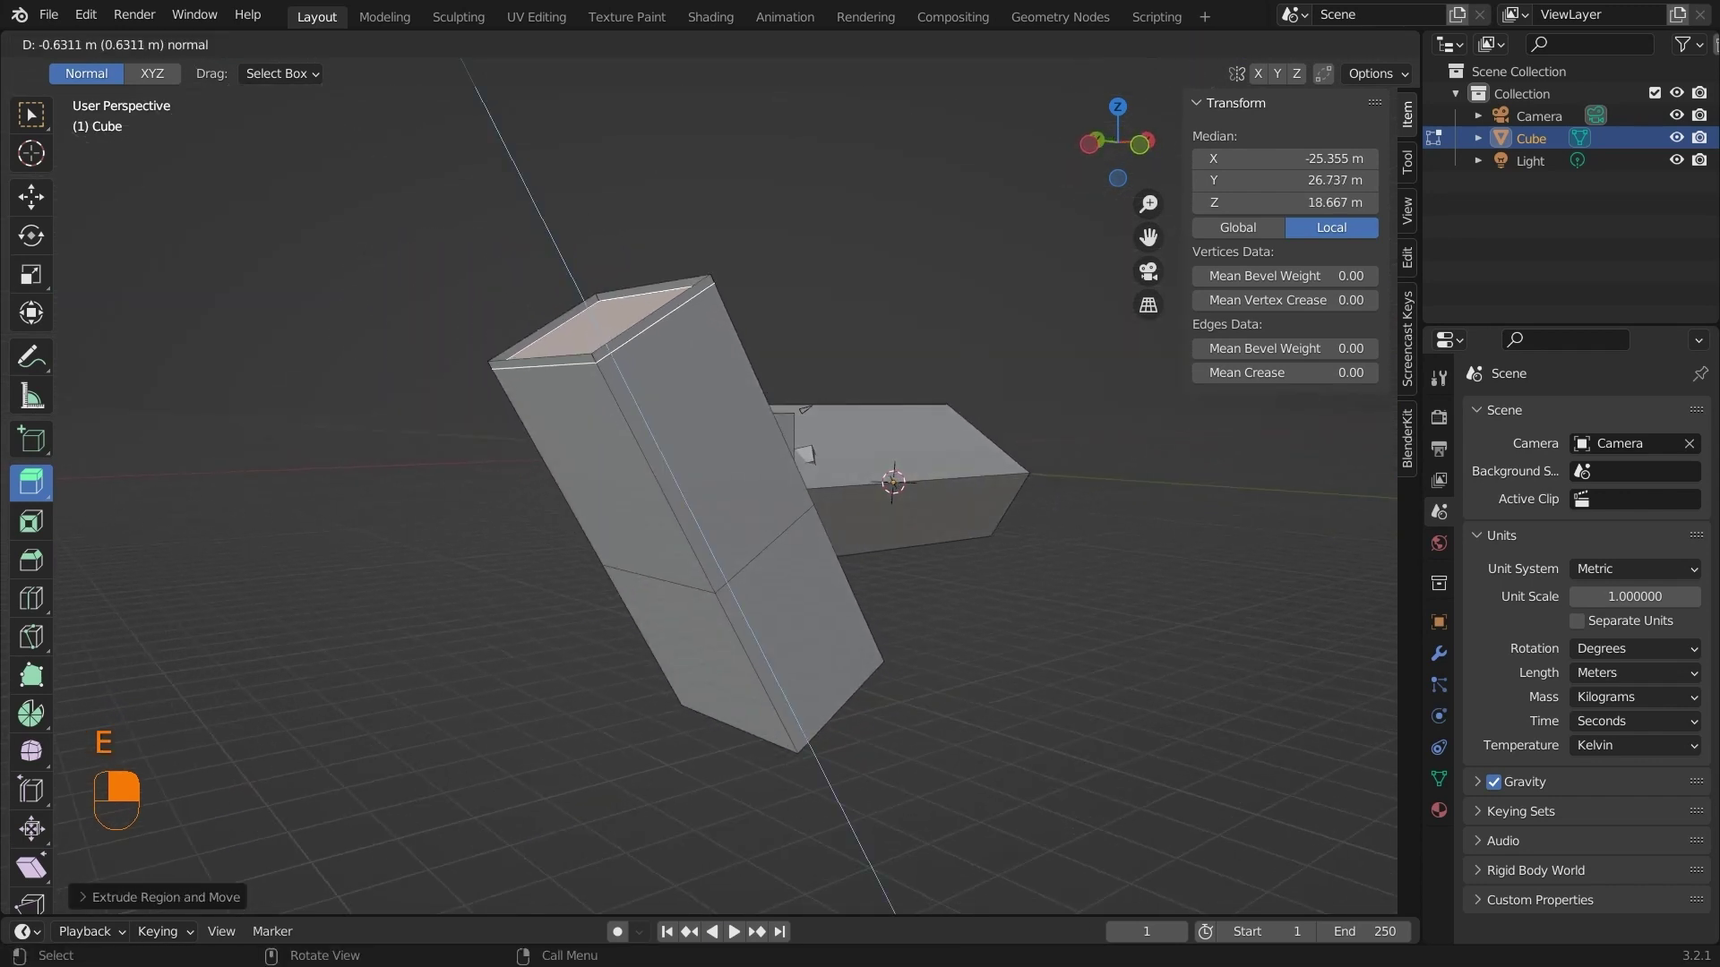
{"action": "right_click", "coordinate": [714, 421]}
{"action": "scroll", "coordinate": [714, 421], "scroll_direction": "up", "scroll_amount": 1}
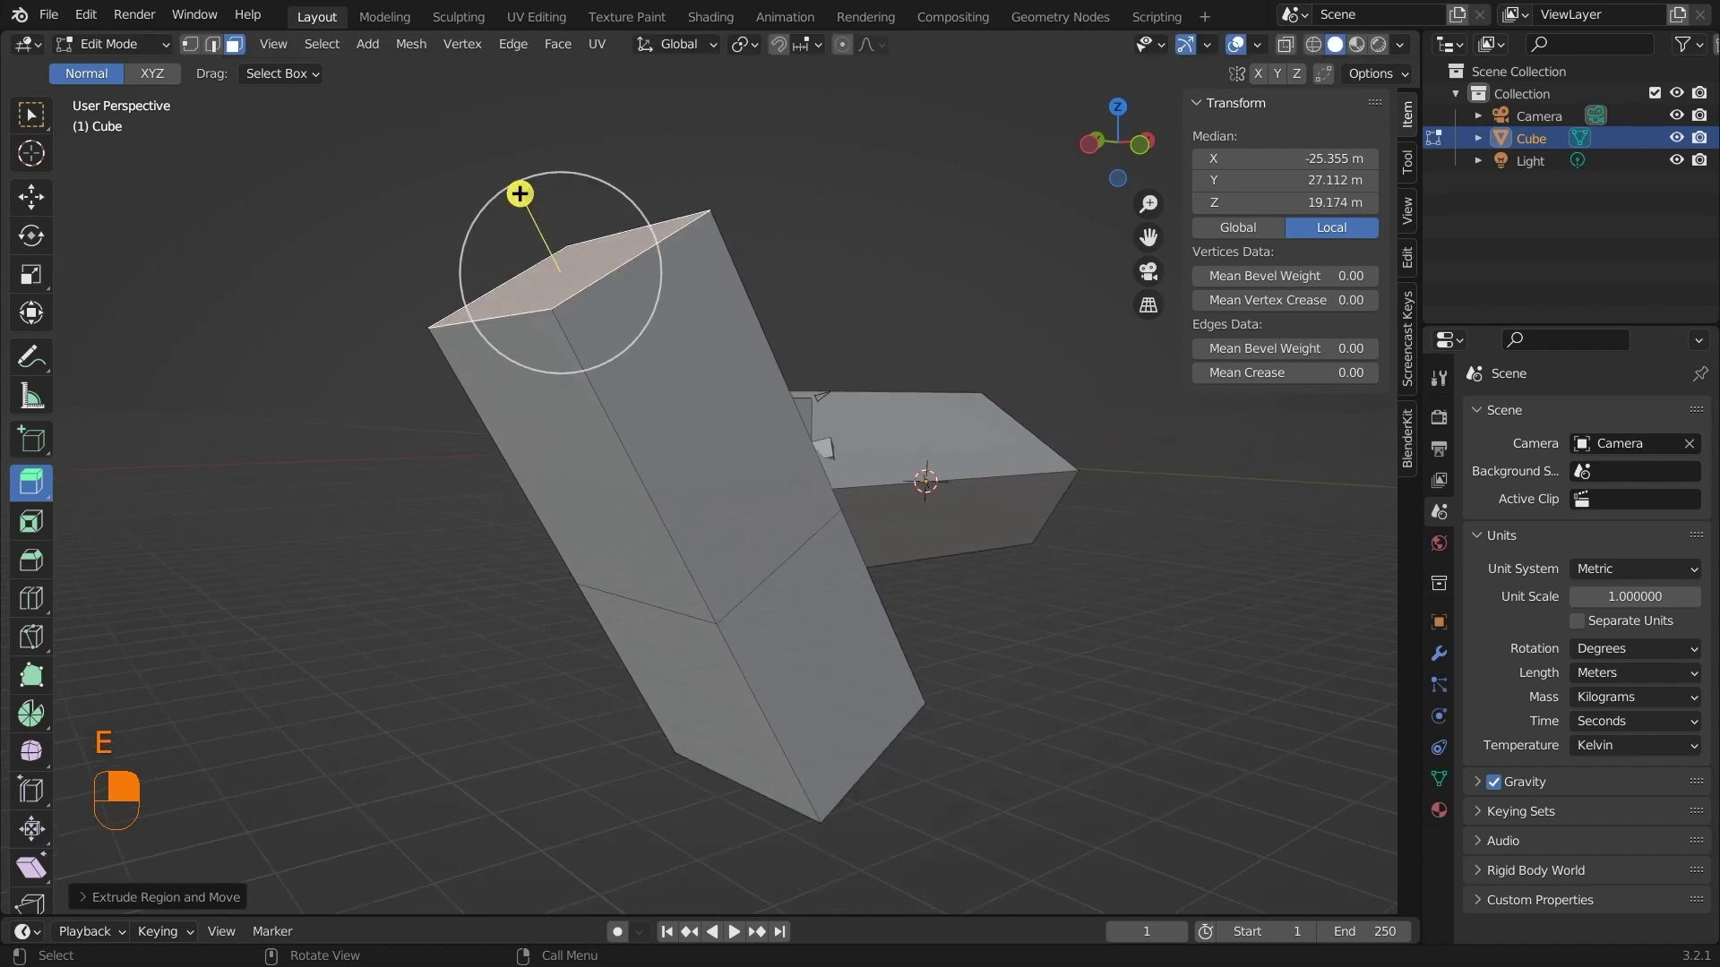
{"action": "left_click", "coordinate": [713, 421]}
{"action": "scroll", "coordinate": [767, 422], "scroll_direction": "up", "scroll_amount": 2}
{"action": "key", "text": "e"}
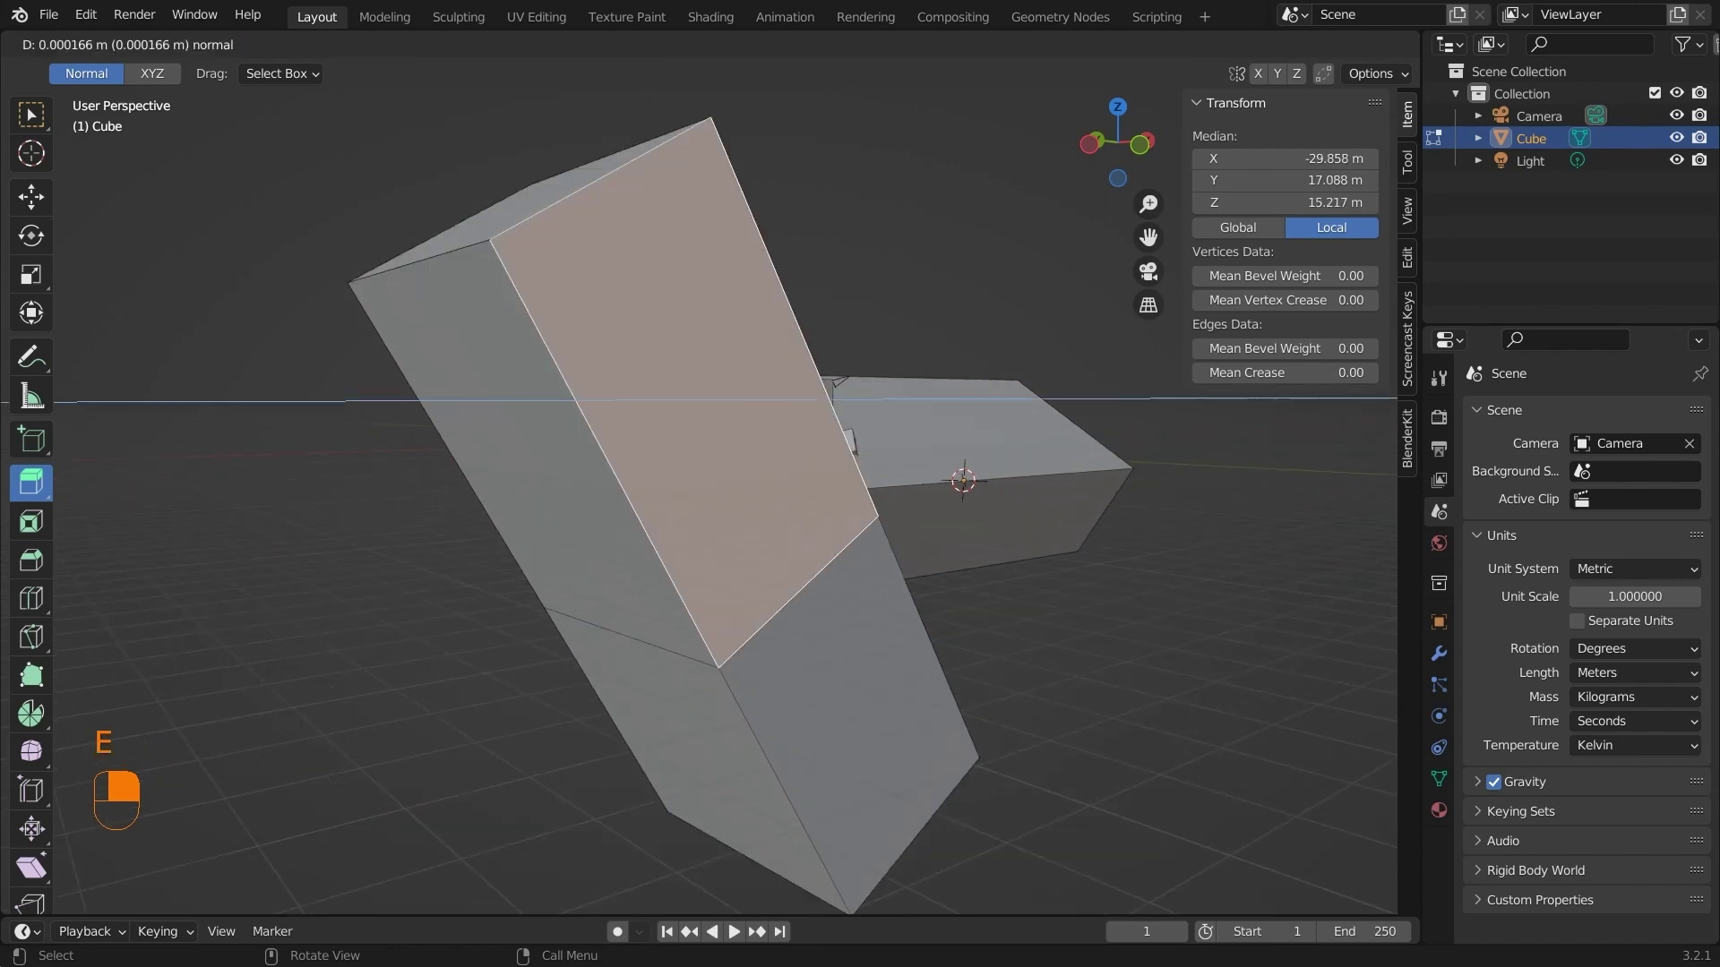
{"action": "right_click", "coordinate": [768, 400]}
Review the variants of the Extrude tool, from Extrude Region to Extrude to Cursor
{"action": "left_click", "coordinate": [31, 483]}
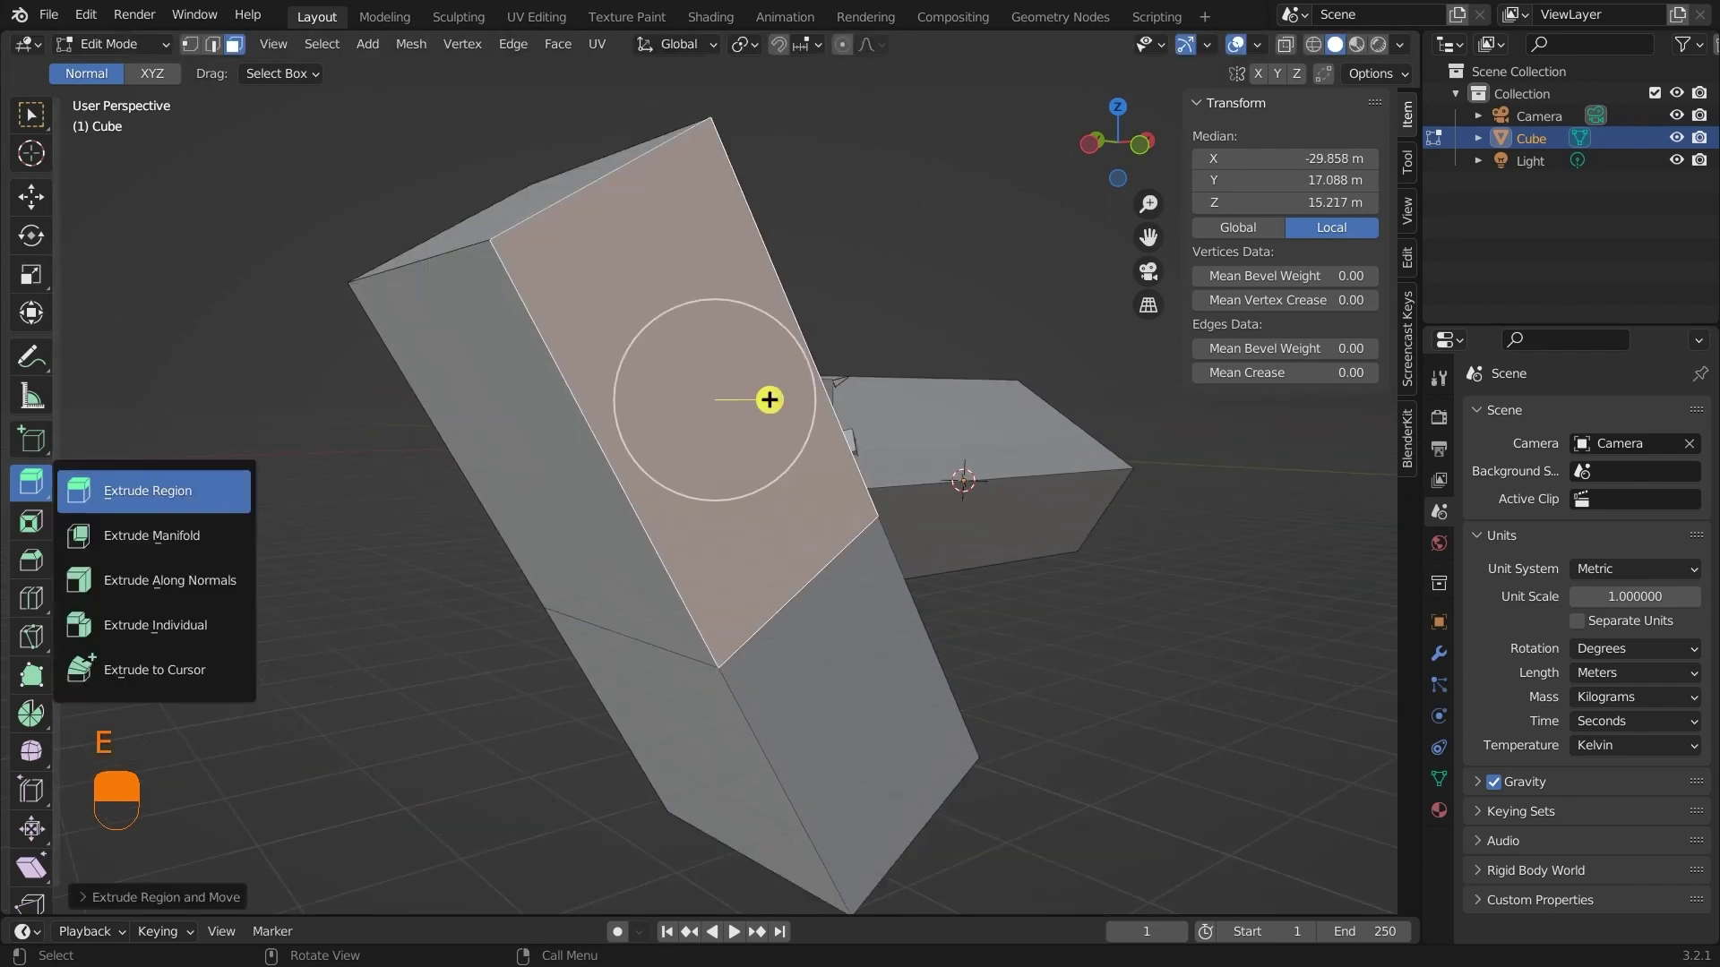
{"action": "left_click_drag", "start_coordinate": [148, 491], "coordinate": [148, 580]}
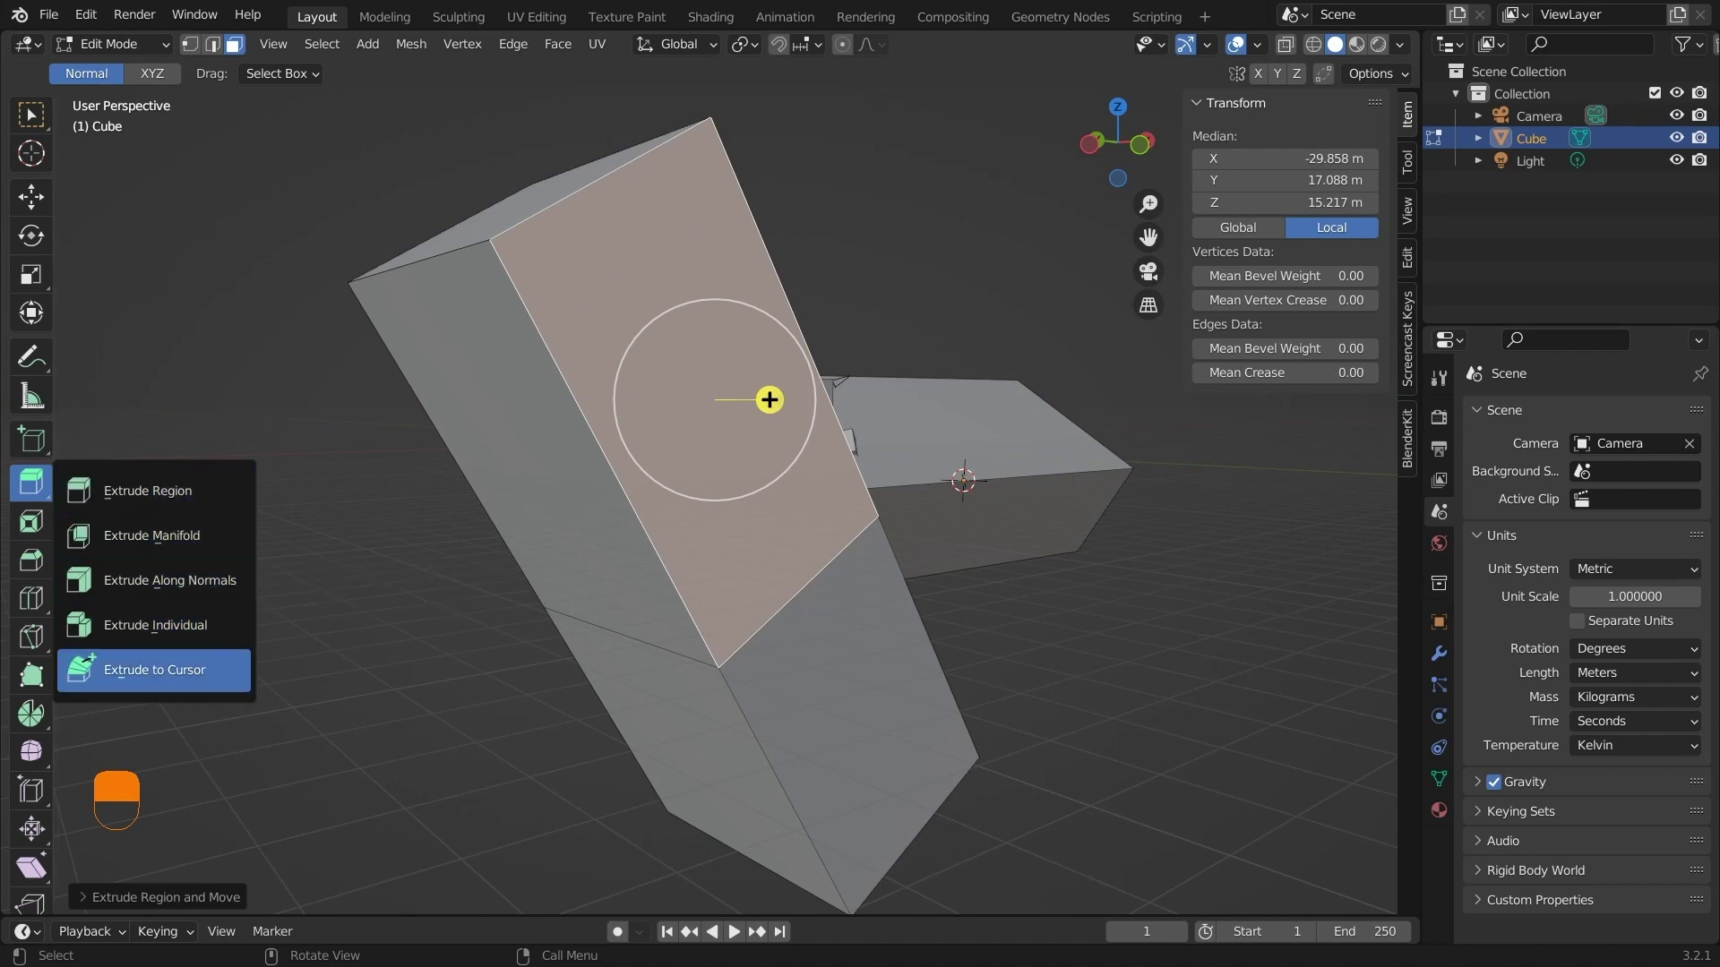
Activate Inset Faces and inset the tilted long block's selected upper side face by about 1.84 m
{"action": "left_click", "coordinate": [31, 521]}
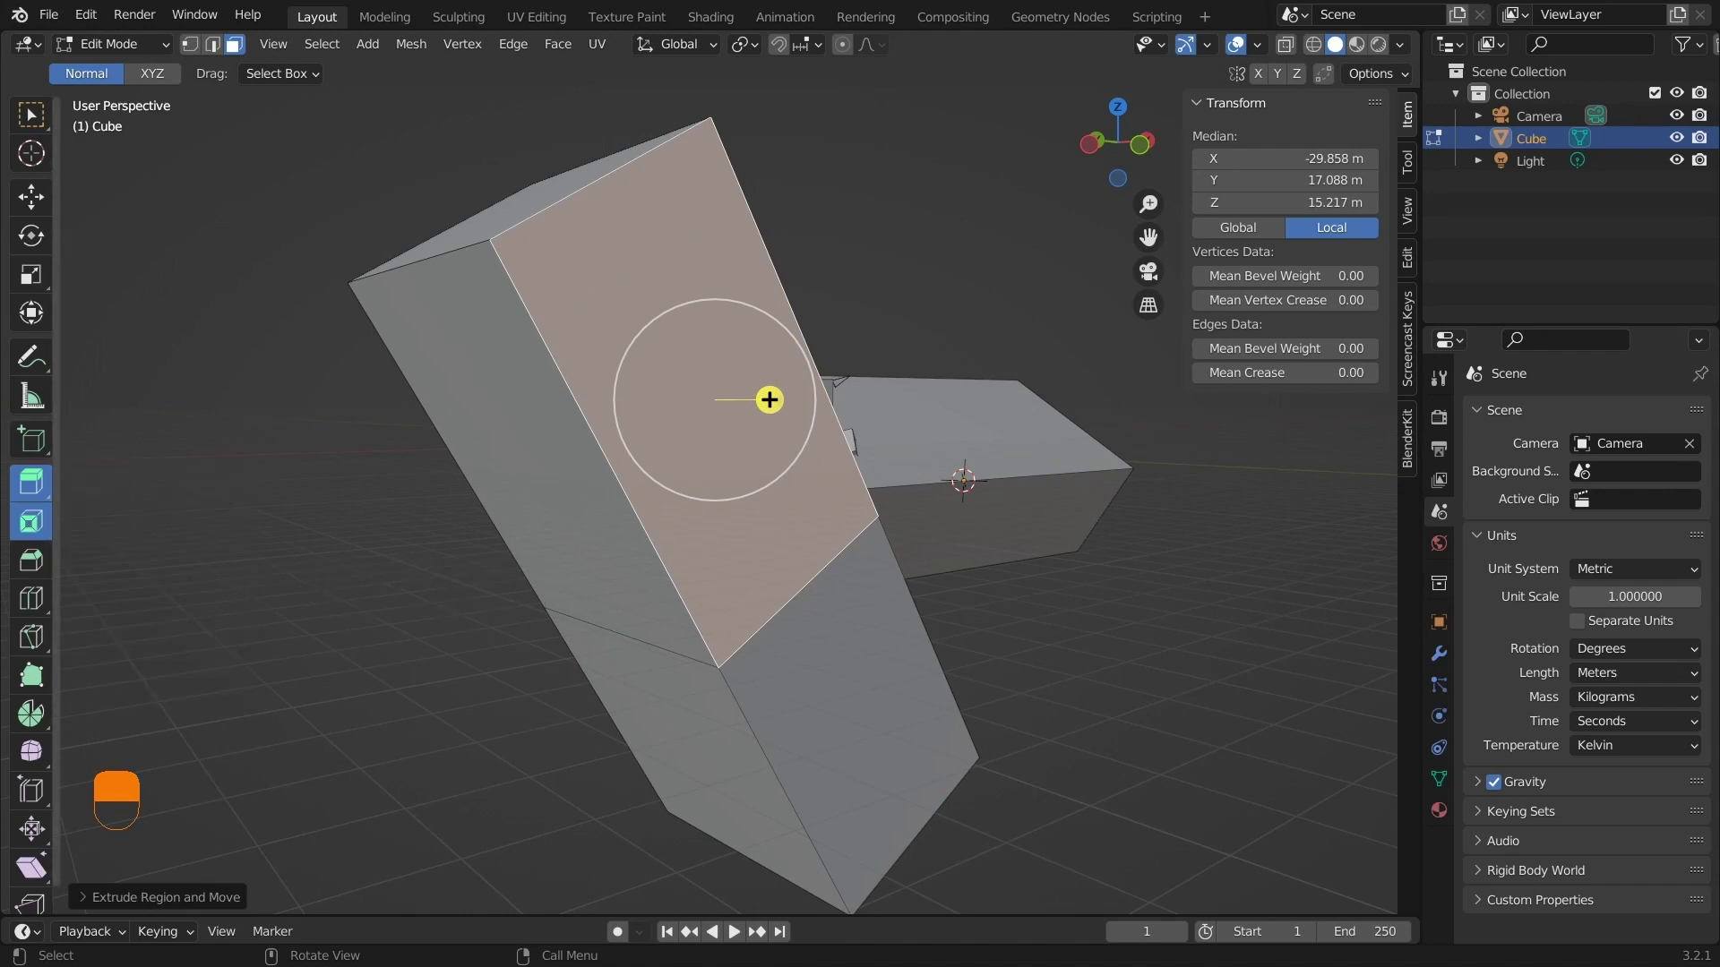
{"action": "middle_click_drag", "start_coordinate": [716, 483], "coordinate": [770, 483]}
{"action": "middle_click_drag", "start_coordinate": [1075, 480], "coordinate": [1065, 480]}
{"action": "scroll", "coordinate": [1065, 480], "scroll_direction": "up", "scroll_amount": 1}
{"action": "key", "text": "i"}
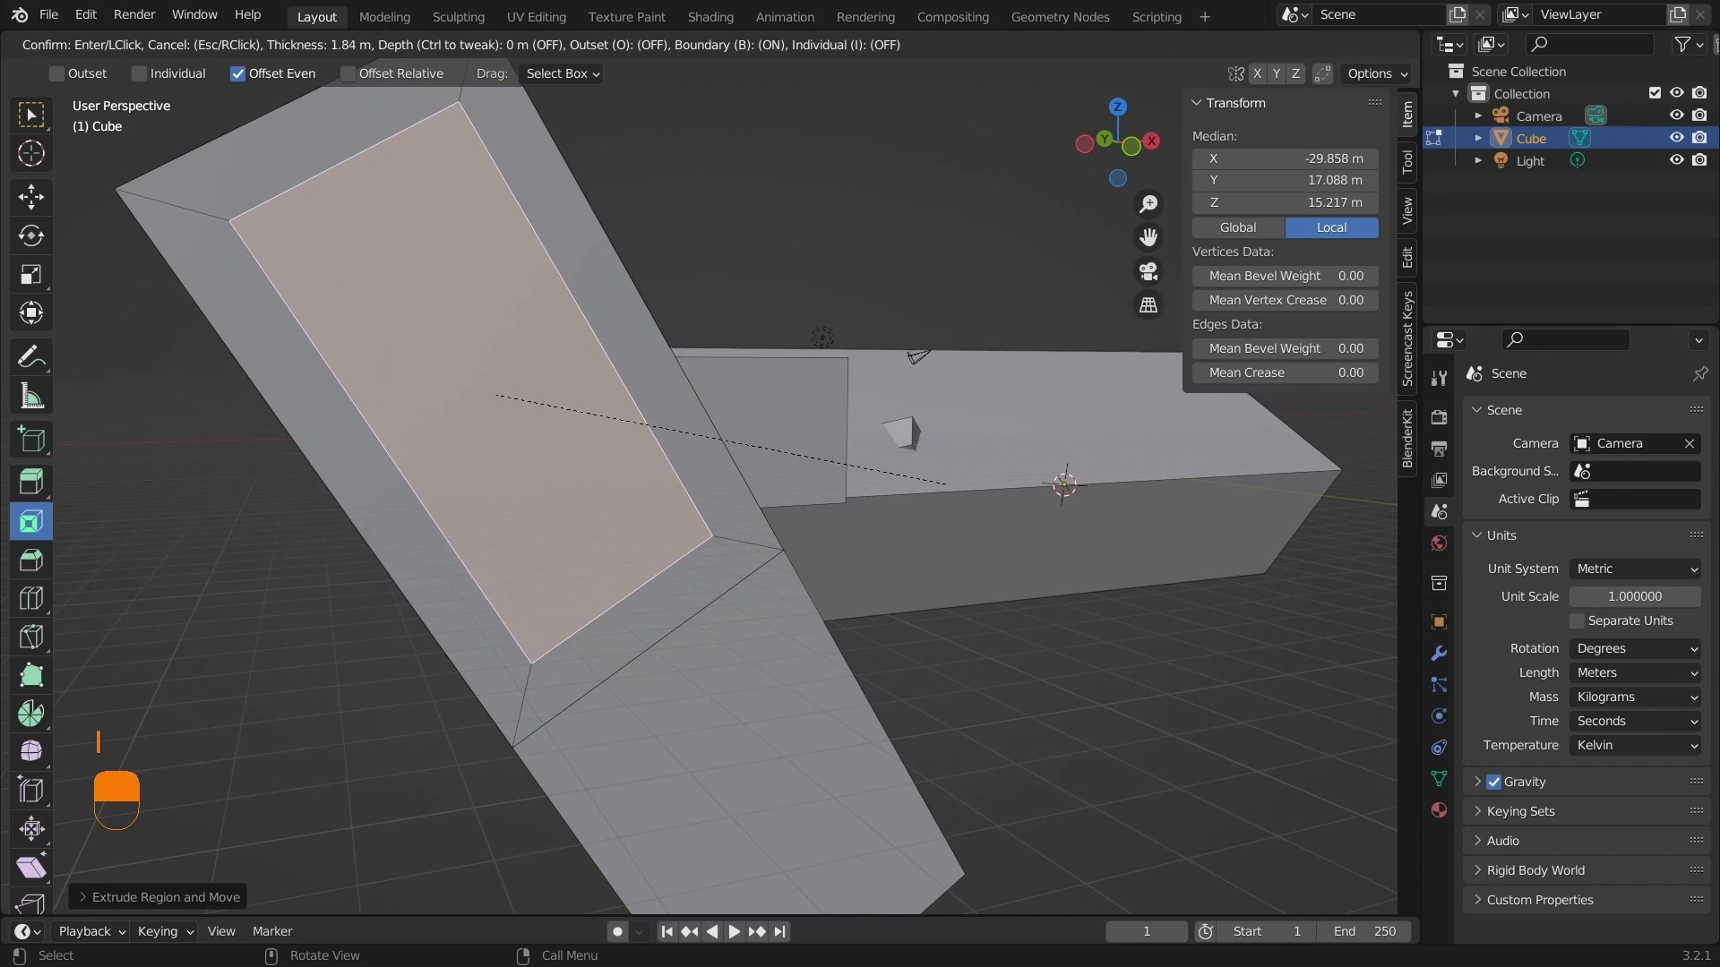
{"action": "left_click", "coordinate": [495, 395]}
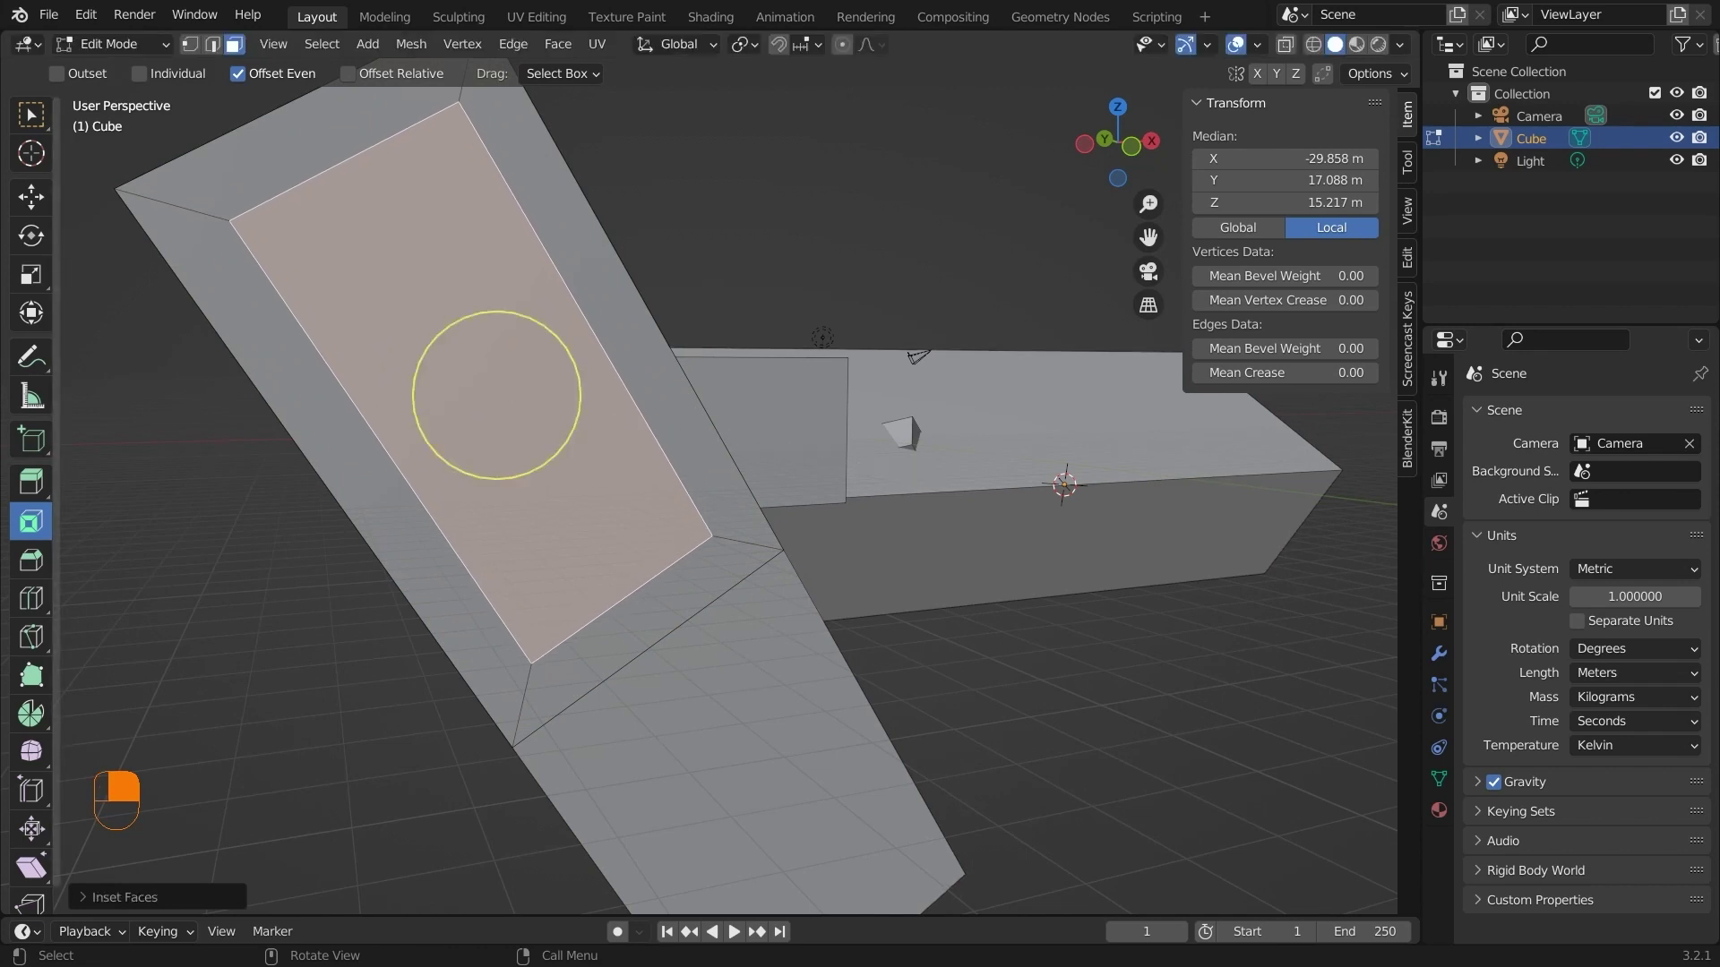
Inset the adjoining lower side face of the tilted long block by about 2.64 m
{"action": "scroll", "coordinate": [727, 486], "scroll_direction": "down", "scroll_amount": 3}
{"action": "middle_click_drag", "start_coordinate": [727, 485], "coordinate": [707, 461]}
{"action": "left_click", "coordinate": [690, 646]}
{"action": "scroll", "coordinate": [691, 647], "scroll_direction": "up", "scroll_amount": 1}
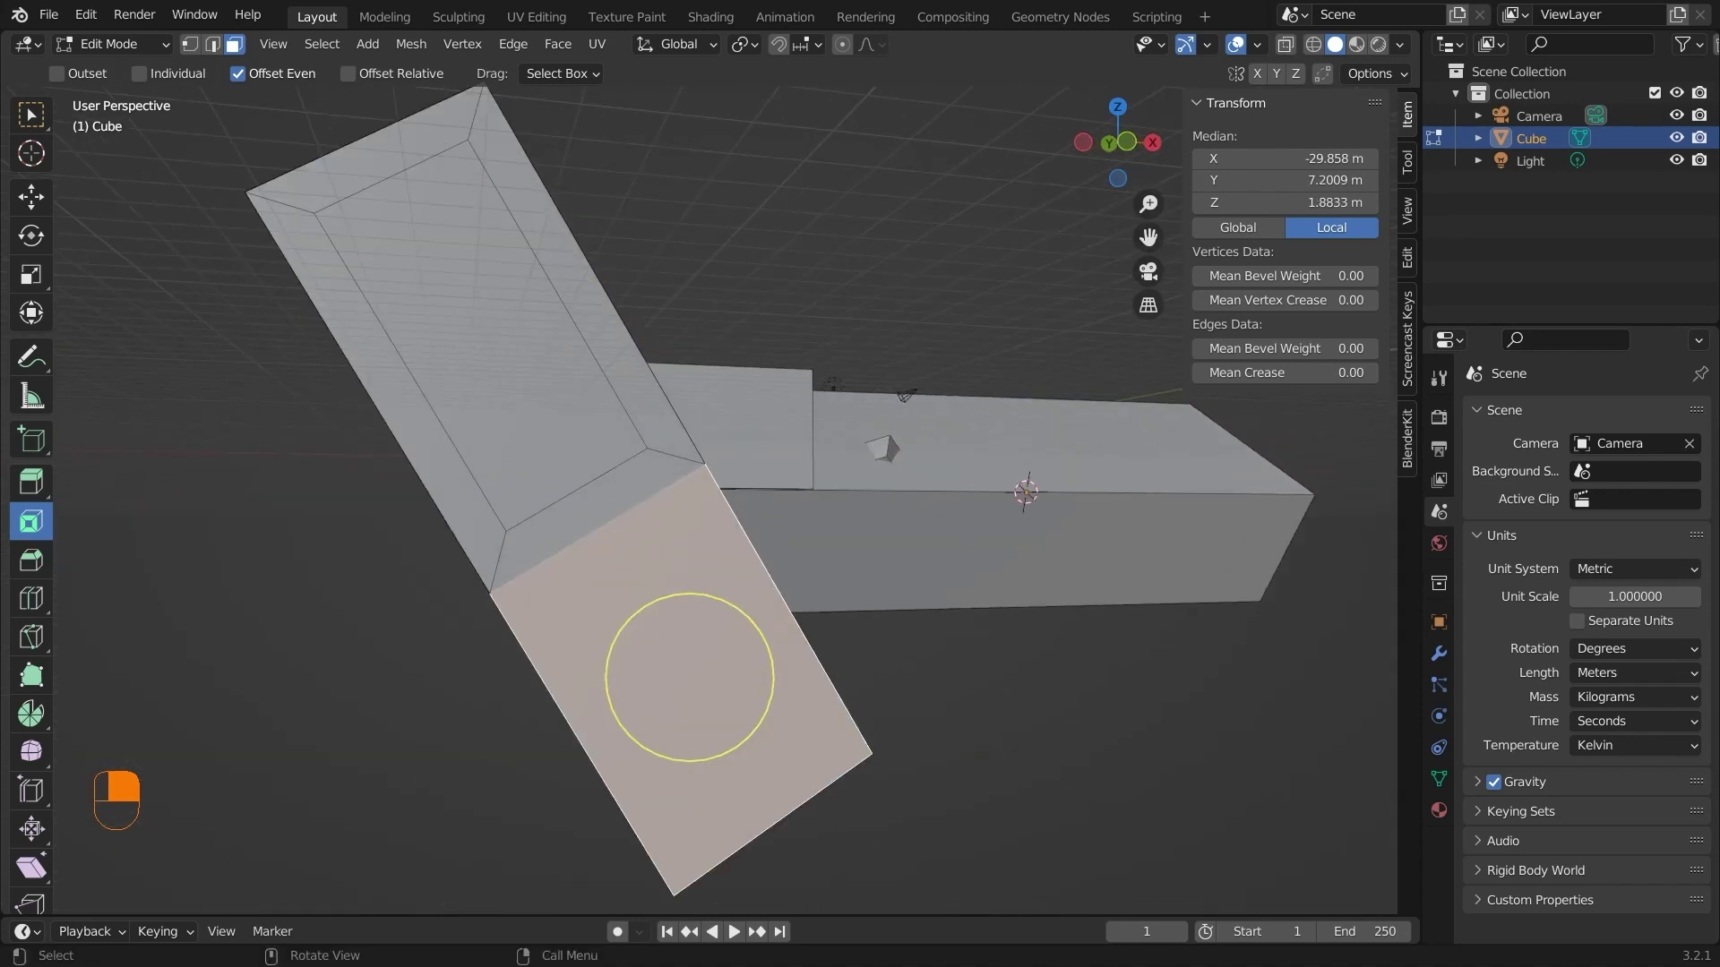
{"action": "key", "text": "i"}
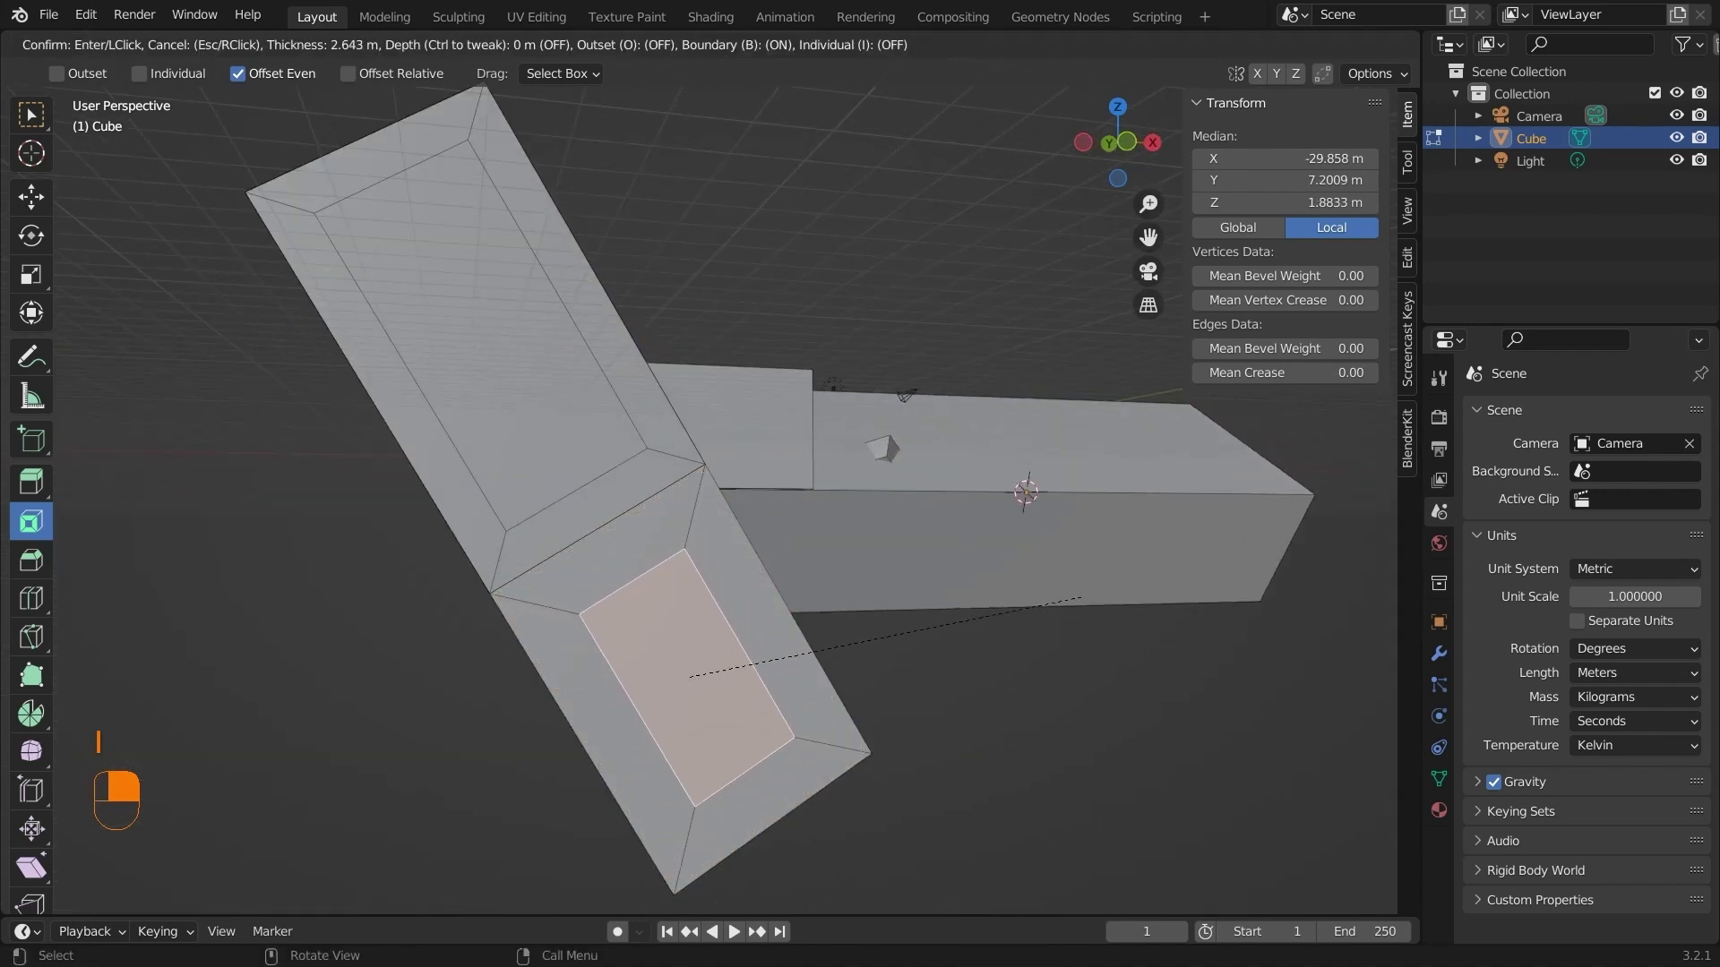
{"action": "left_click", "coordinate": [730, 669]}
Activate the Bevel tool and round an upper end edge of the third box in edge selection mode
{"action": "middle_click_drag", "start_coordinate": [690, 677], "coordinate": [1041, 550], "text": "shift"}
{"action": "left_click", "coordinate": [902, 614]}
{"action": "middle_click_drag", "start_coordinate": [902, 615], "coordinate": [691, 614], "text": "shift"}
{"action": "left_click", "coordinate": [31, 559]}
{"action": "key", "text": "Tab"}
{"action": "key", "text": "Tab"}
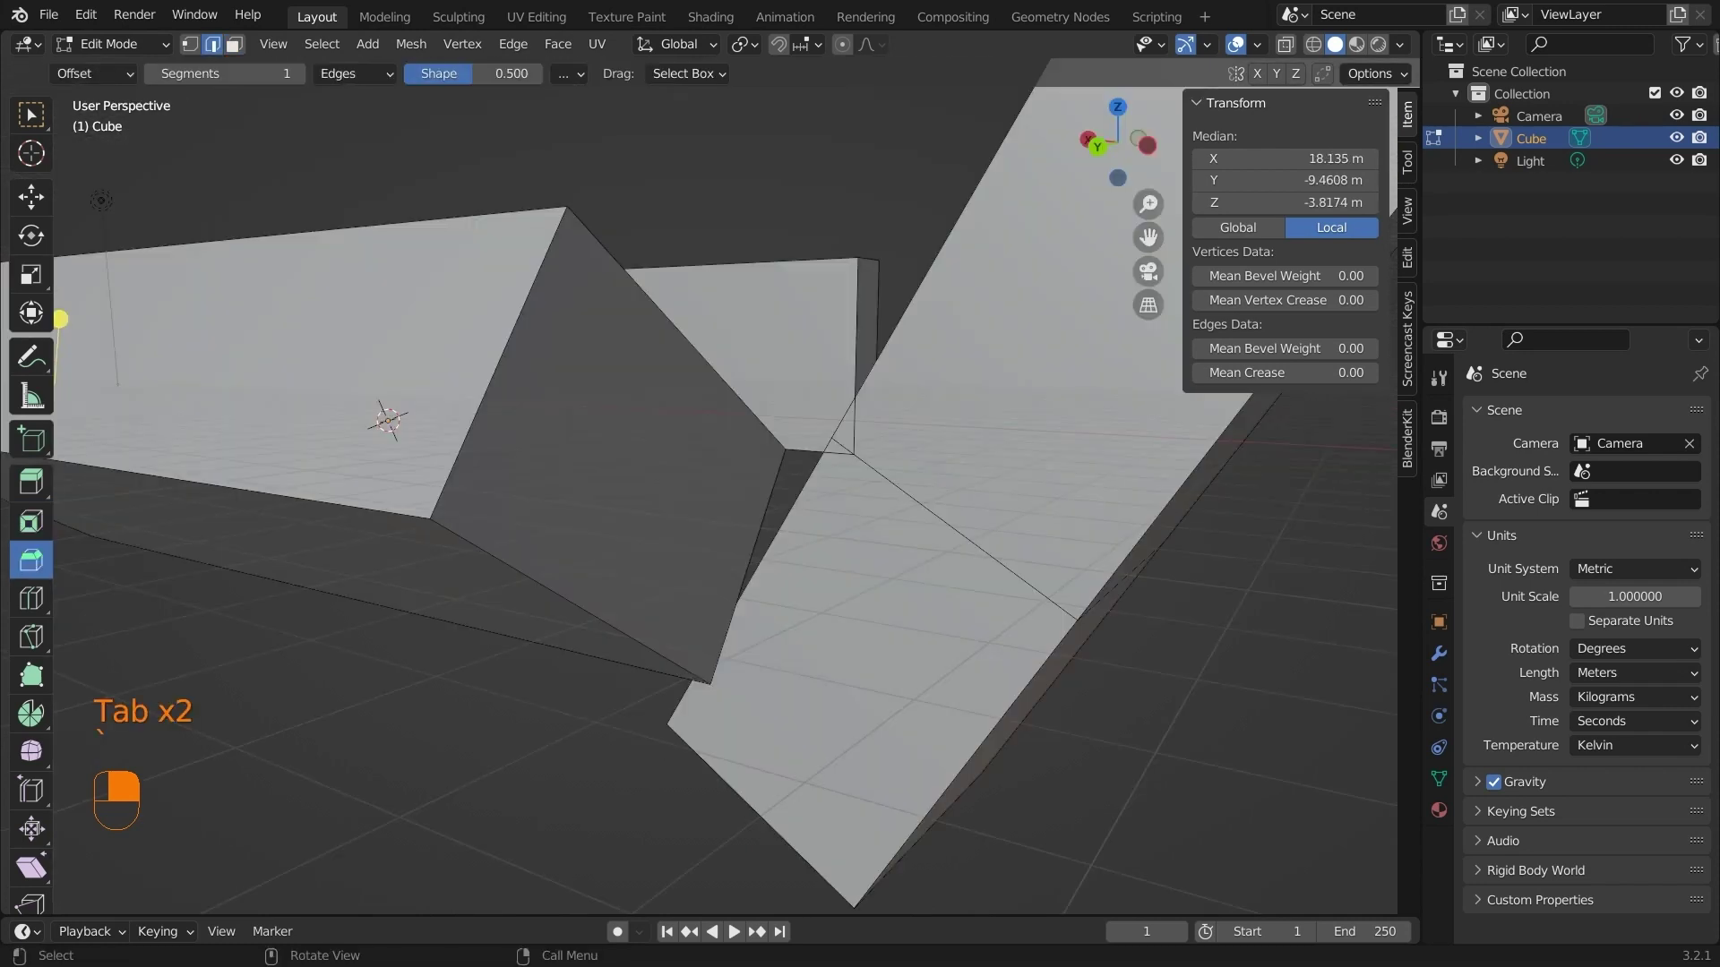
{"action": "middle_click_drag", "start_coordinate": [57, 318], "coordinate": [100, 295], "text": "shift"}
Try to bevel the third box's lower end edge by about 2.9 m, varying the segments between 1 and 11
{"action": "left_click", "coordinate": [722, 660]}
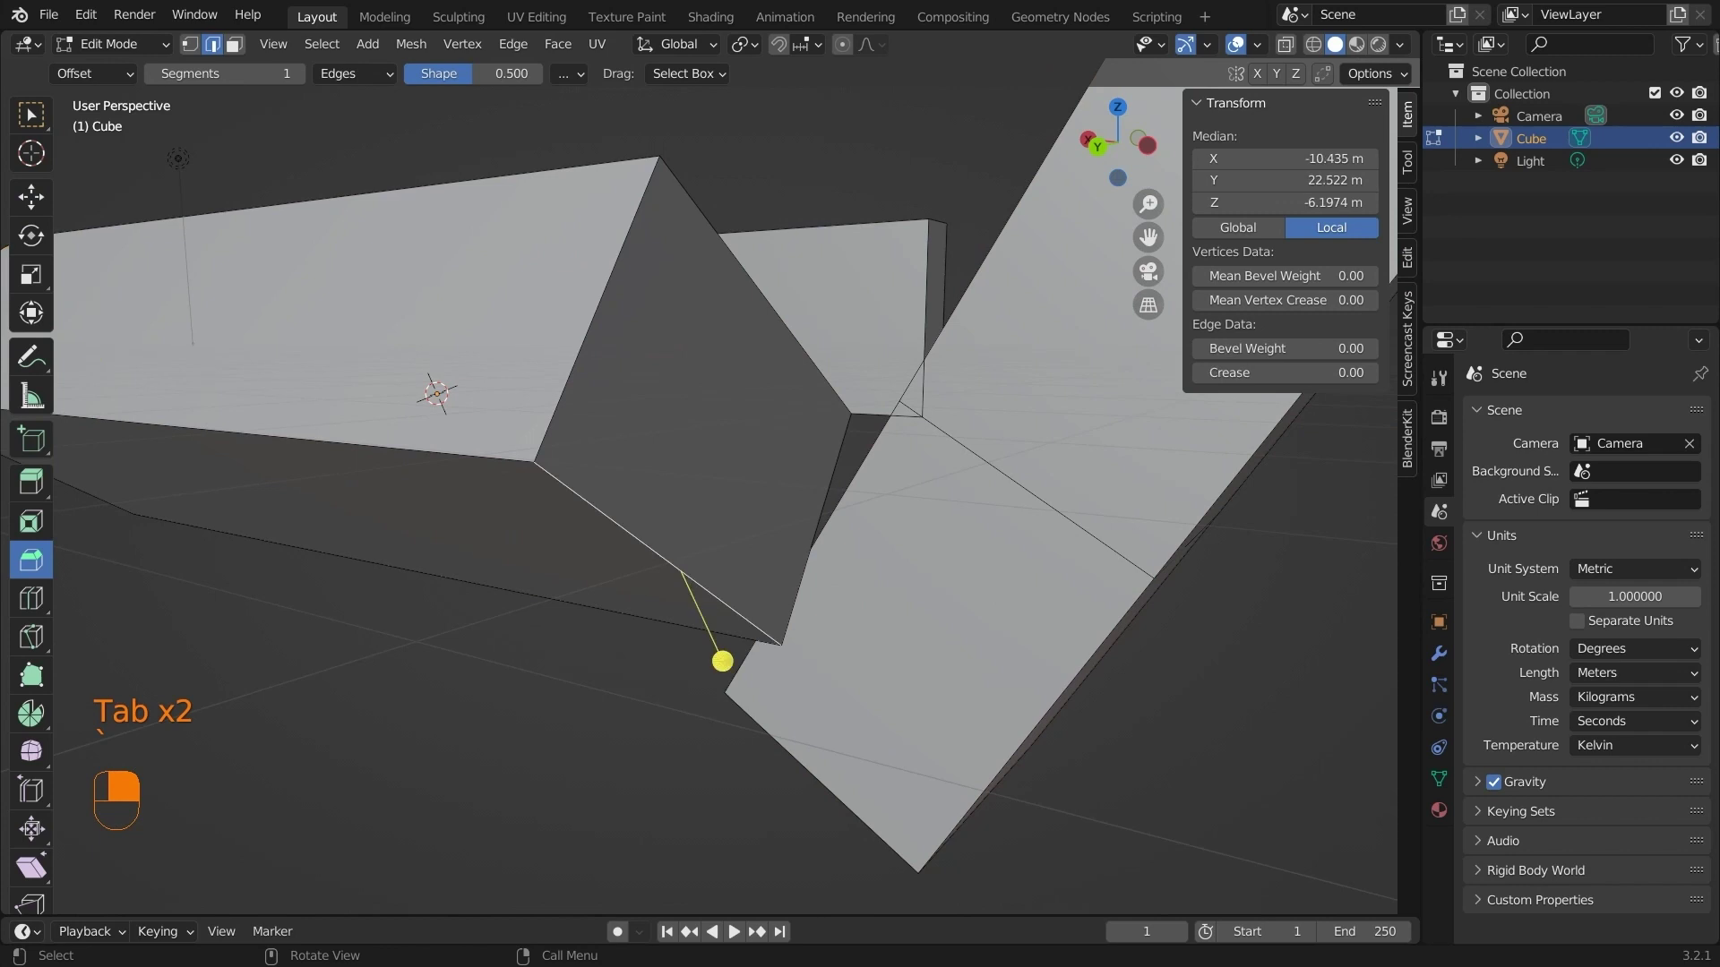
{"action": "key", "text": "ctrl+b"}
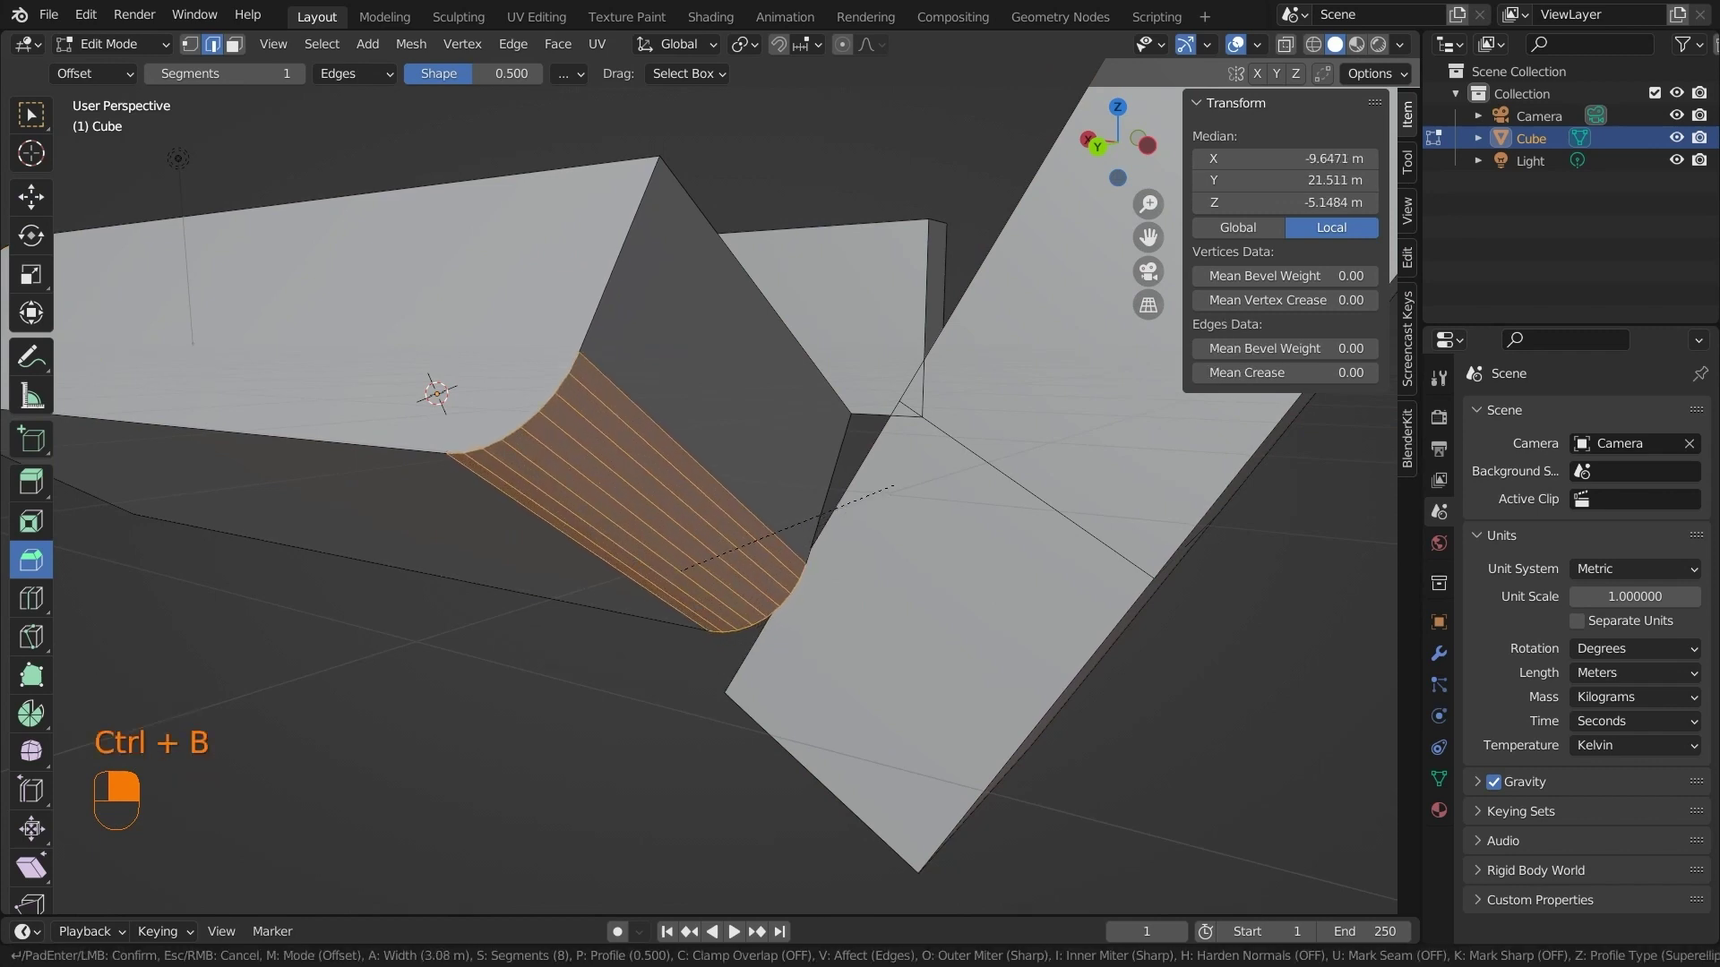
{"action": "scroll", "coordinate": [896, 493], "scroll_direction": "down", "scroll_amount": 7}
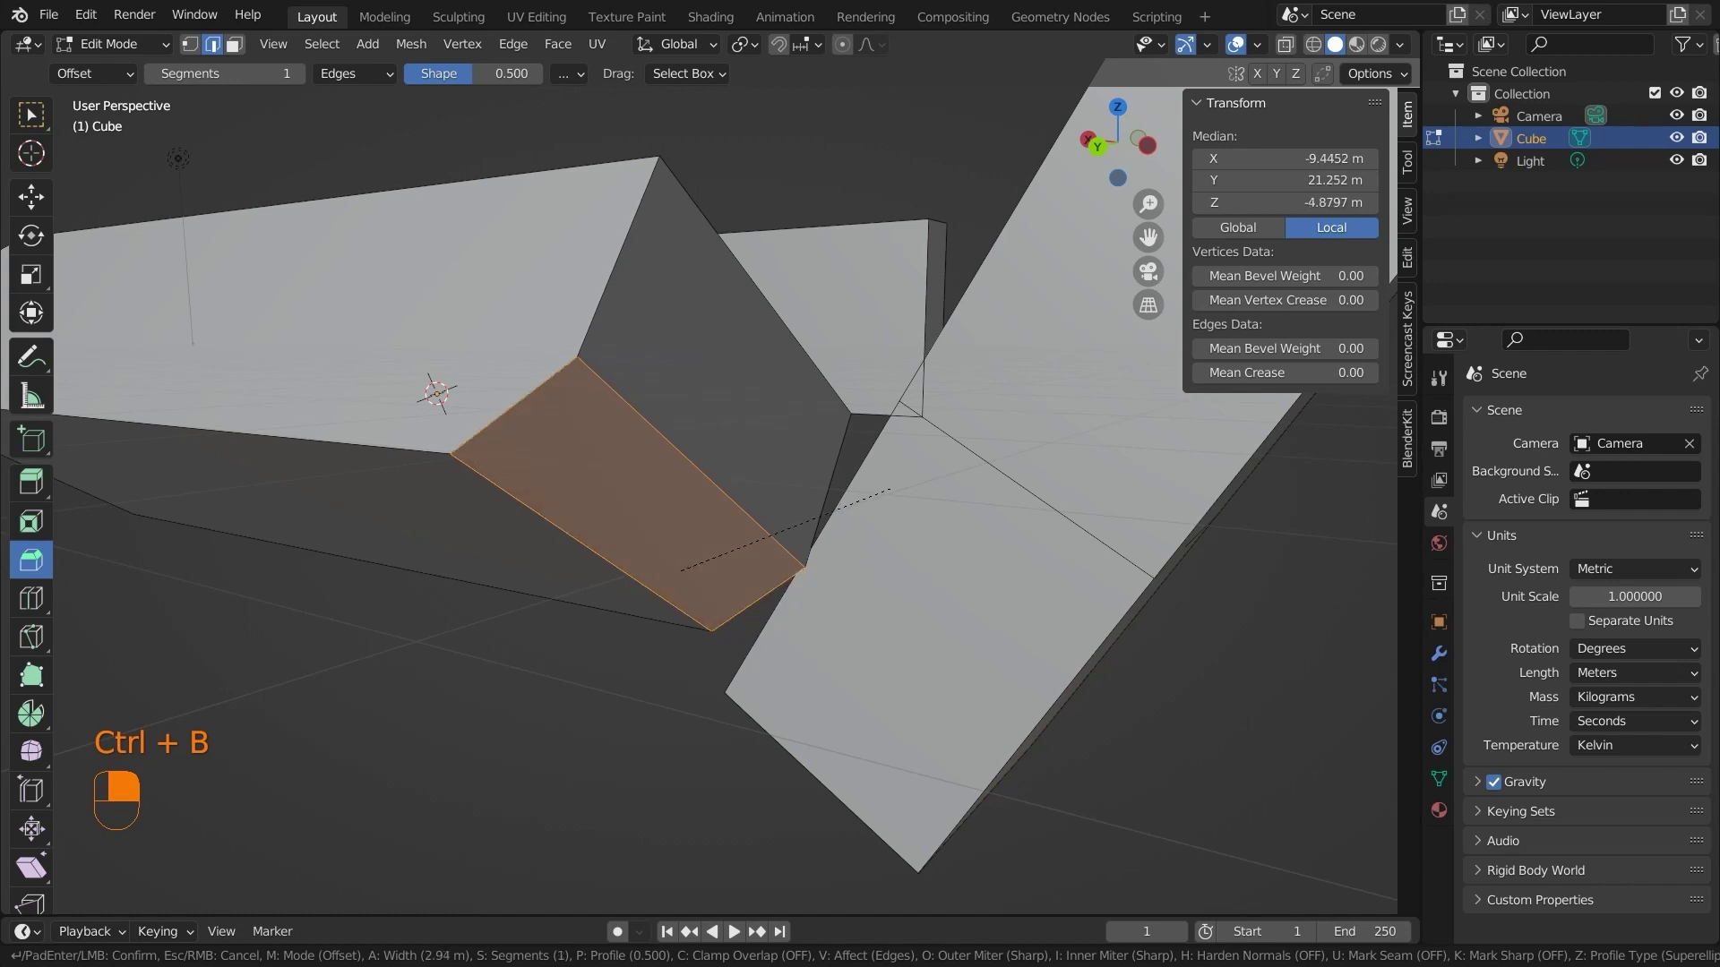
{"action": "scroll", "coordinate": [900, 511], "scroll_direction": "up", "scroll_amount": 6}
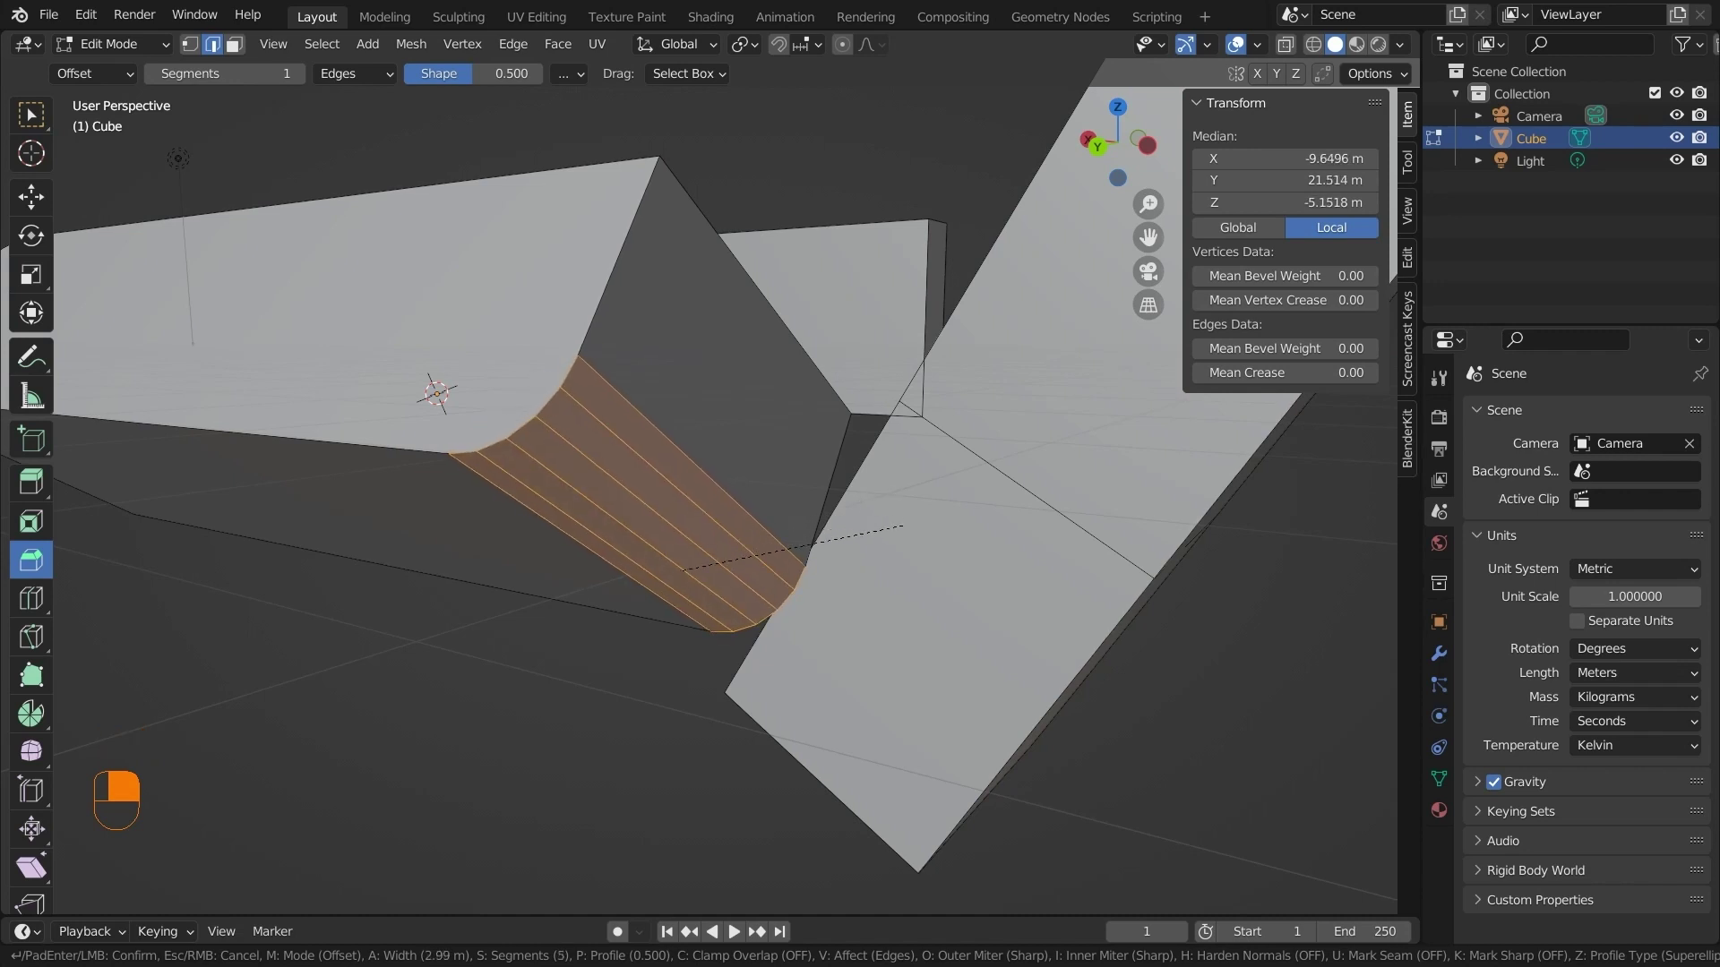
{"action": "scroll", "coordinate": [905, 551], "scroll_direction": "down", "scroll_amount": 6}
{"action": "scroll", "coordinate": [906, 564], "scroll_direction": "up", "scroll_amount": 10}
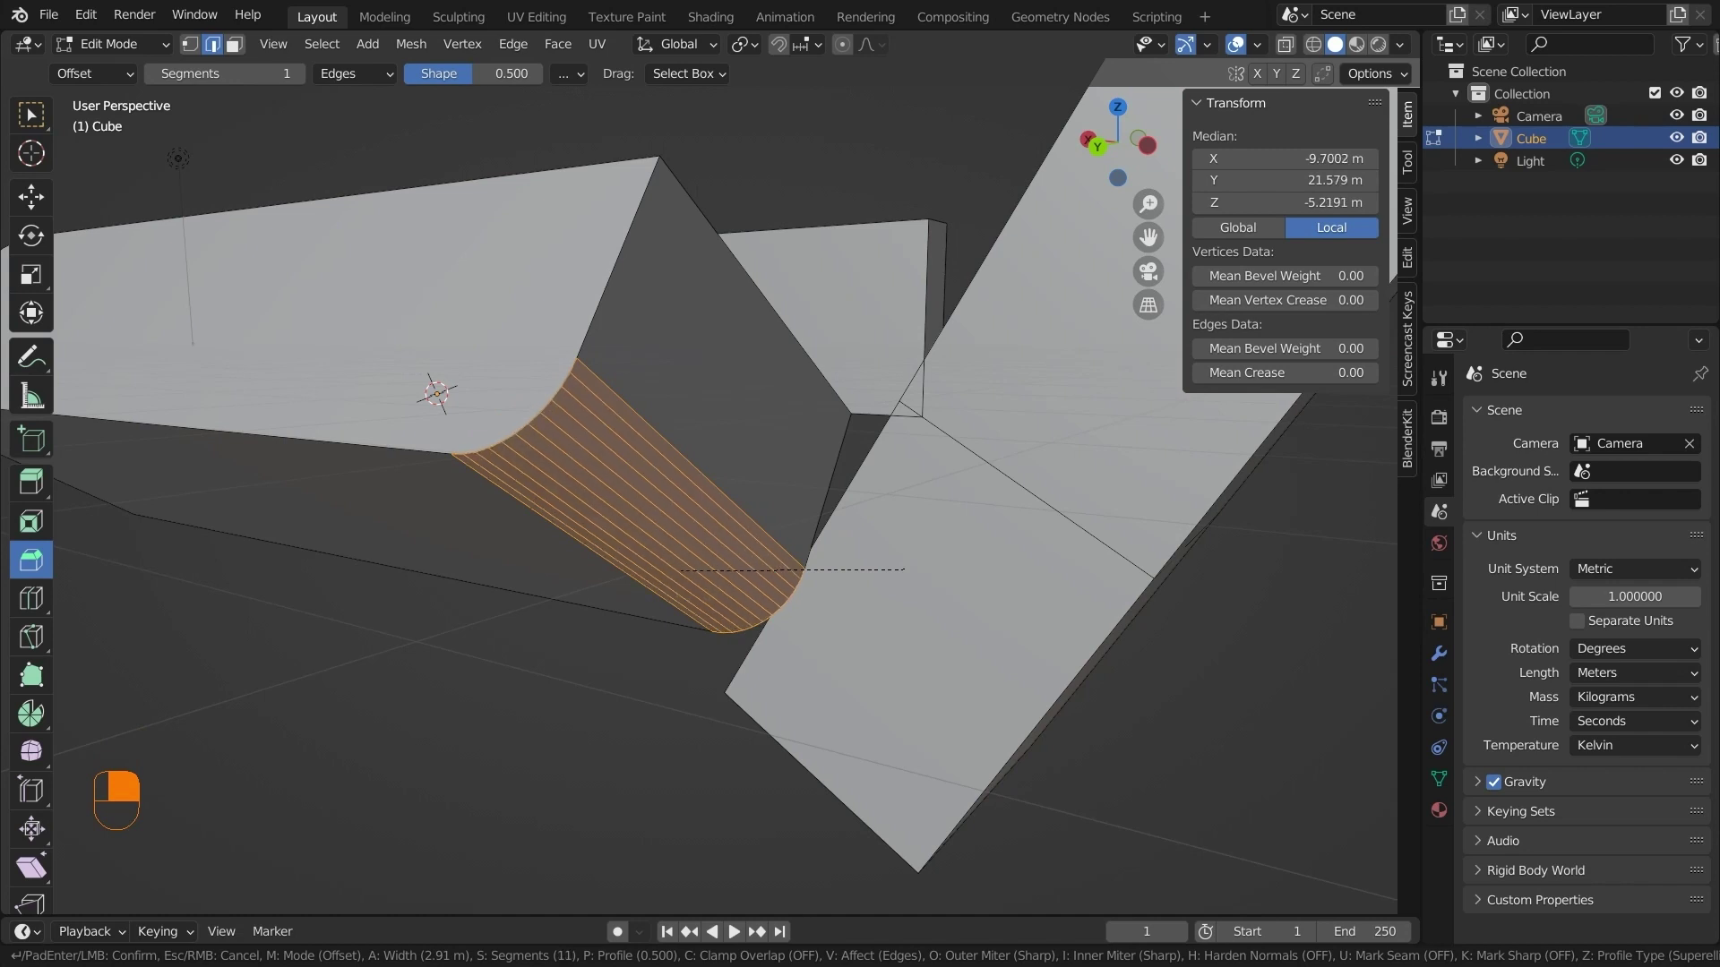
{"action": "key", "text": "Escape"}
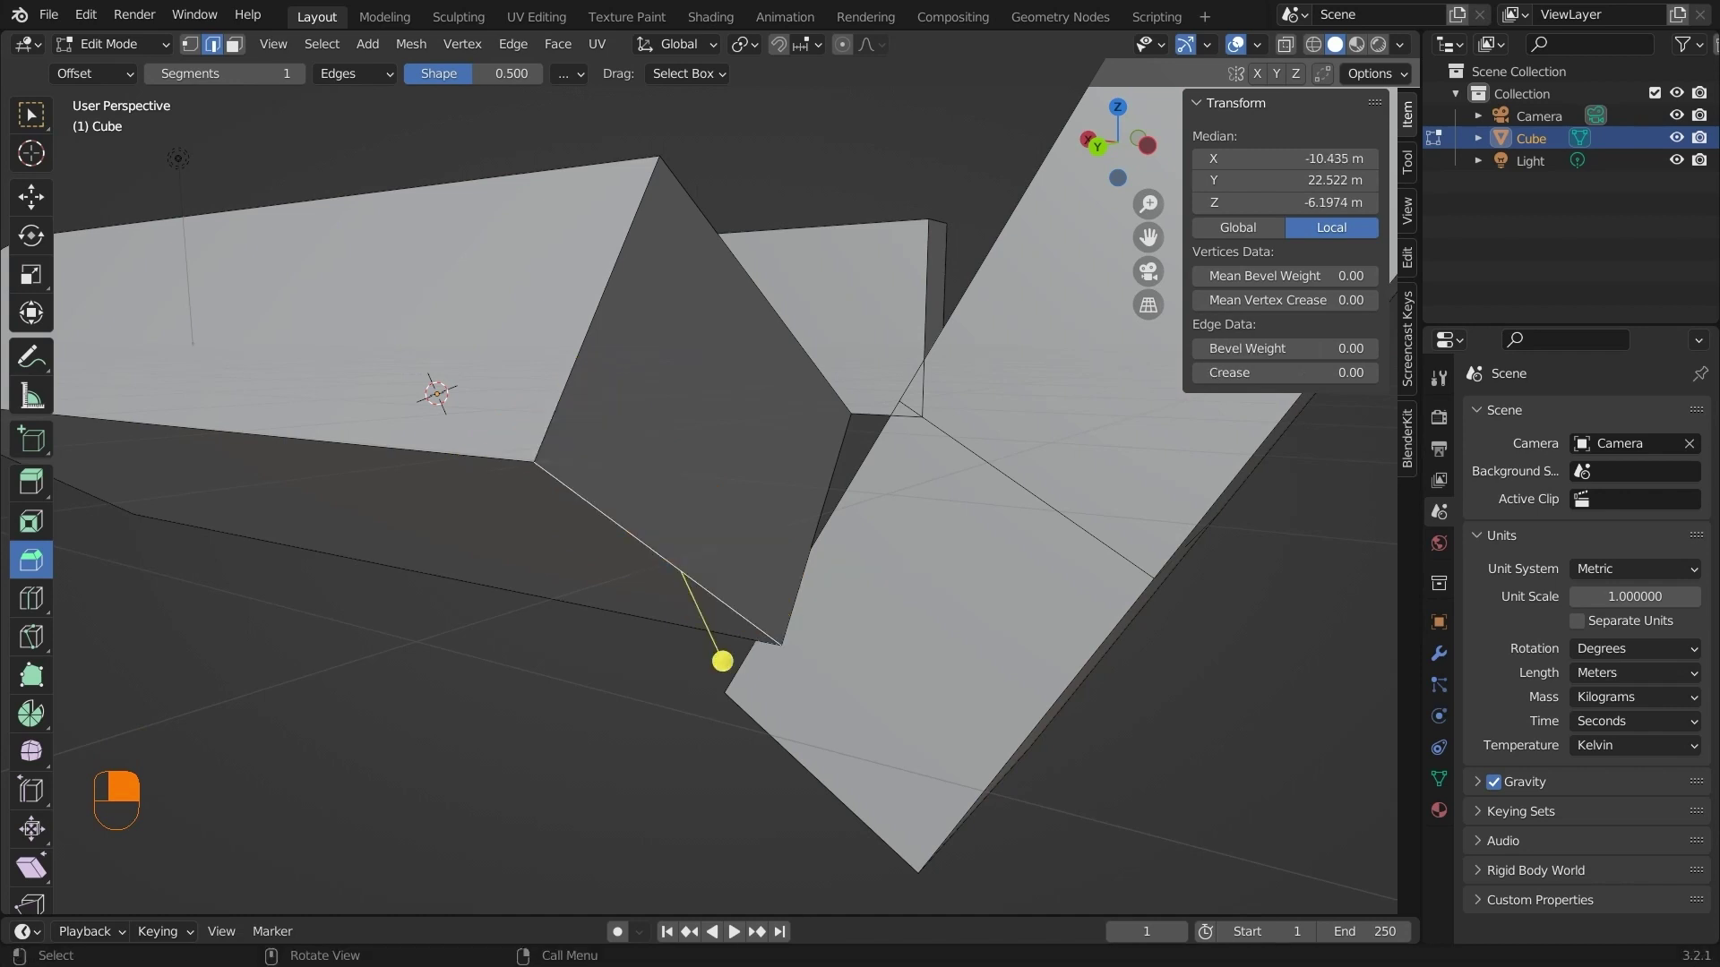
Activate Loop Cut with one cut and preview it across the third box's upper face
{"action": "left_click", "coordinate": [31, 598]}
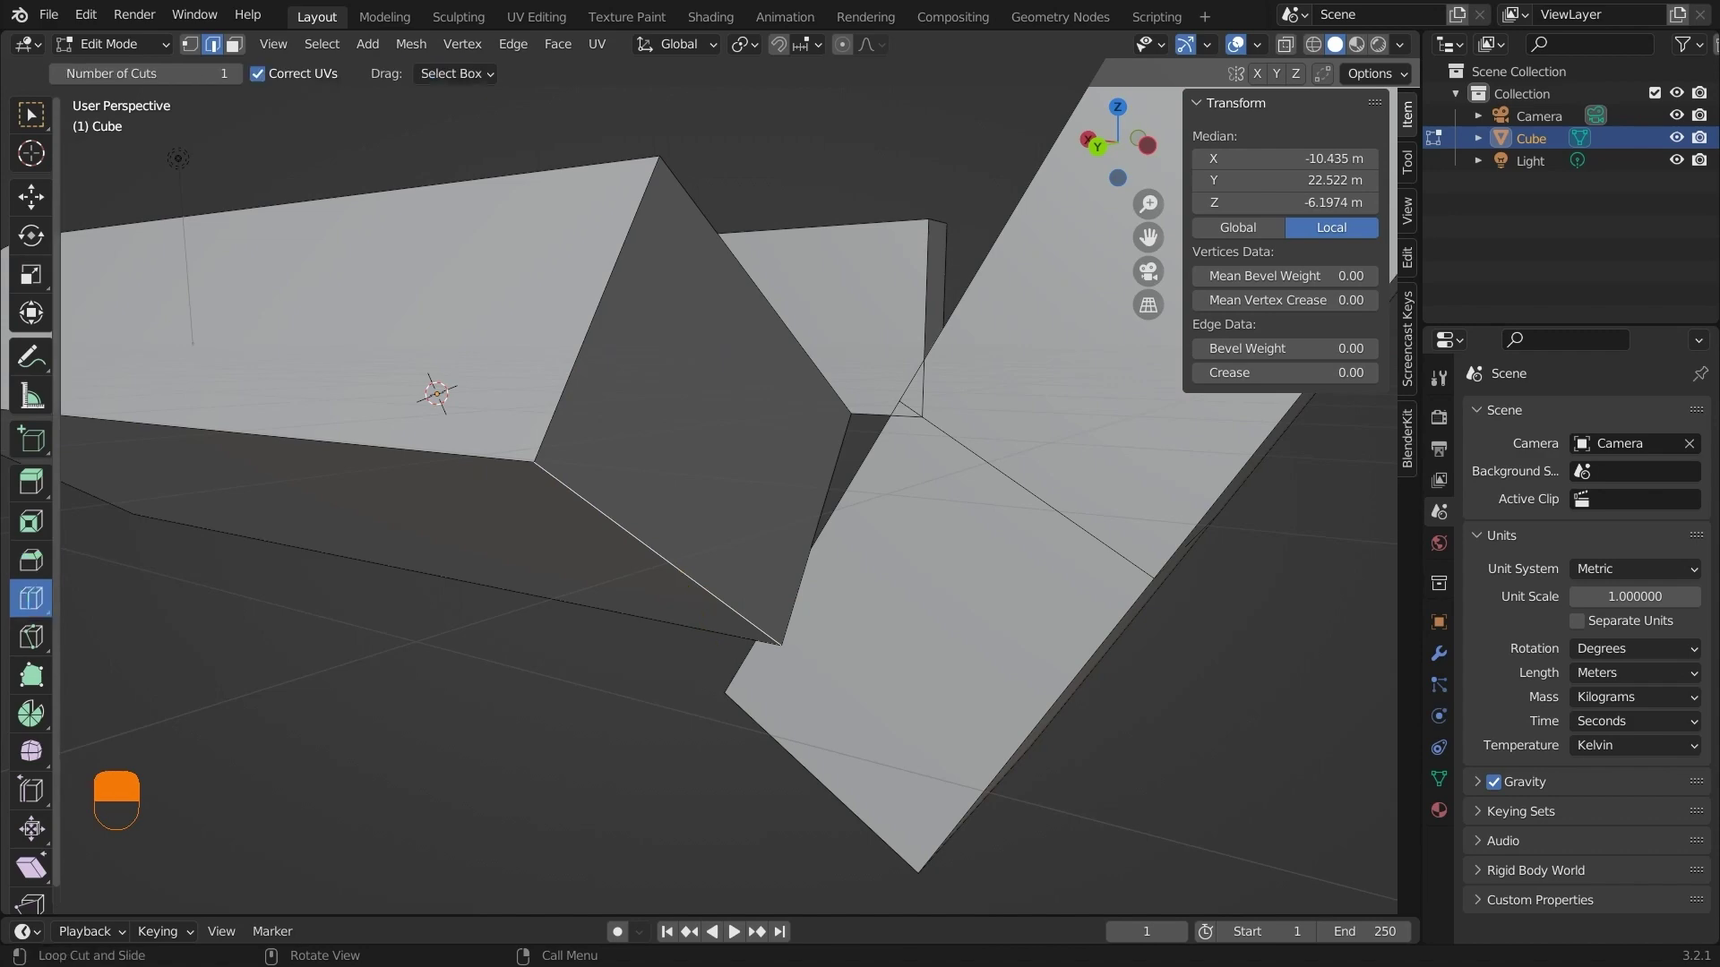
{"action": "middle_click_drag", "start_coordinate": [371, 491], "coordinate": [707, 395]}
{"action": "scroll", "coordinate": [591, 537], "scroll_direction": "down", "scroll_amount": 4}
{"action": "scroll", "coordinate": [502, 627], "scroll_direction": "up", "scroll_amount": 2}
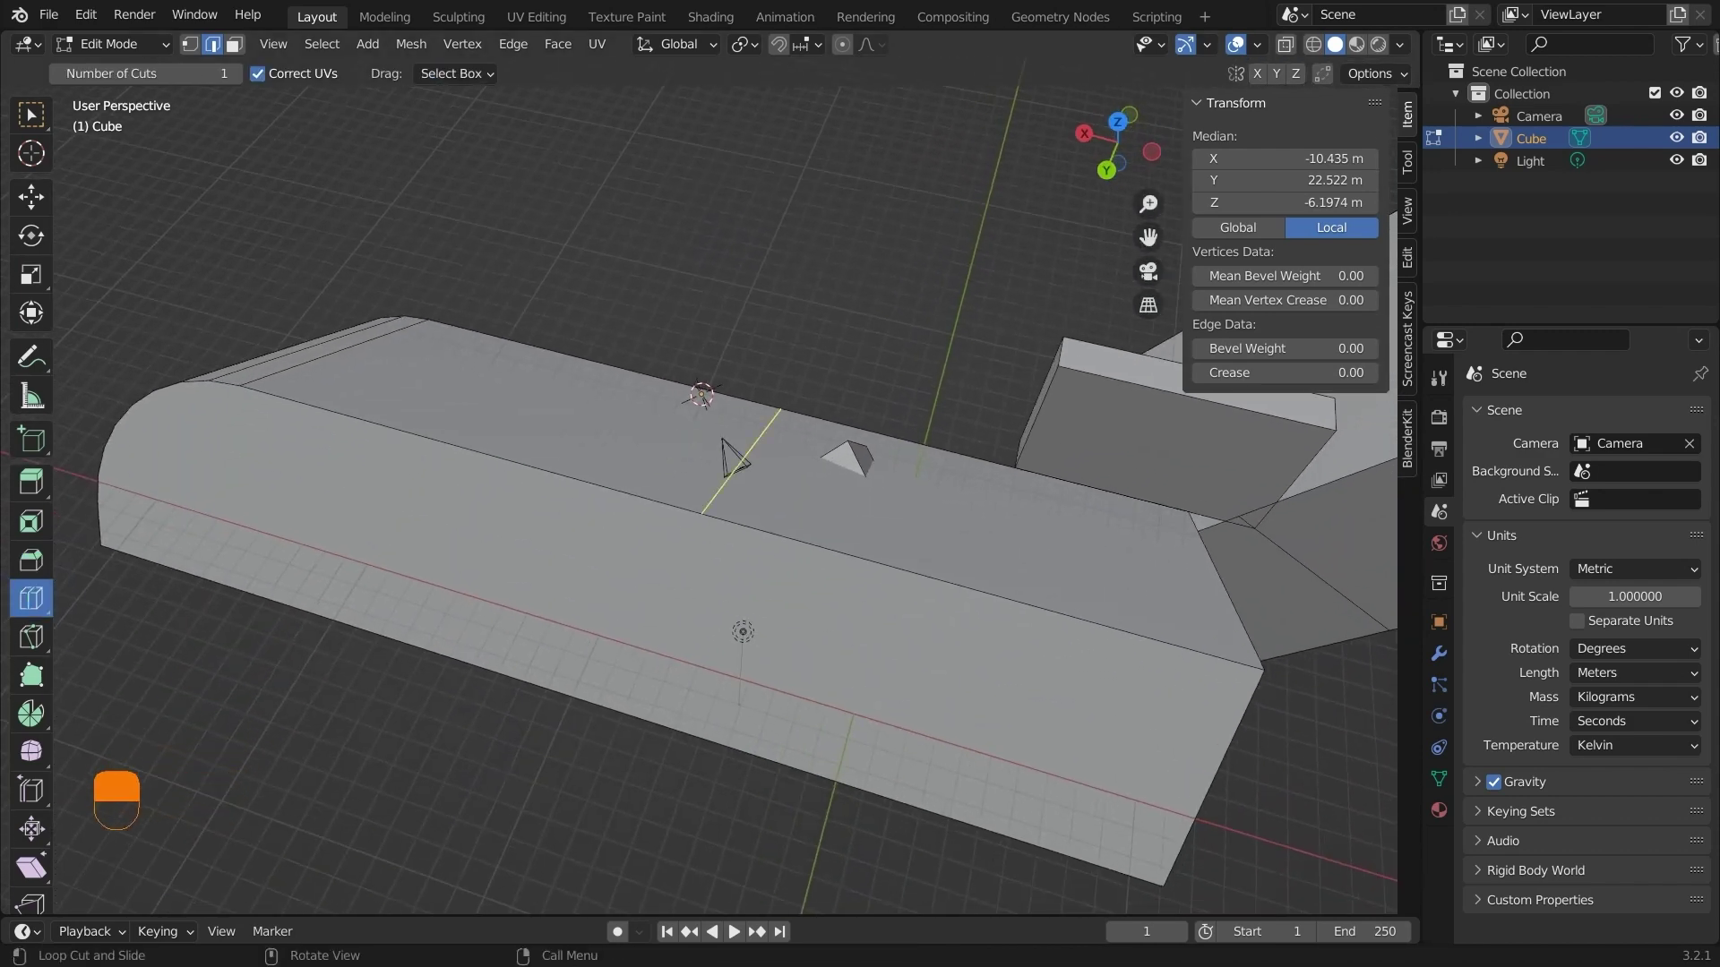
Preview a single loop cut around the upper part of the tilted long block
{"action": "scroll", "coordinate": [743, 461], "scroll_direction": "down", "scroll_amount": 3}
{"action": "middle_click_drag", "start_coordinate": [744, 462], "coordinate": [502, 550], "text": "shift"}
{"action": "scroll", "coordinate": [698, 502], "scroll_direction": "up", "scroll_amount": 3}
{"action": "middle_click_drag", "start_coordinate": [985, 501], "coordinate": [726, 466], "text": "shift"}
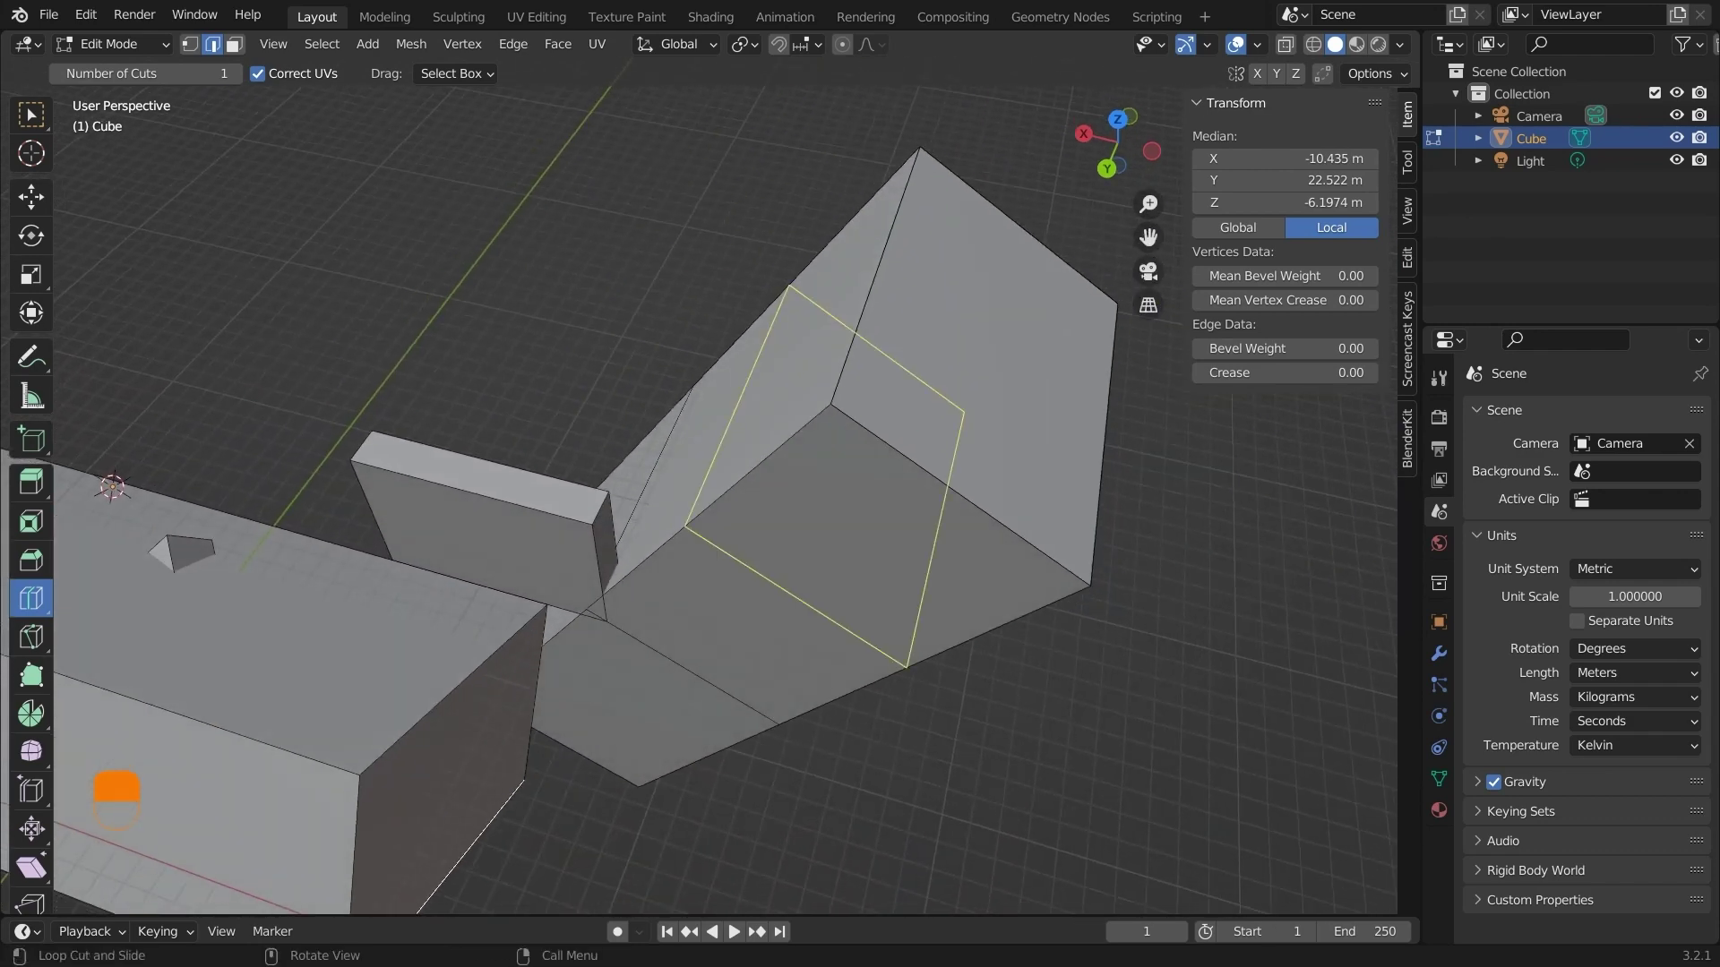
{"action": "scroll", "coordinate": [703, 483], "scroll_direction": "up", "scroll_amount": 4}
{"action": "middle_click_drag", "start_coordinate": [703, 488], "coordinate": [761, 484]}
{"action": "scroll", "coordinate": [739, 484], "scroll_direction": "down", "scroll_amount": 3}
{"action": "scroll", "coordinate": [761, 484], "scroll_direction": "up", "scroll_amount": 2}
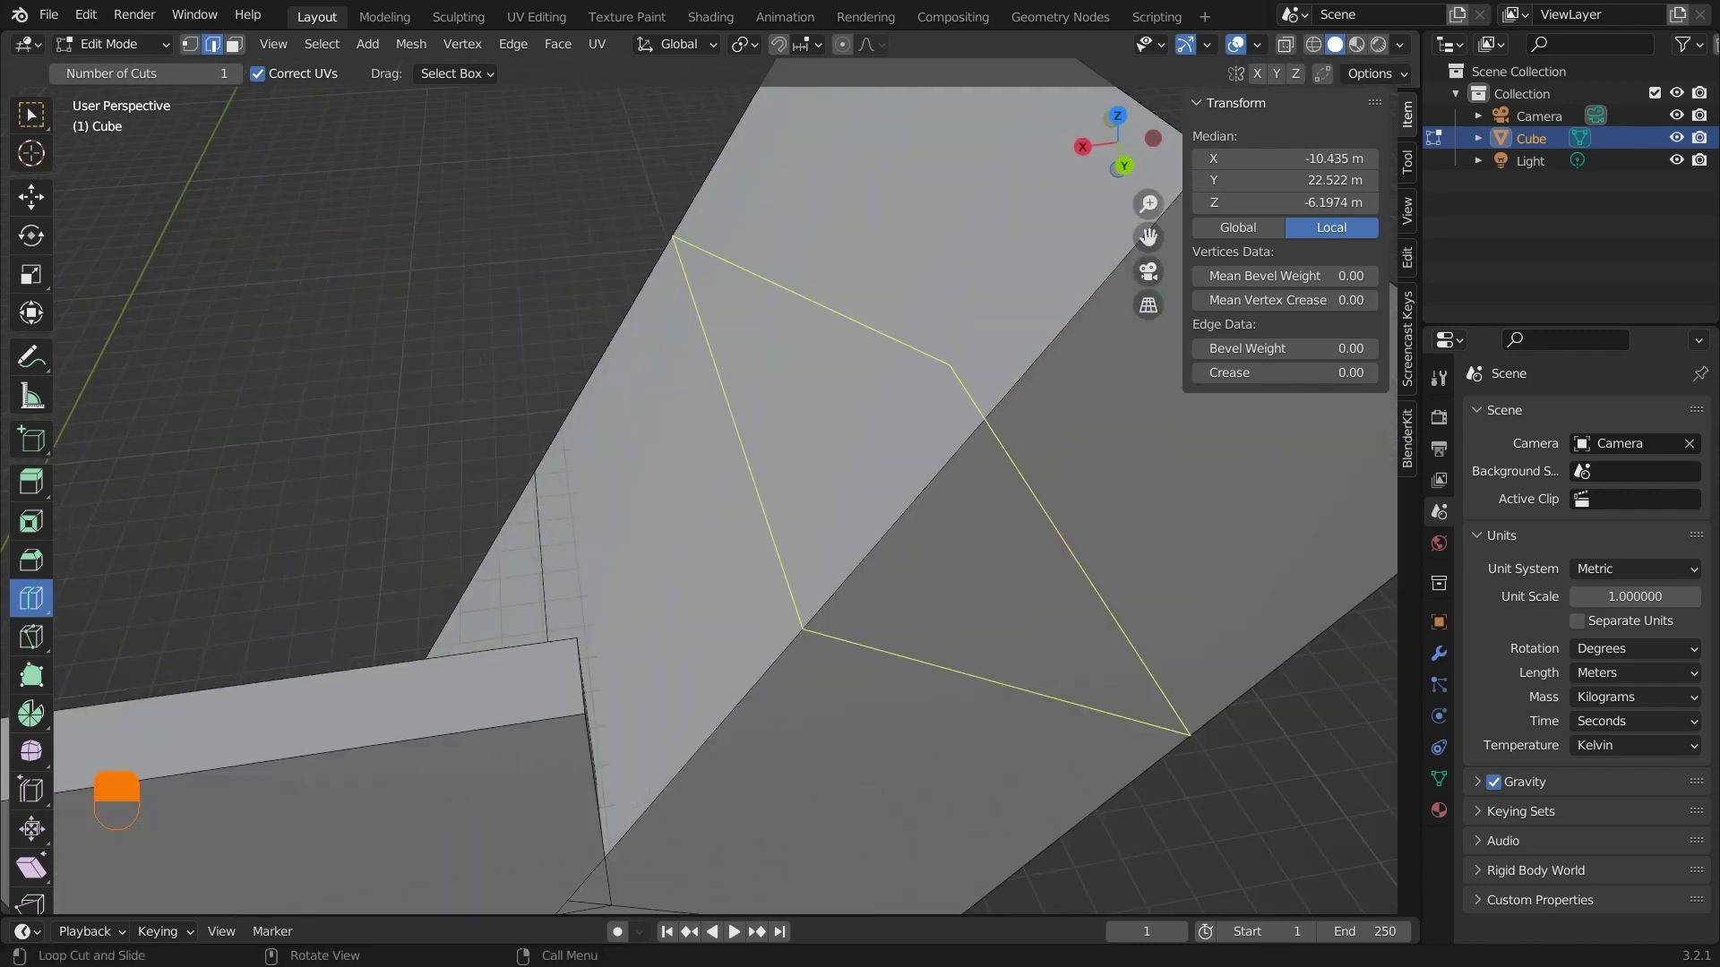
{"action": "scroll", "coordinate": [716, 473], "scroll_direction": "down", "scroll_amount": 3}
{"action": "scroll", "coordinate": [717, 473], "scroll_direction": "up", "scroll_amount": 3}
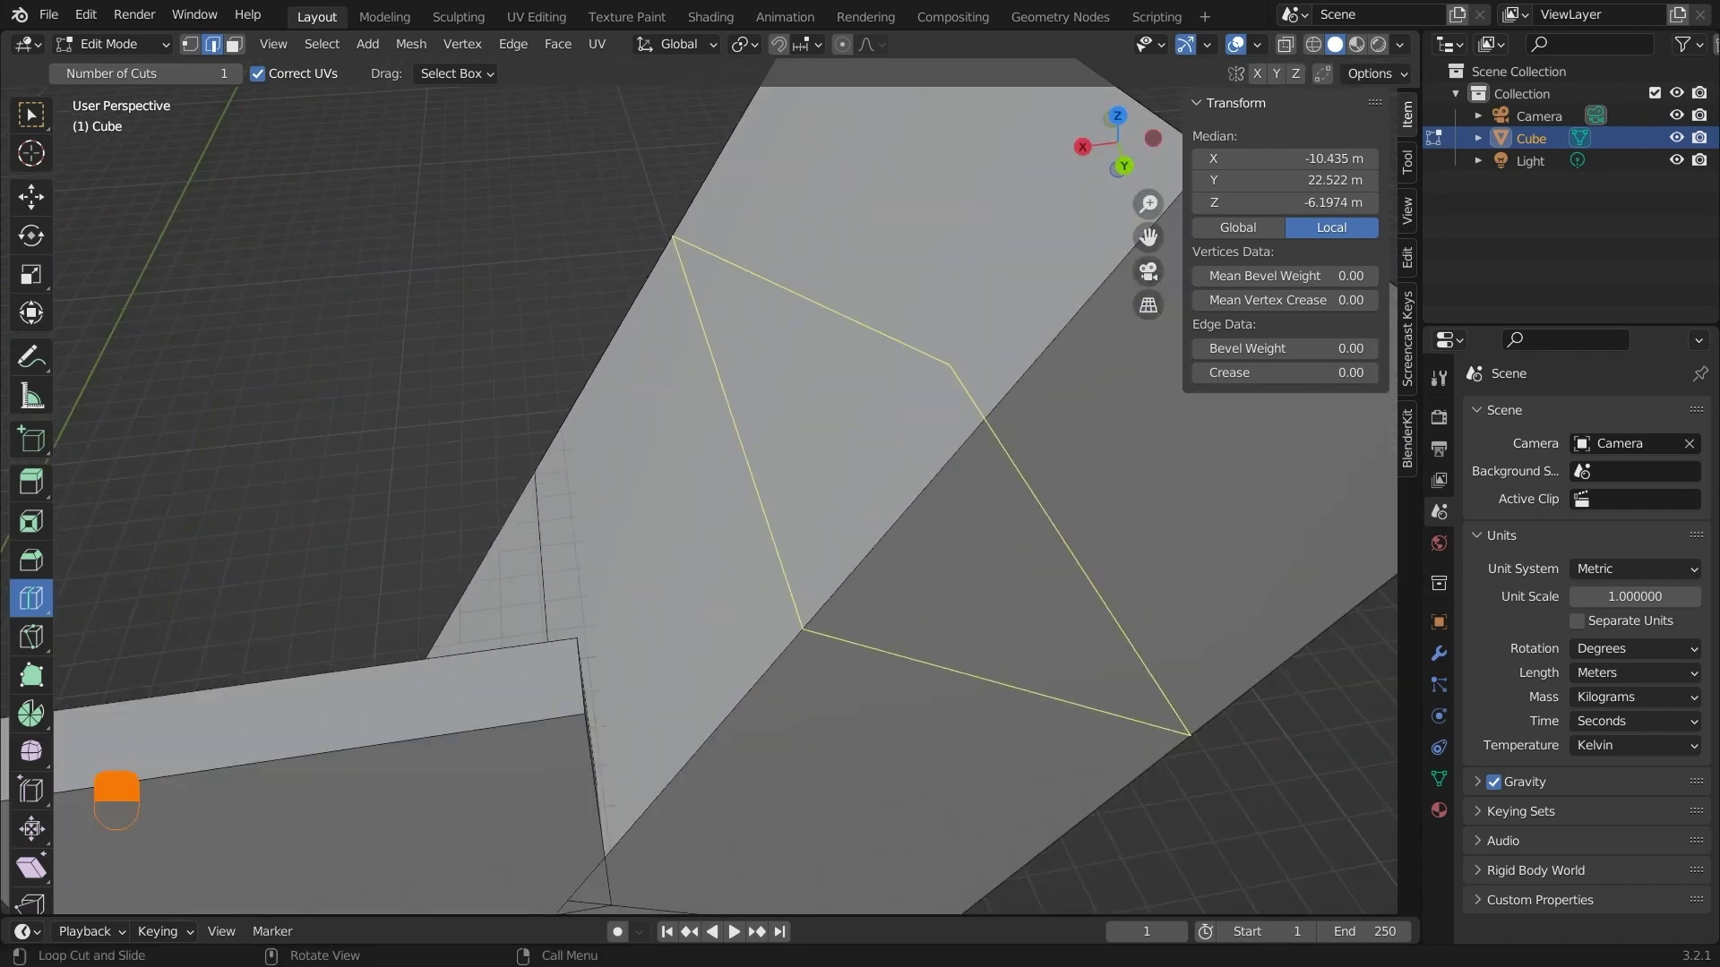